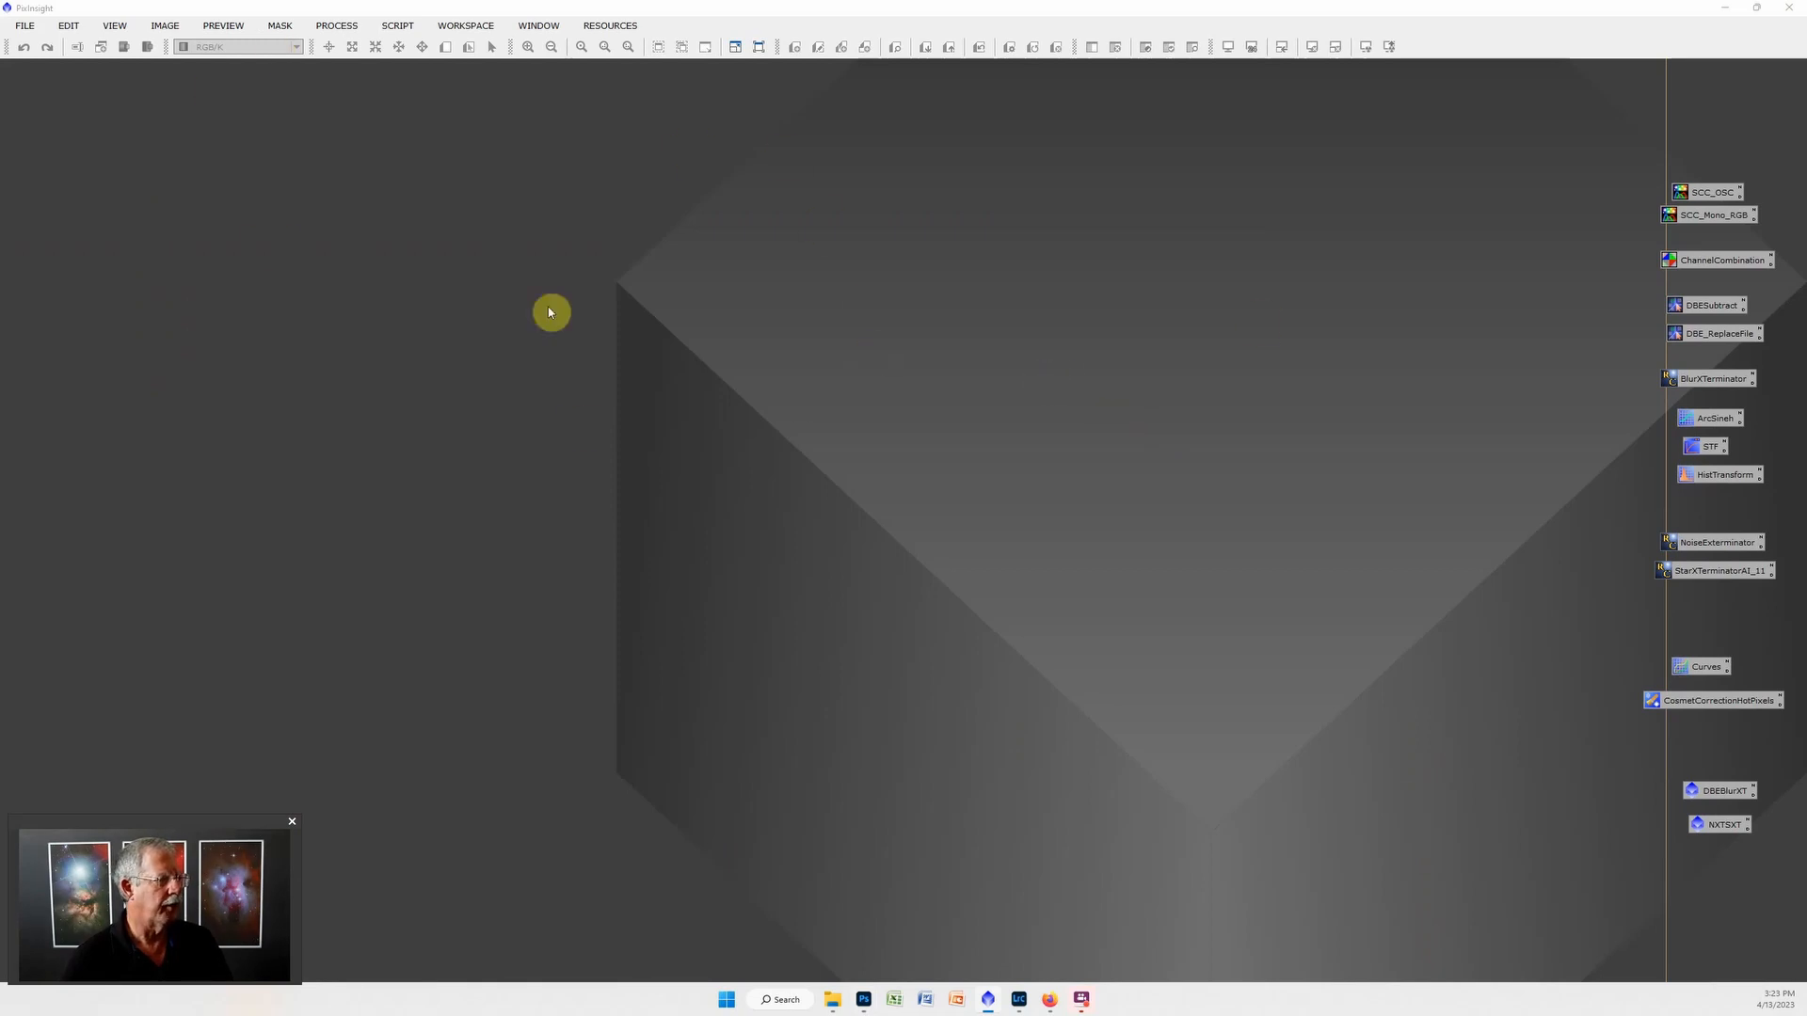
Open the Sulfur, Oxygen and Hydrogen masterLight images from the Lagoon PW master folder.
double_click(858, 295)
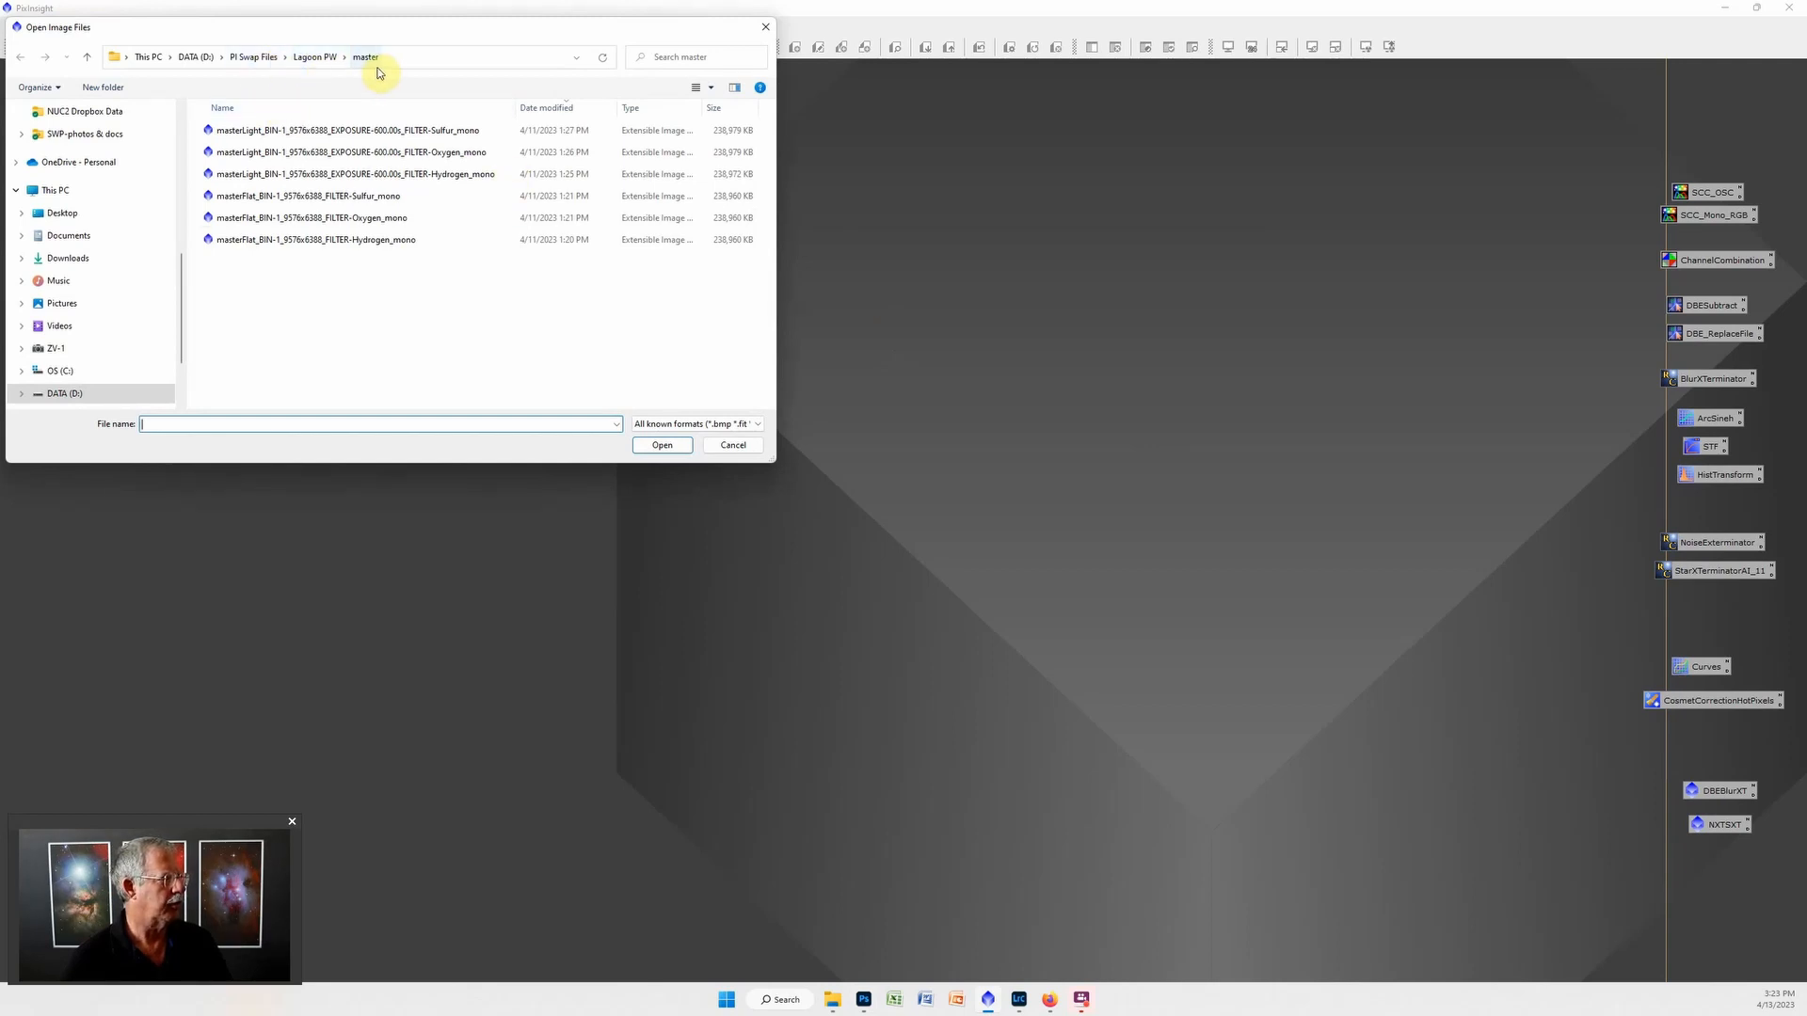
click(419, 132)
shift+click(436, 174)
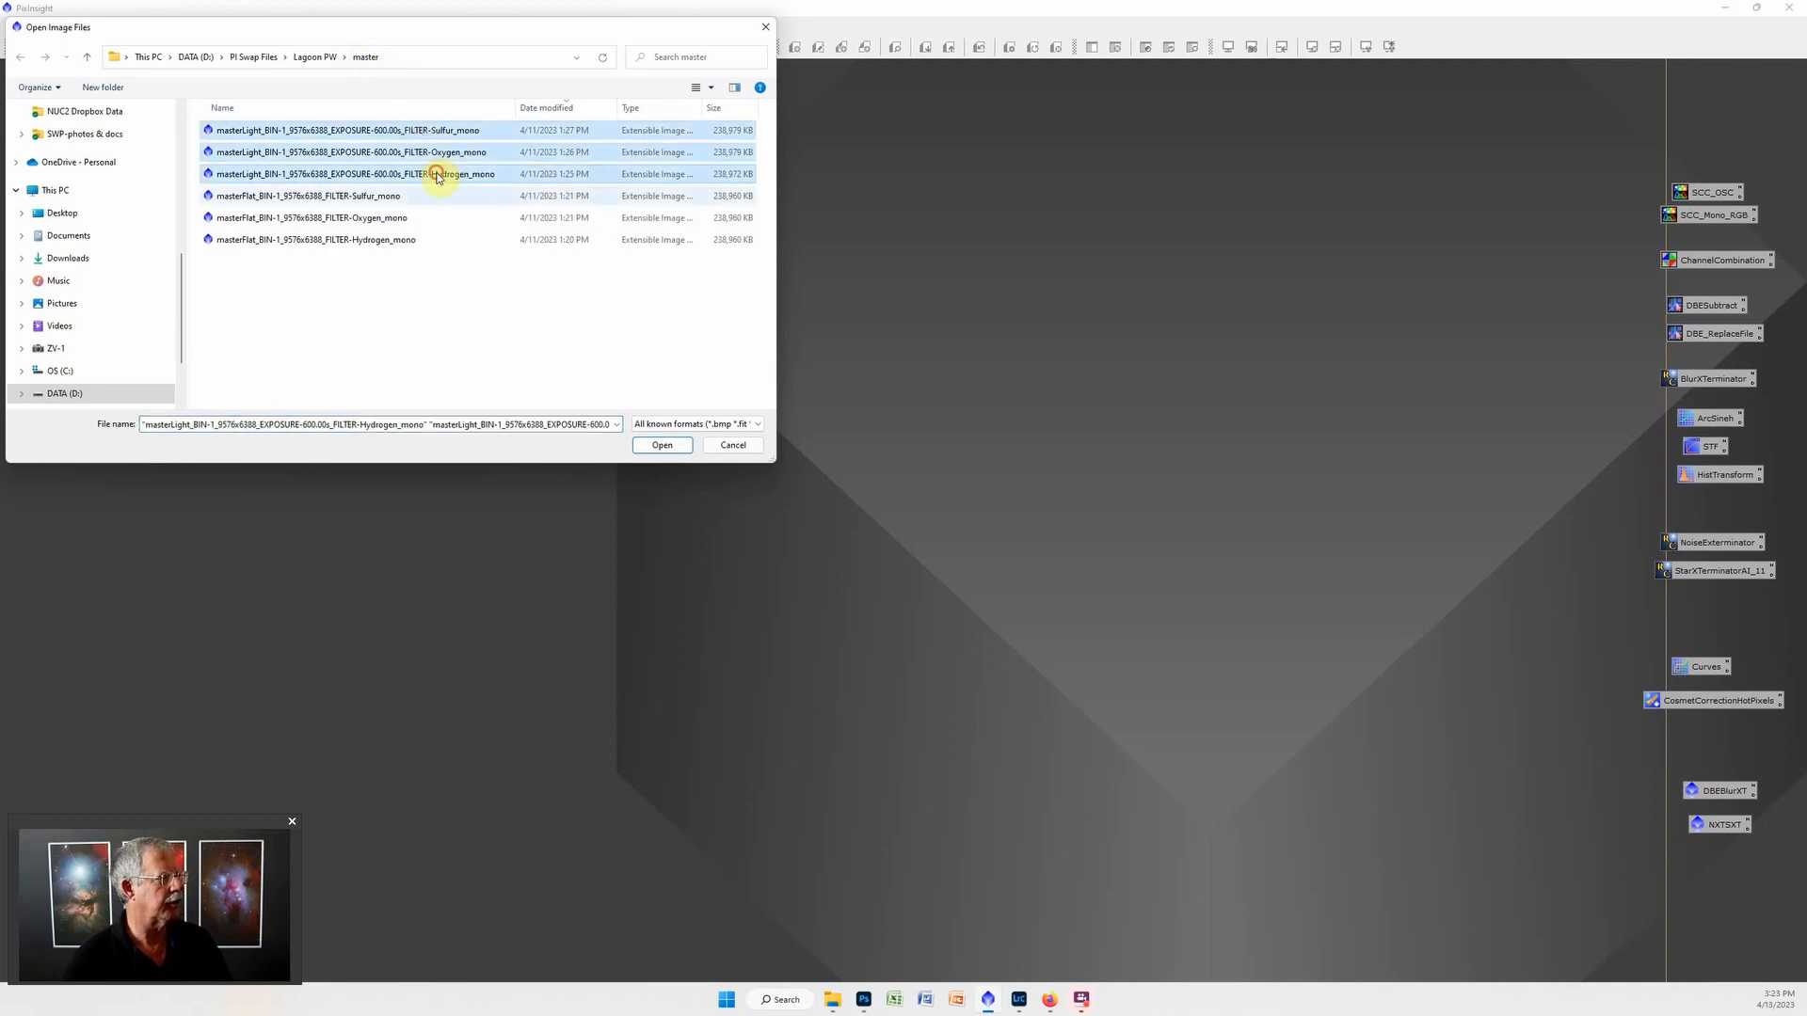
click(675, 451)
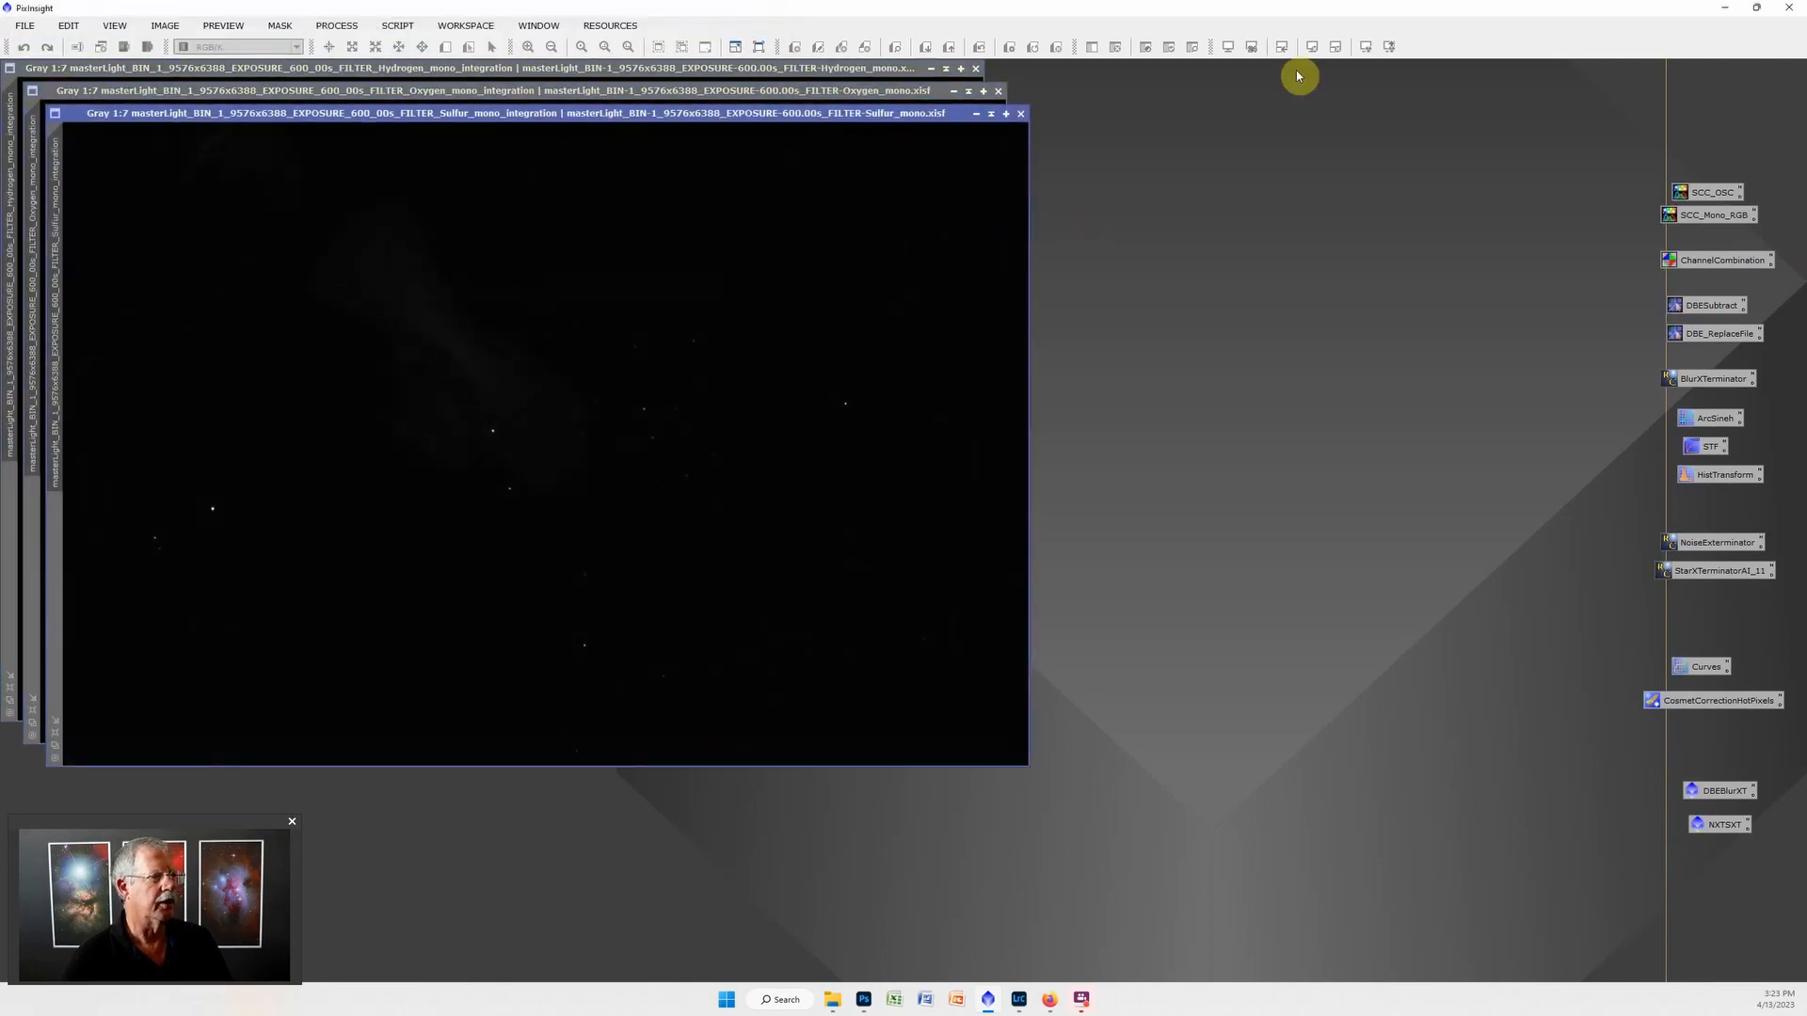
Apply an STF AutoStretch to the Sulfur, Oxygen and Hydrogen images, and move the Hydrogen image window clear of the others.
click(1367, 47)
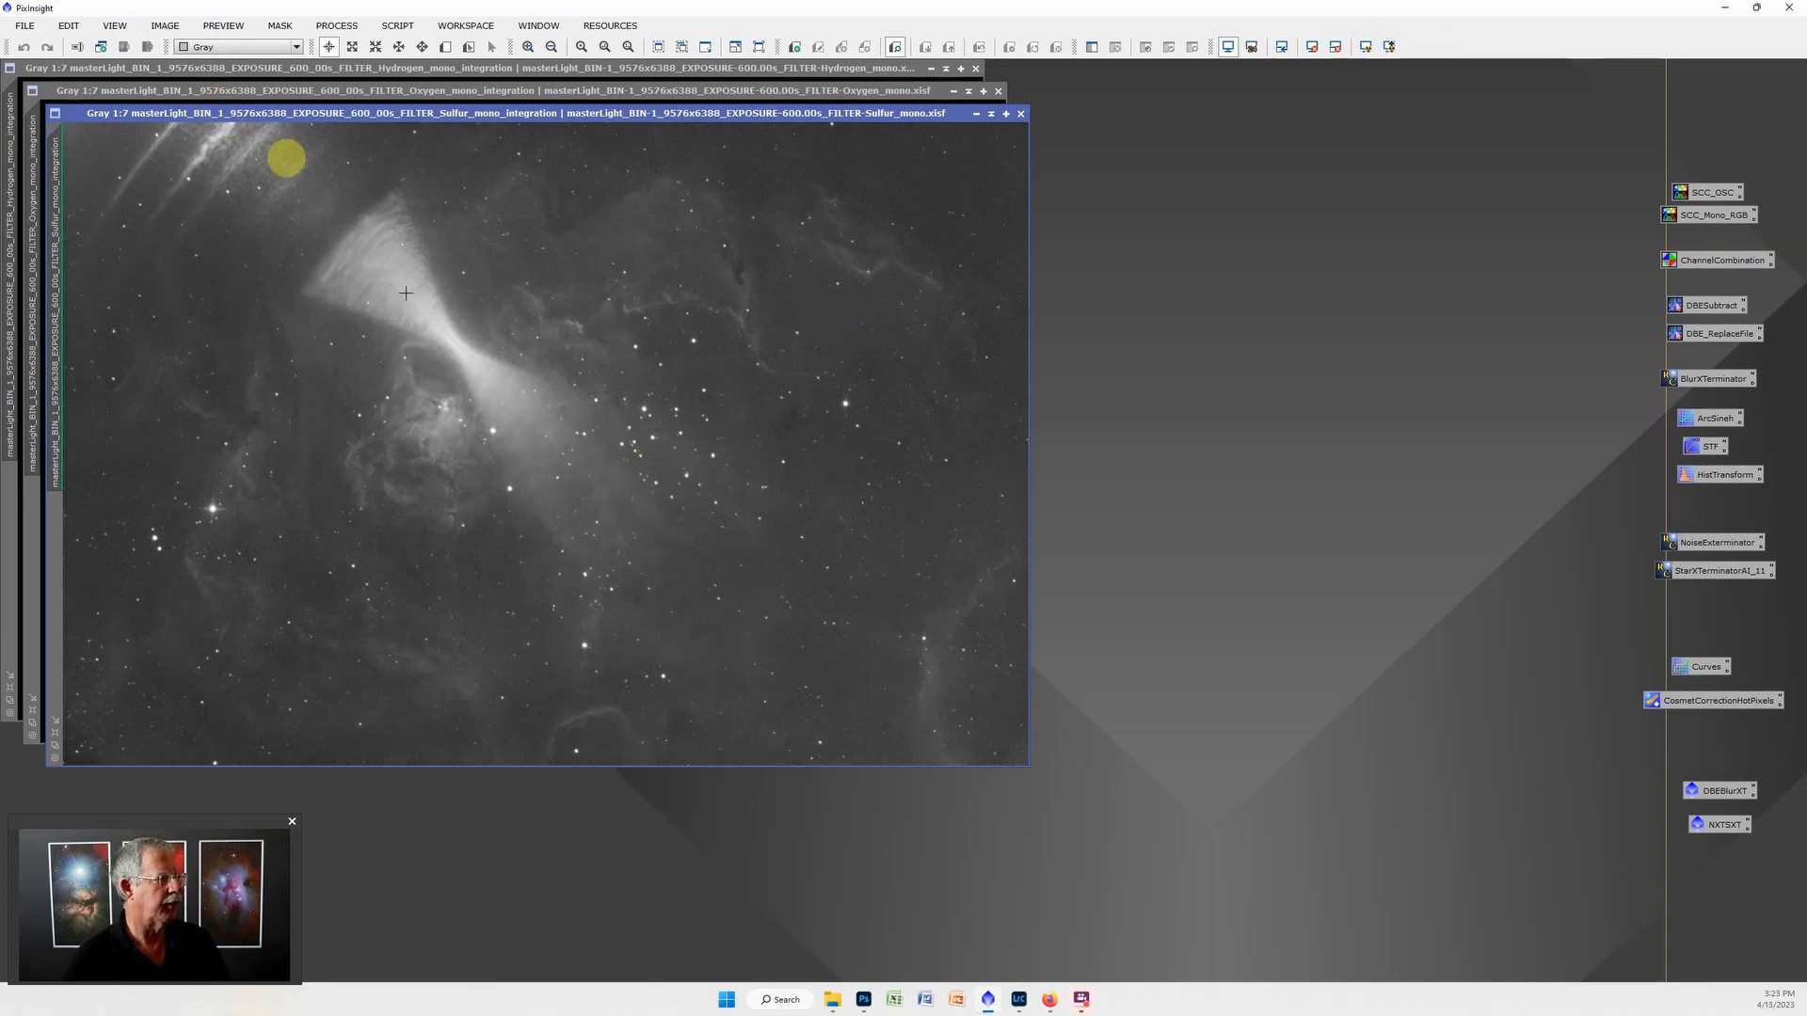
click(438, 91)
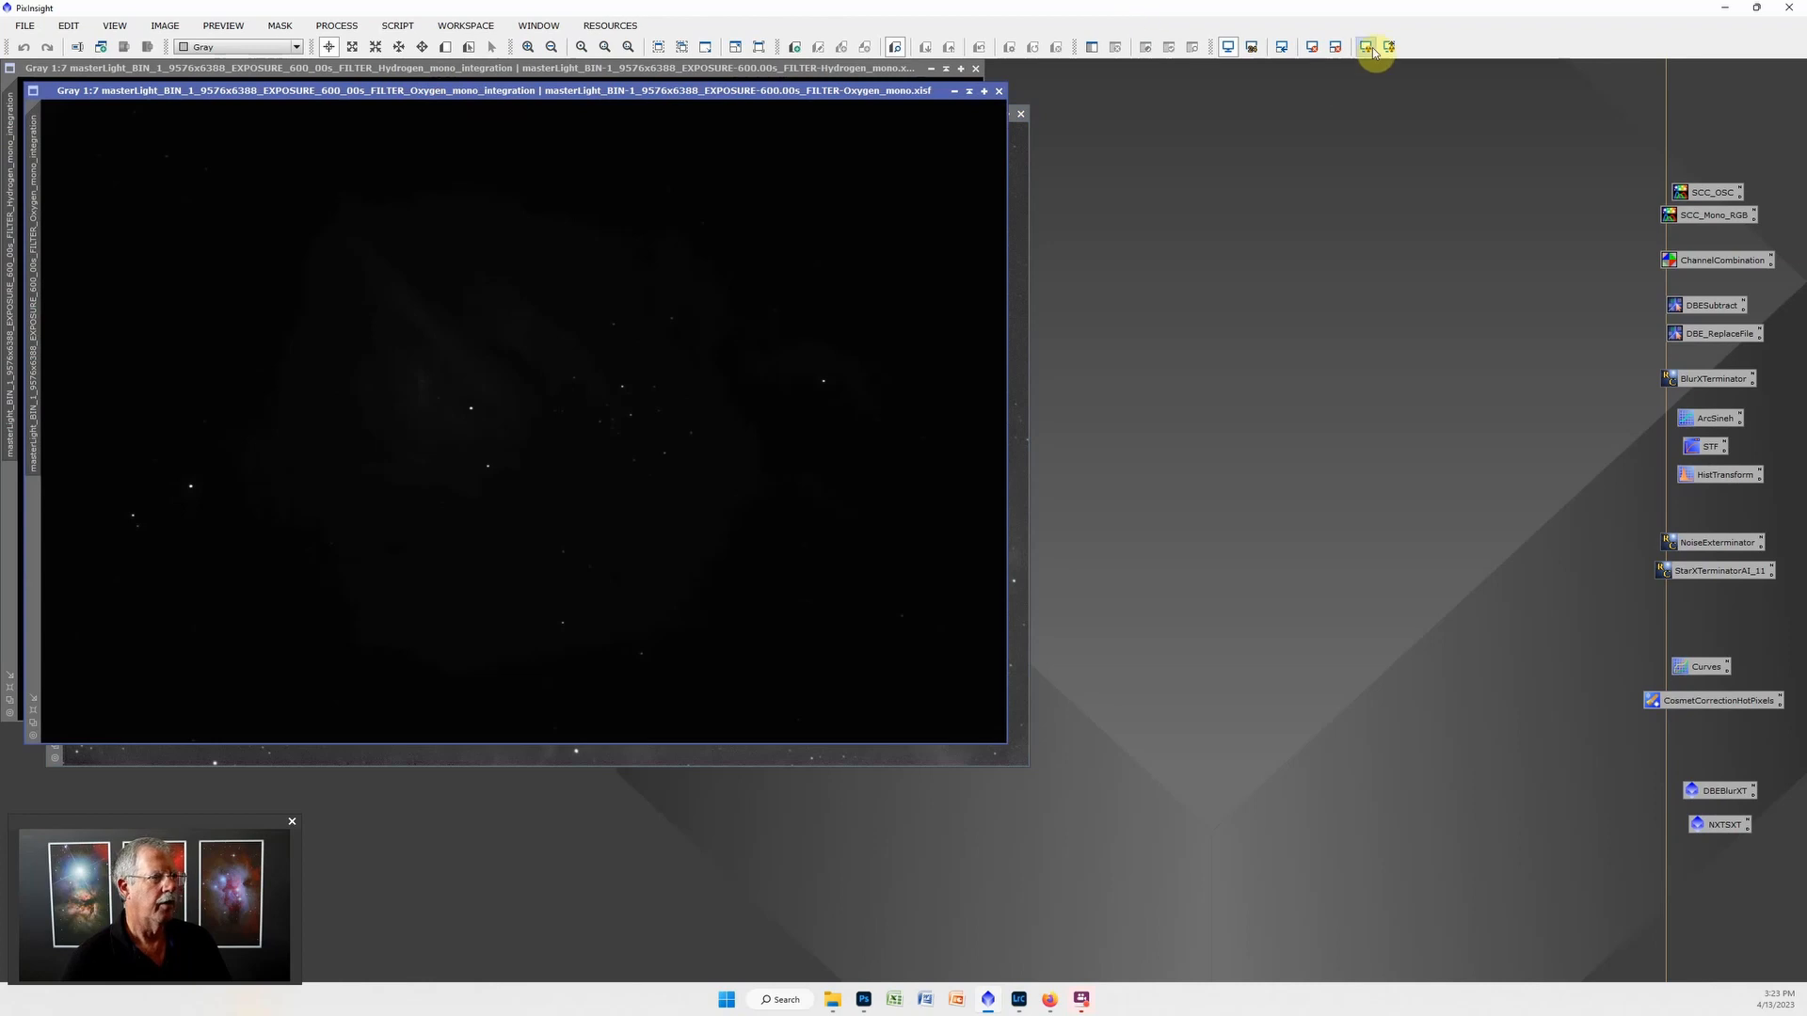
click(1337, 47)
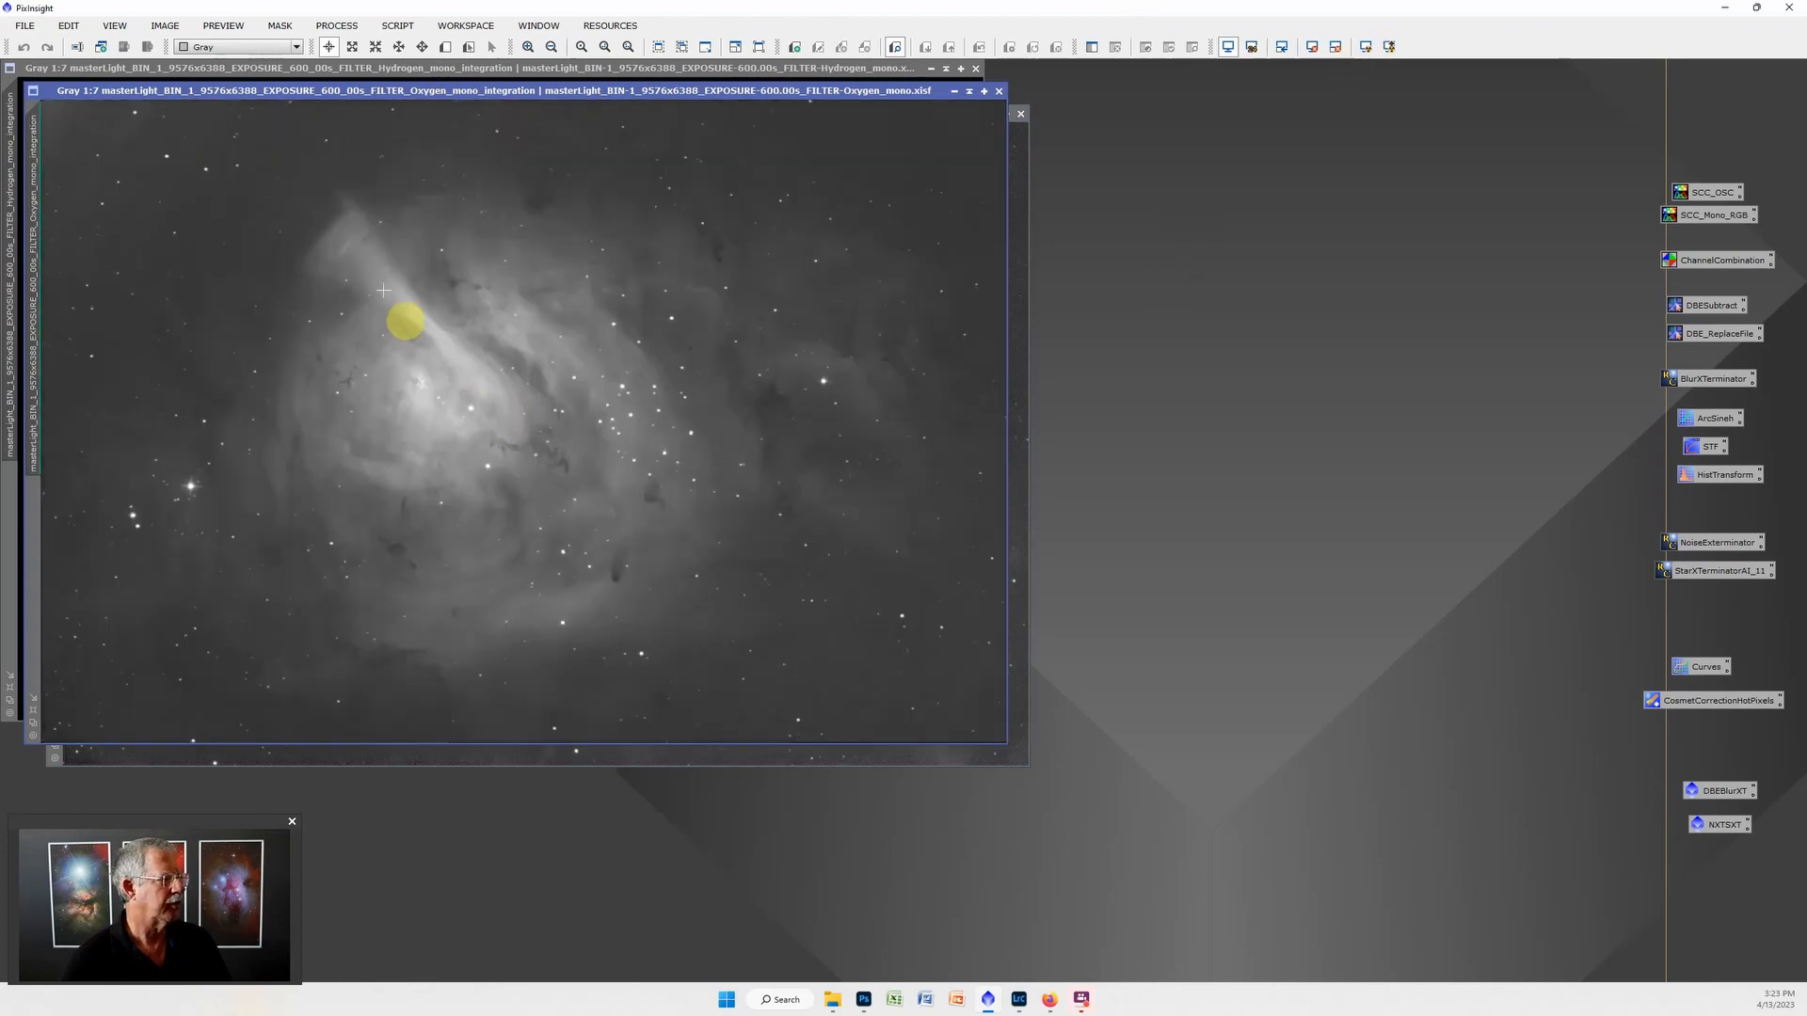
click(739, 54)
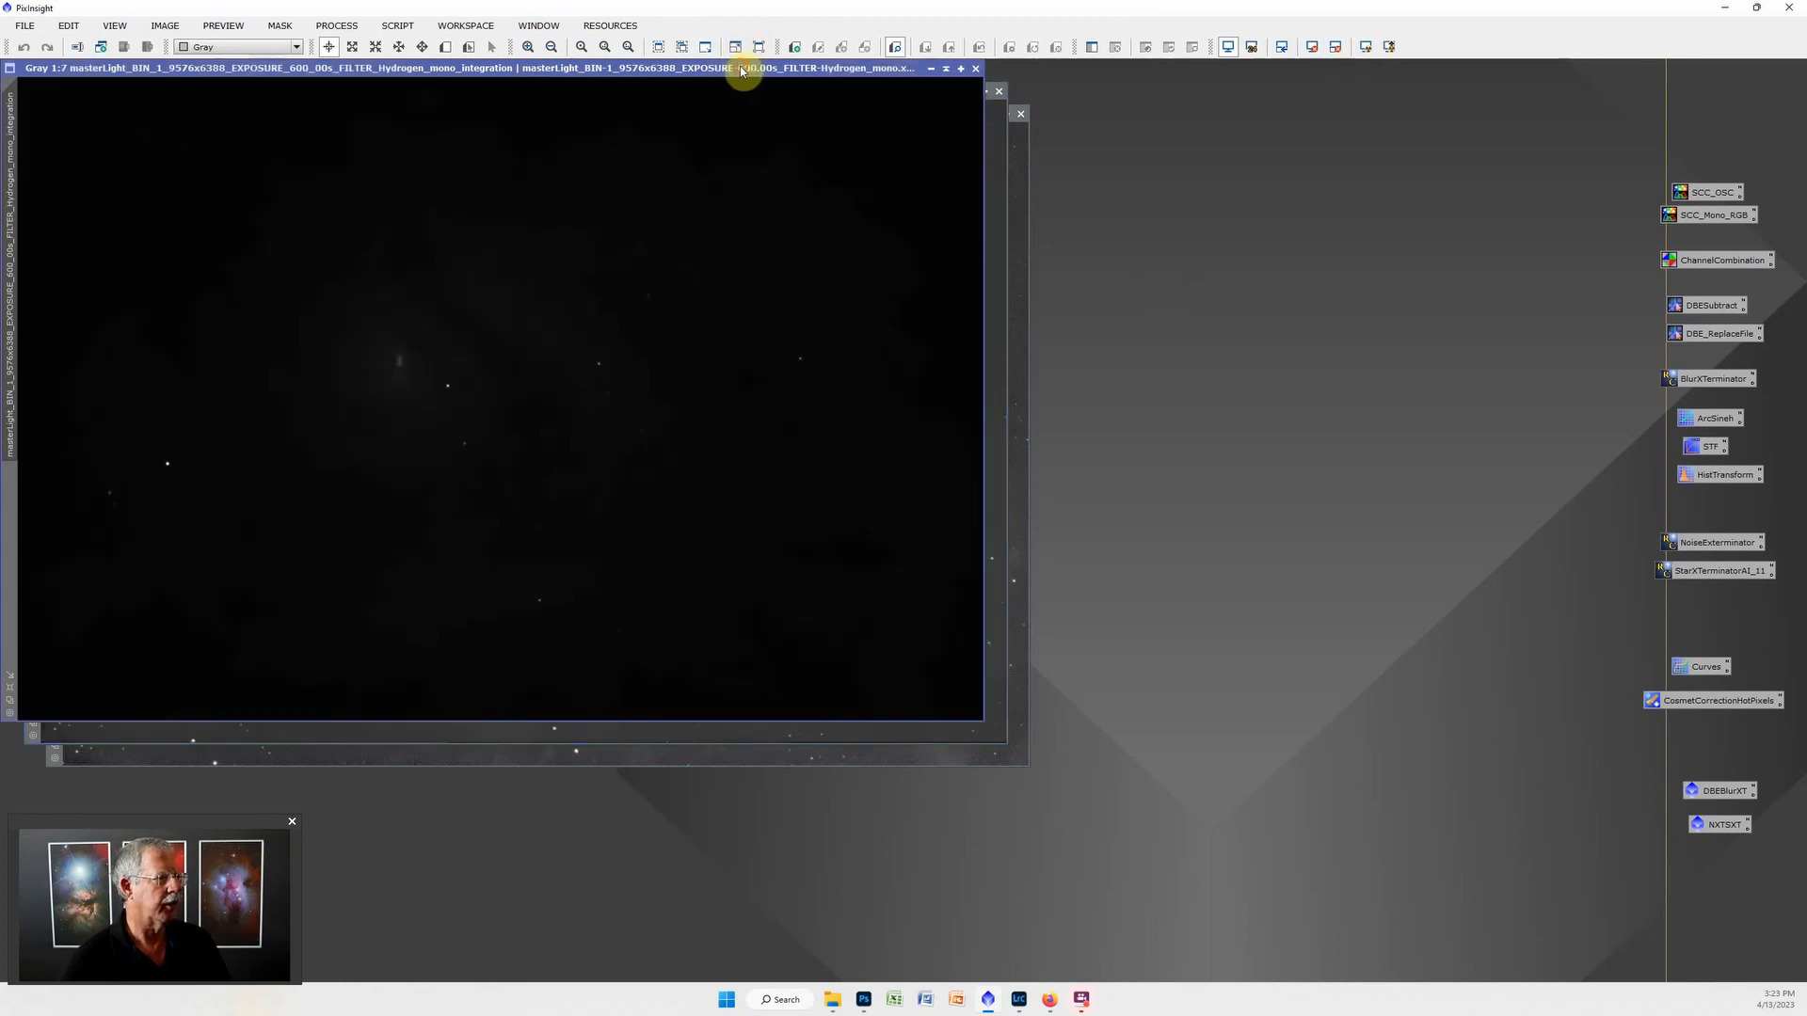
click(1367, 47)
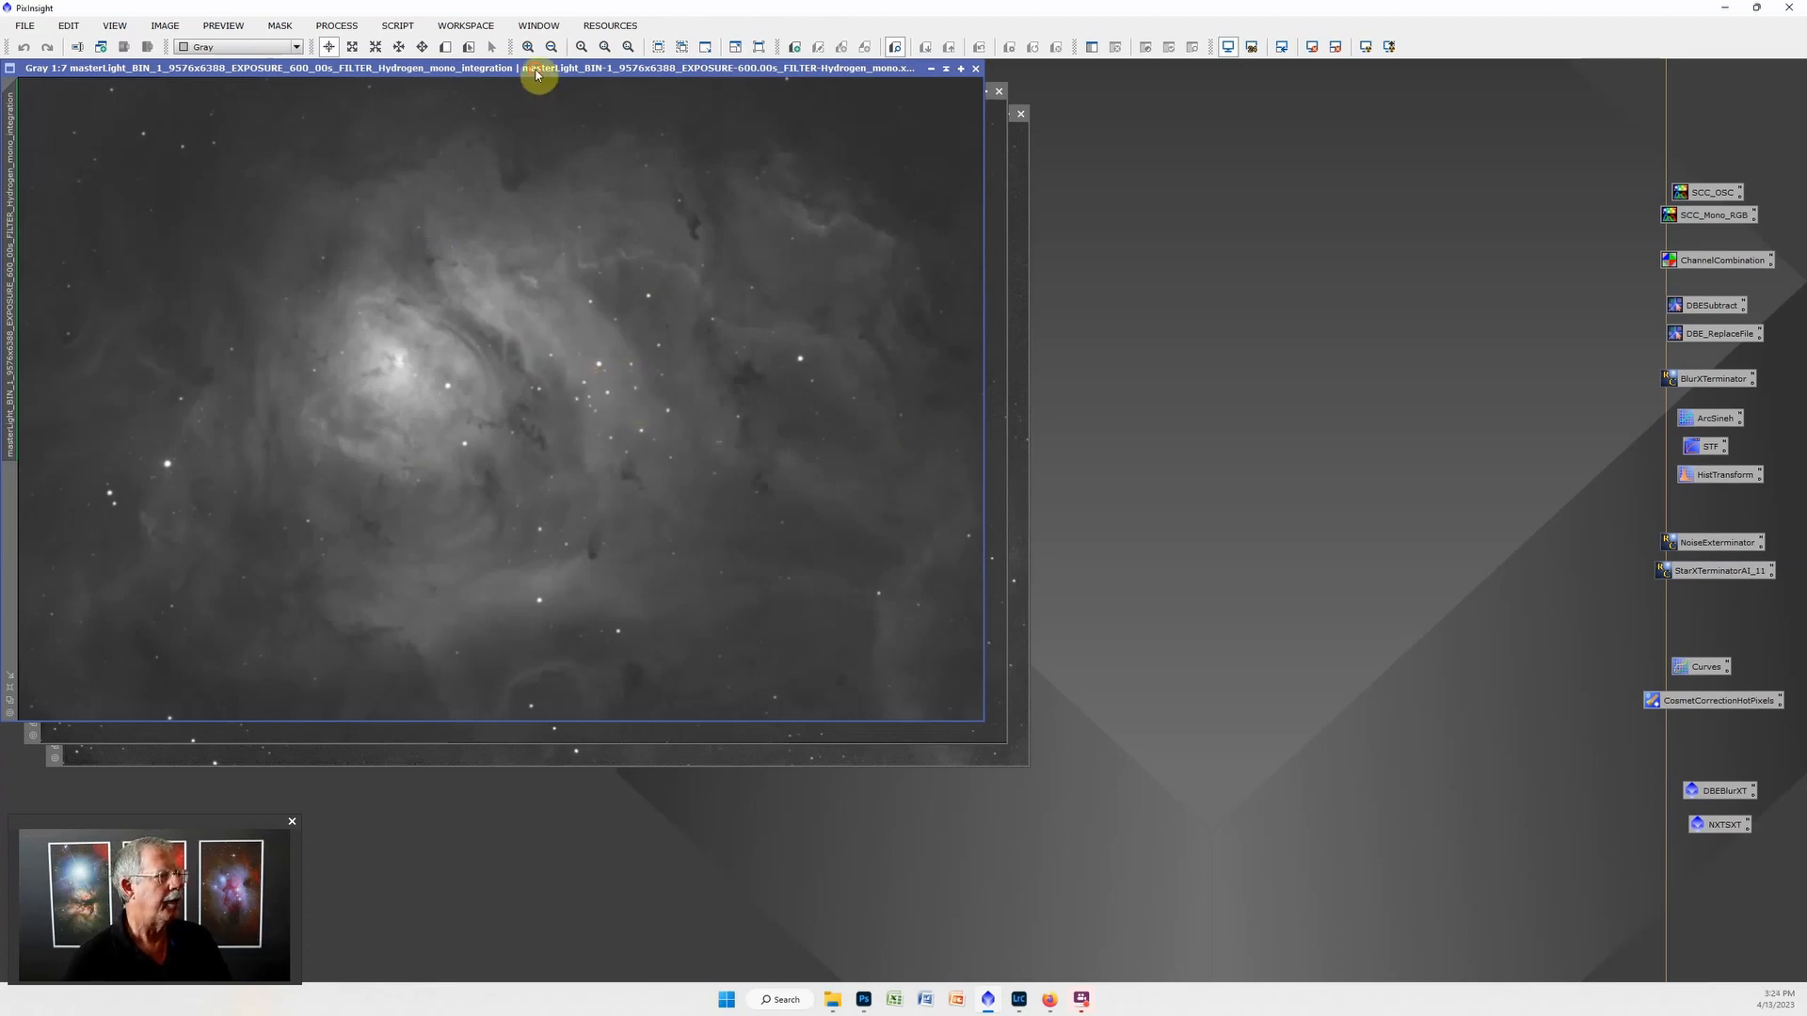
drag(536, 74, 741, 146)
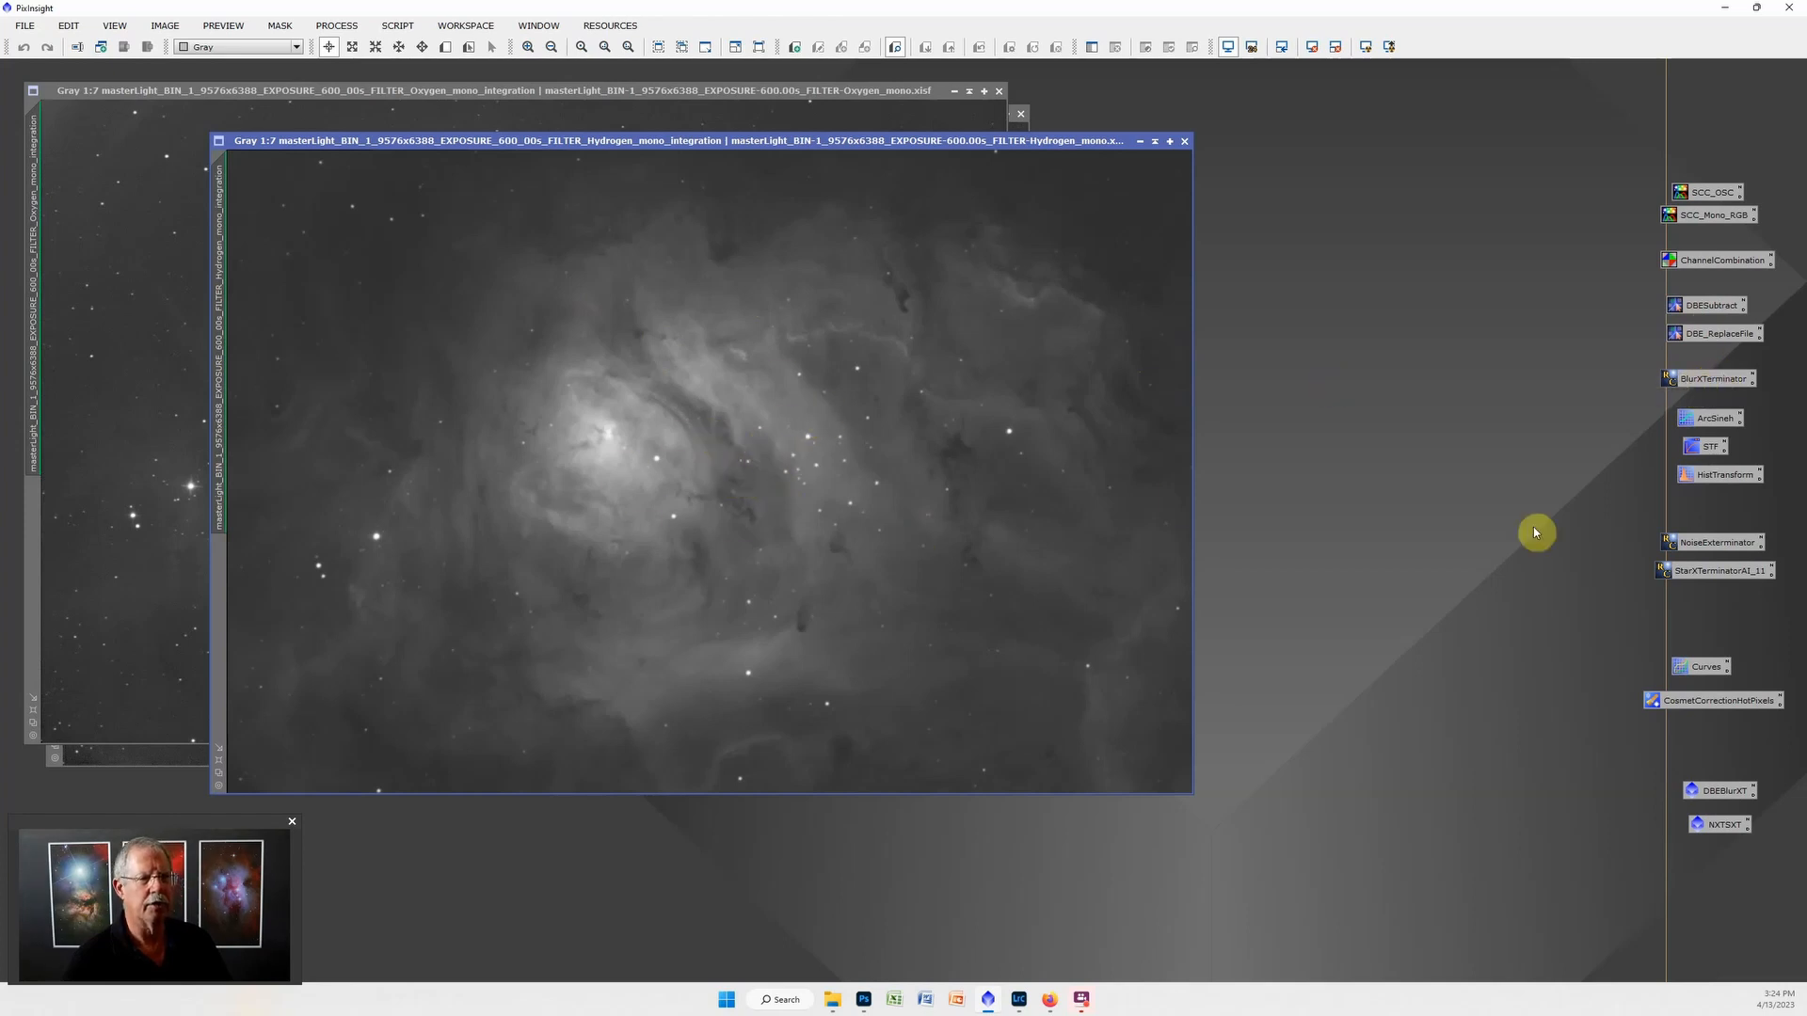
Open ScreenTransferFunction and HistogramTransformation, auto-stretch the Hydrogen image, and fine-tune its shadows and midtones in ScreenTransferFunction.
double_click(1703, 444)
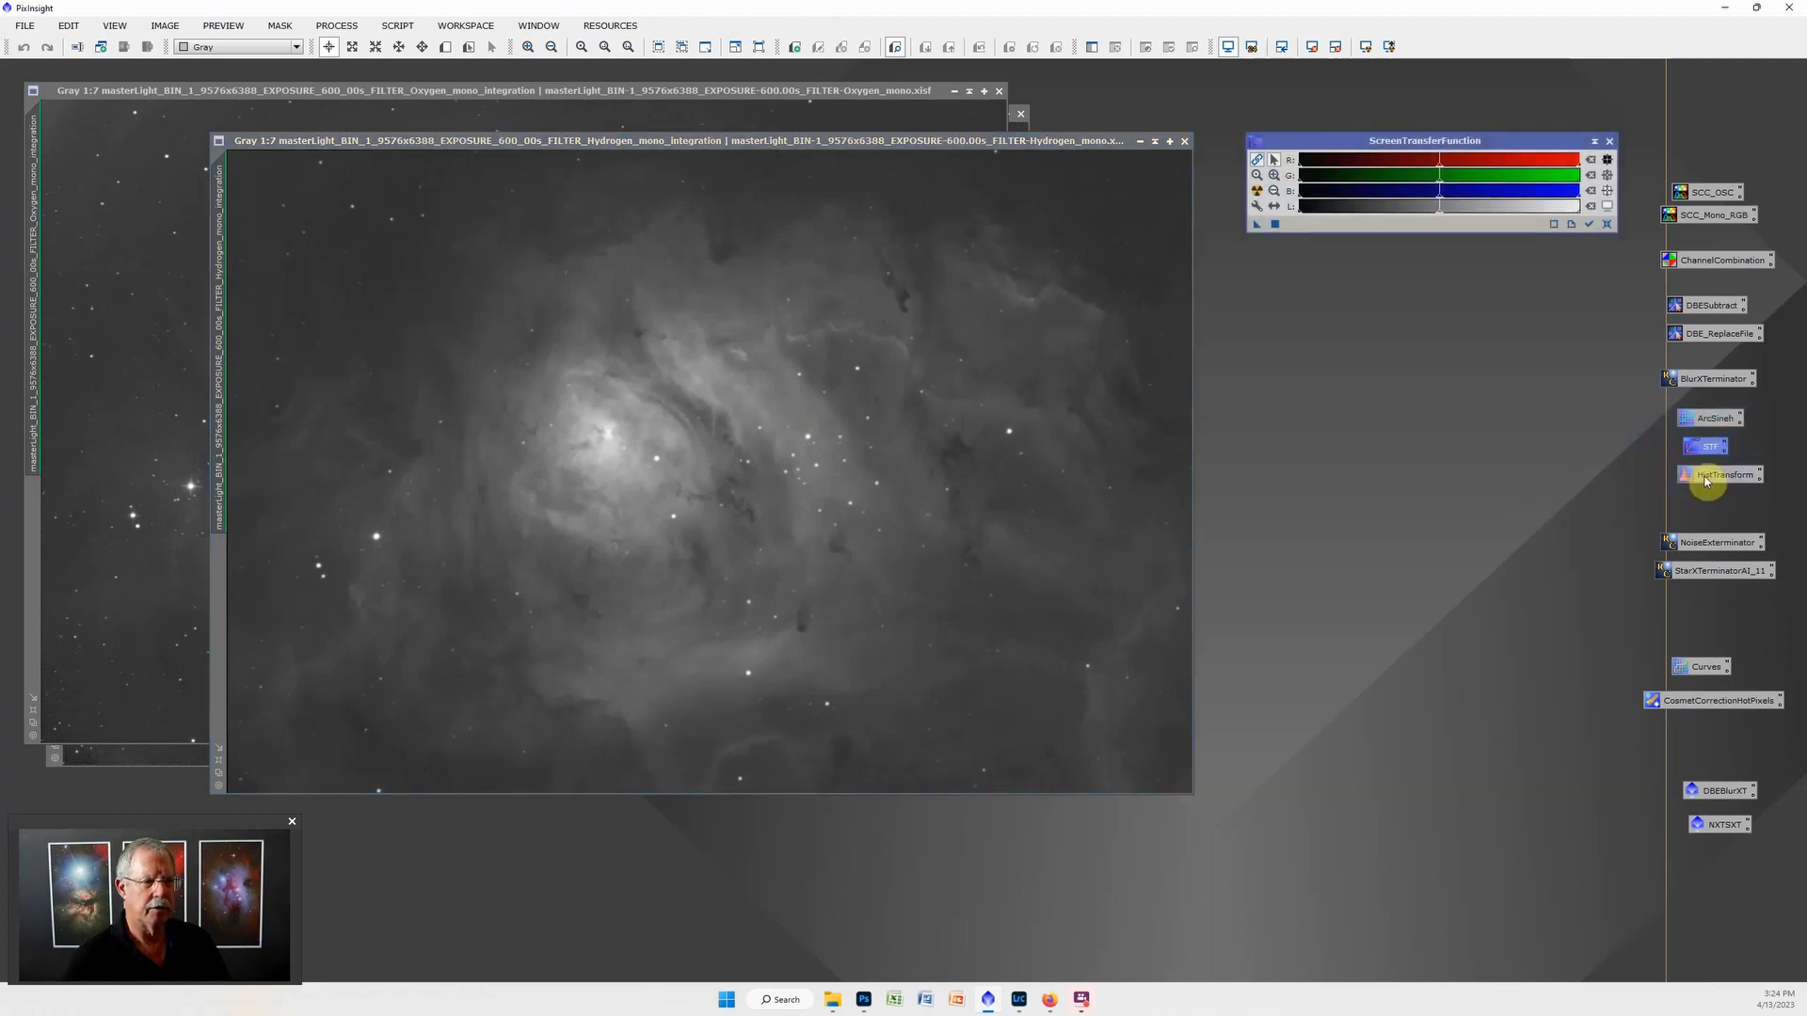
double_click(1706, 476)
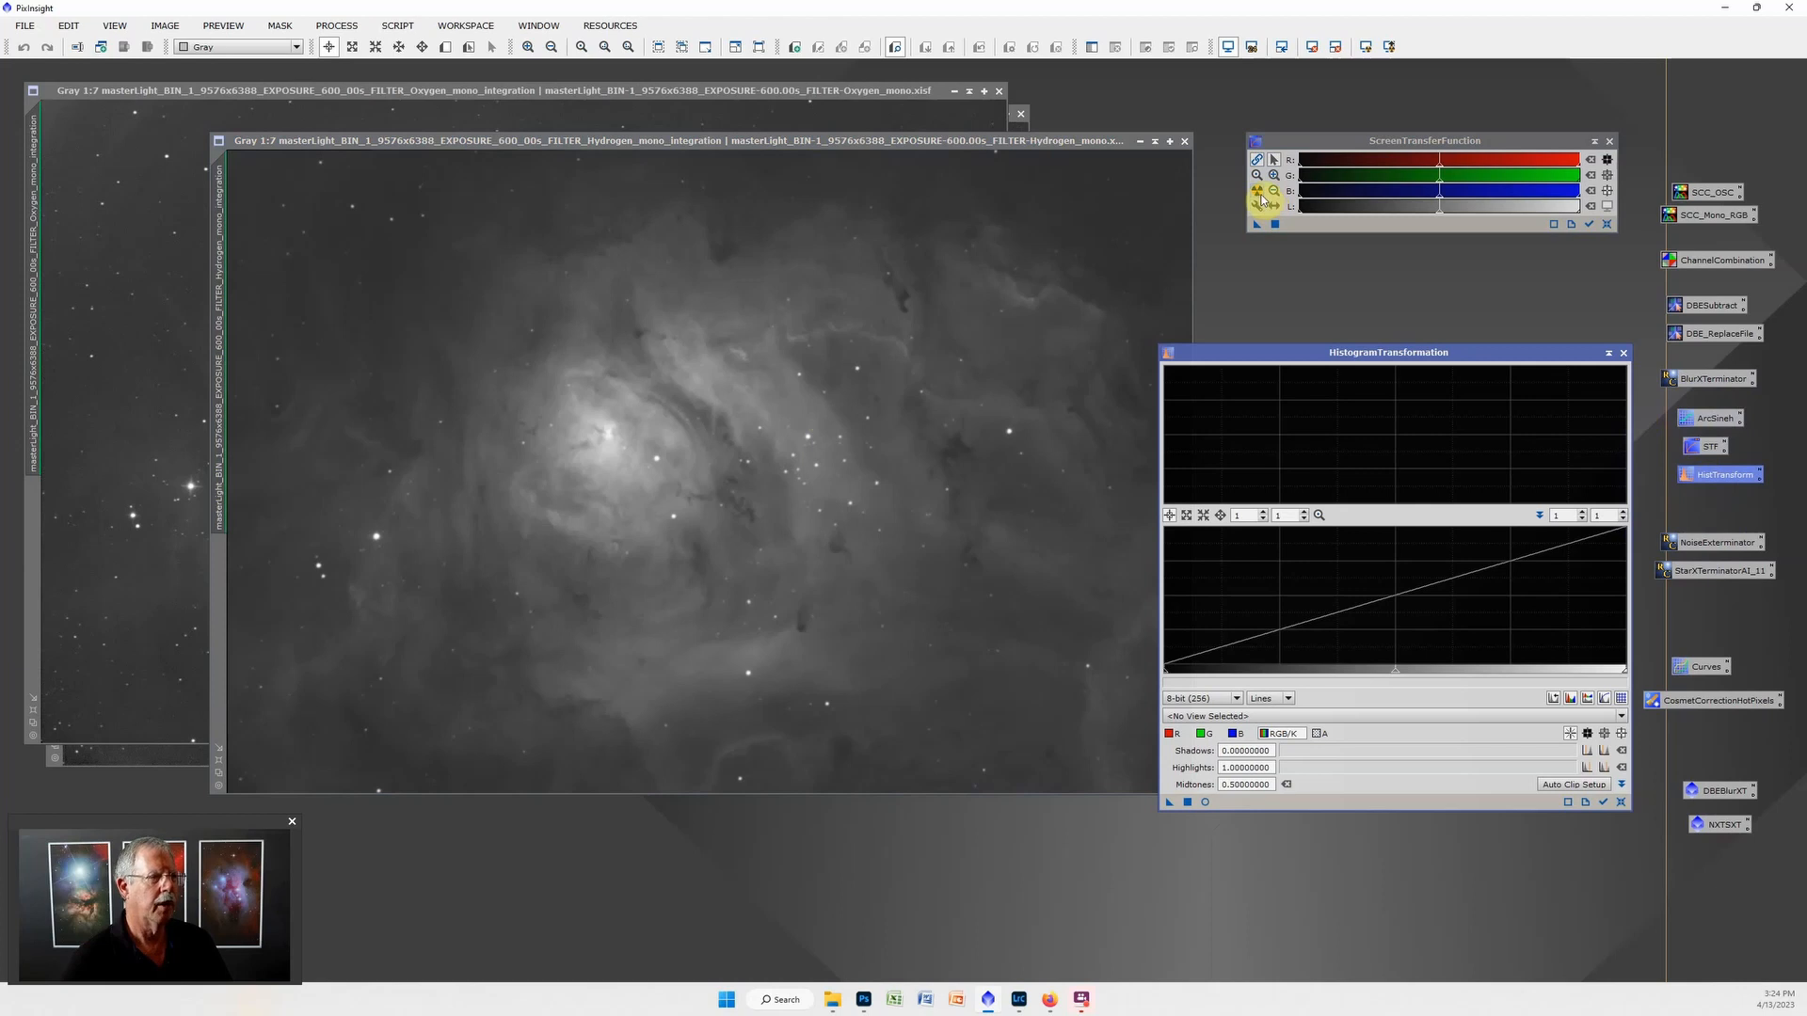
click(1259, 193)
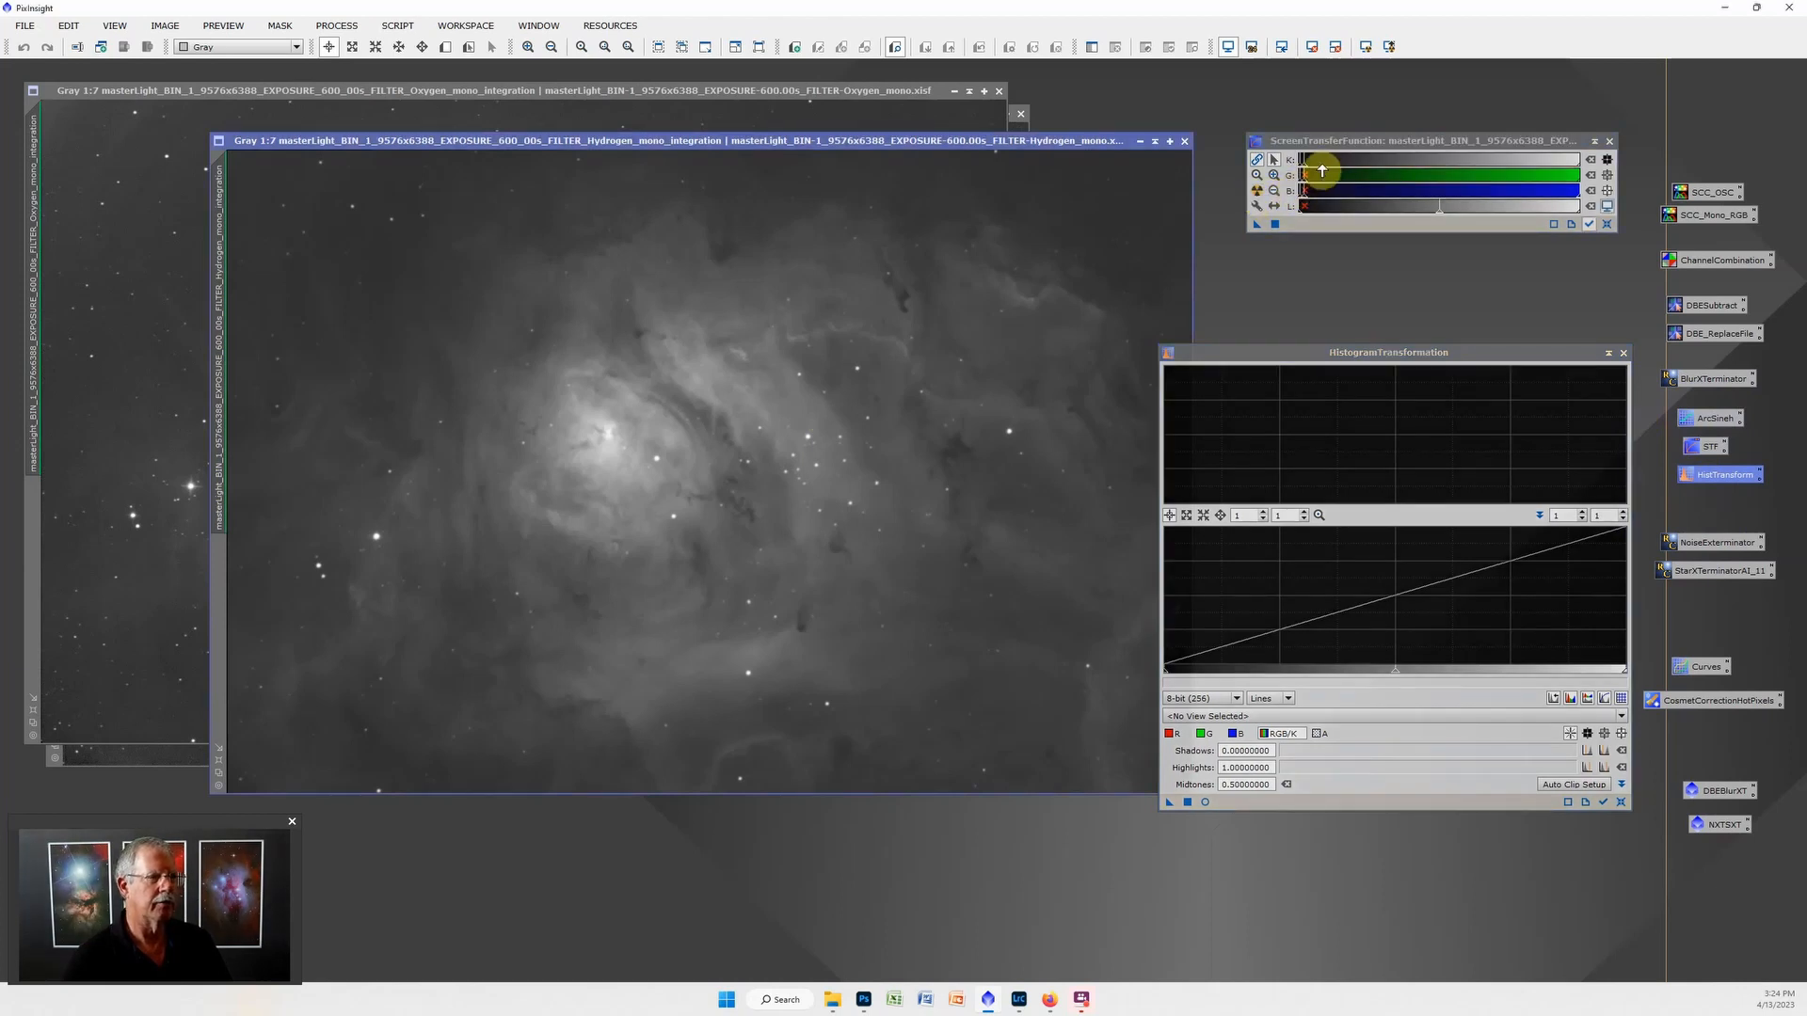
drag(1323, 166, 1336, 167)
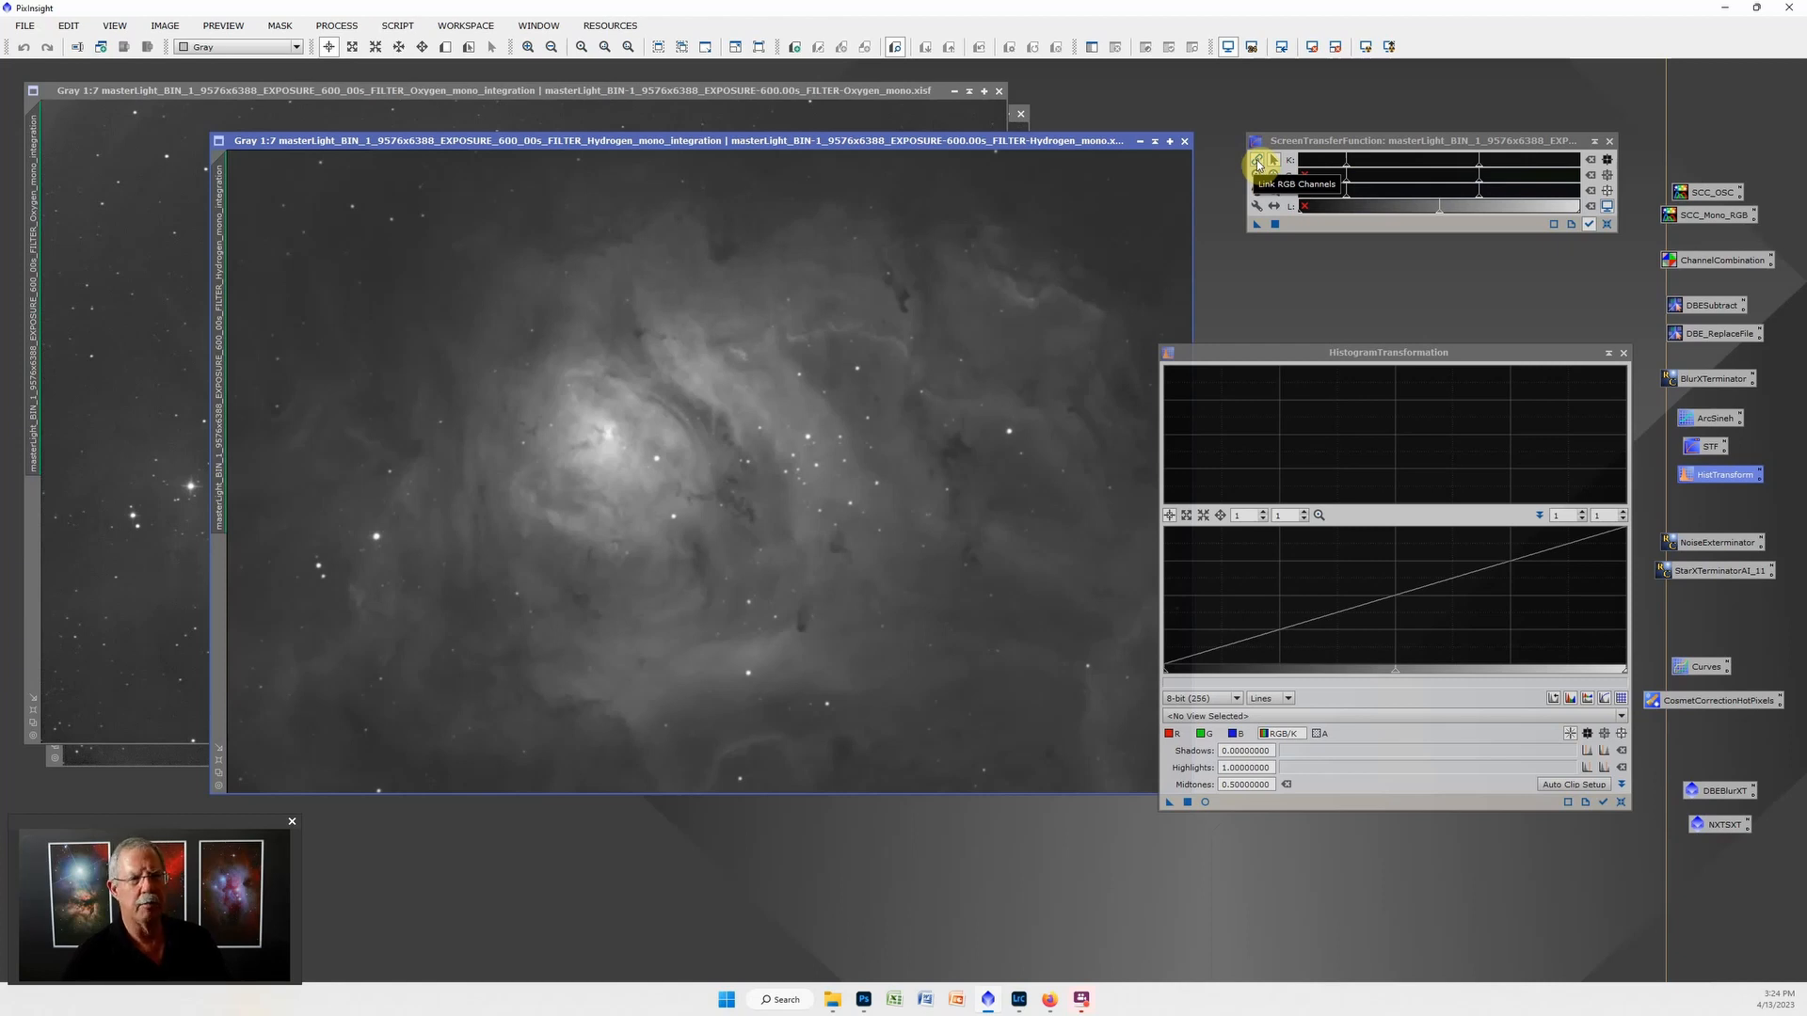
drag(1348, 171, 1362, 170)
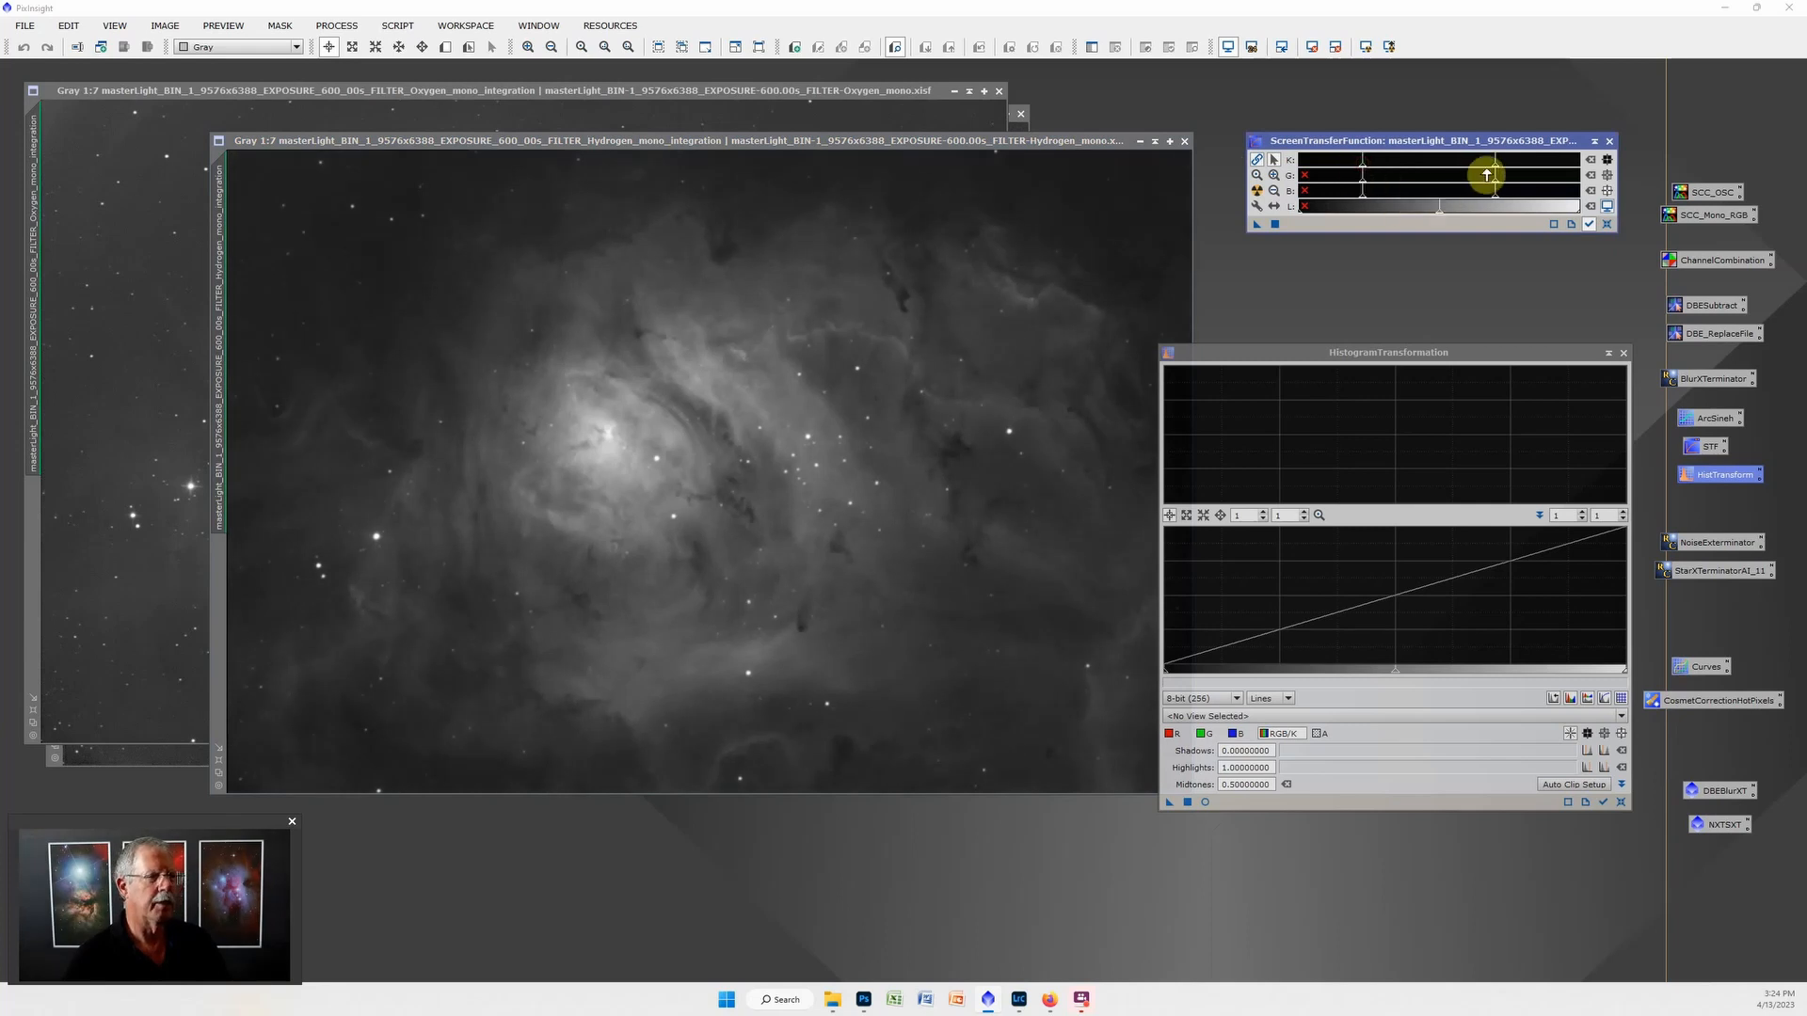
drag(1496, 169, 1455, 173)
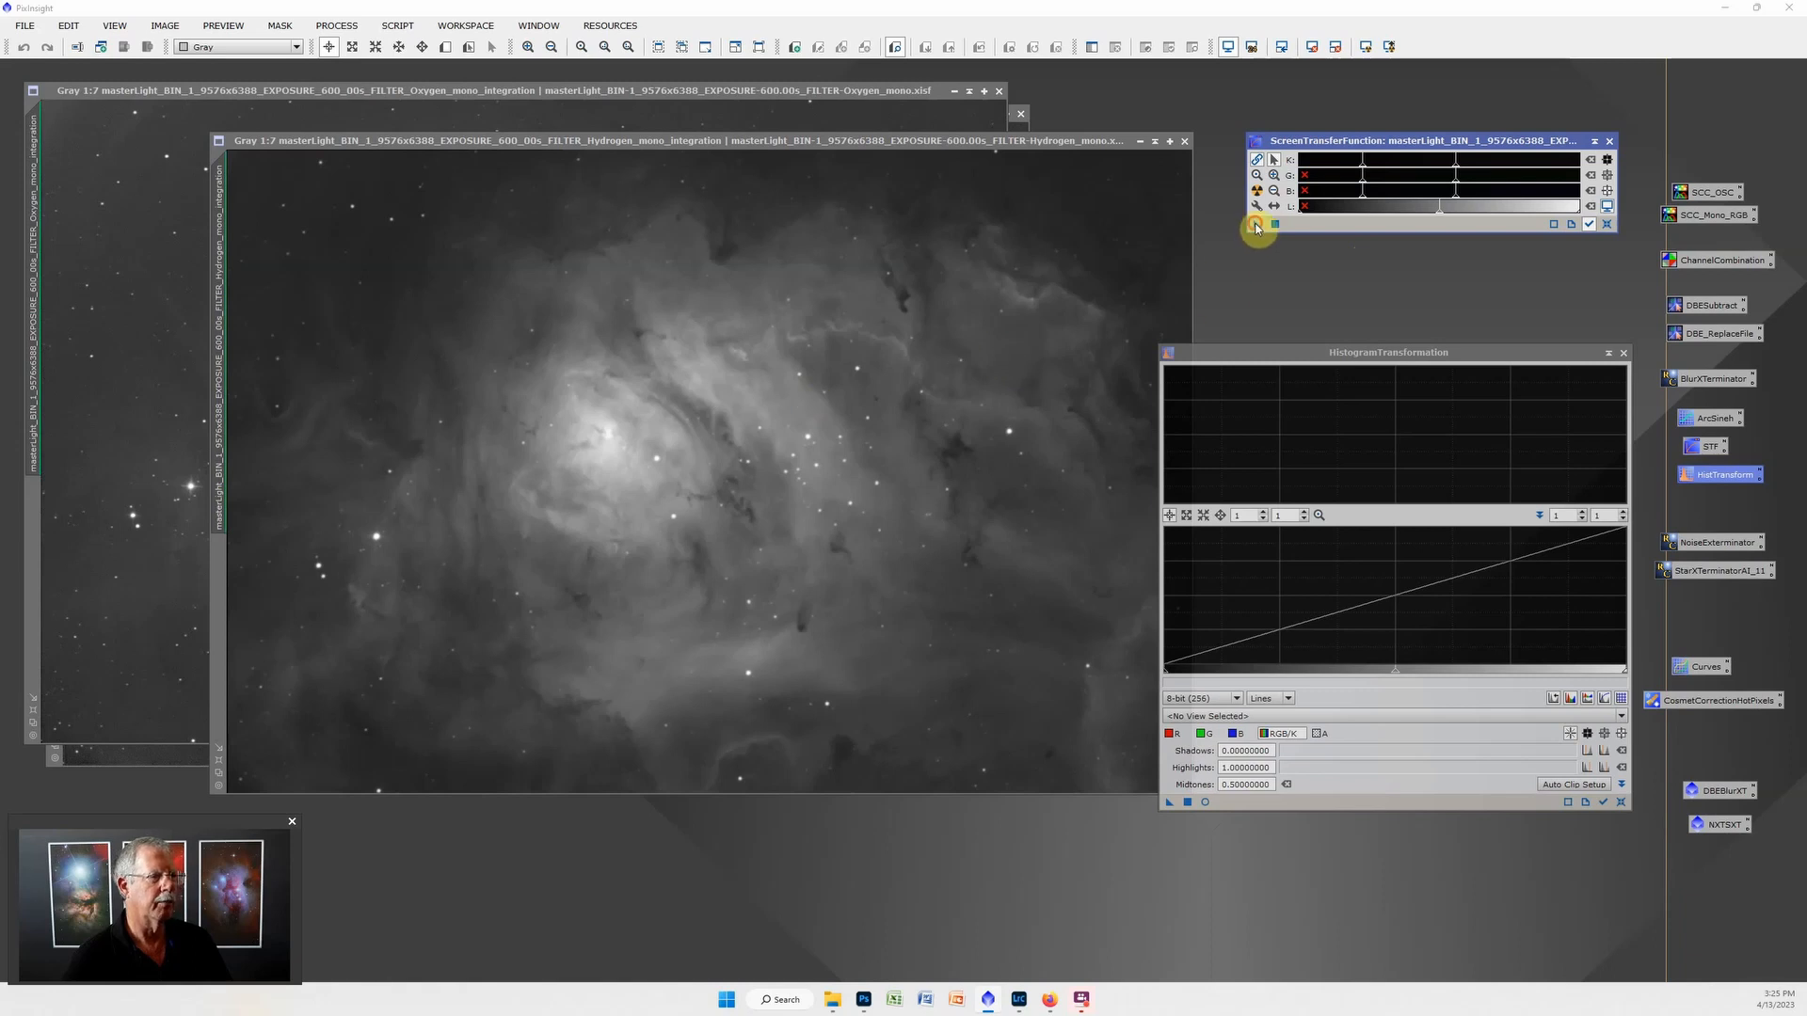
Transfer the screen stretch to HistogramTransformation, apply it permanently to the Hydrogen image with its screen stretch turned off, and close both tools.
drag(1257, 225, 1336, 807)
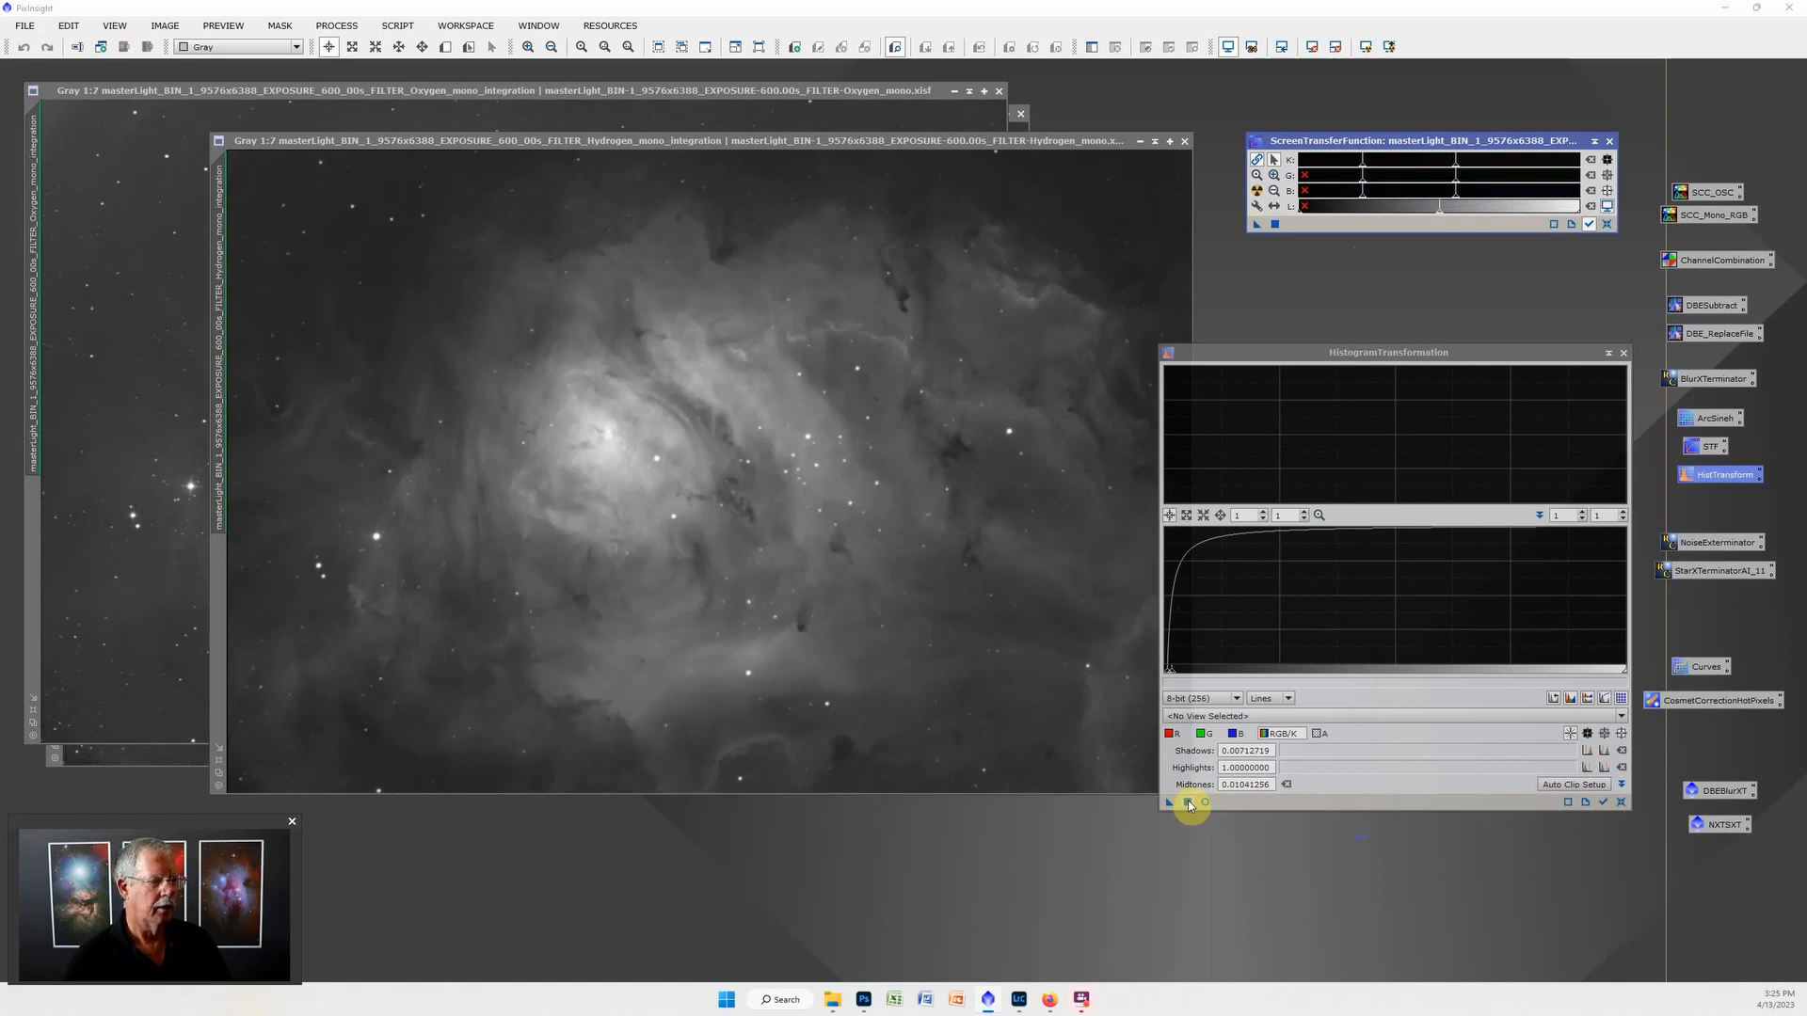
click(1188, 803)
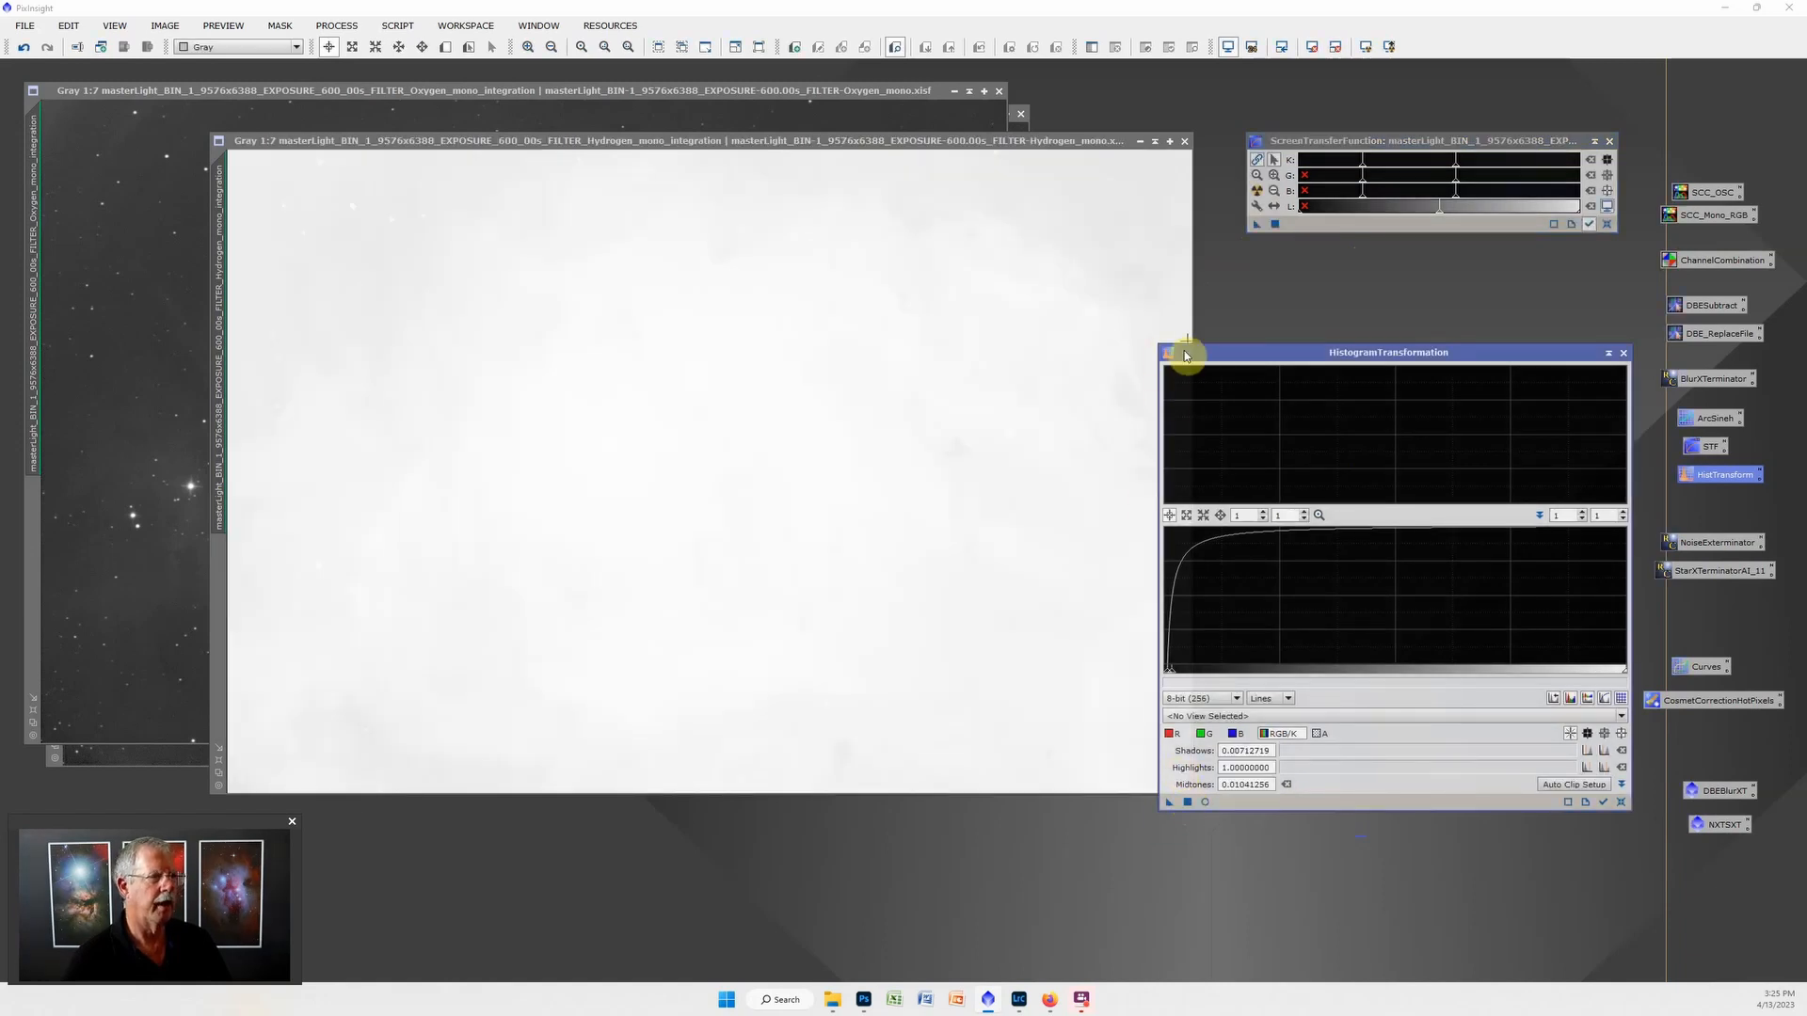
click(1229, 47)
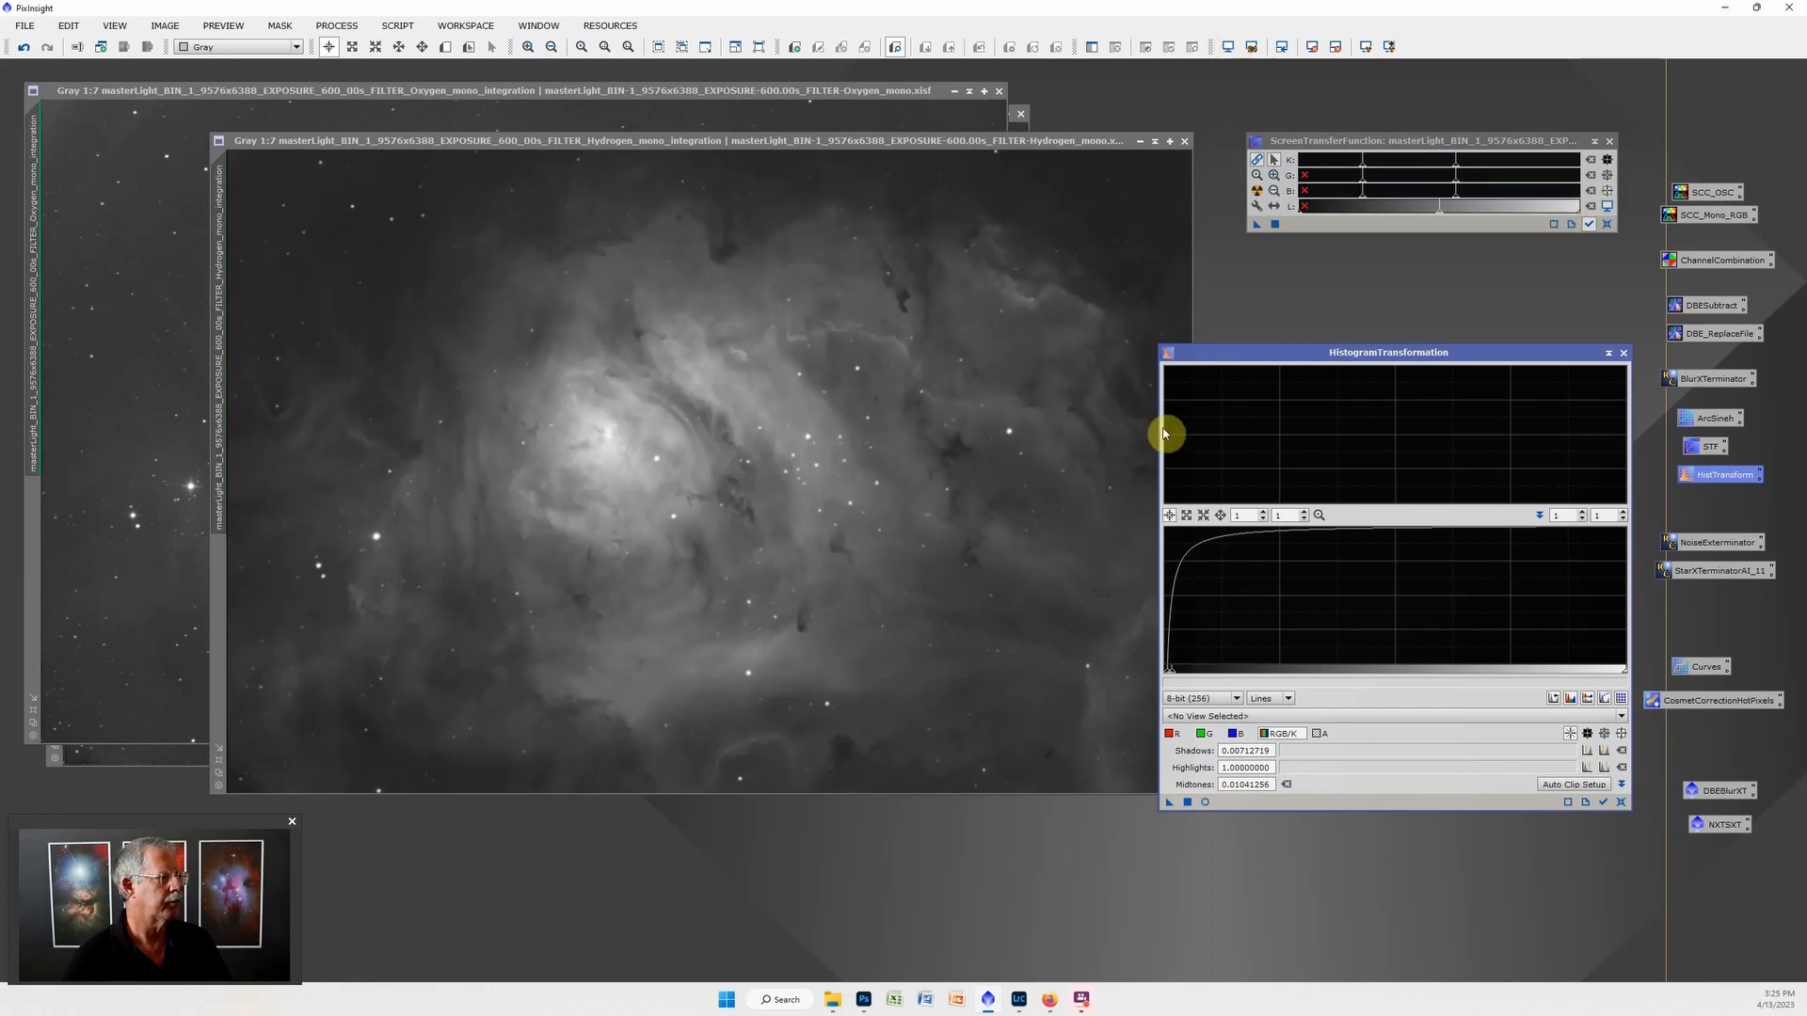
click(1610, 141)
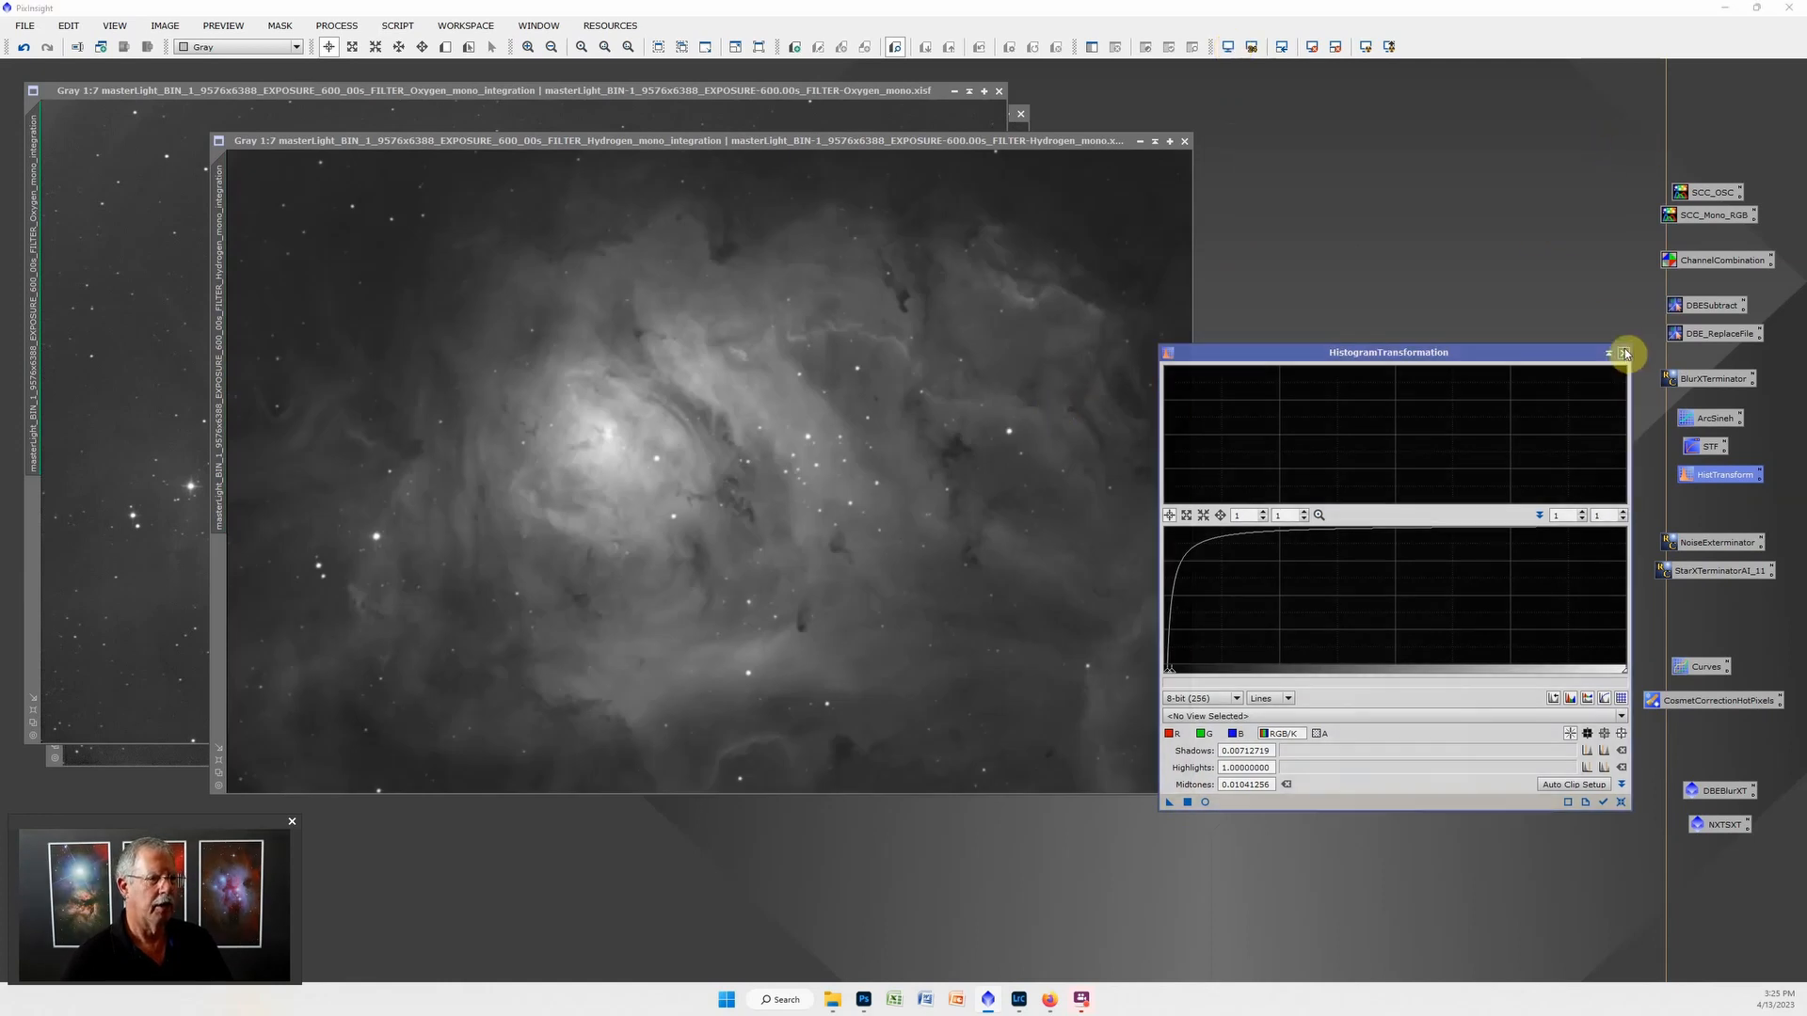
click(1624, 353)
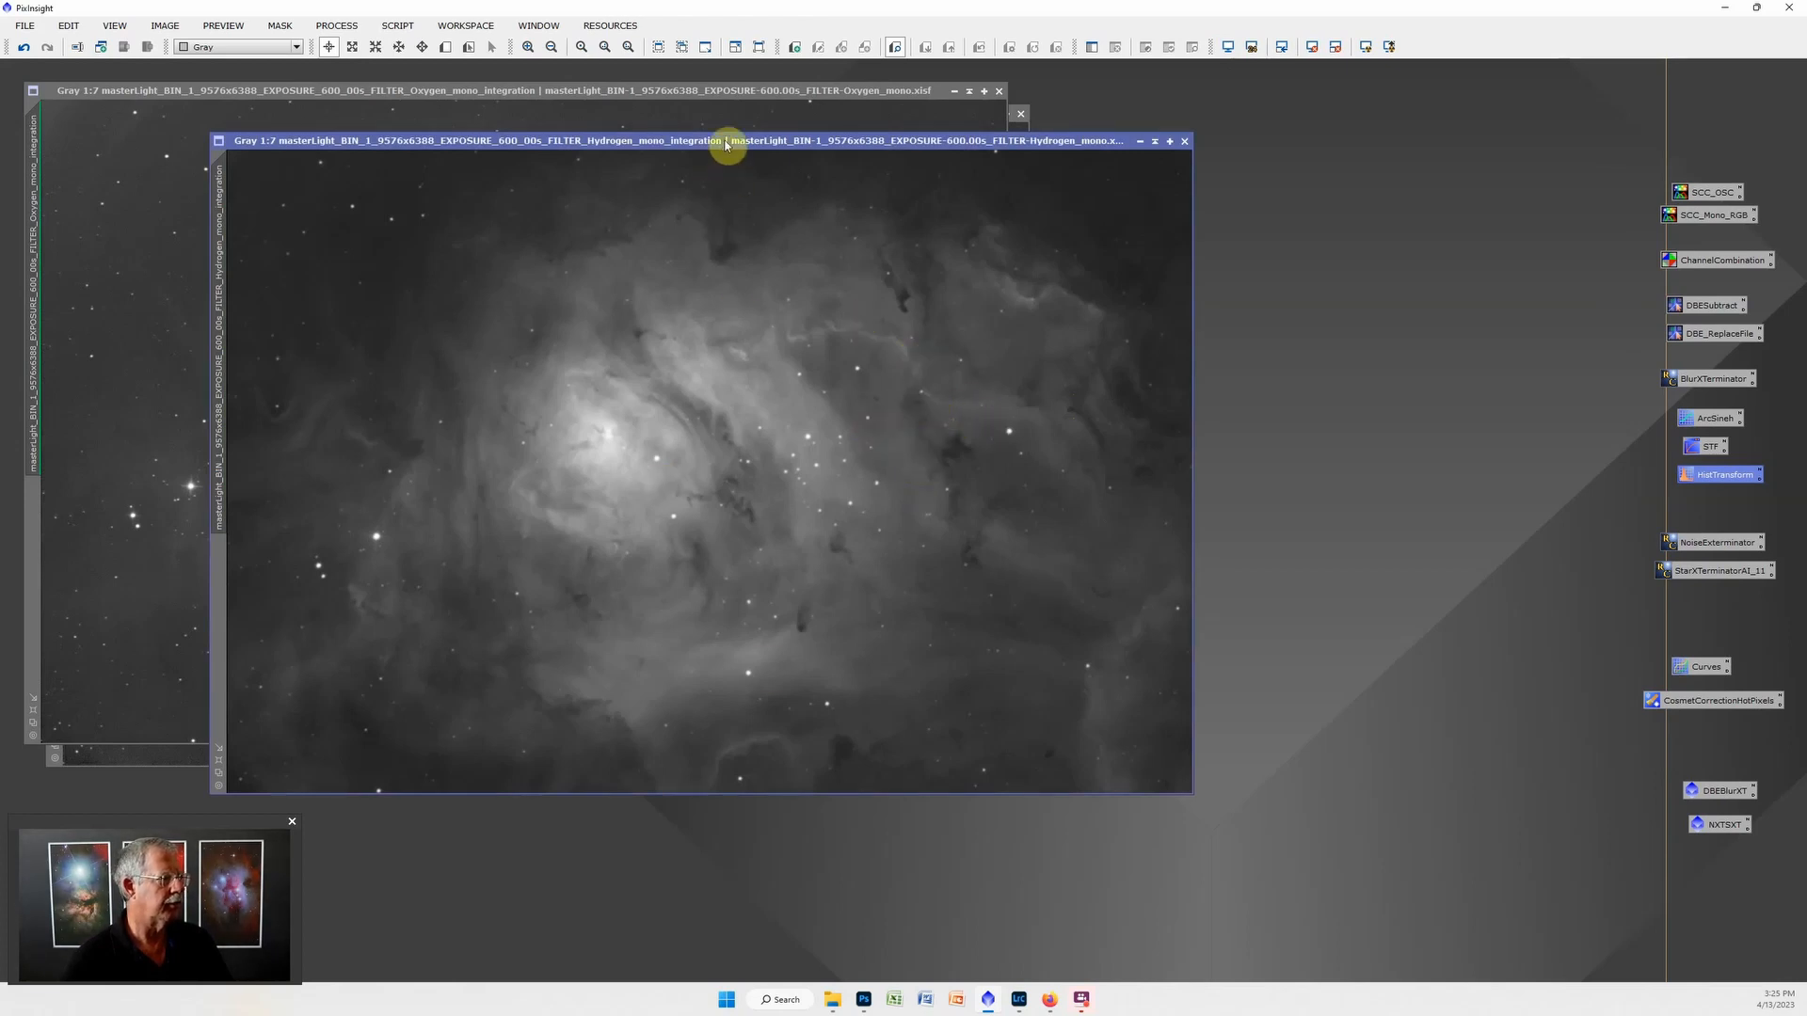
Move the Hydrogen image aside and bring the Oxygen and Sulfur images forward to inspect them.
drag(725, 141, 910, 163)
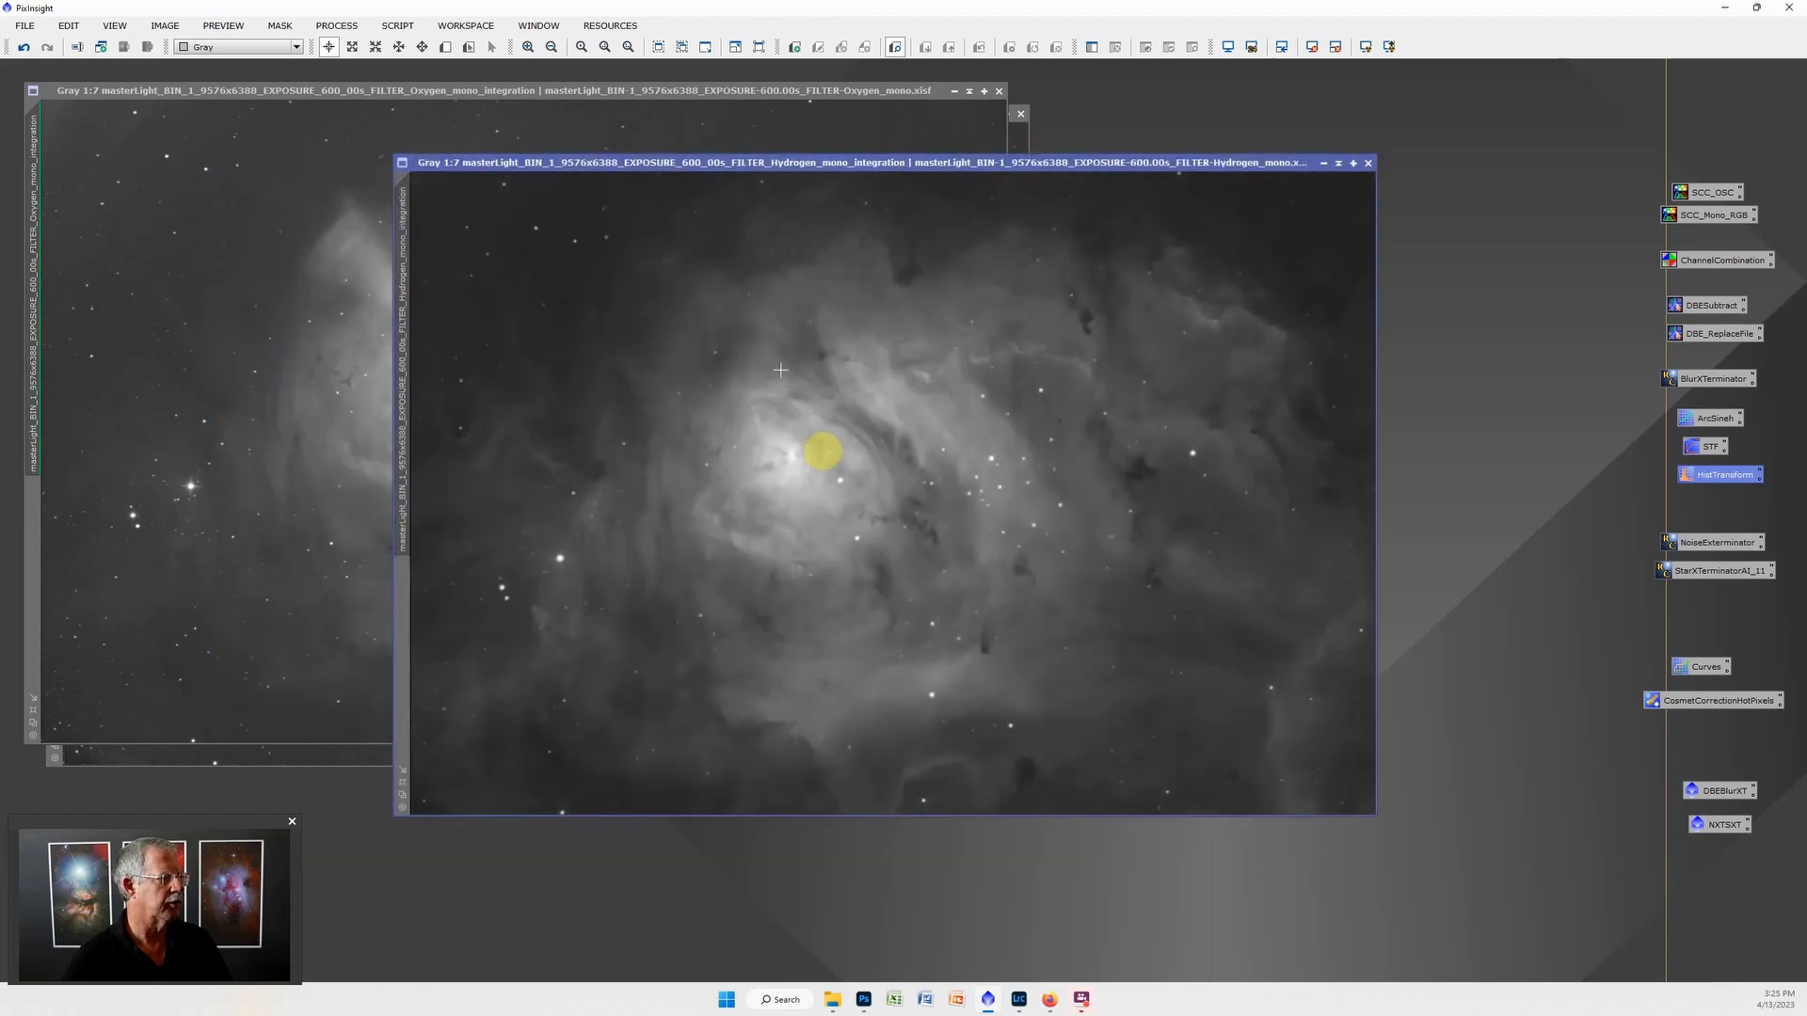
click(613, 89)
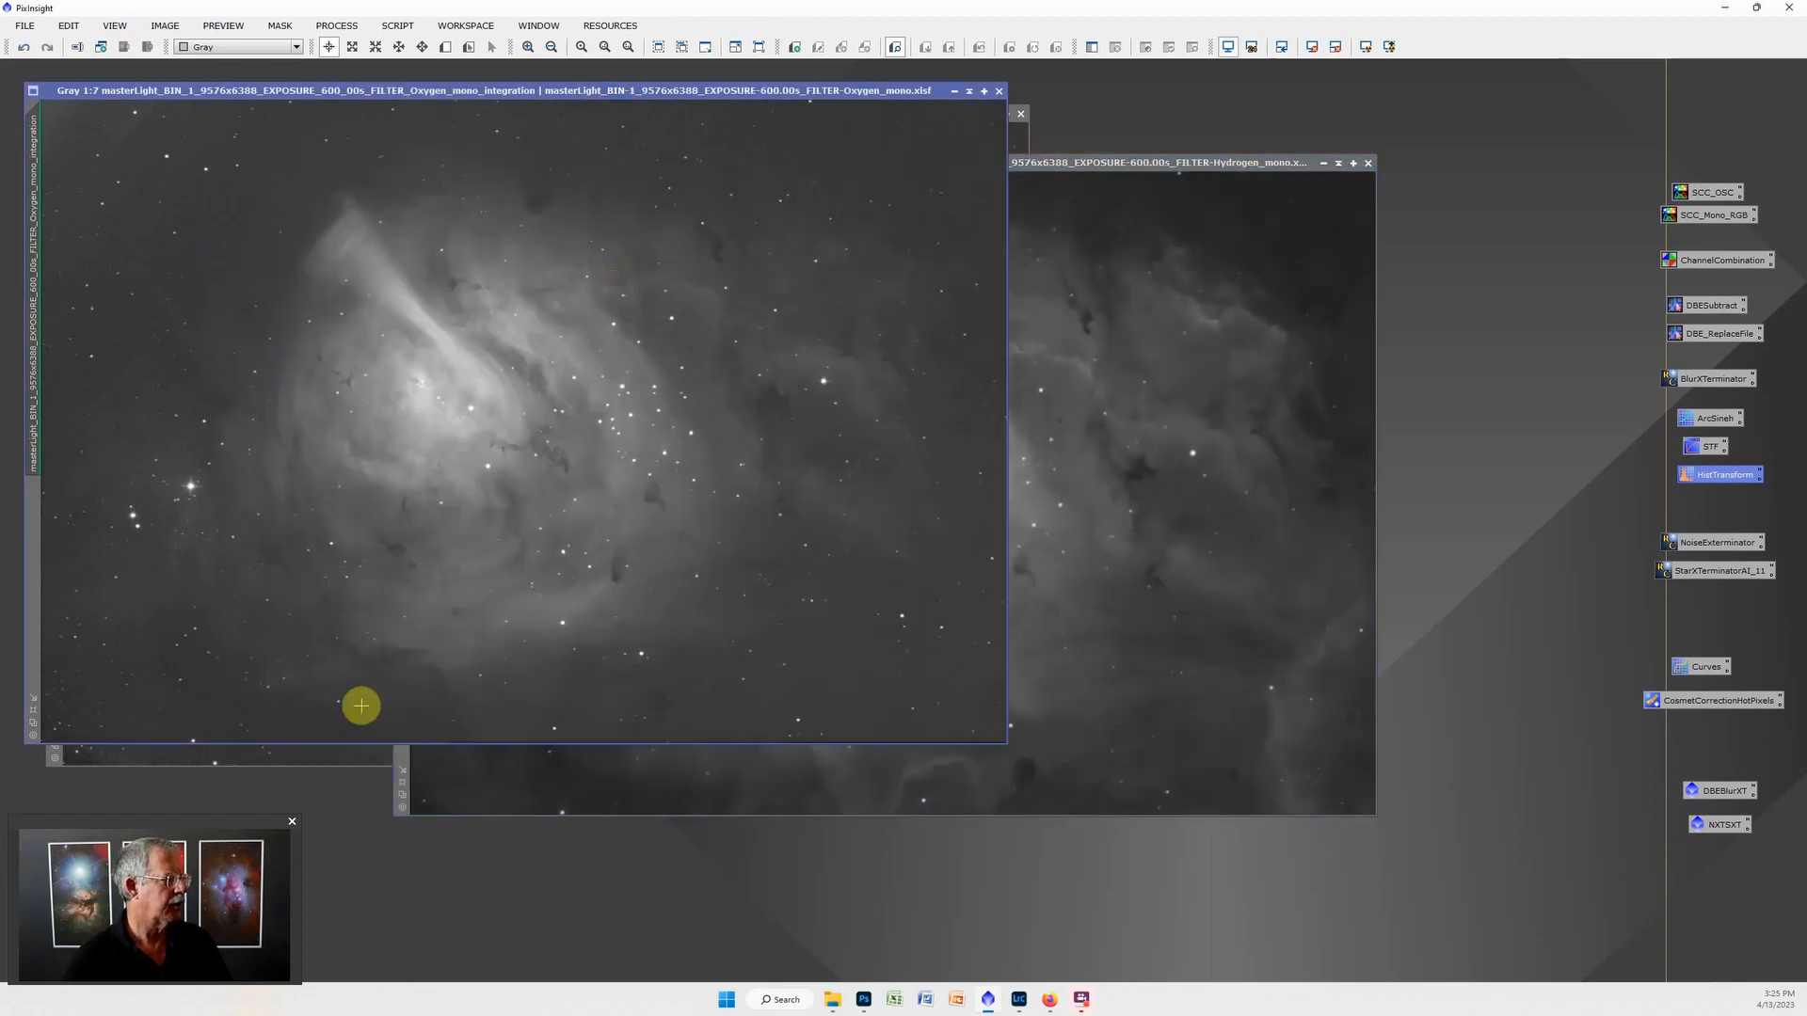
click(342, 761)
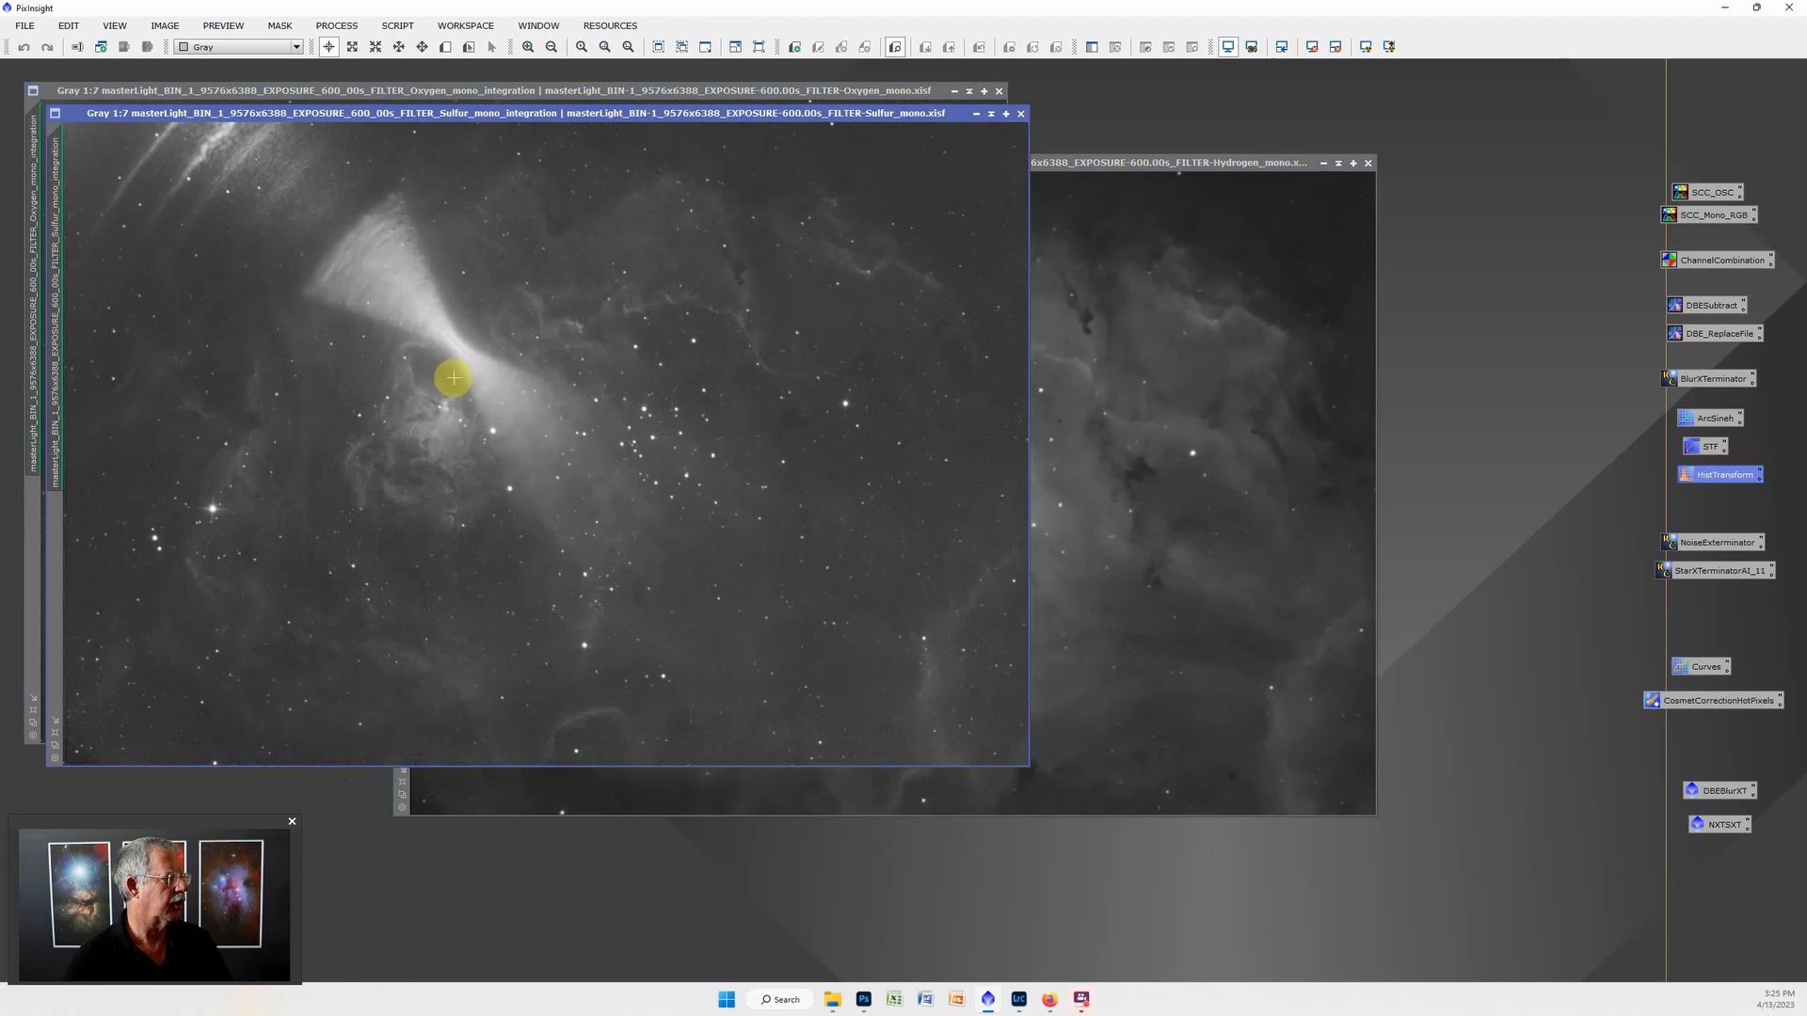
click(643, 91)
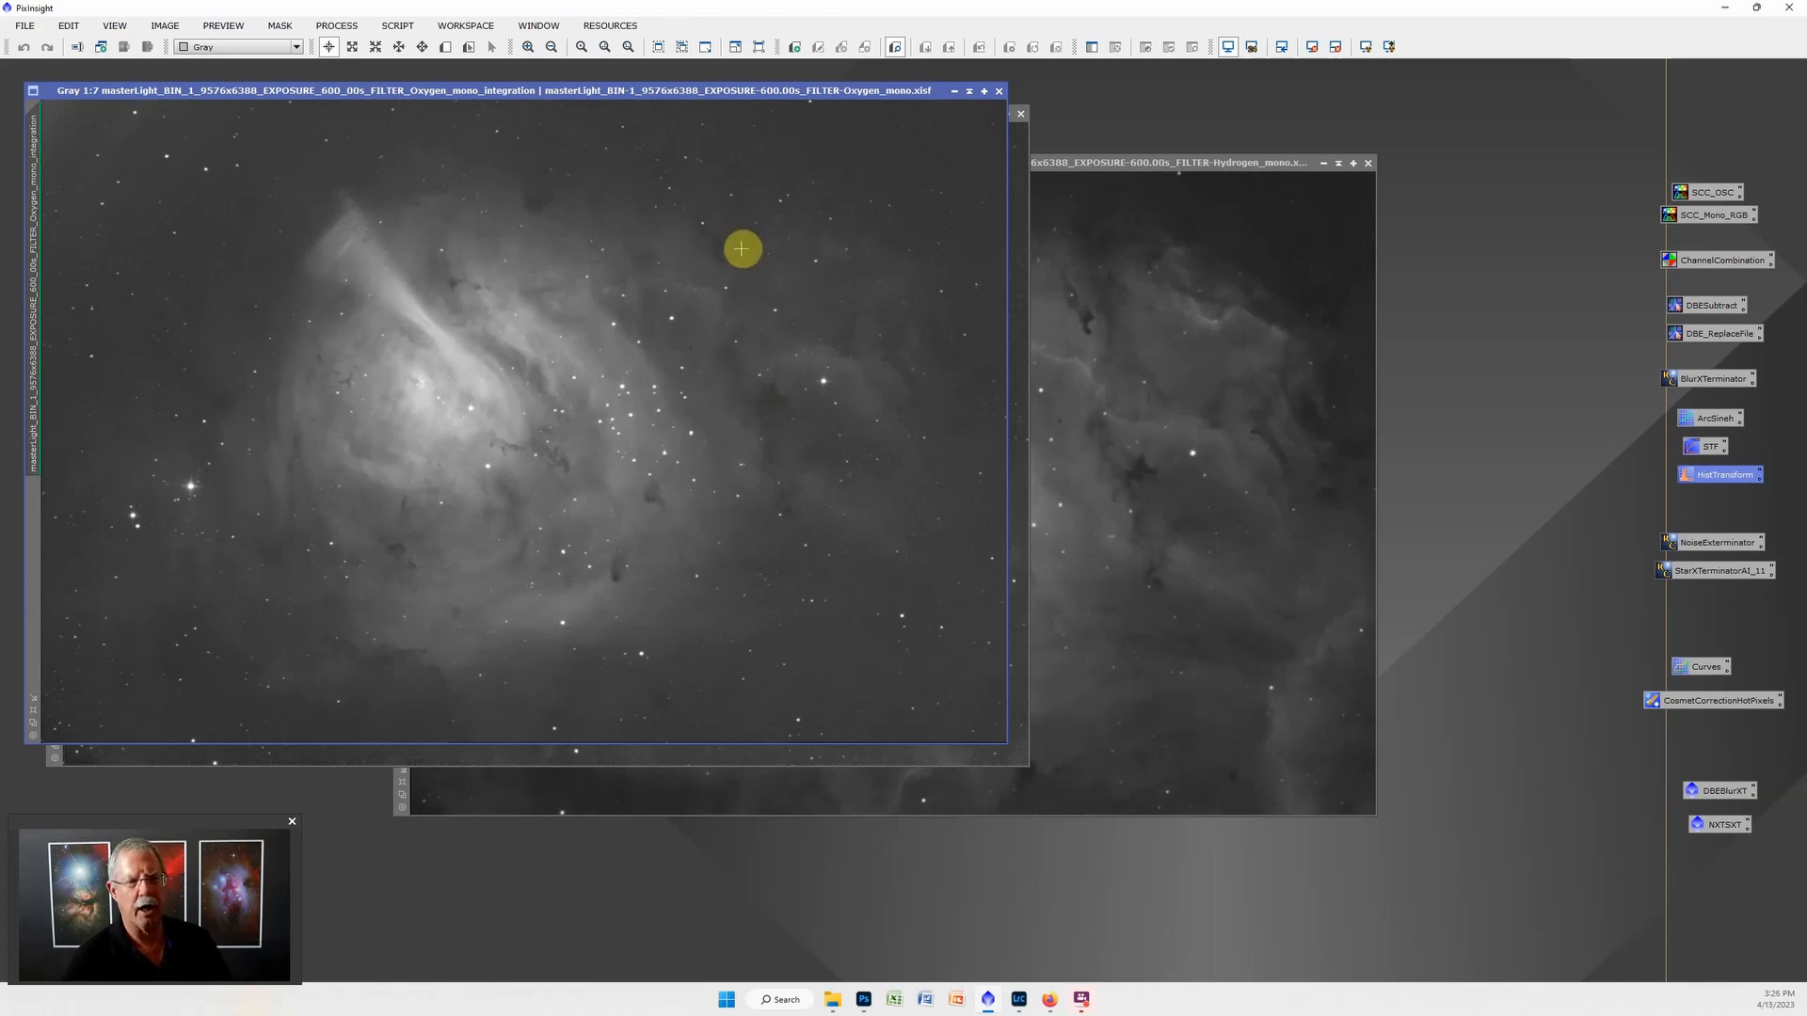
Switch to Photoshop and start the Load Files into Stack script.
click(1726, 10)
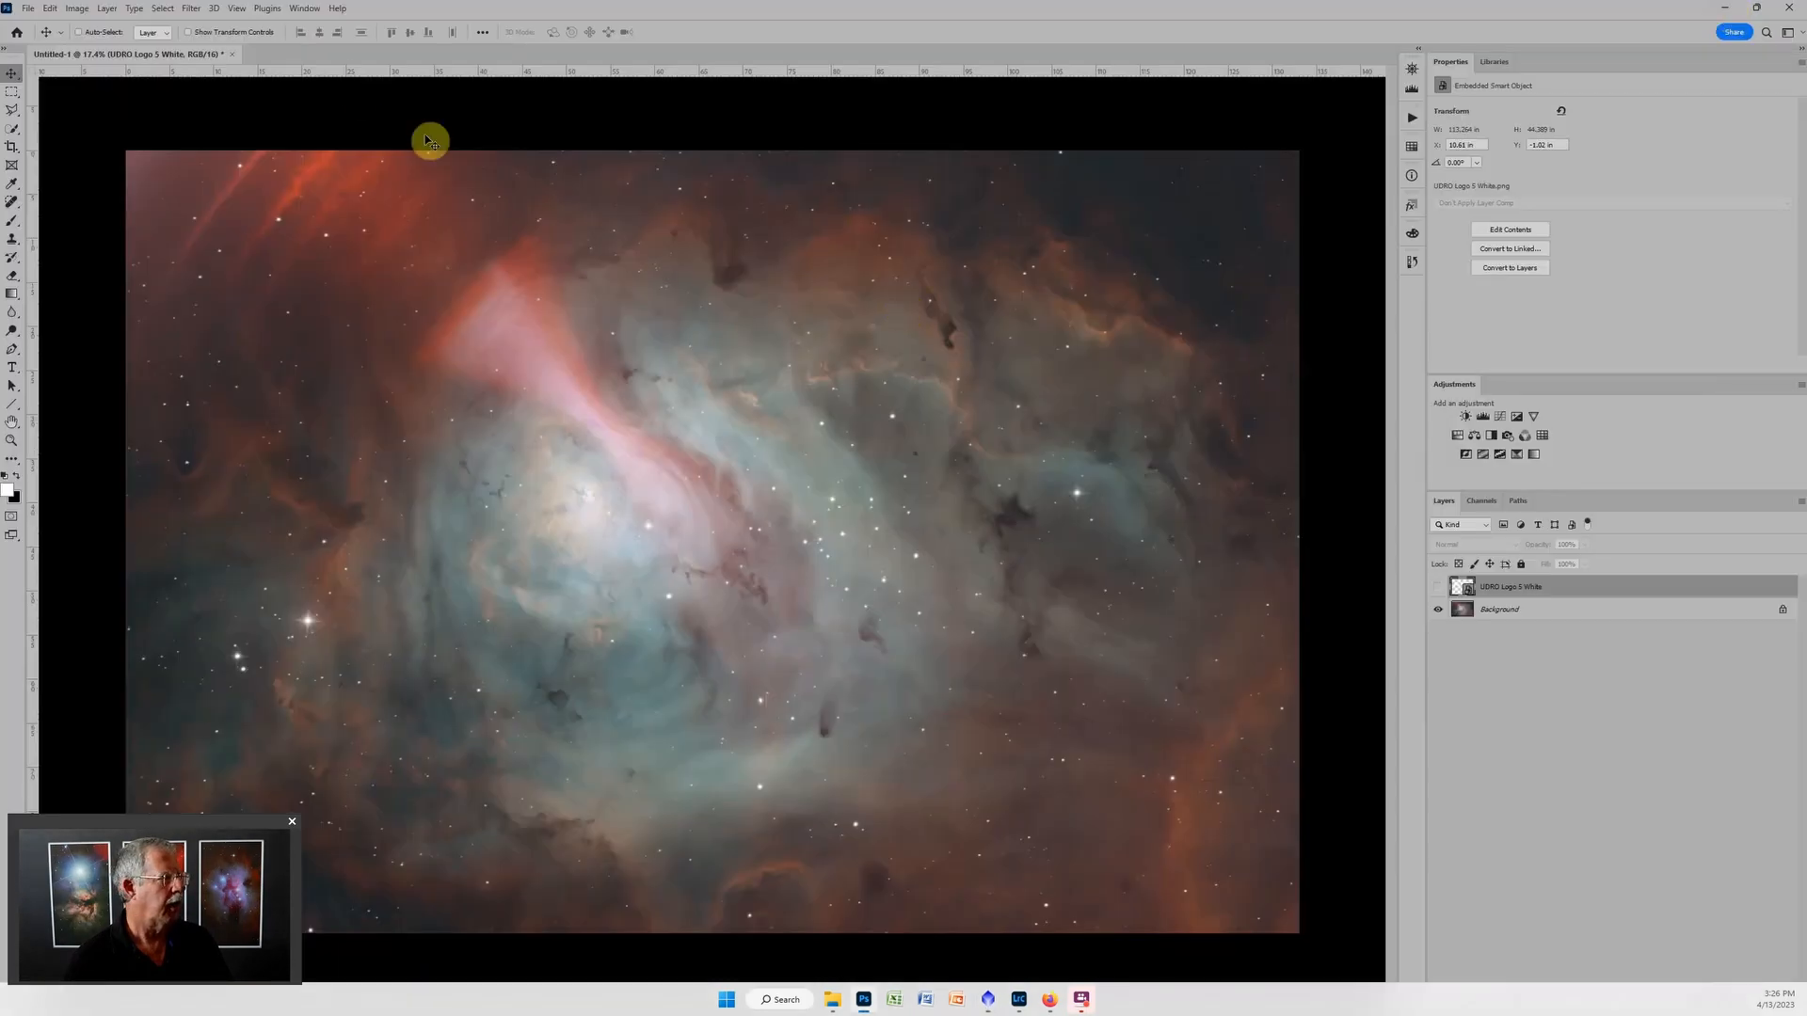
click(28, 9)
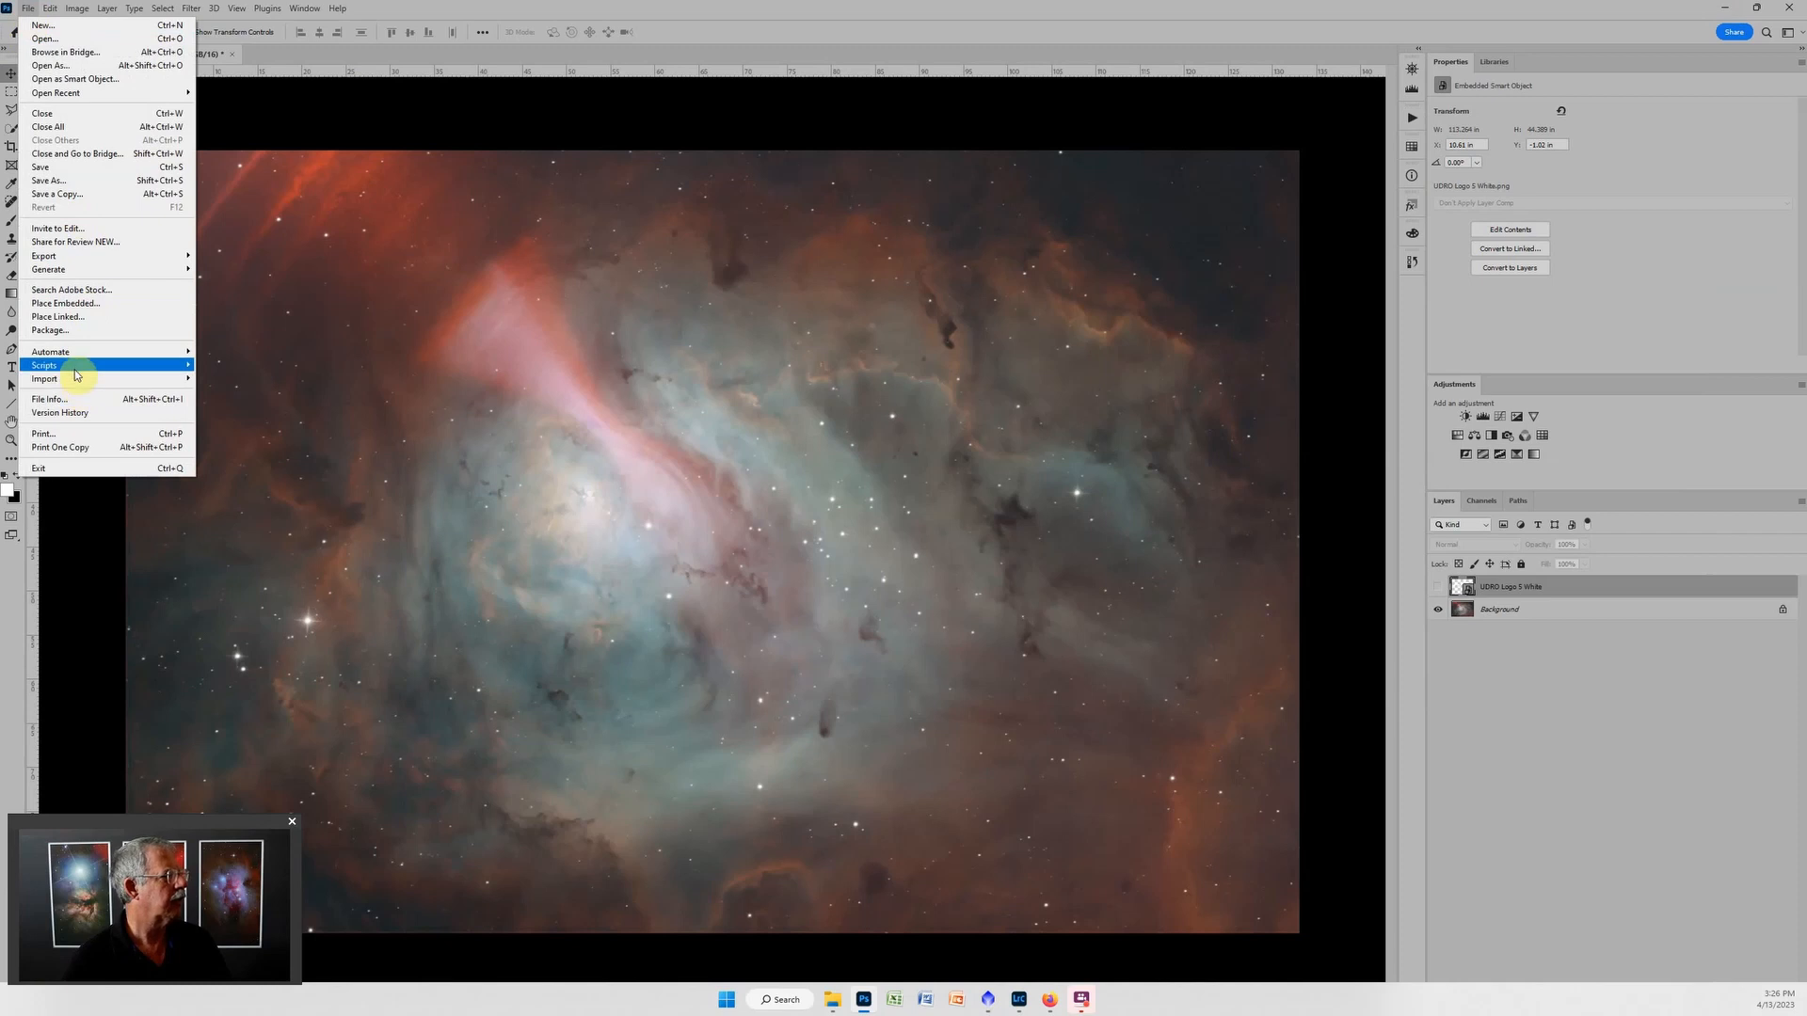
mouse_move(75, 374)
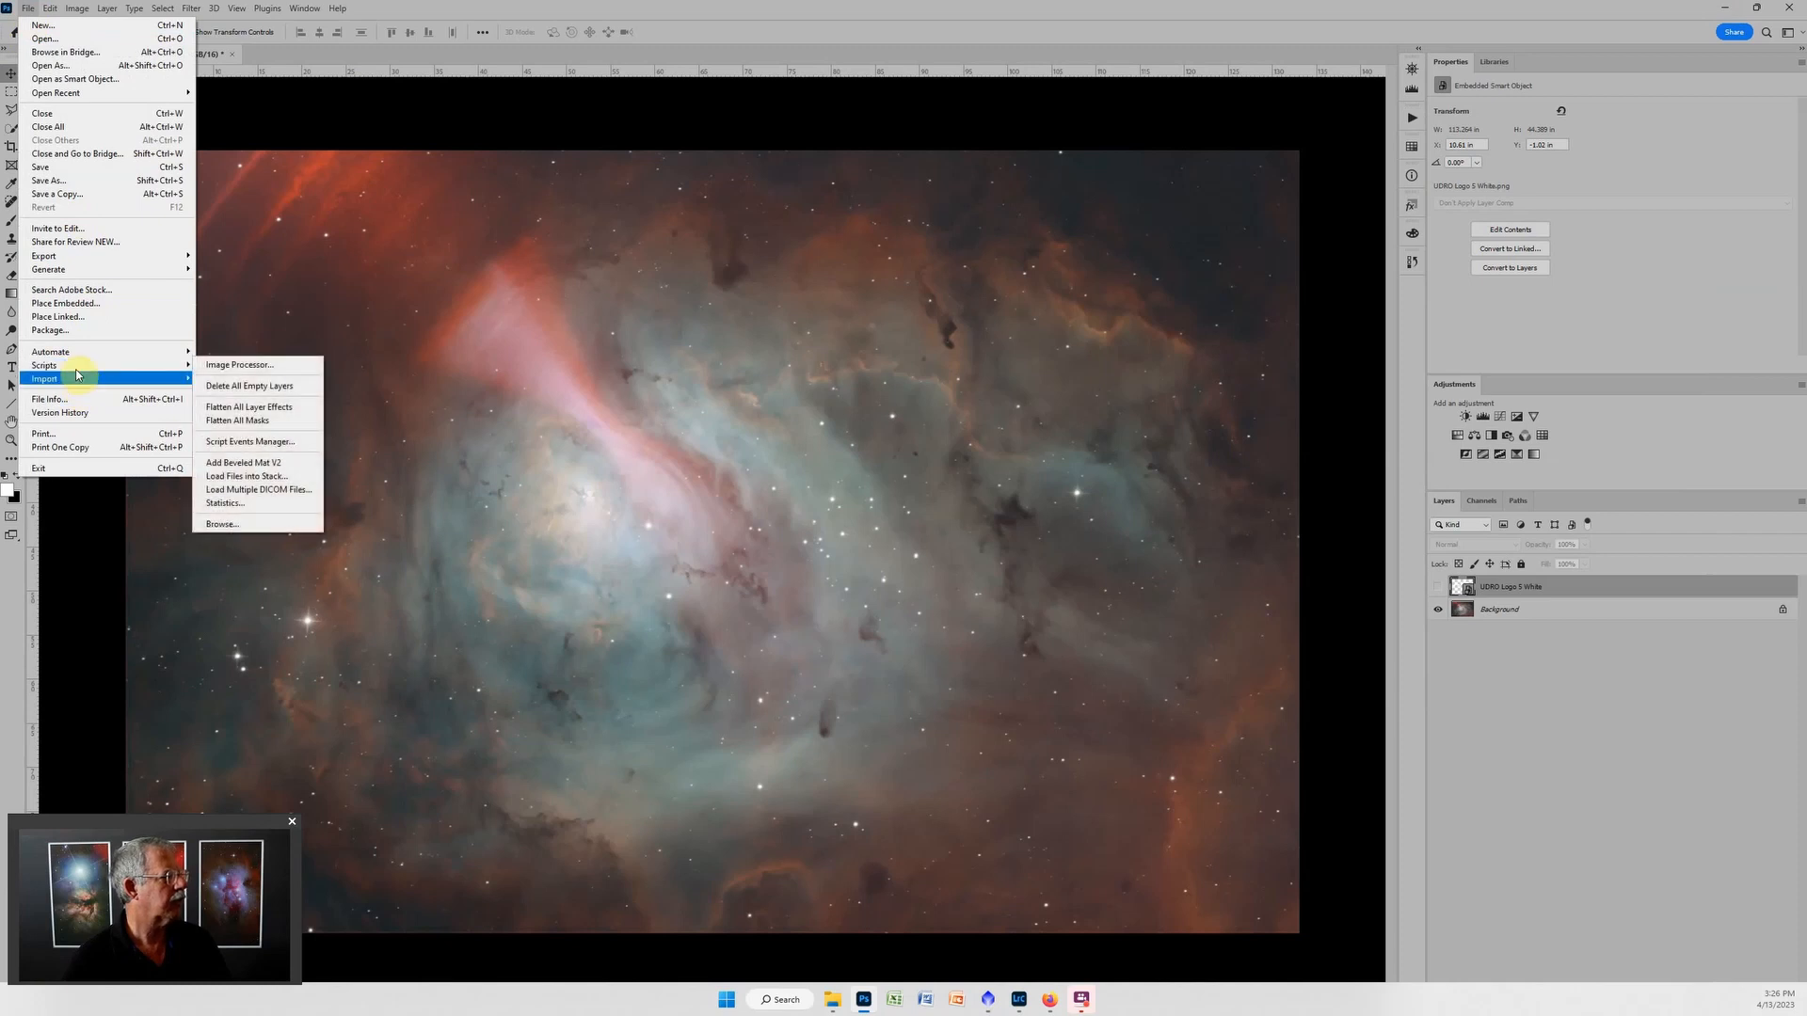
click(292, 476)
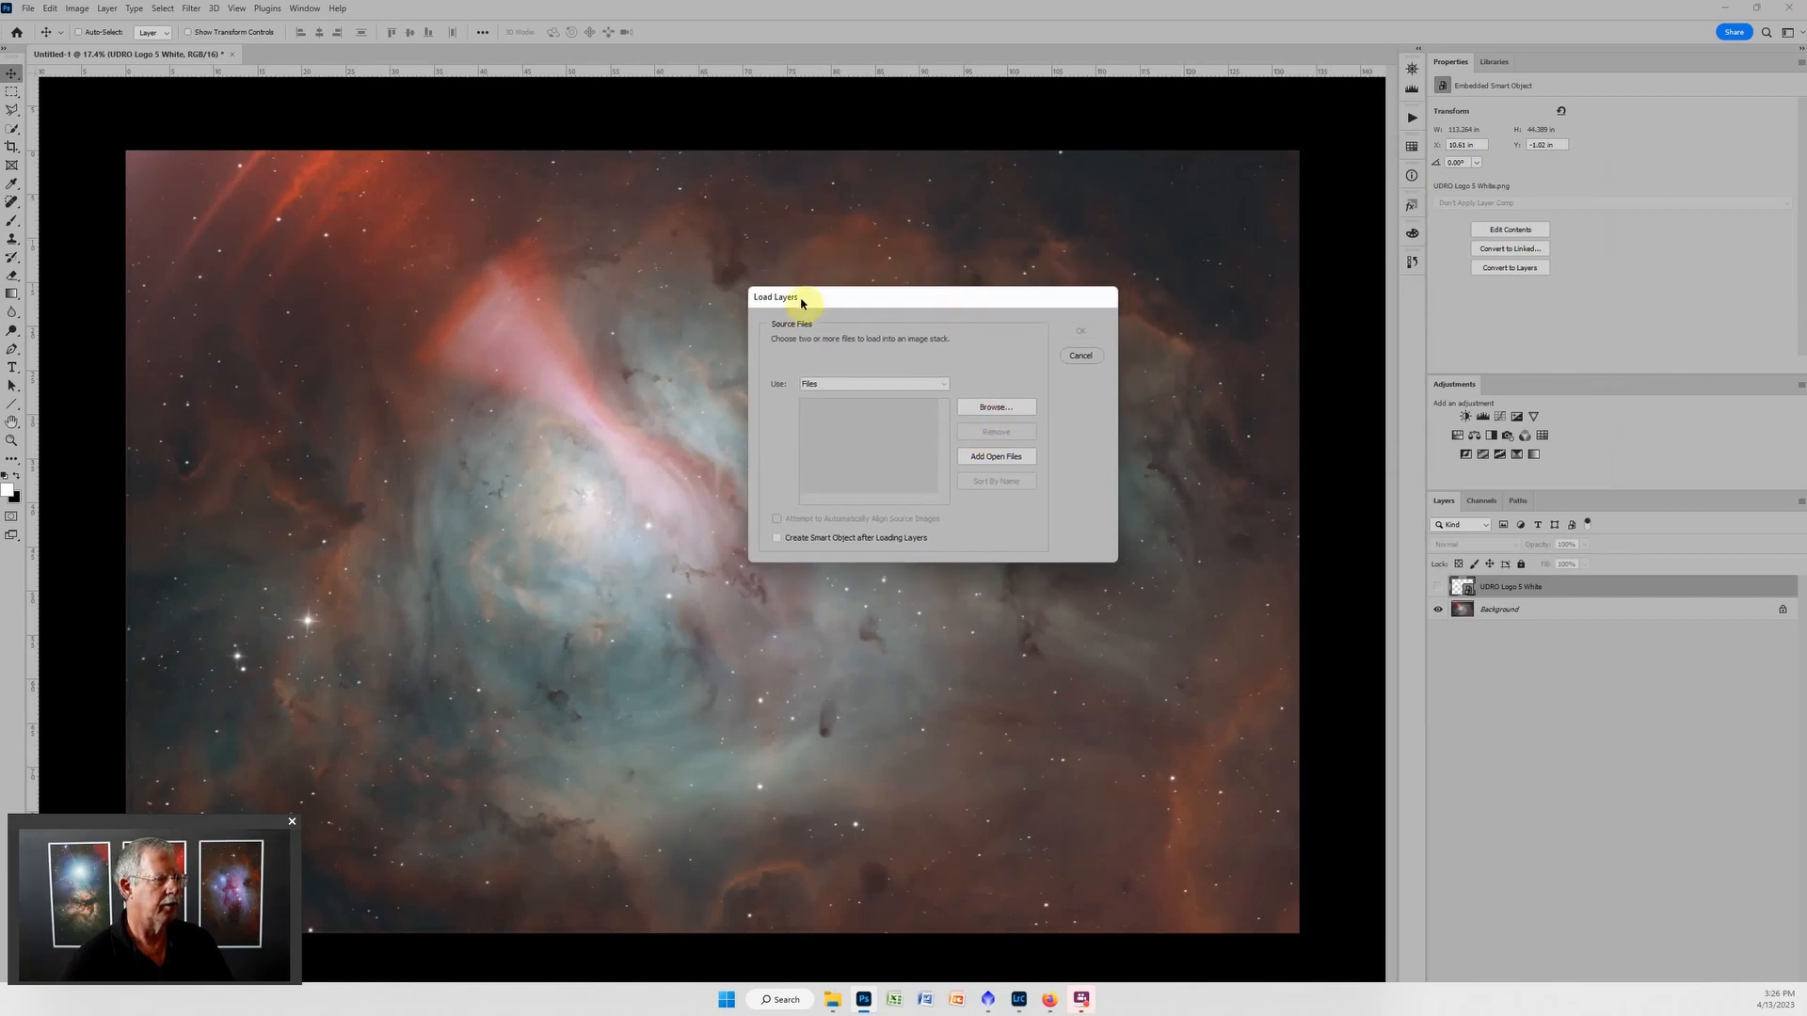
Add the four masterLight images from D:\Astro\NUC1 Data\M8 Lagoon to the source files of the layer stack.
click(1014, 411)
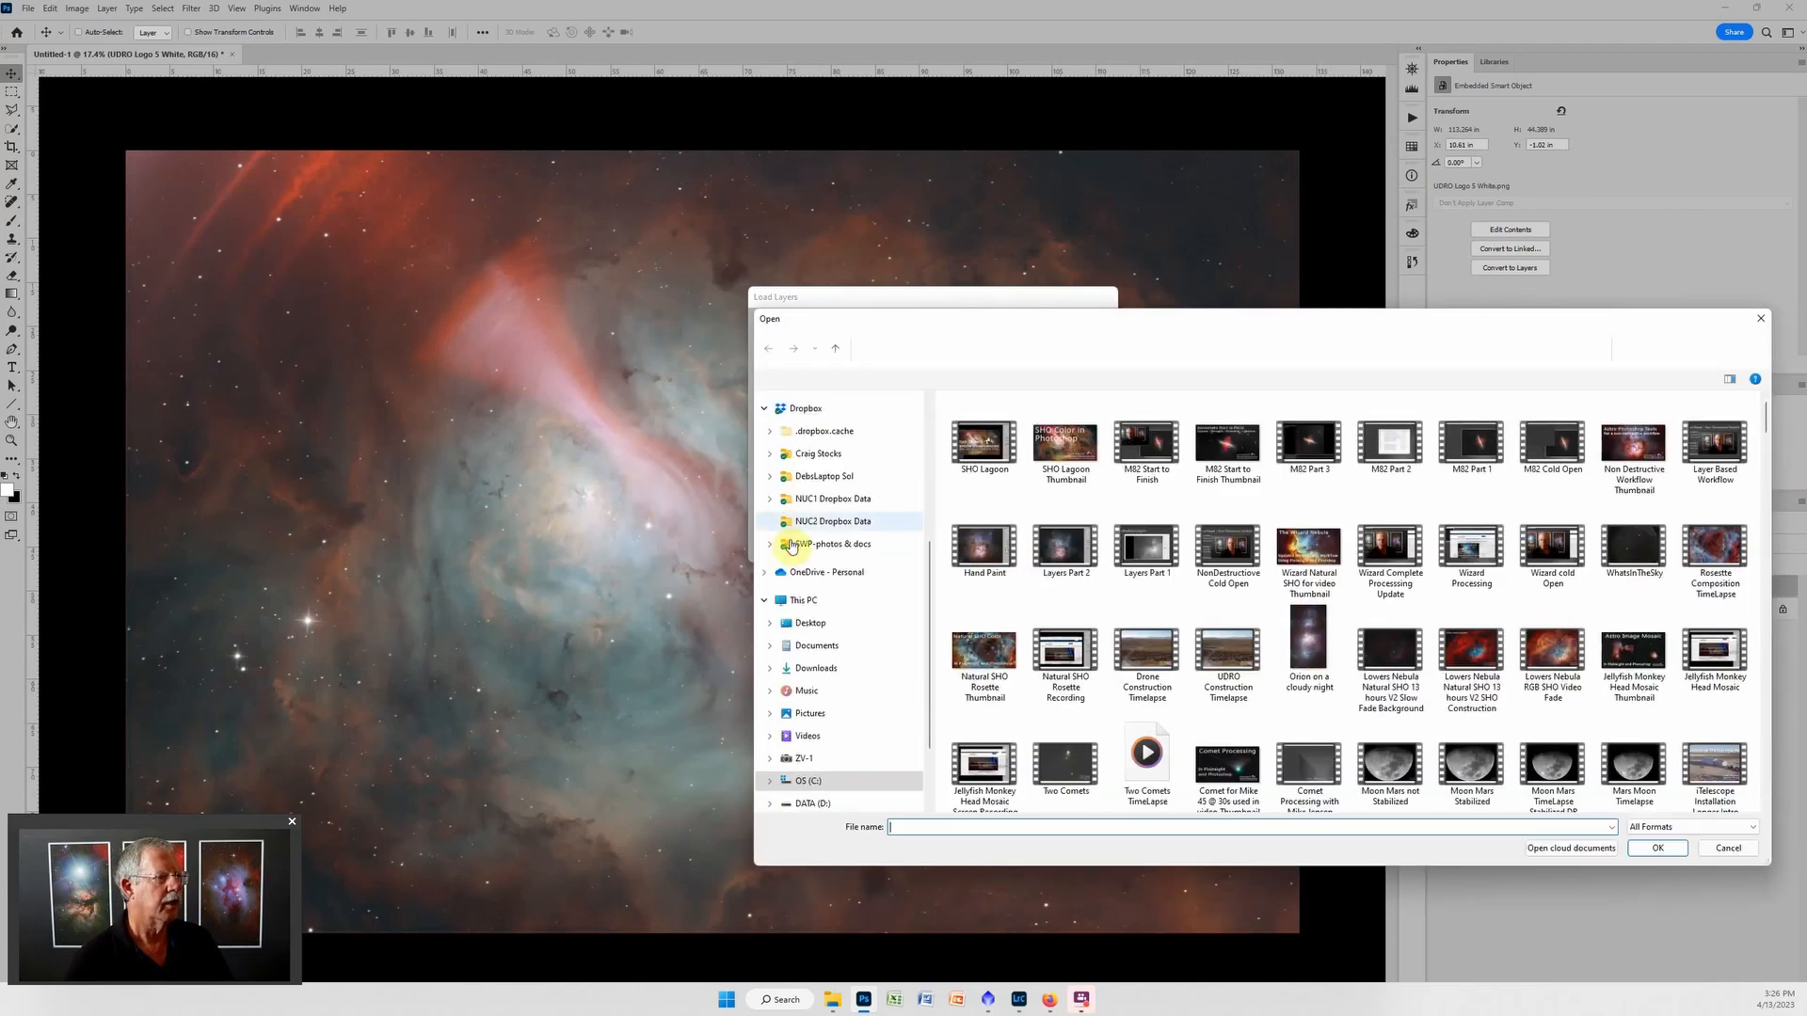
click(826, 776)
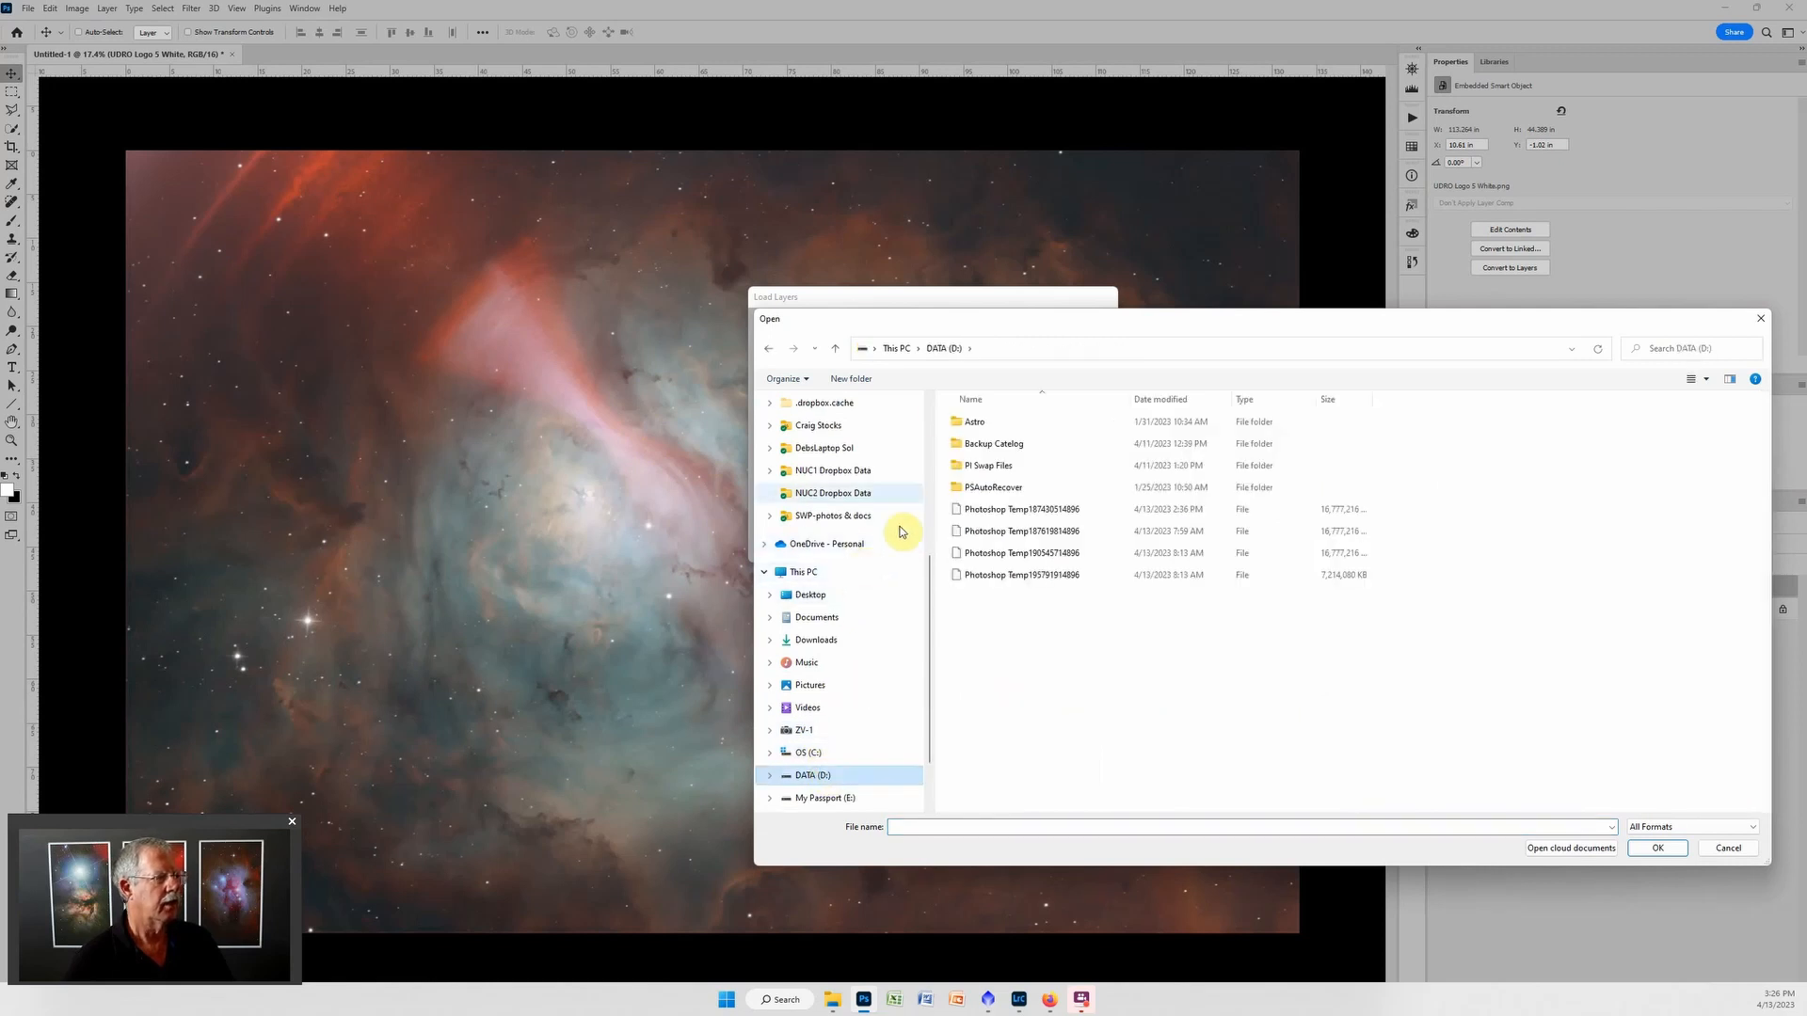
double_click(986, 429)
click(988, 448)
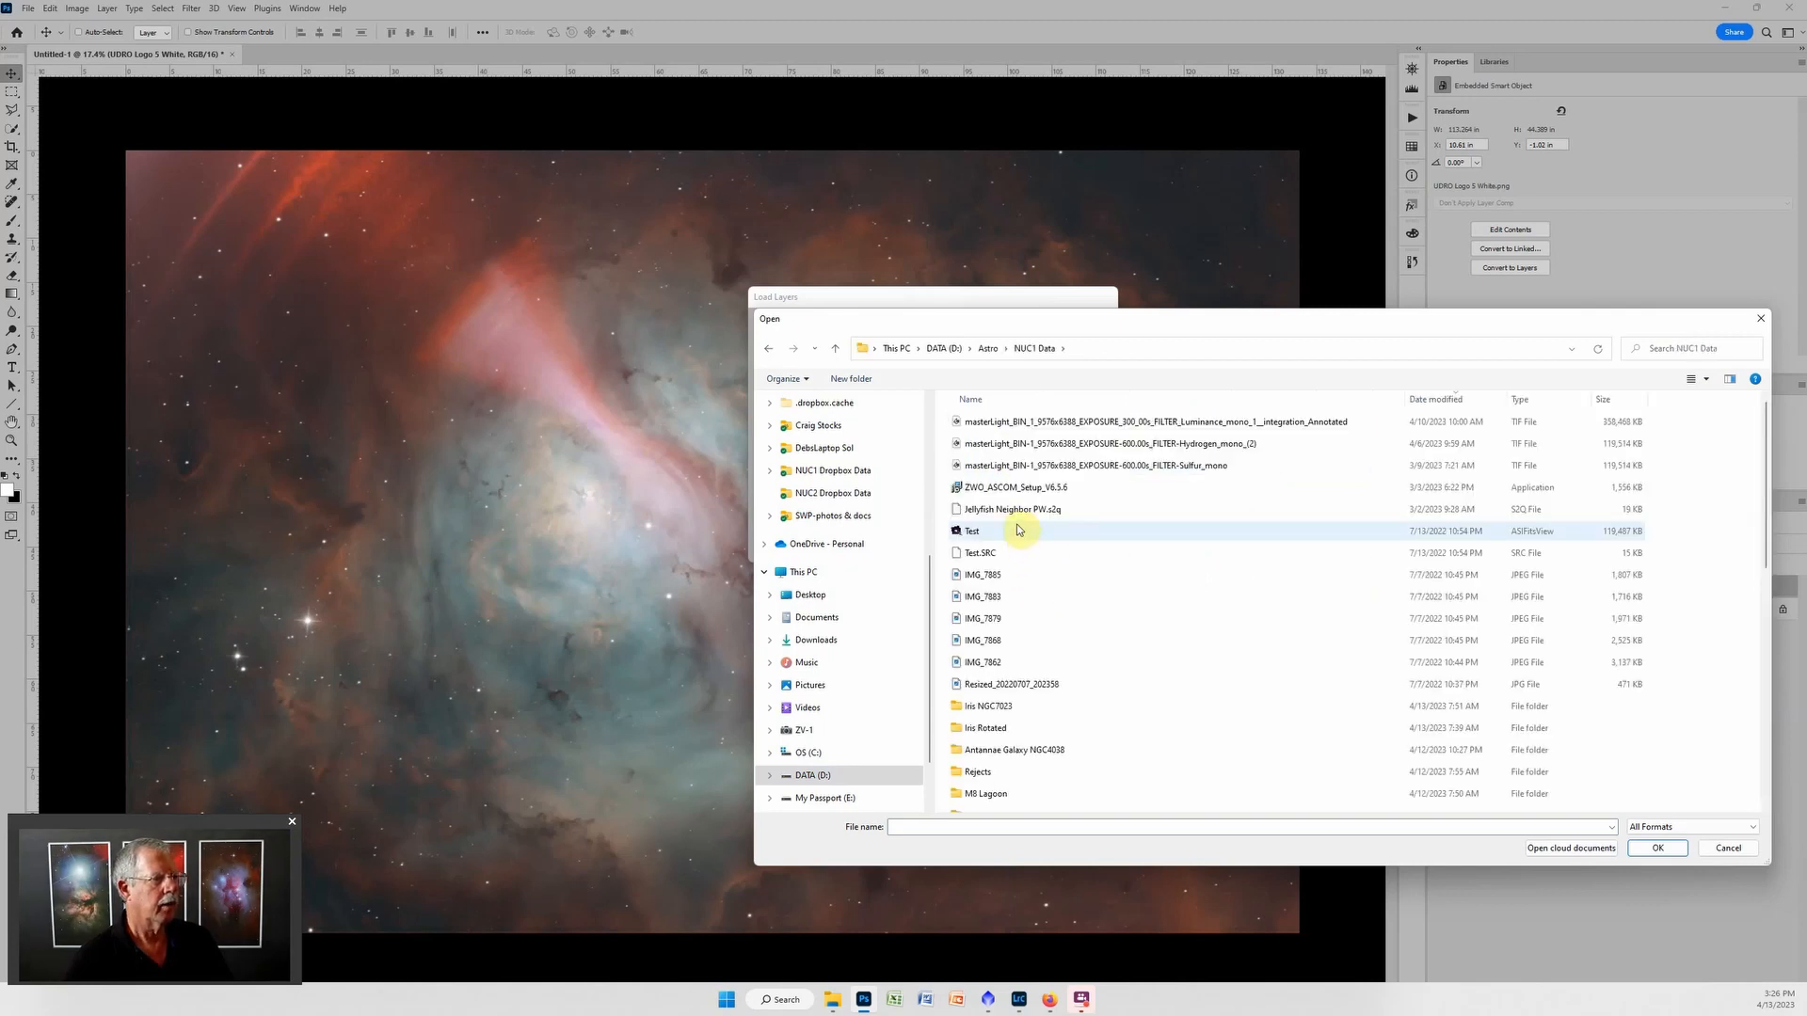
click(999, 796)
double_click(998, 796)
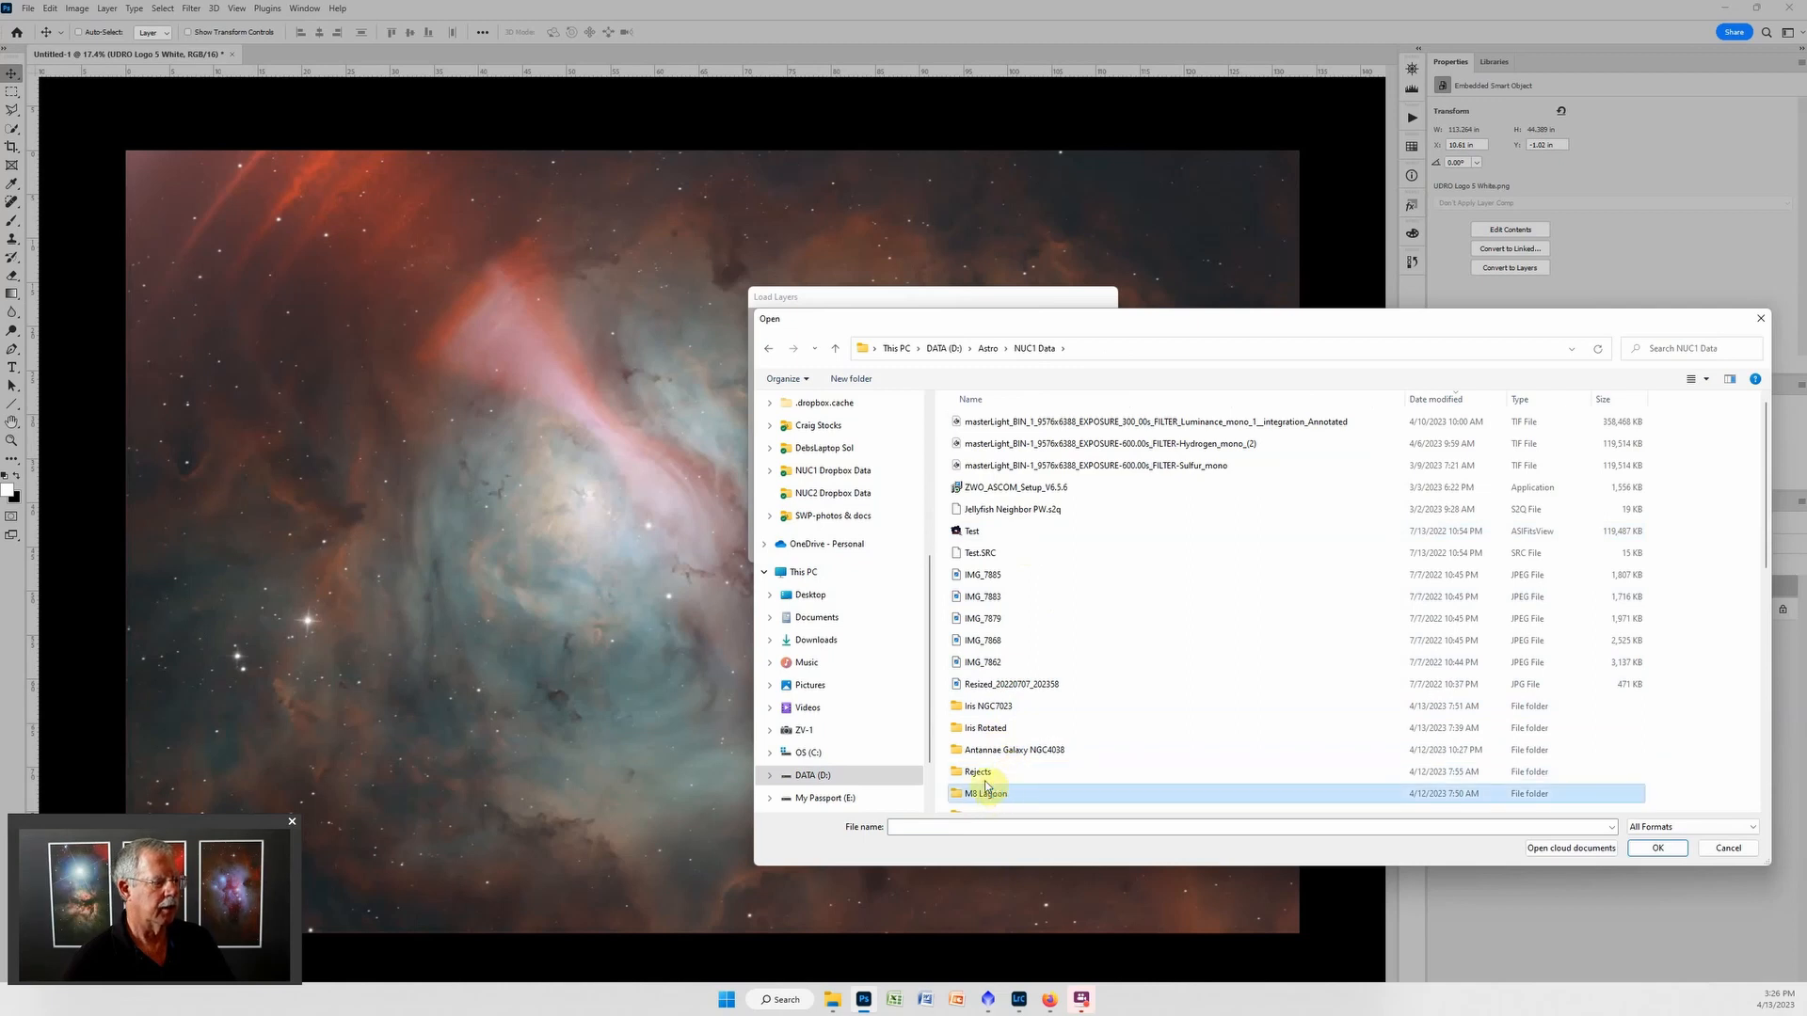
click(1167, 486)
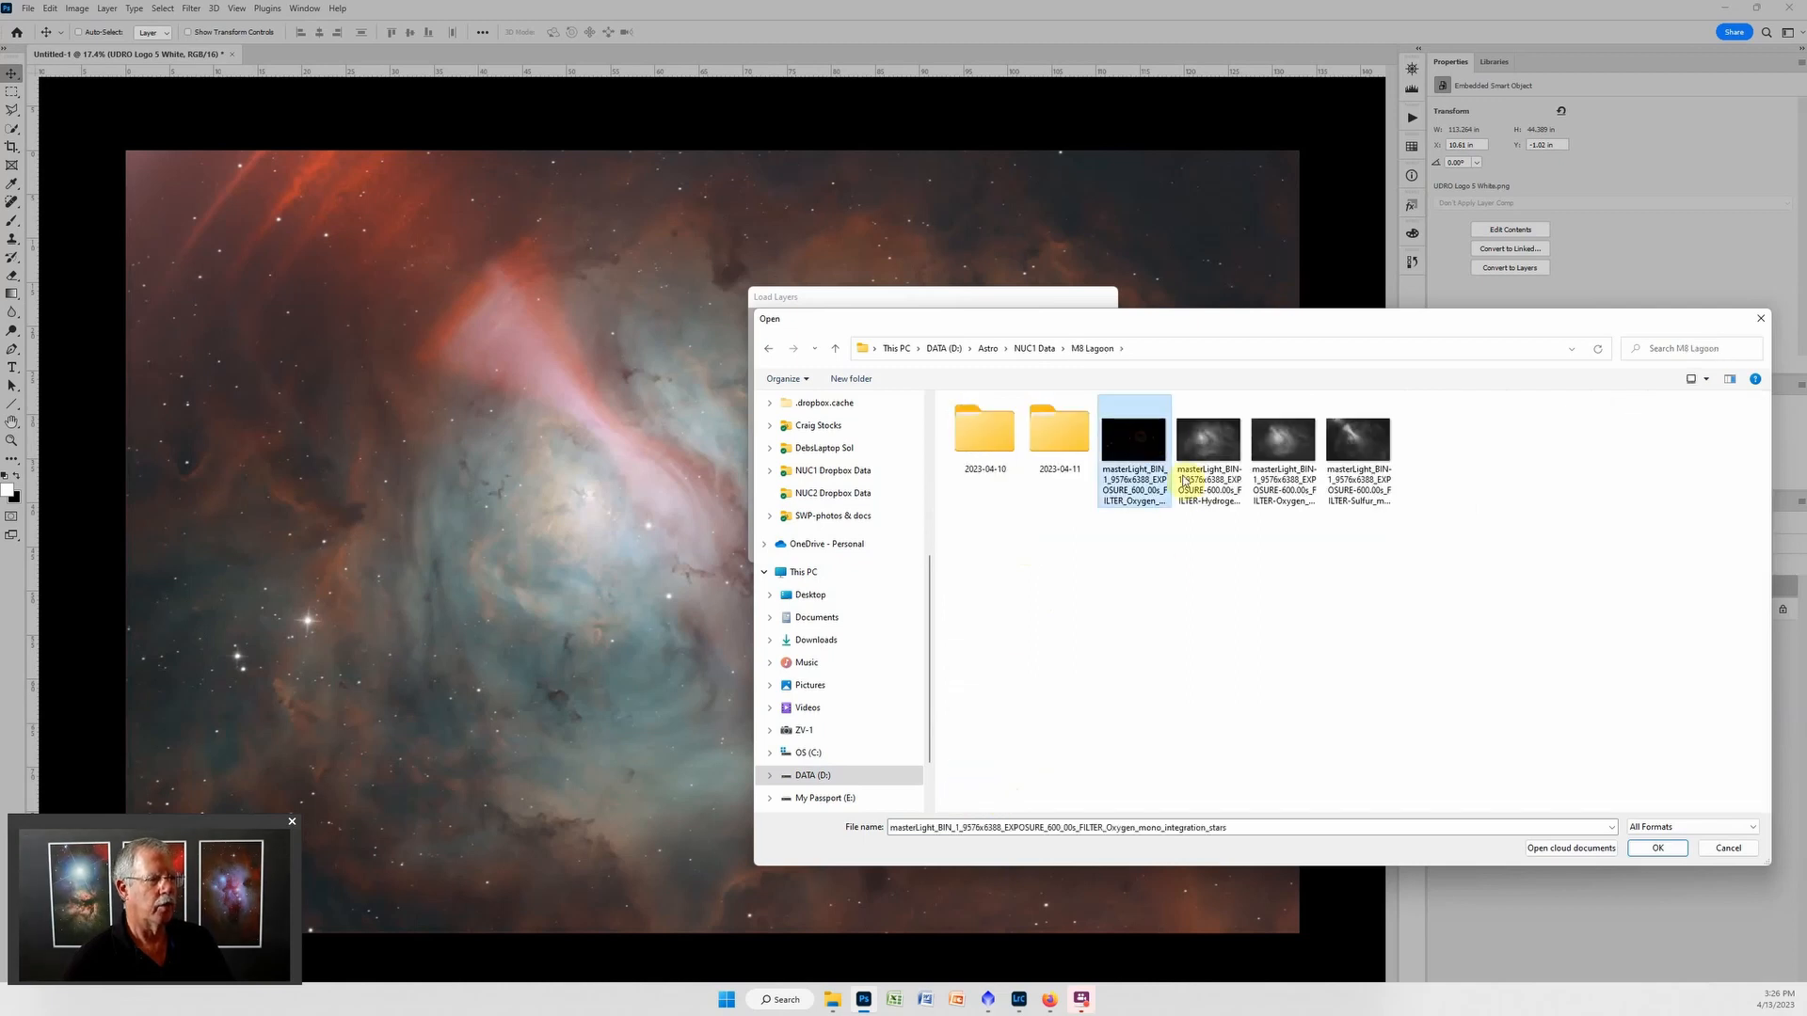
shift+click(1359, 438)
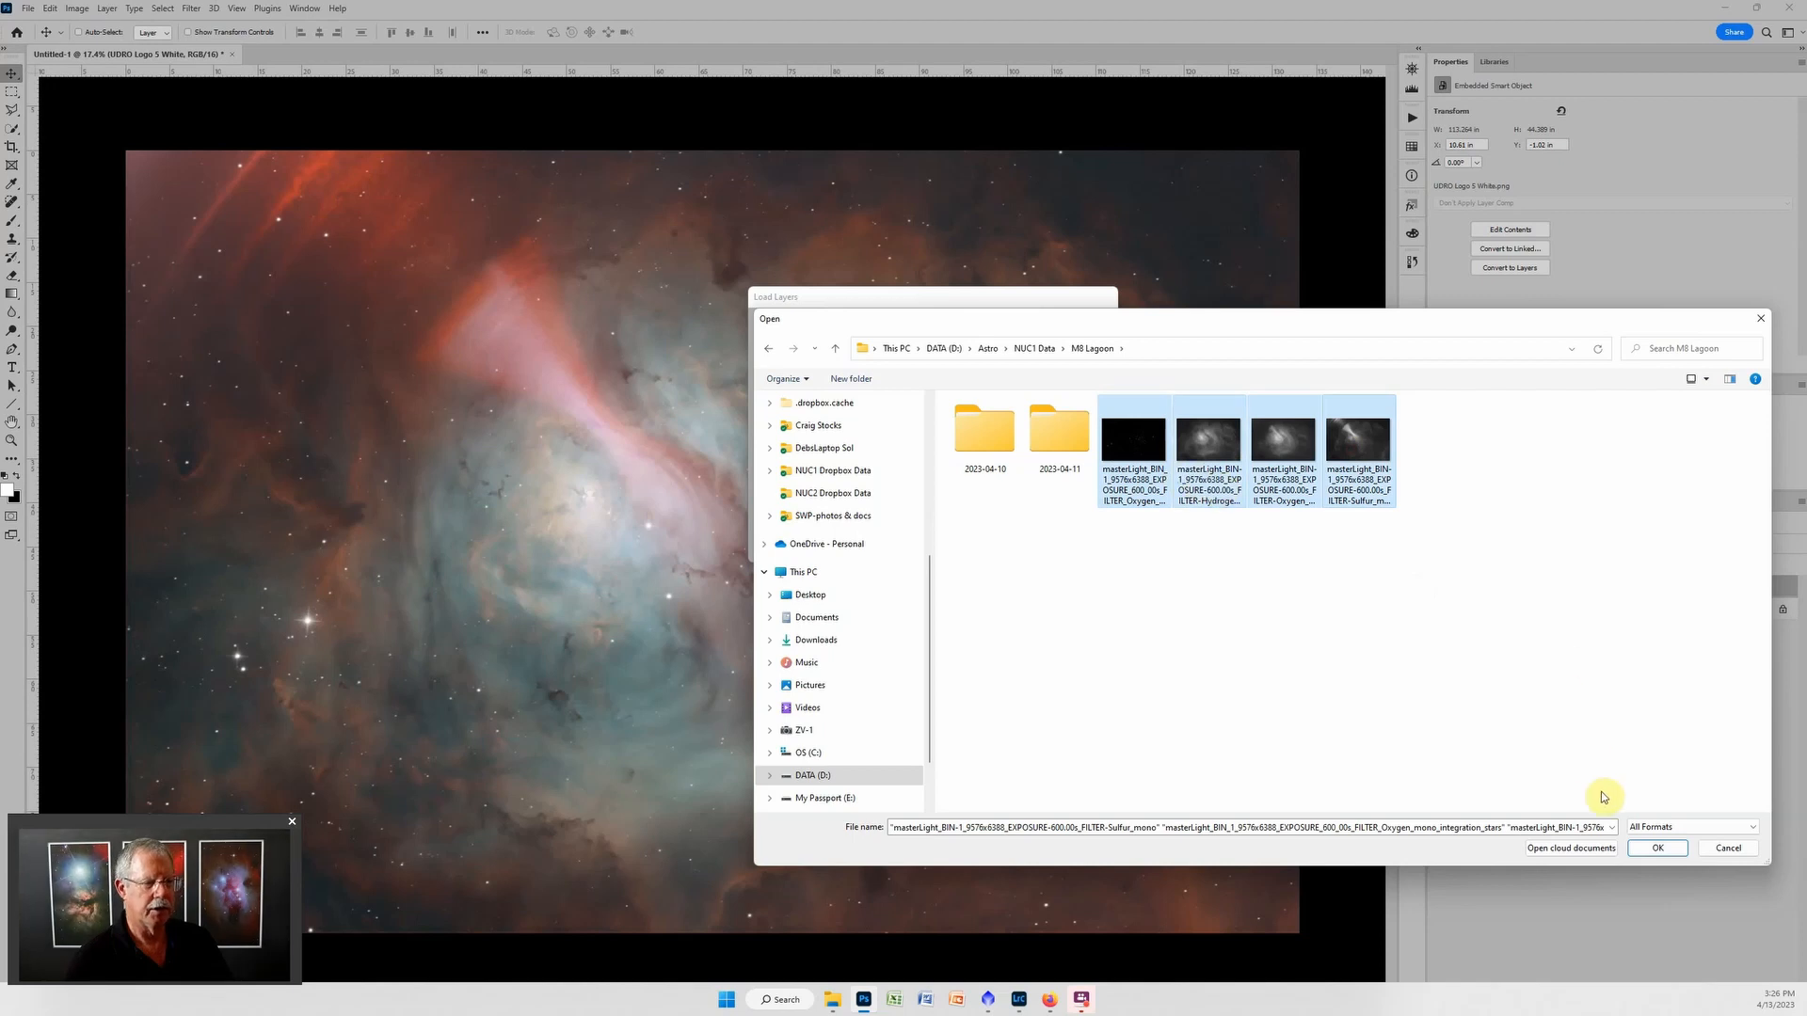
click(1656, 847)
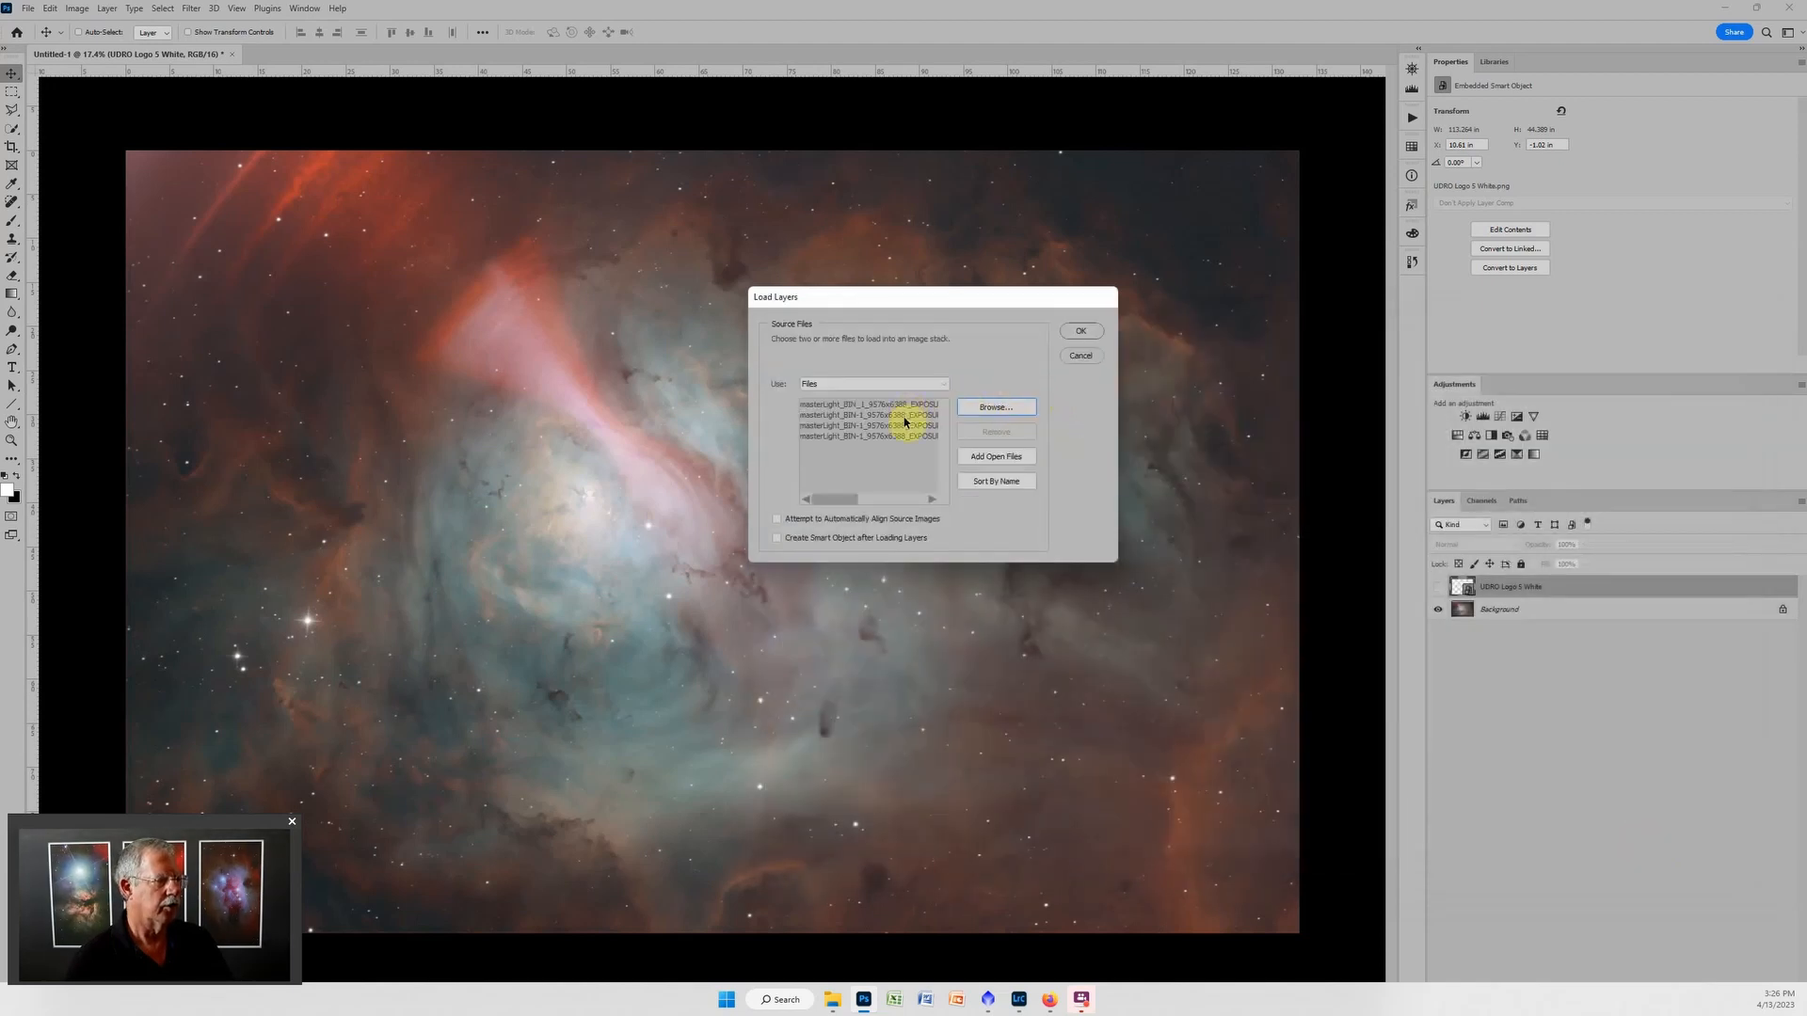
Load the four source files as a layer stack and hide the stars, Hydrogen and Oxygen layers to leave only Sulfur showing.
click(1079, 334)
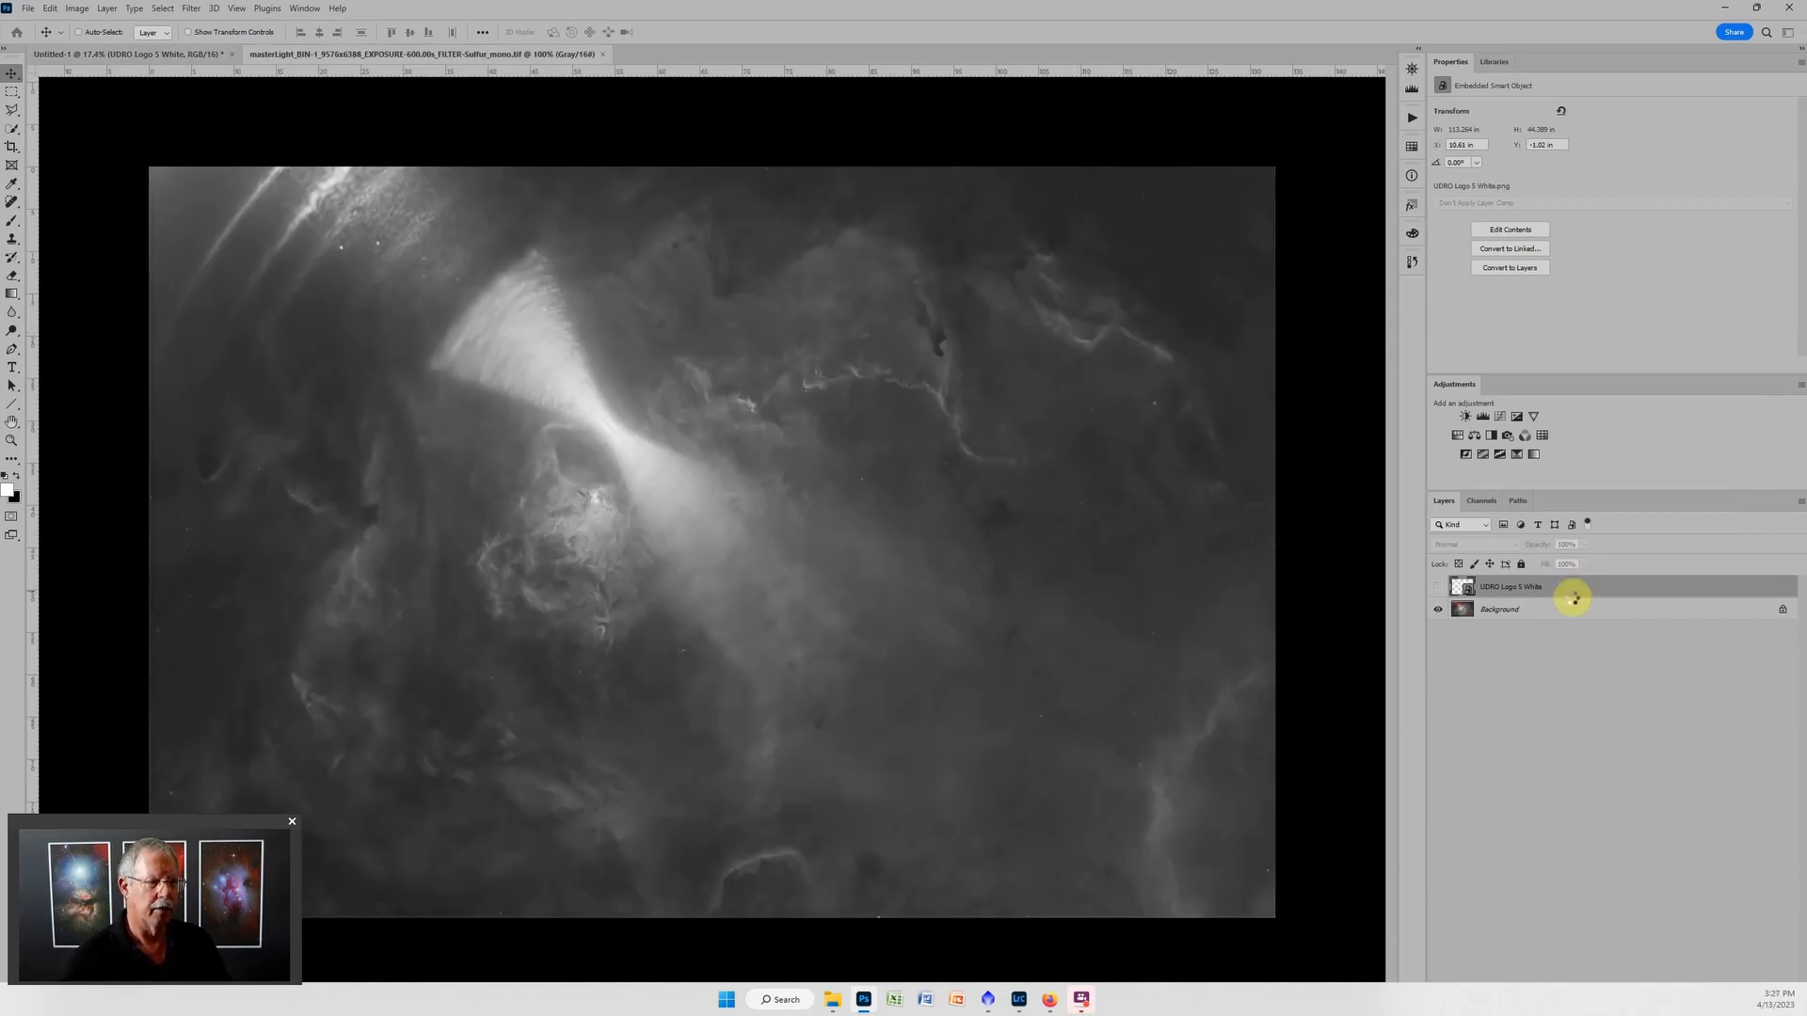
key(Delete)
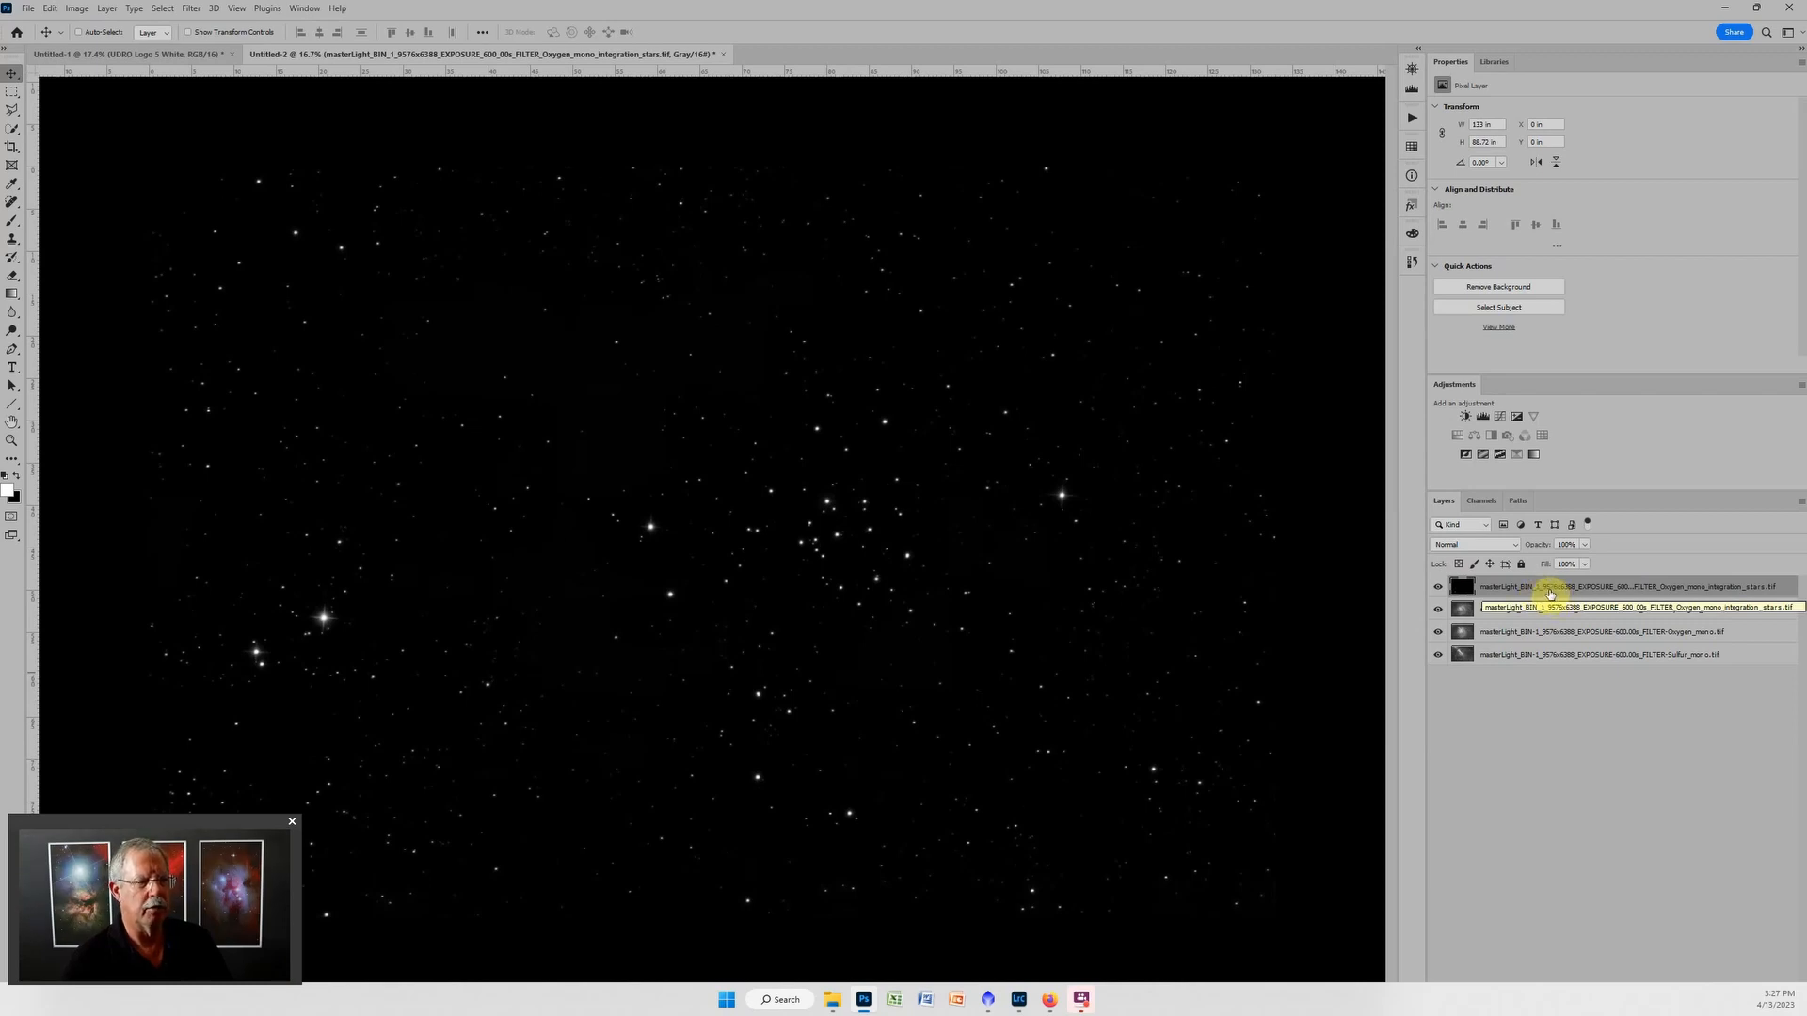
click(1438, 587)
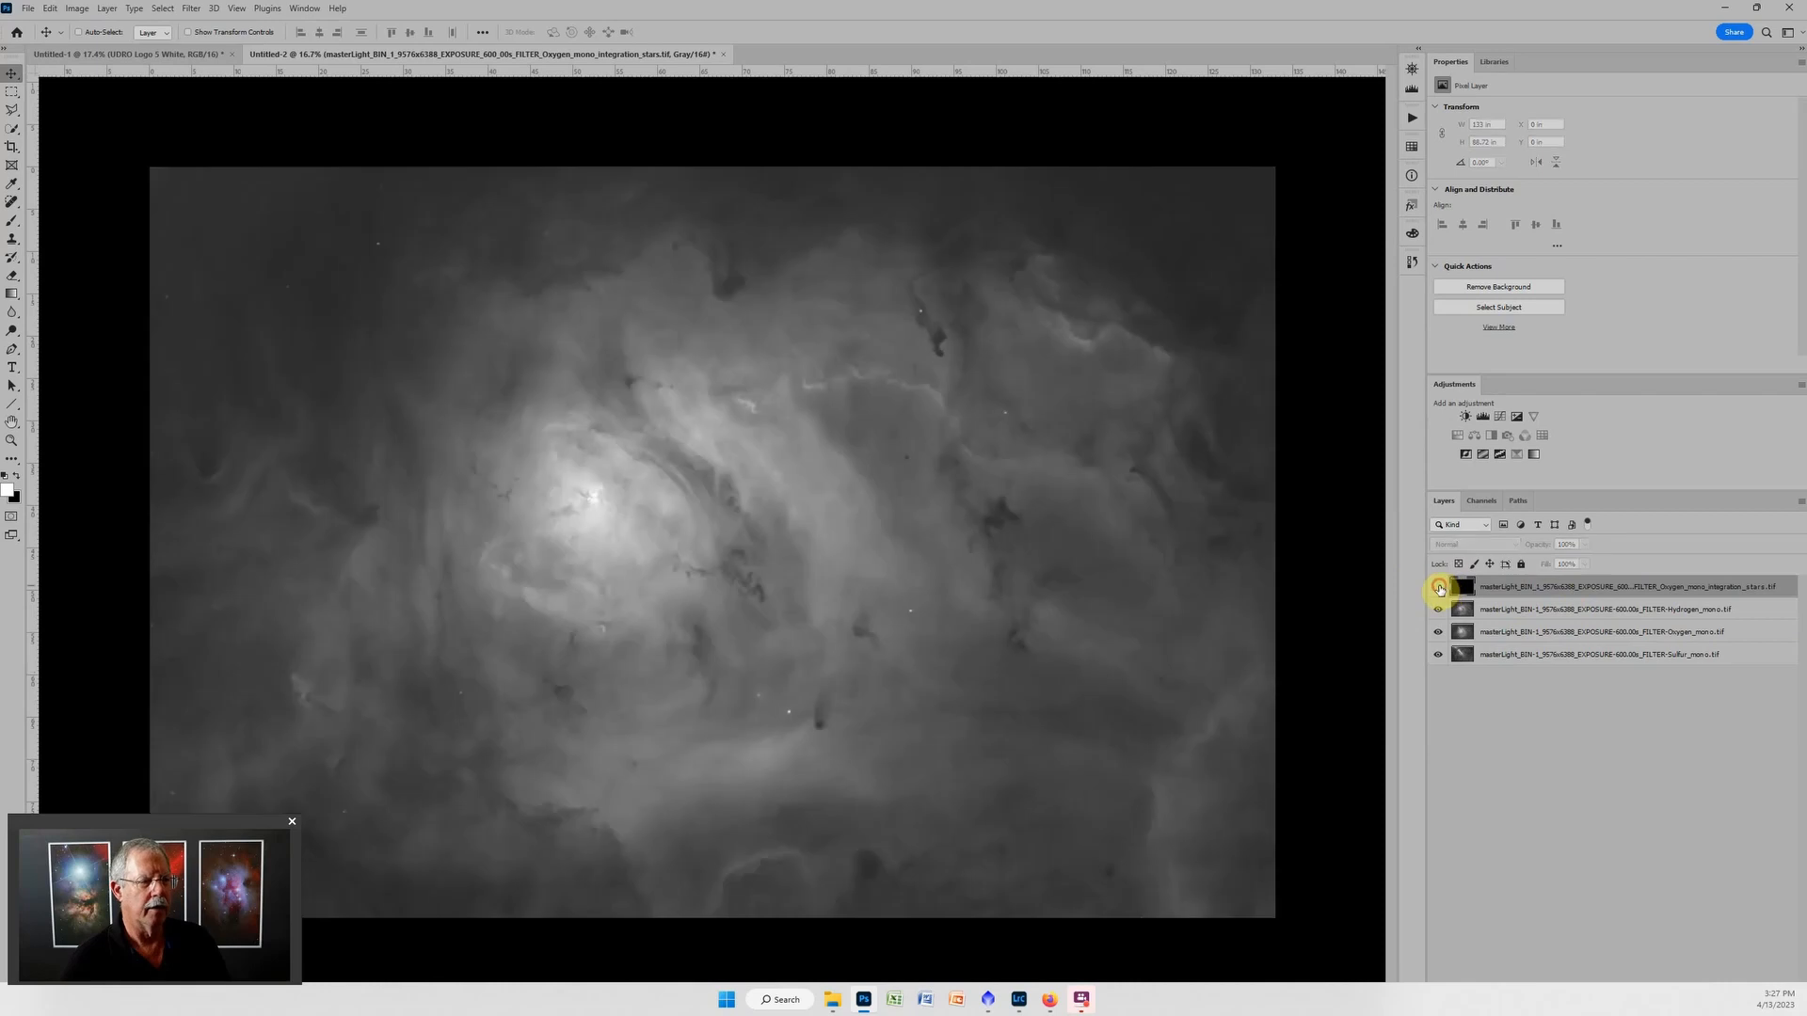
click(1438, 610)
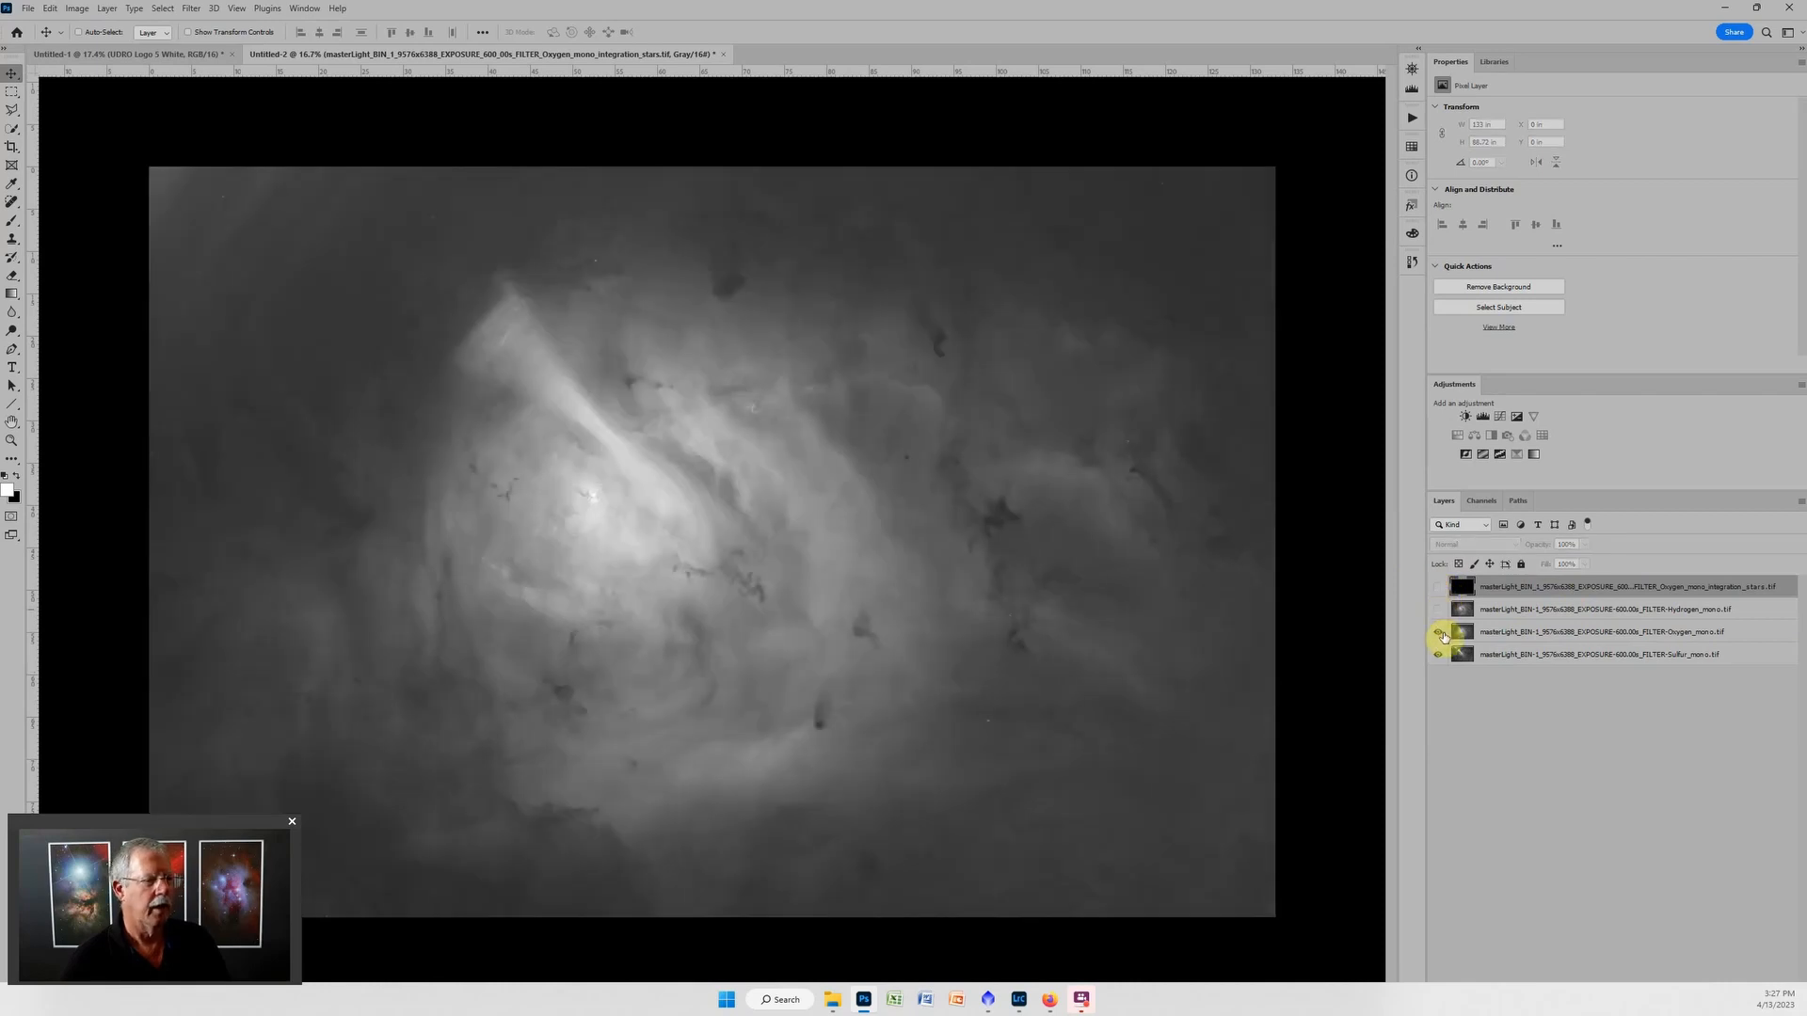
click(1438, 633)
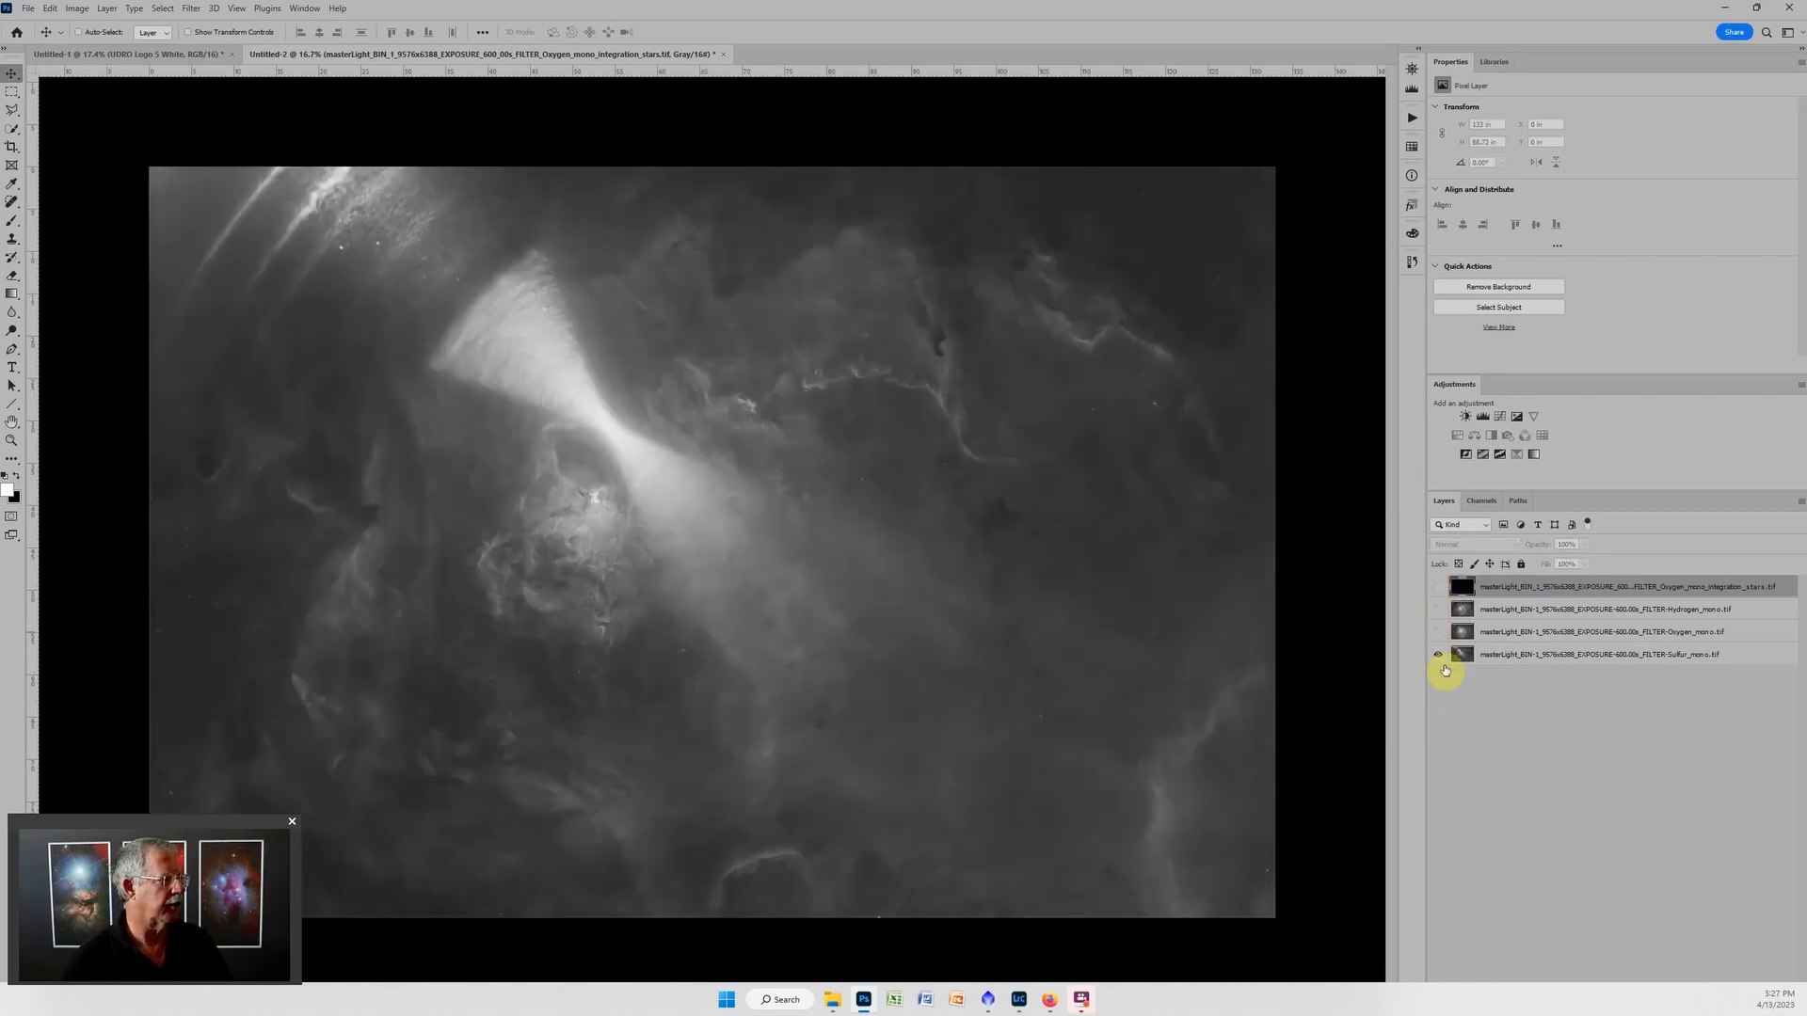
Remove the leftover bright star spots from the Sulfur layer with an enlarged Spot Healing Brush.
click(1505, 662)
scroll(437, 353, up, 2)
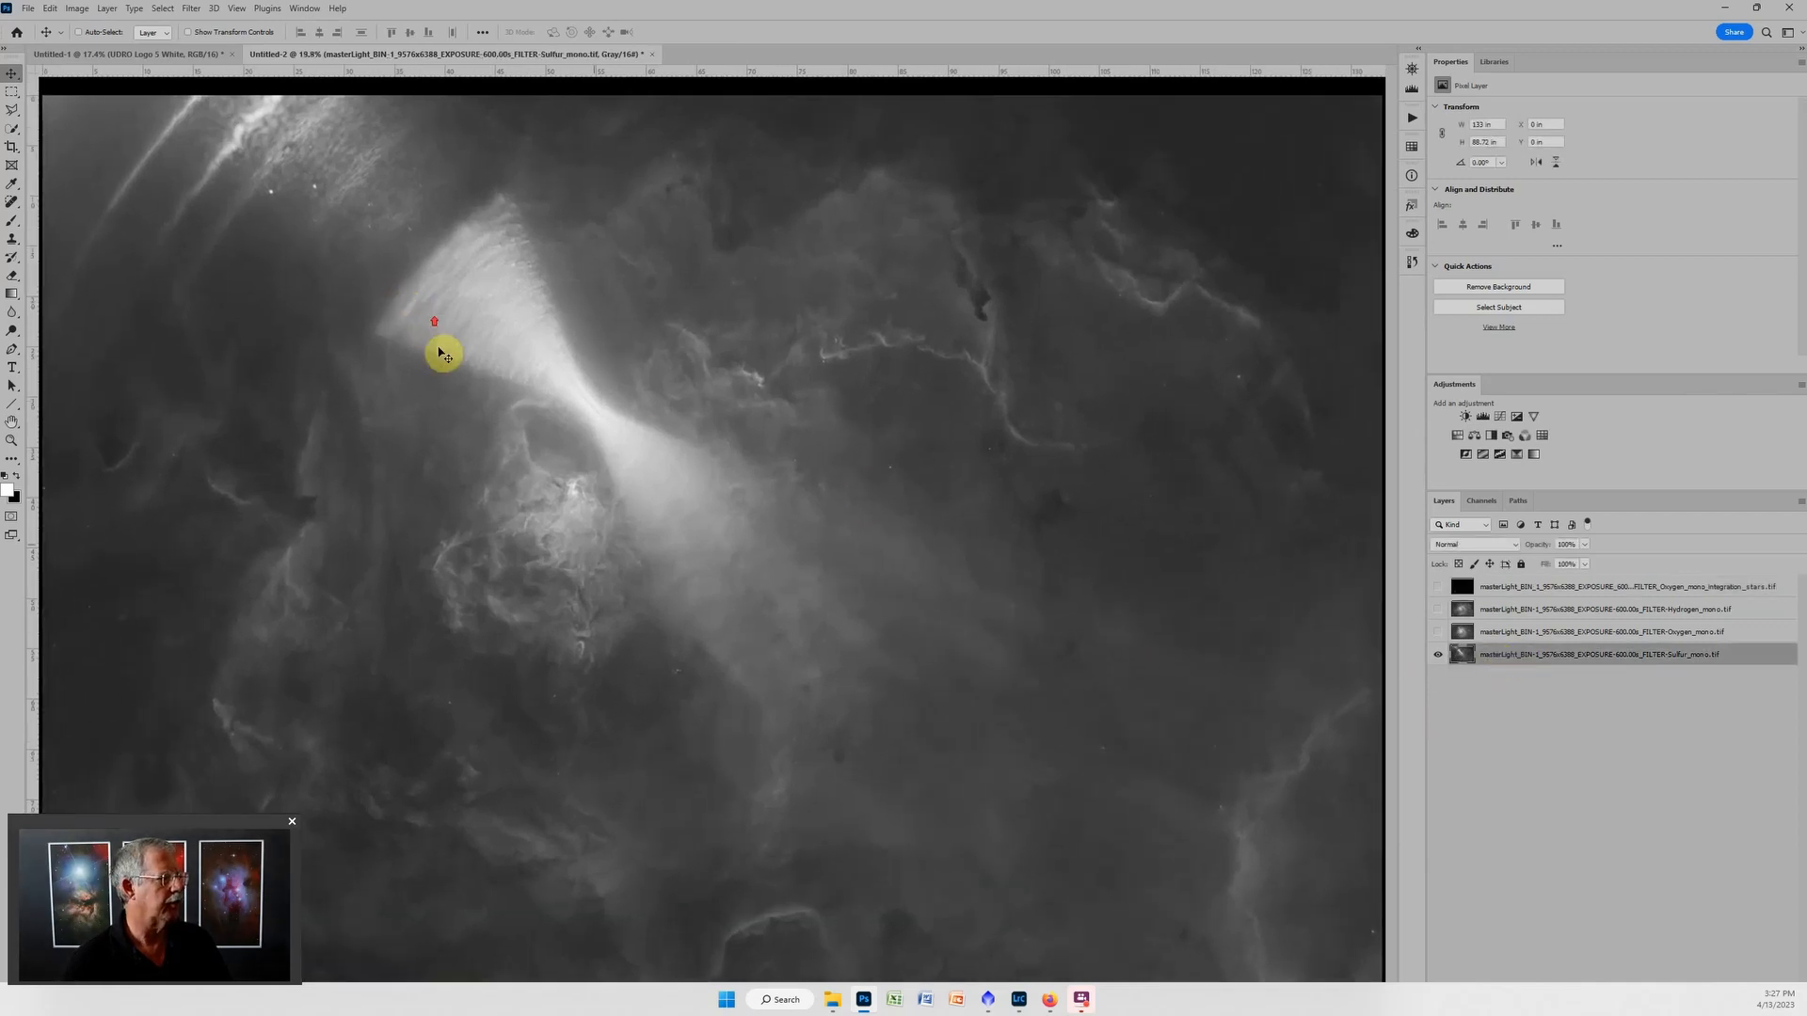
scroll(674, 655, up, 4)
scroll(581, 736, down, 3)
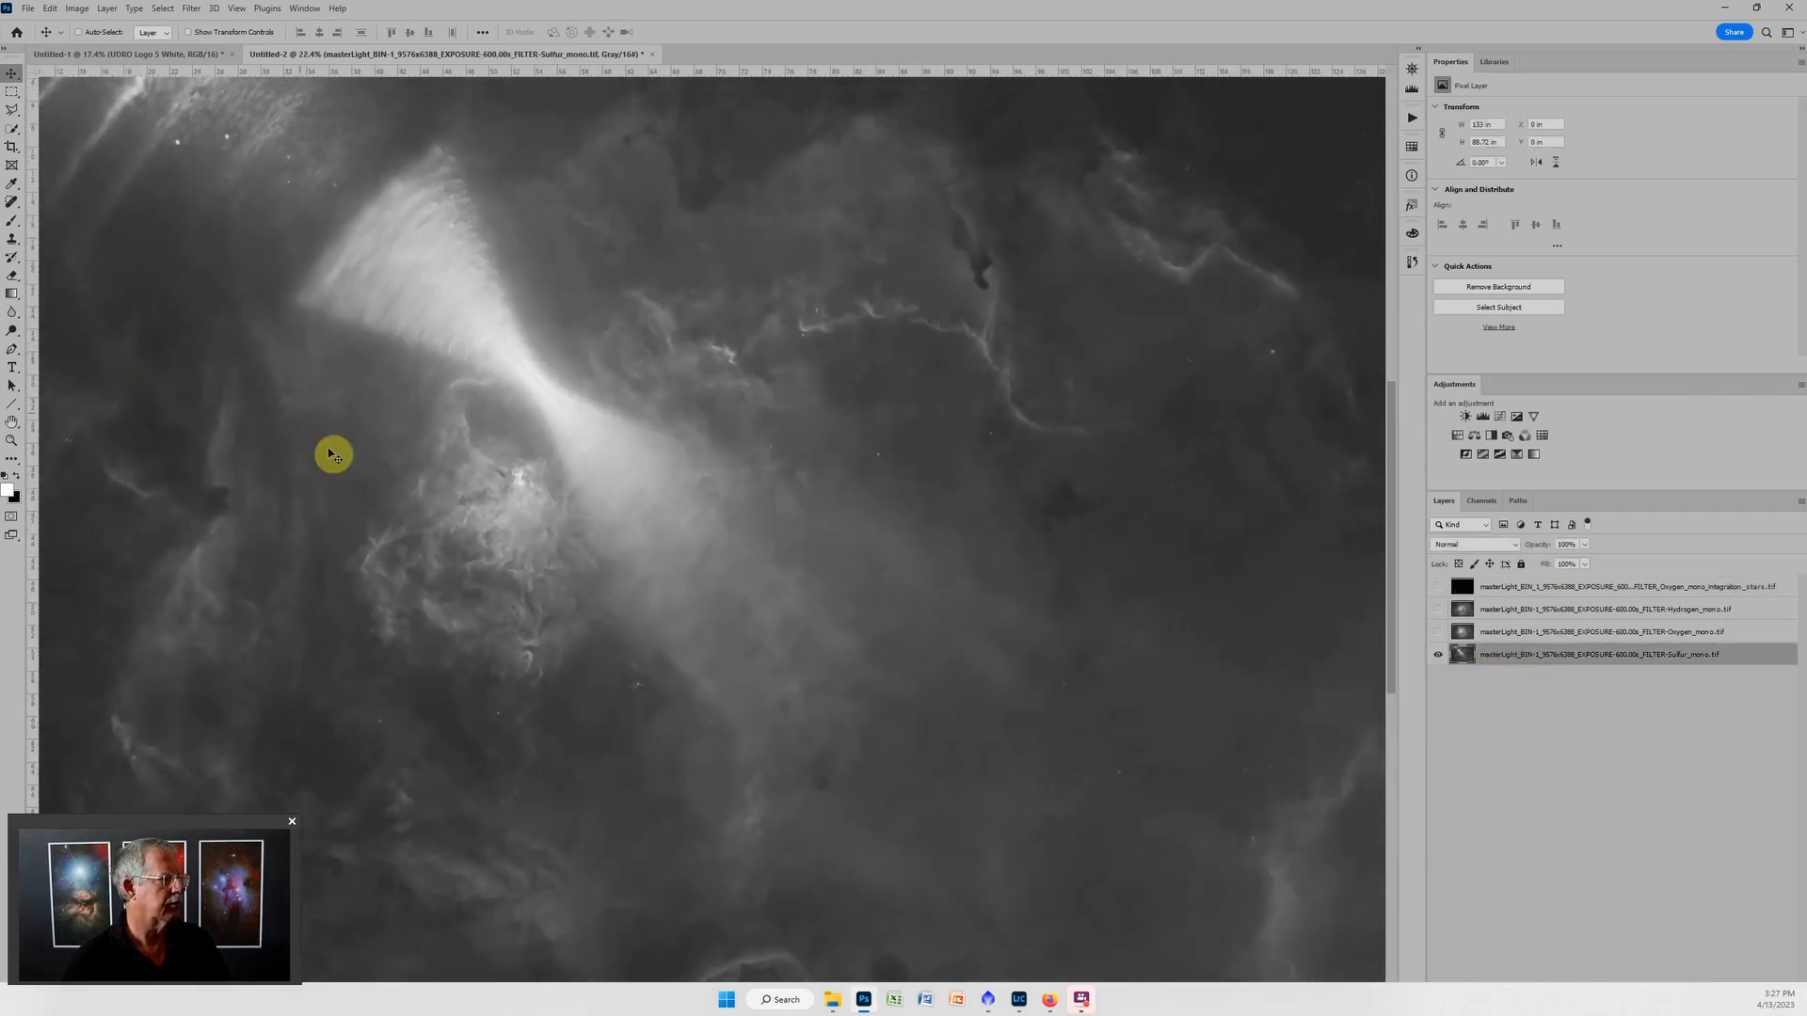
scroll(480, 330, down, 2)
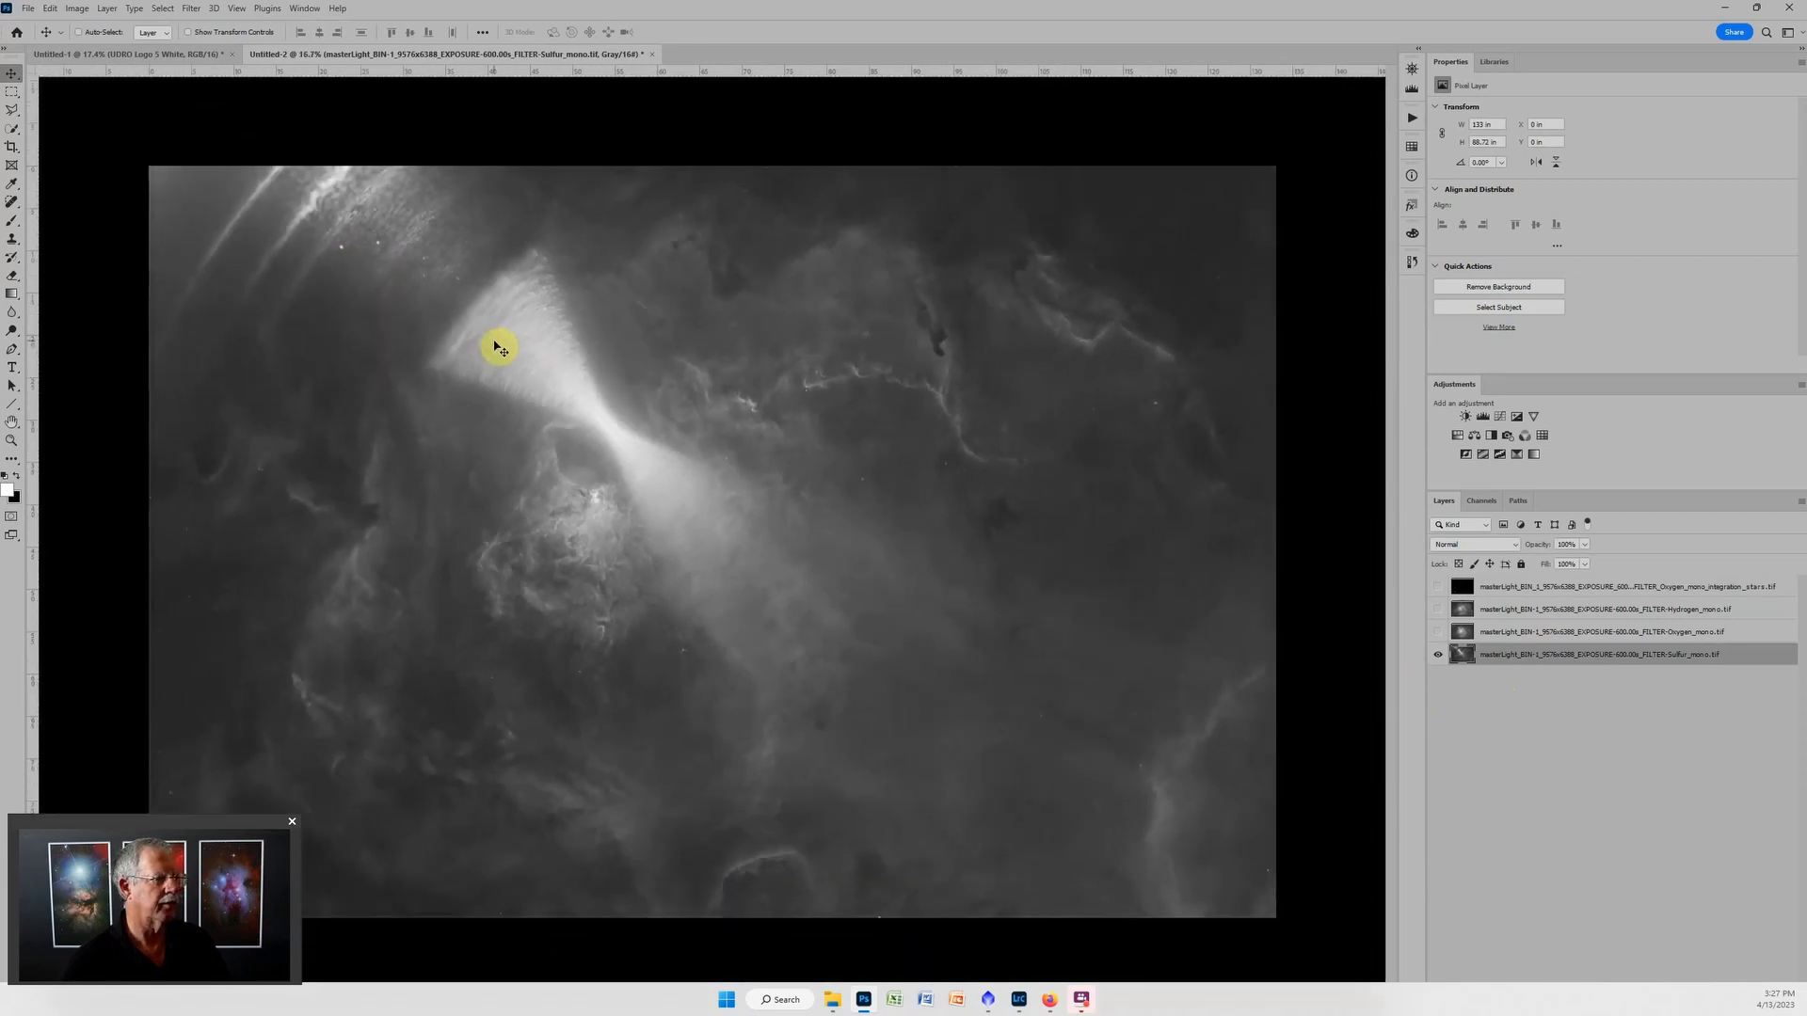
key(j)
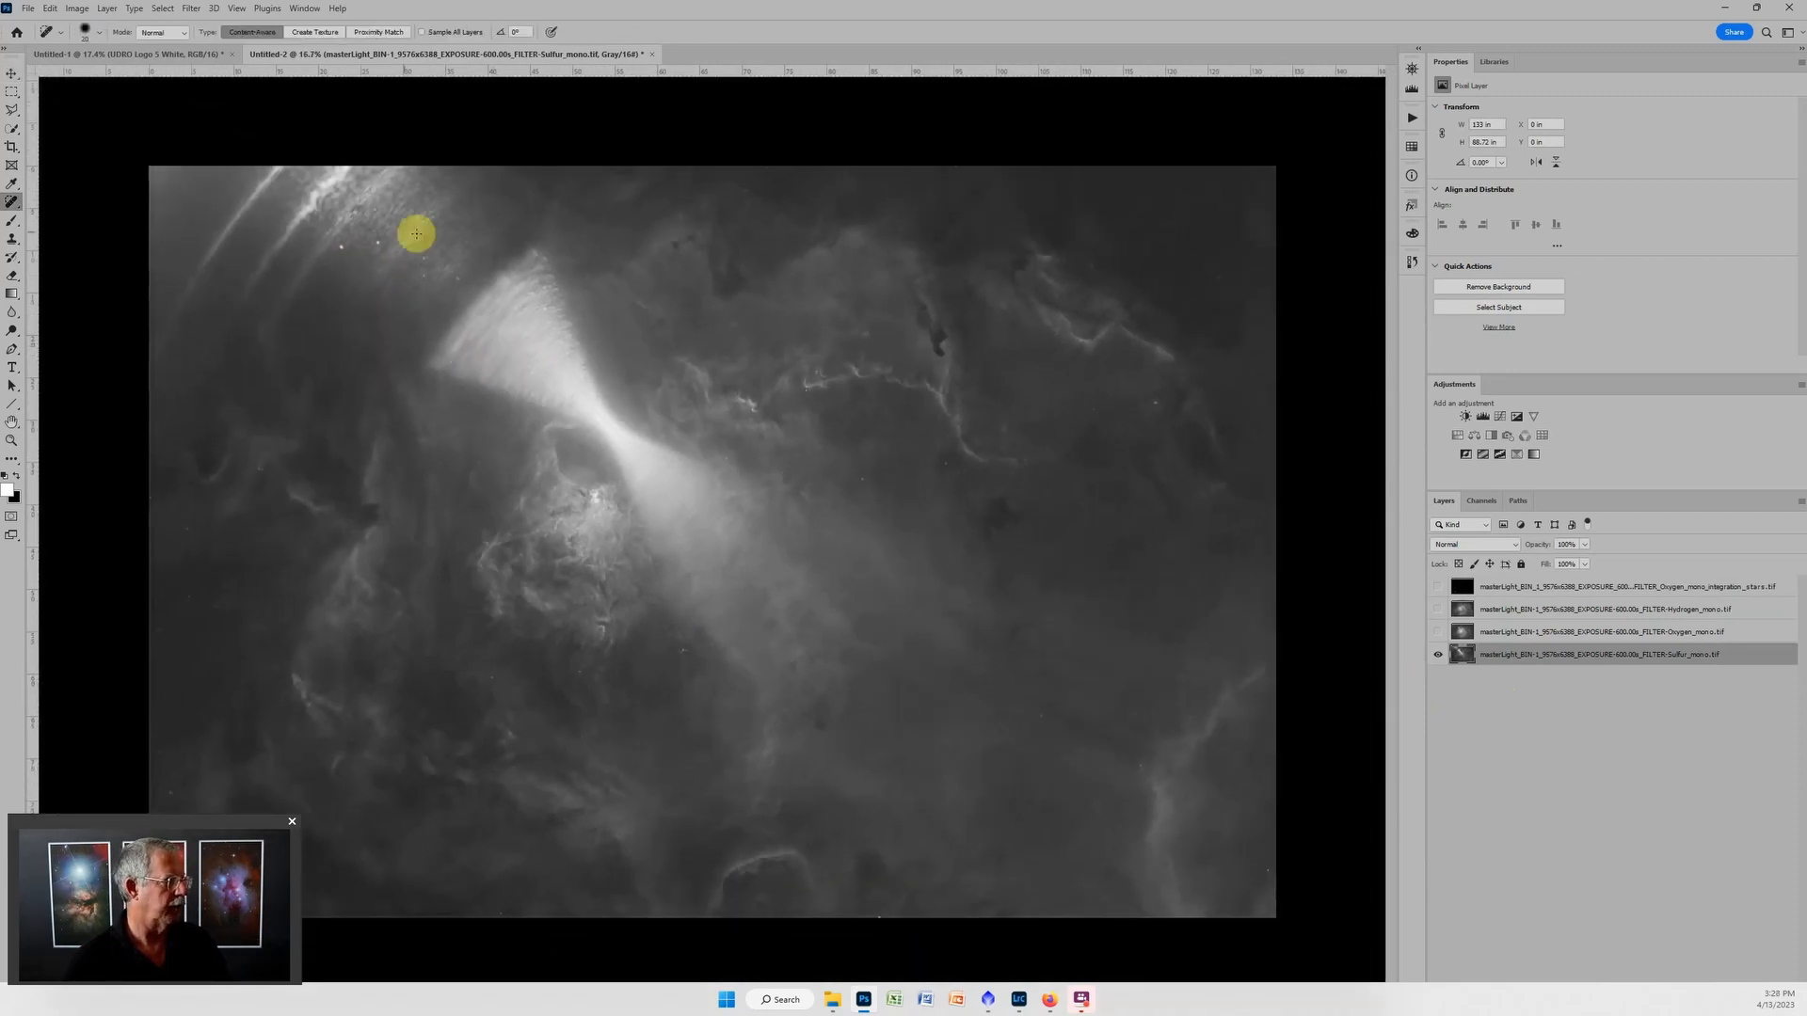
scroll(295, 186, up, 2)
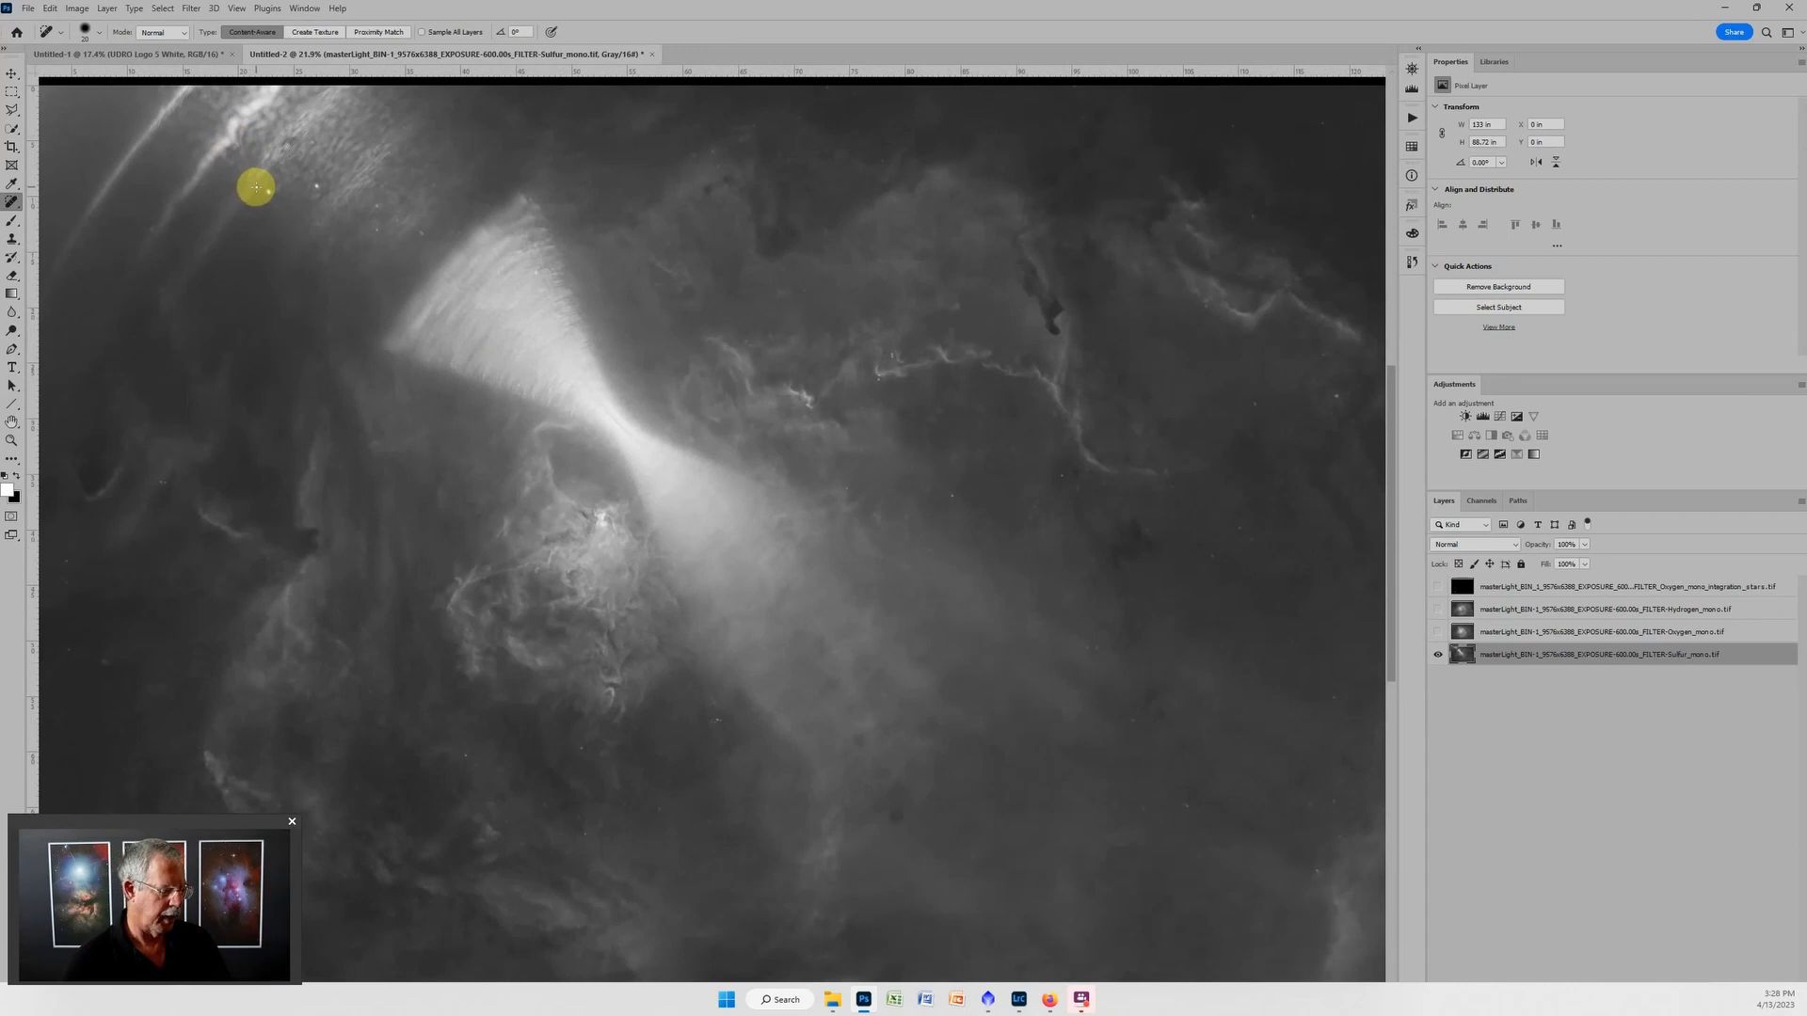
key(bracketright)
key(bracketright)
key(bracketright)
key(bracketright)
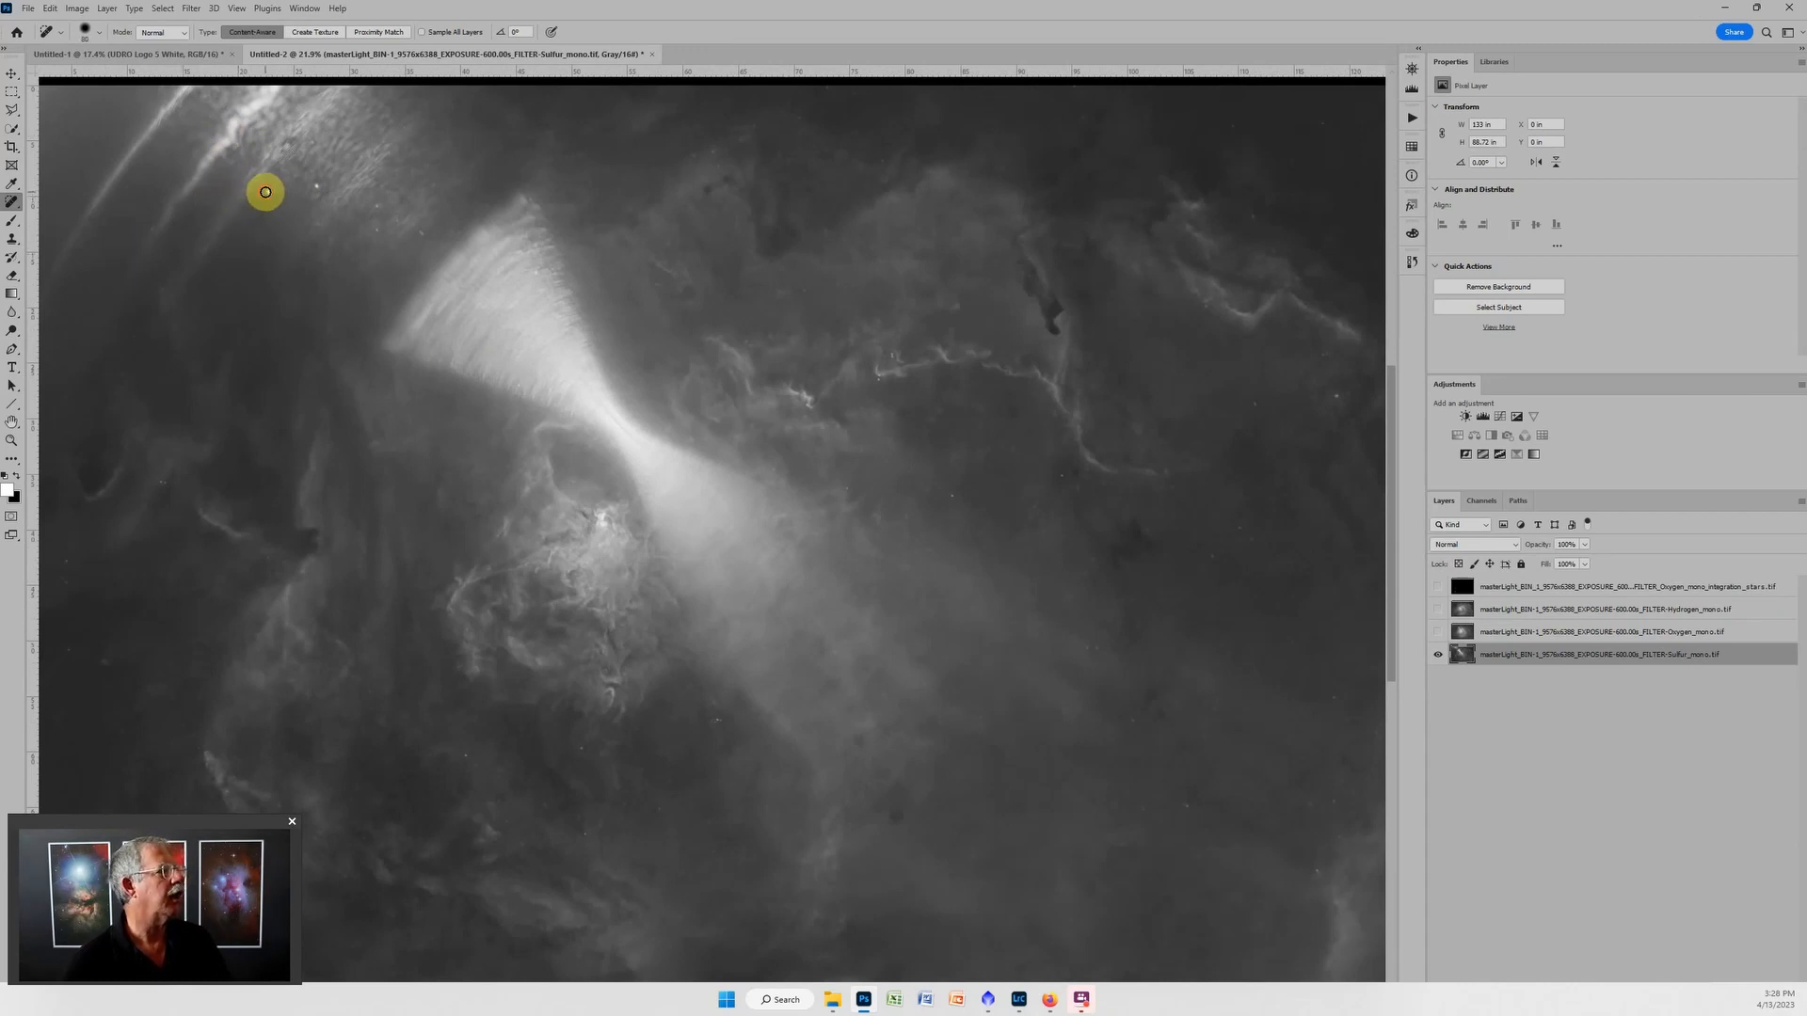
click(316, 185)
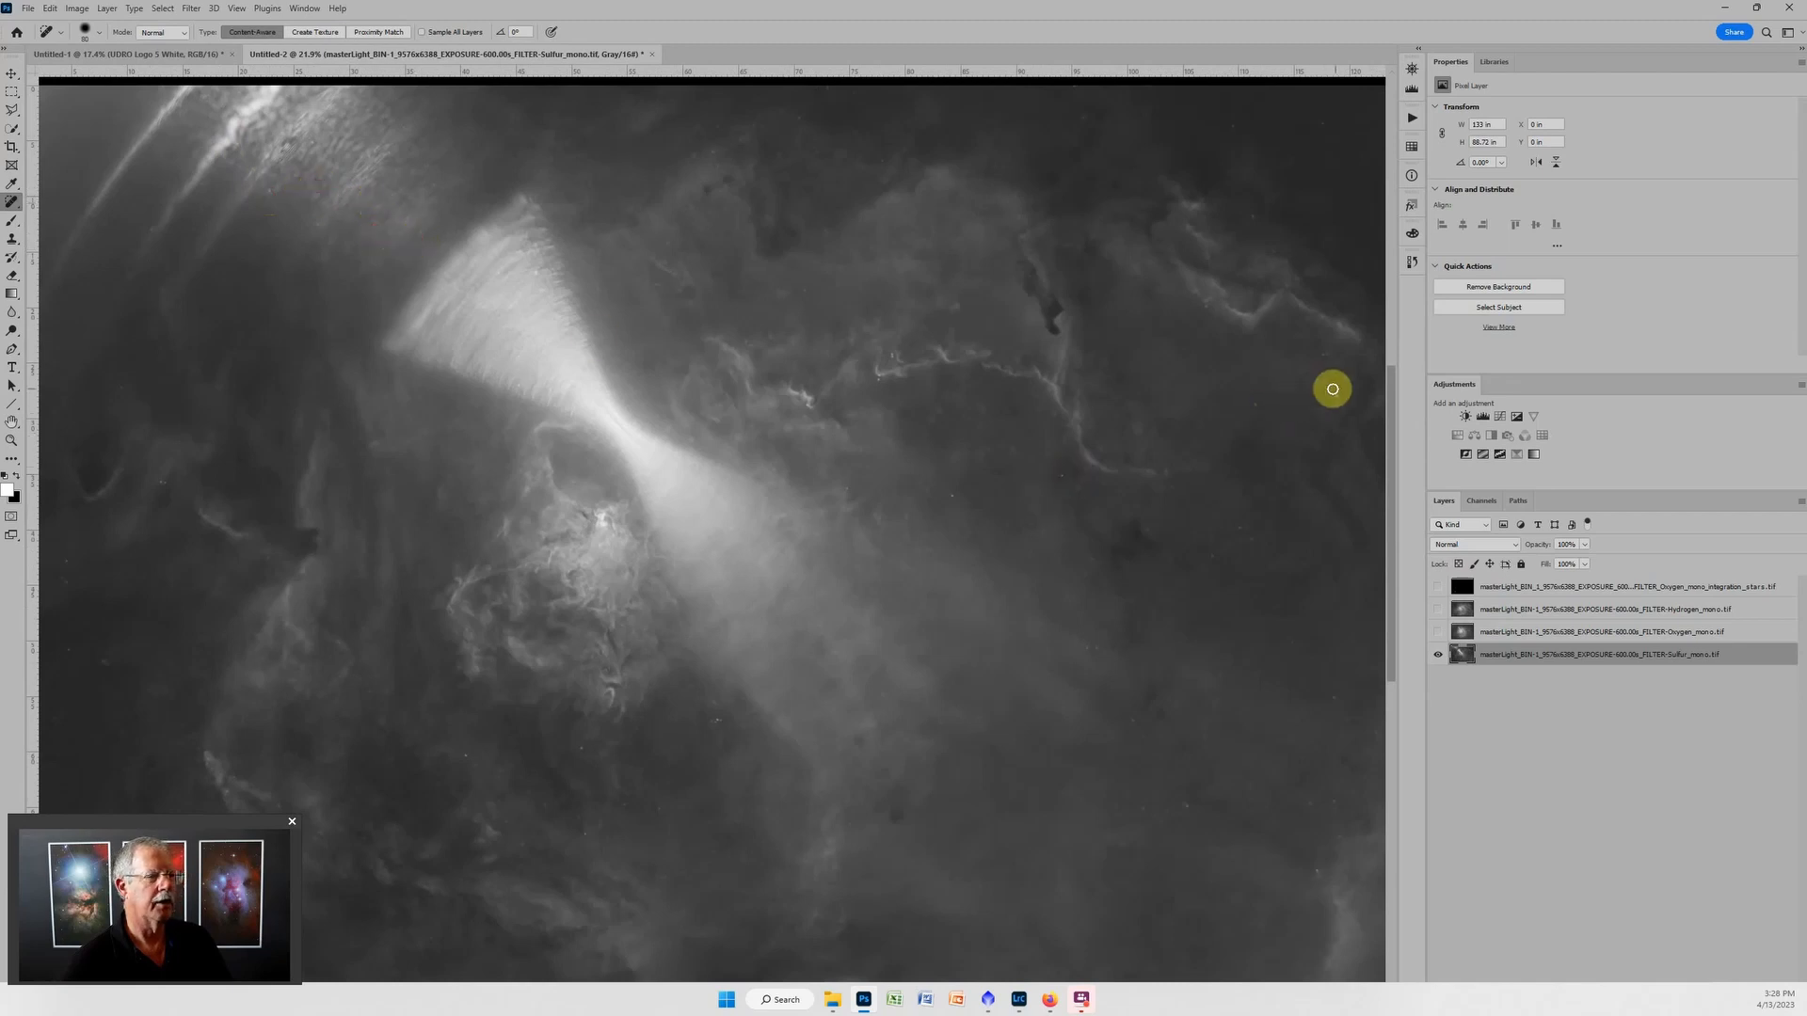
click(1062, 476)
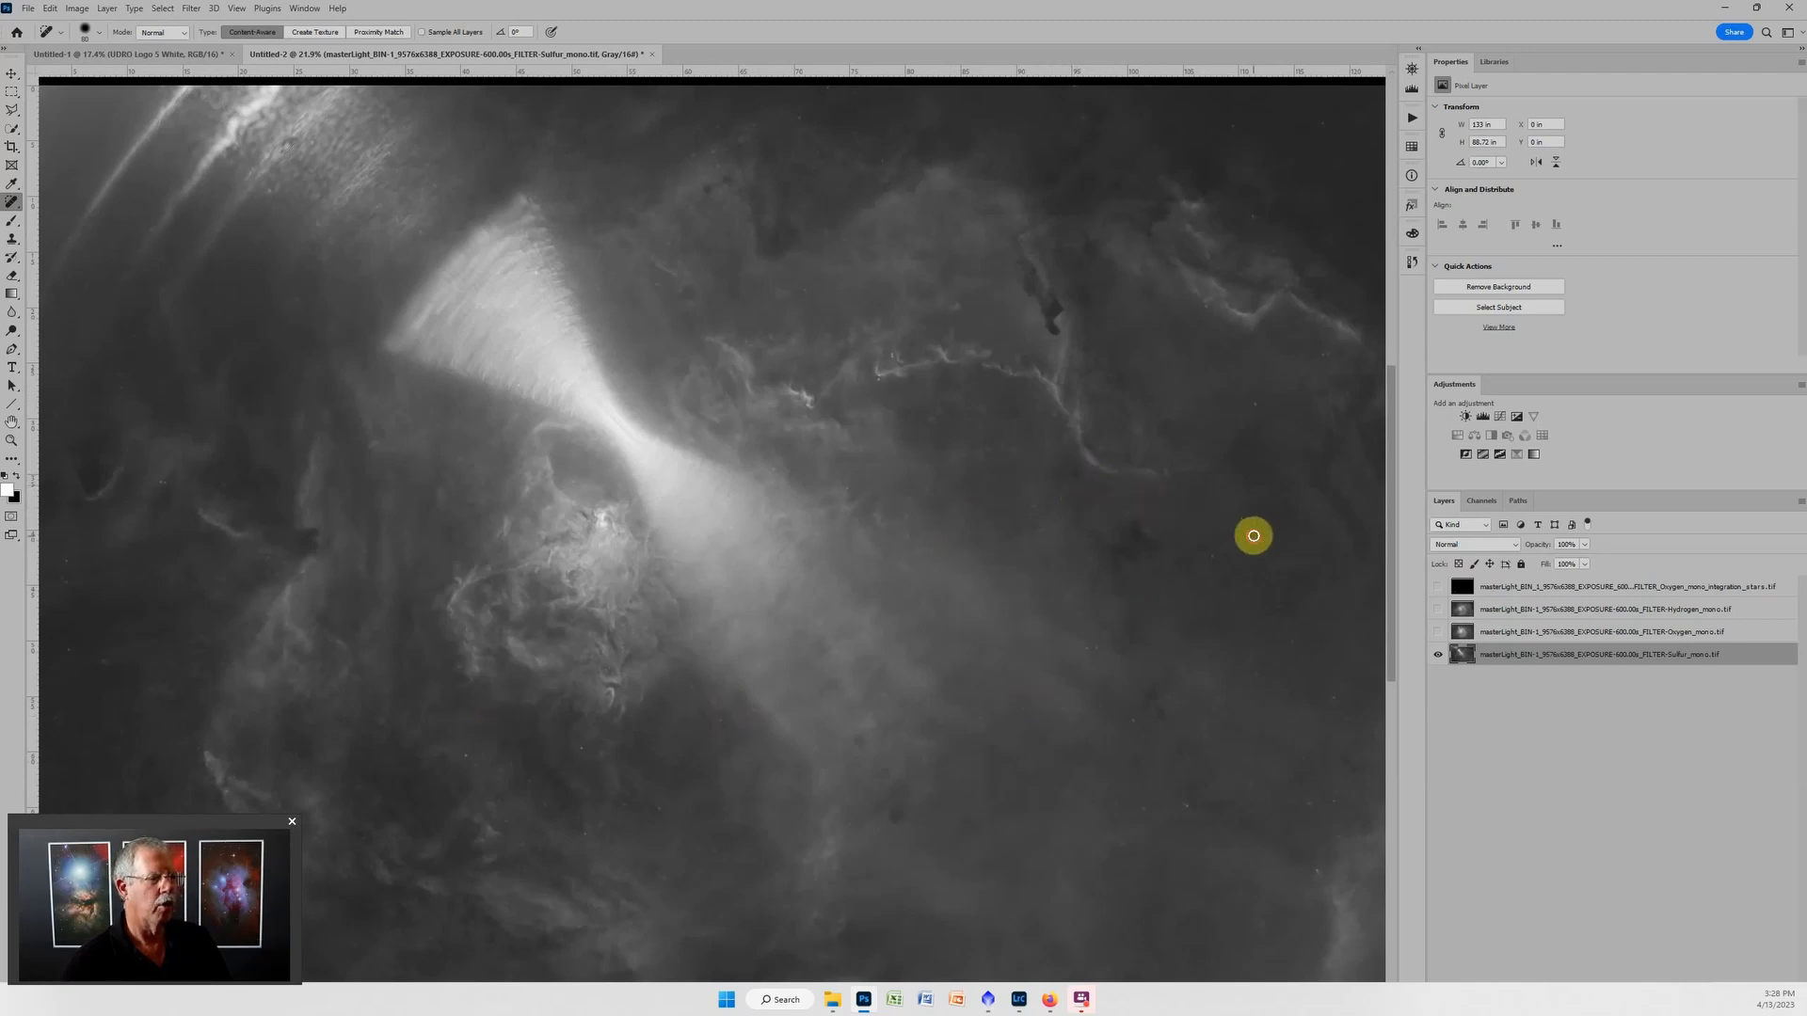
Put the Sulfur layer in a group named Sulfur and add a Levels adjustment layer inside it.
scroll(1234, 521, down, 3)
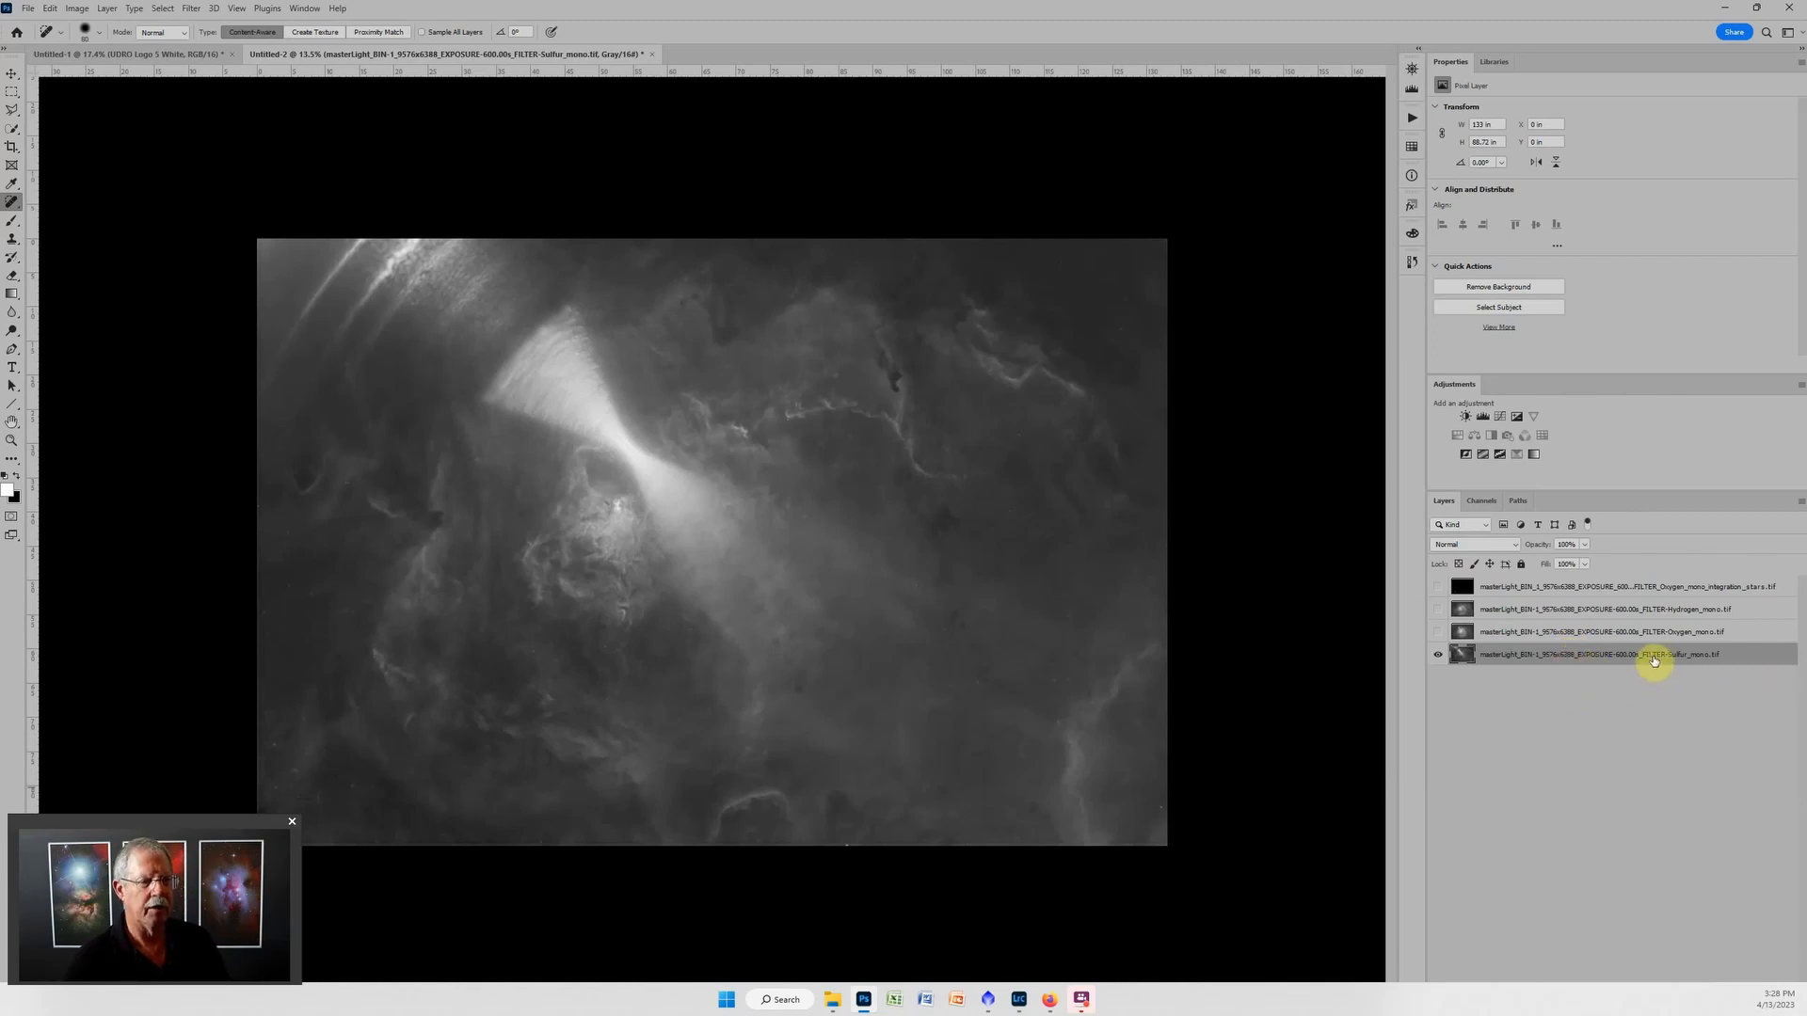
key(ctrl+g)
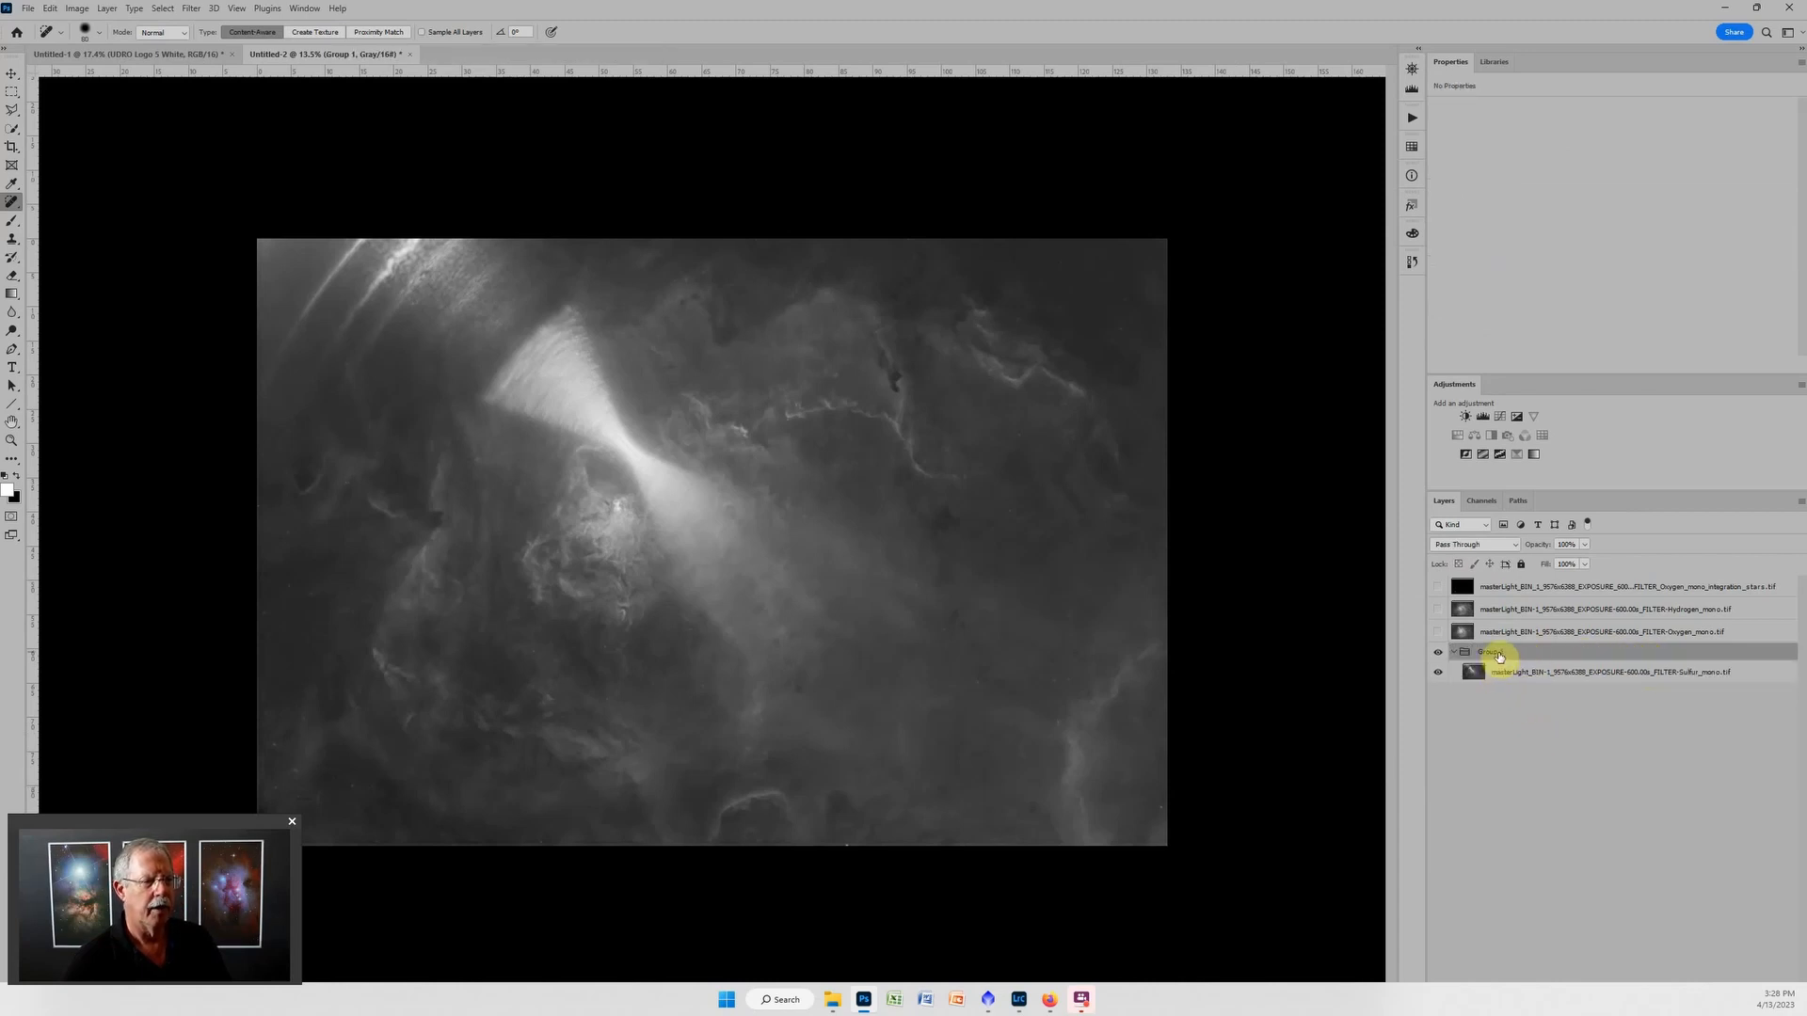
text(S)
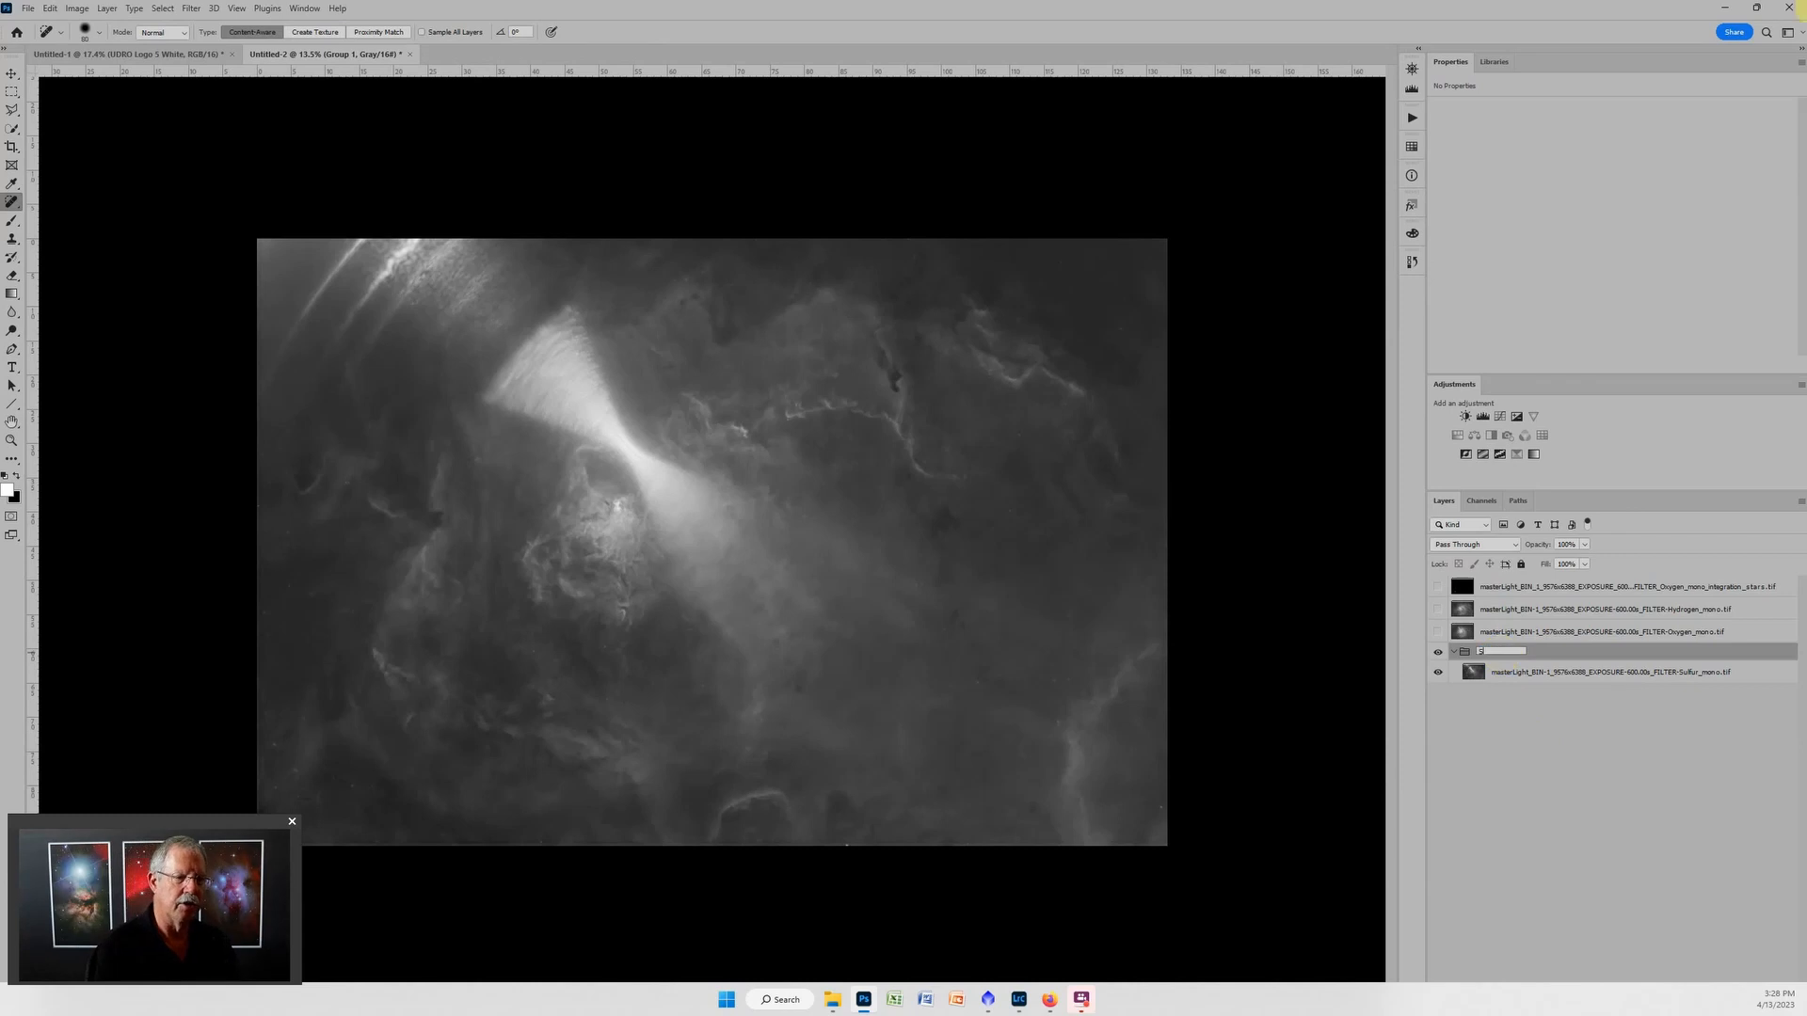
text(ulfur)
key(Return)
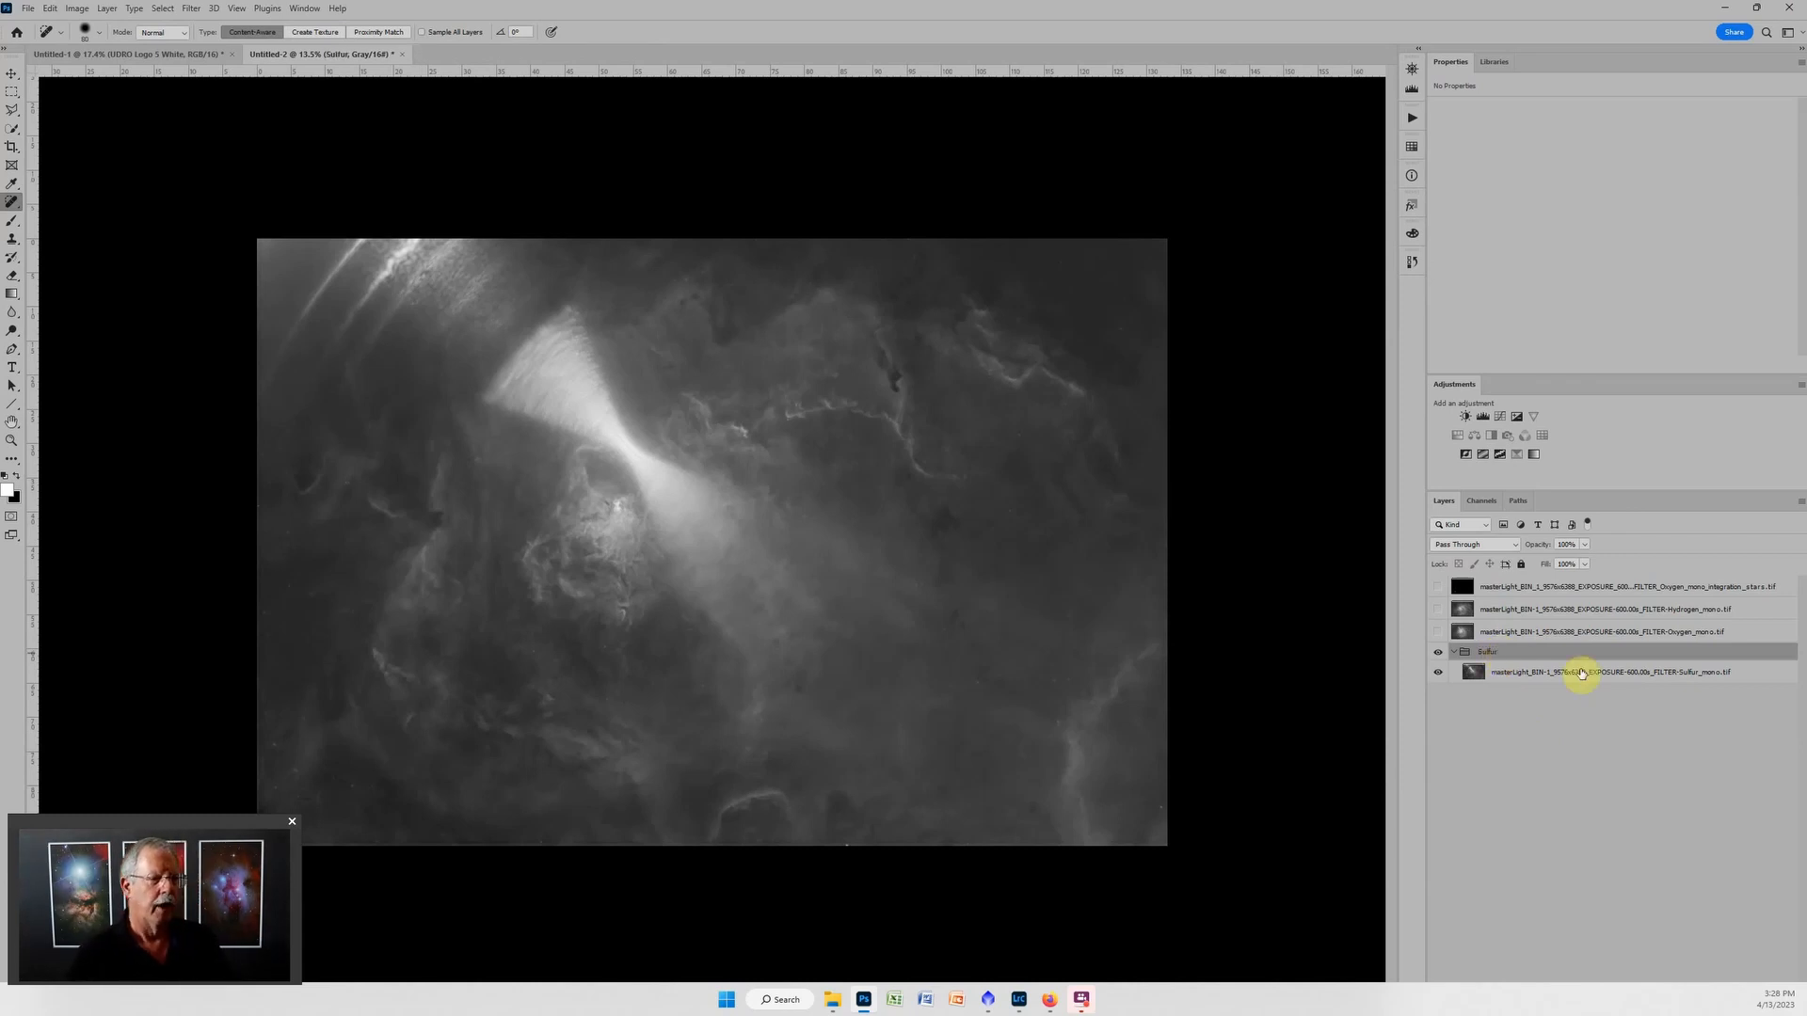
click(1483, 417)
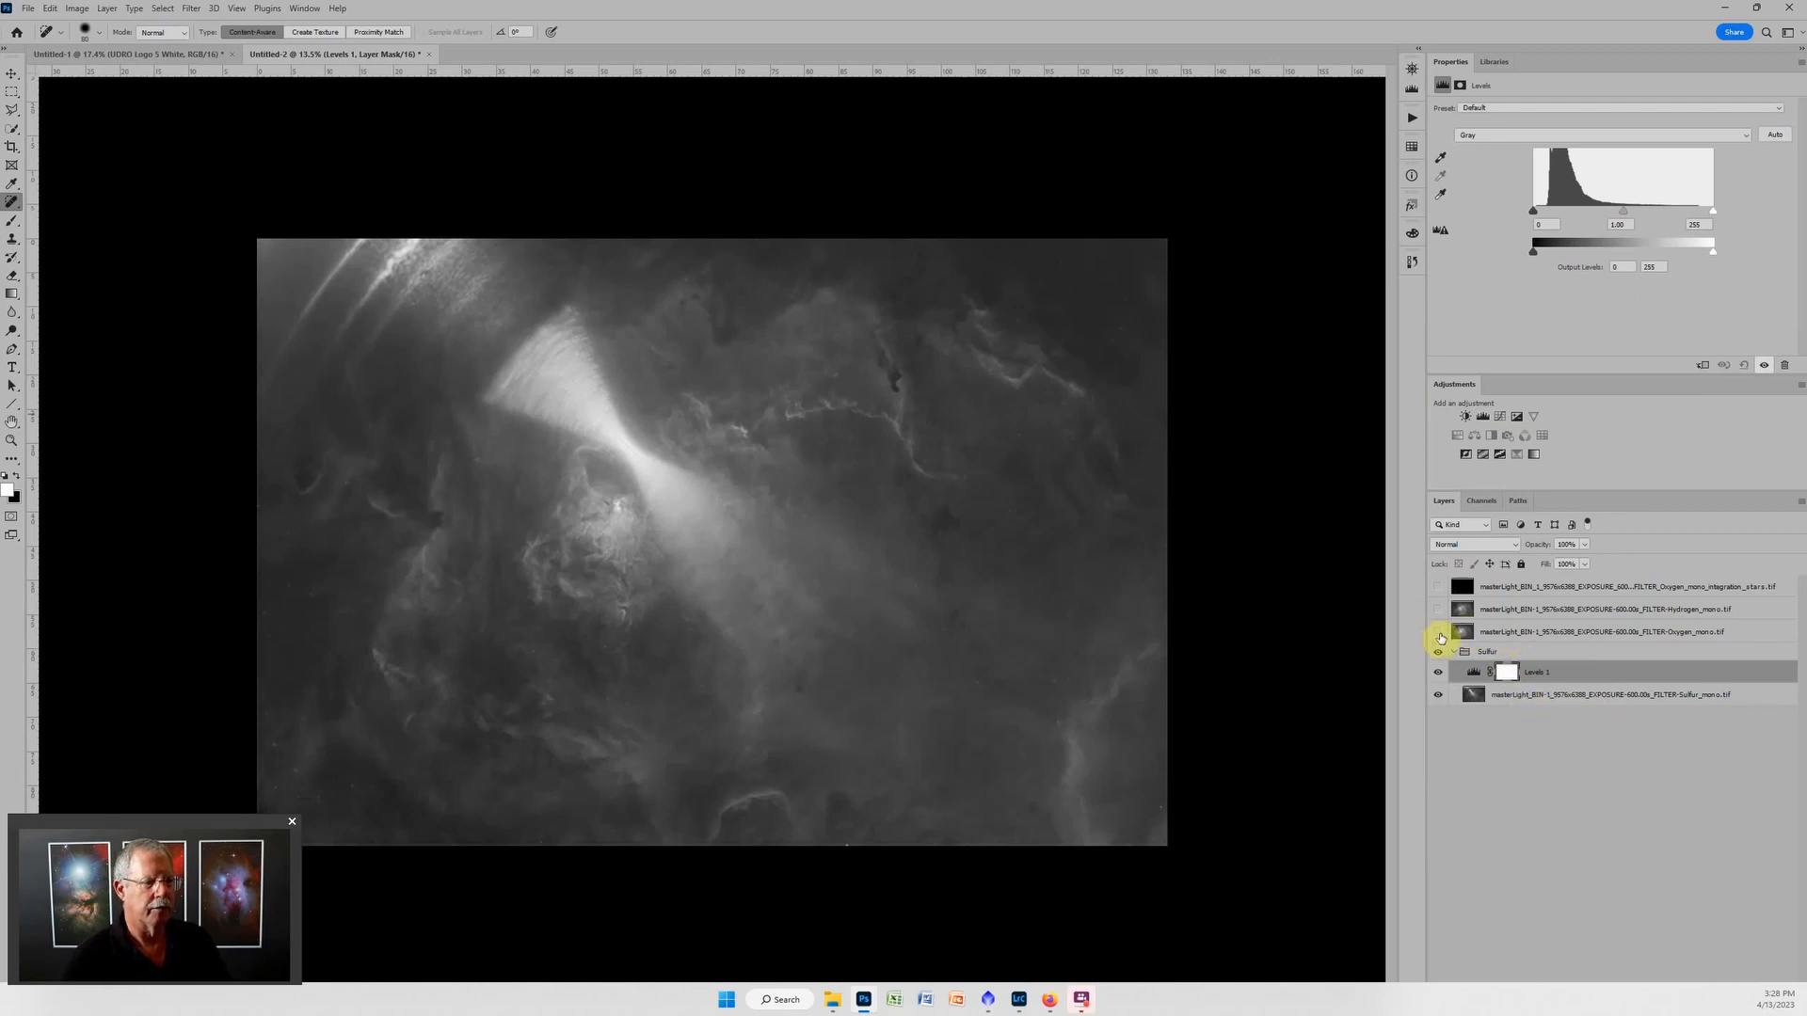
Show the Oxygen layer, put it in a group named Oxygen, and add a Levels adjustment layer inside it.
click(1439, 634)
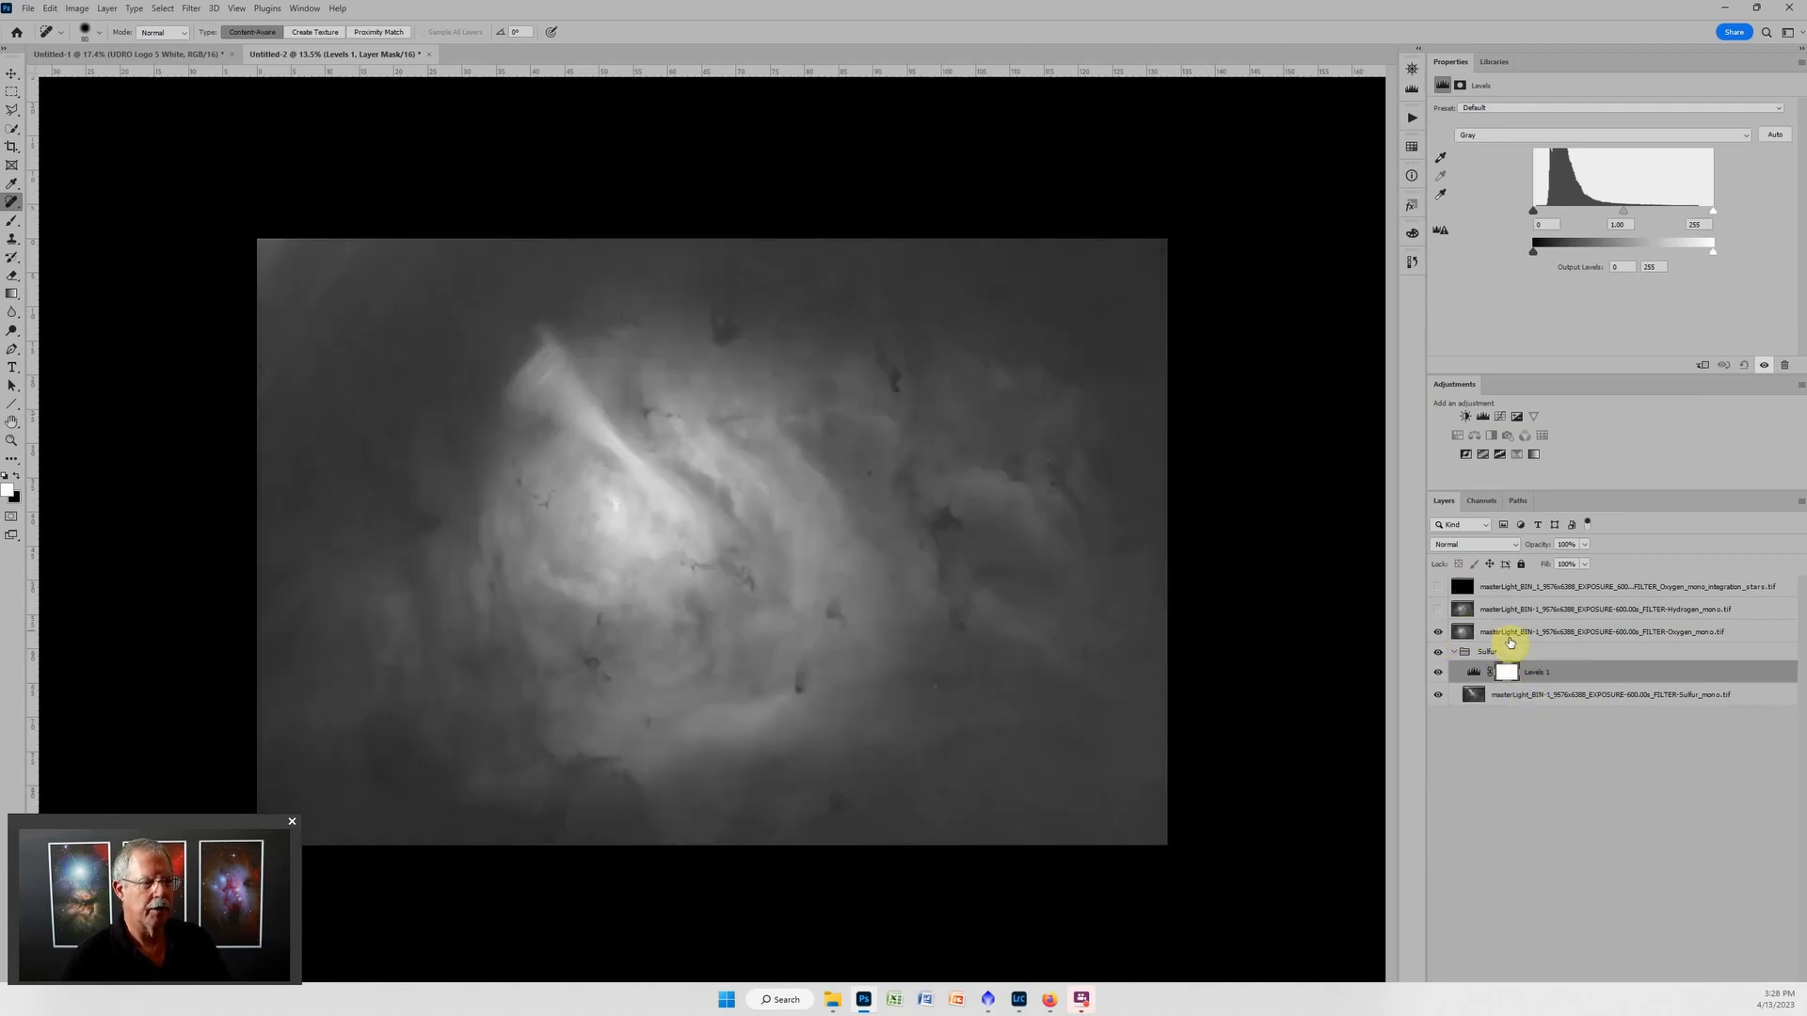
click(1510, 636)
scroll(662, 556, up, 2)
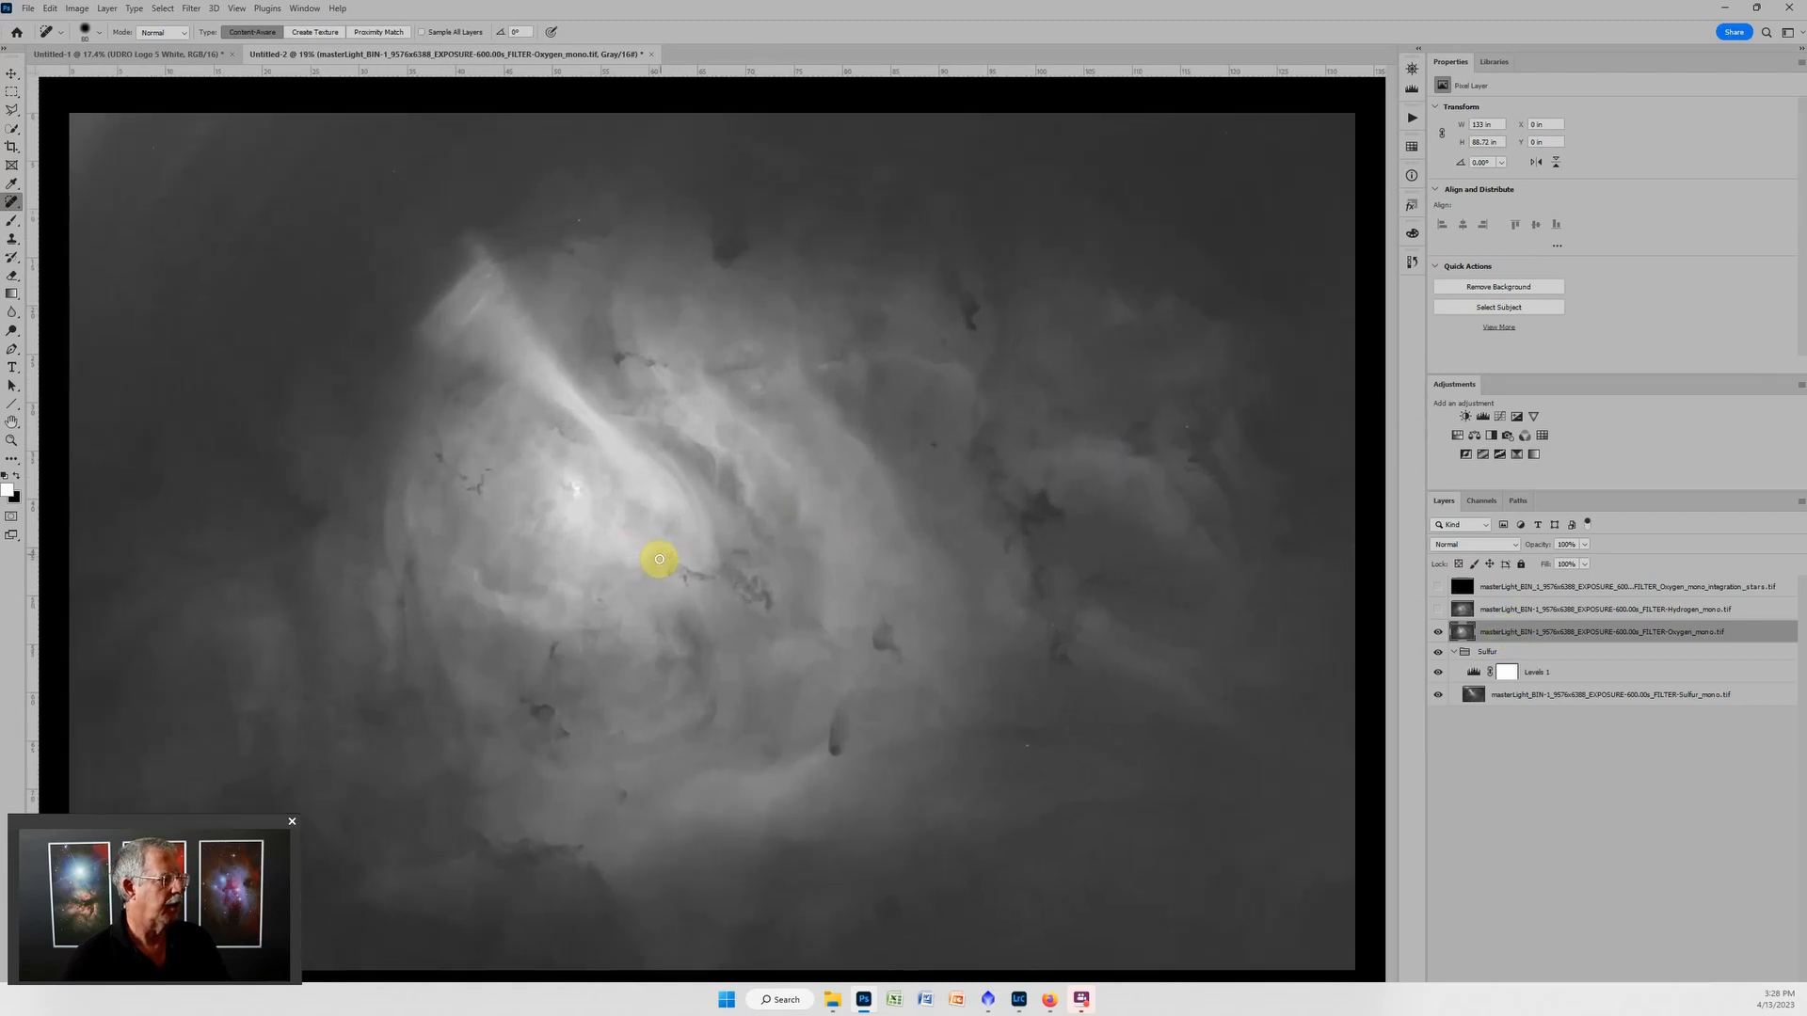
scroll(720, 419, down, 1)
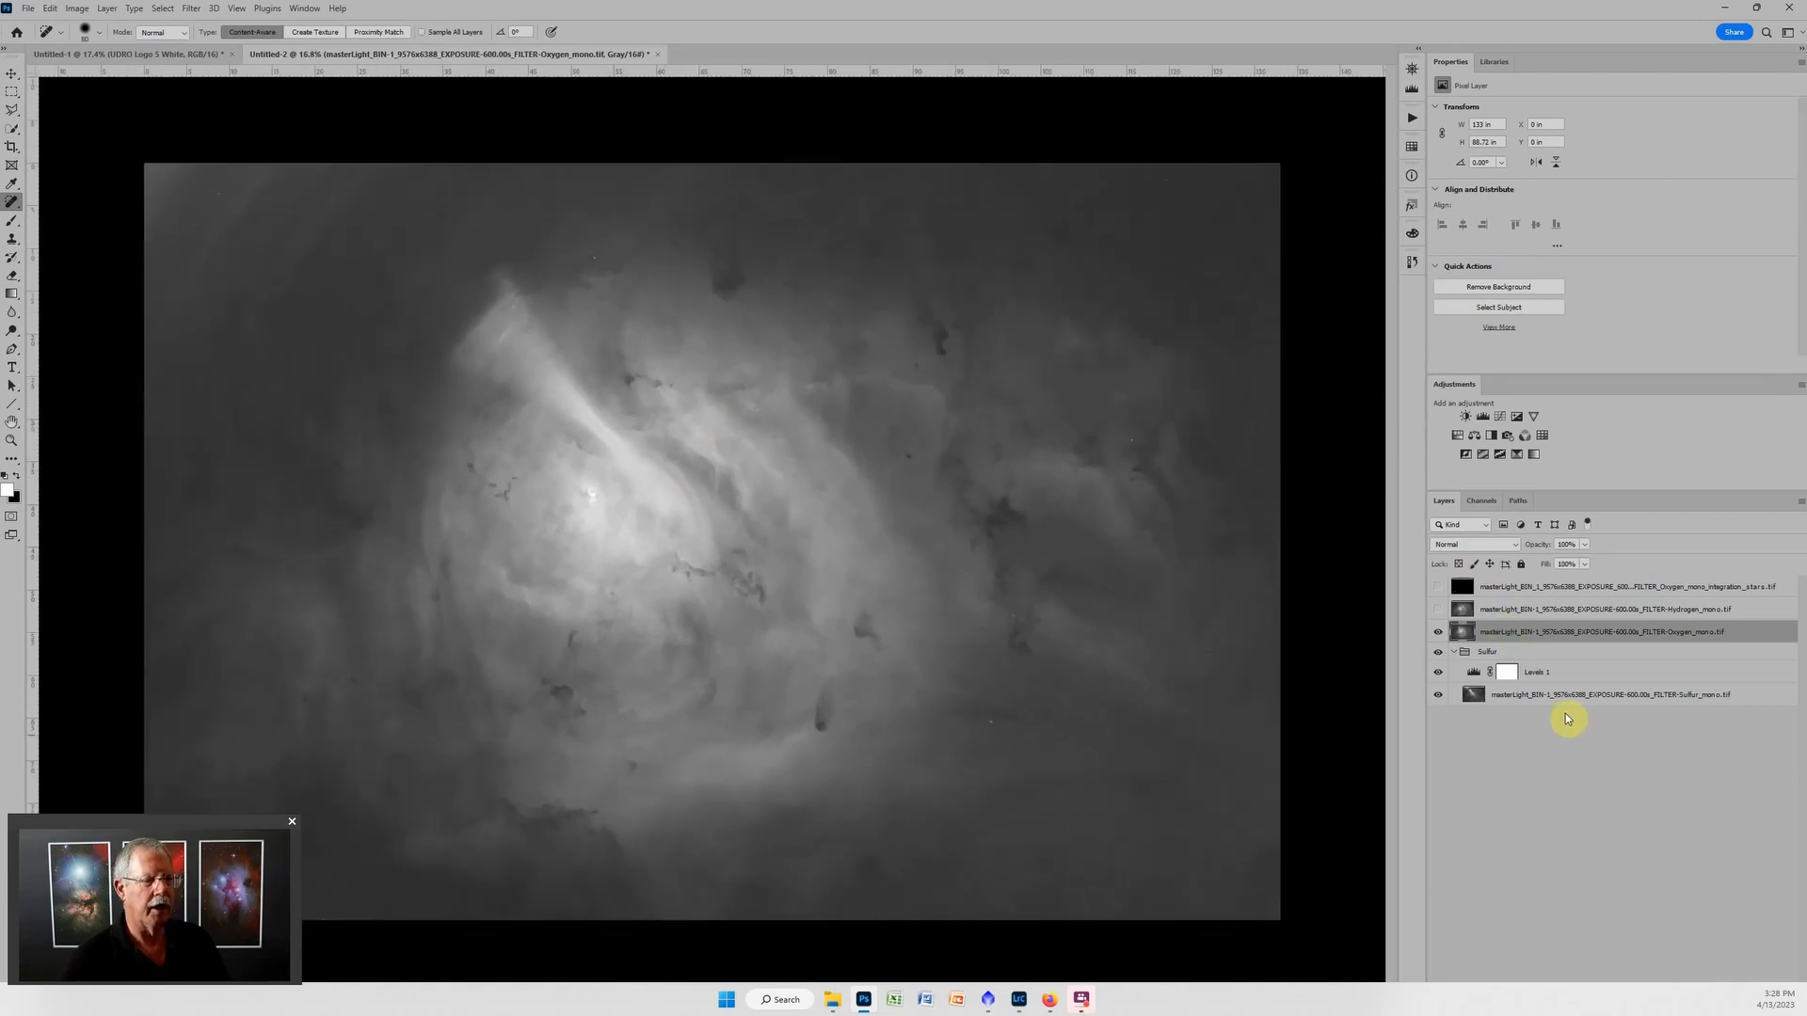
key(ctrl+g)
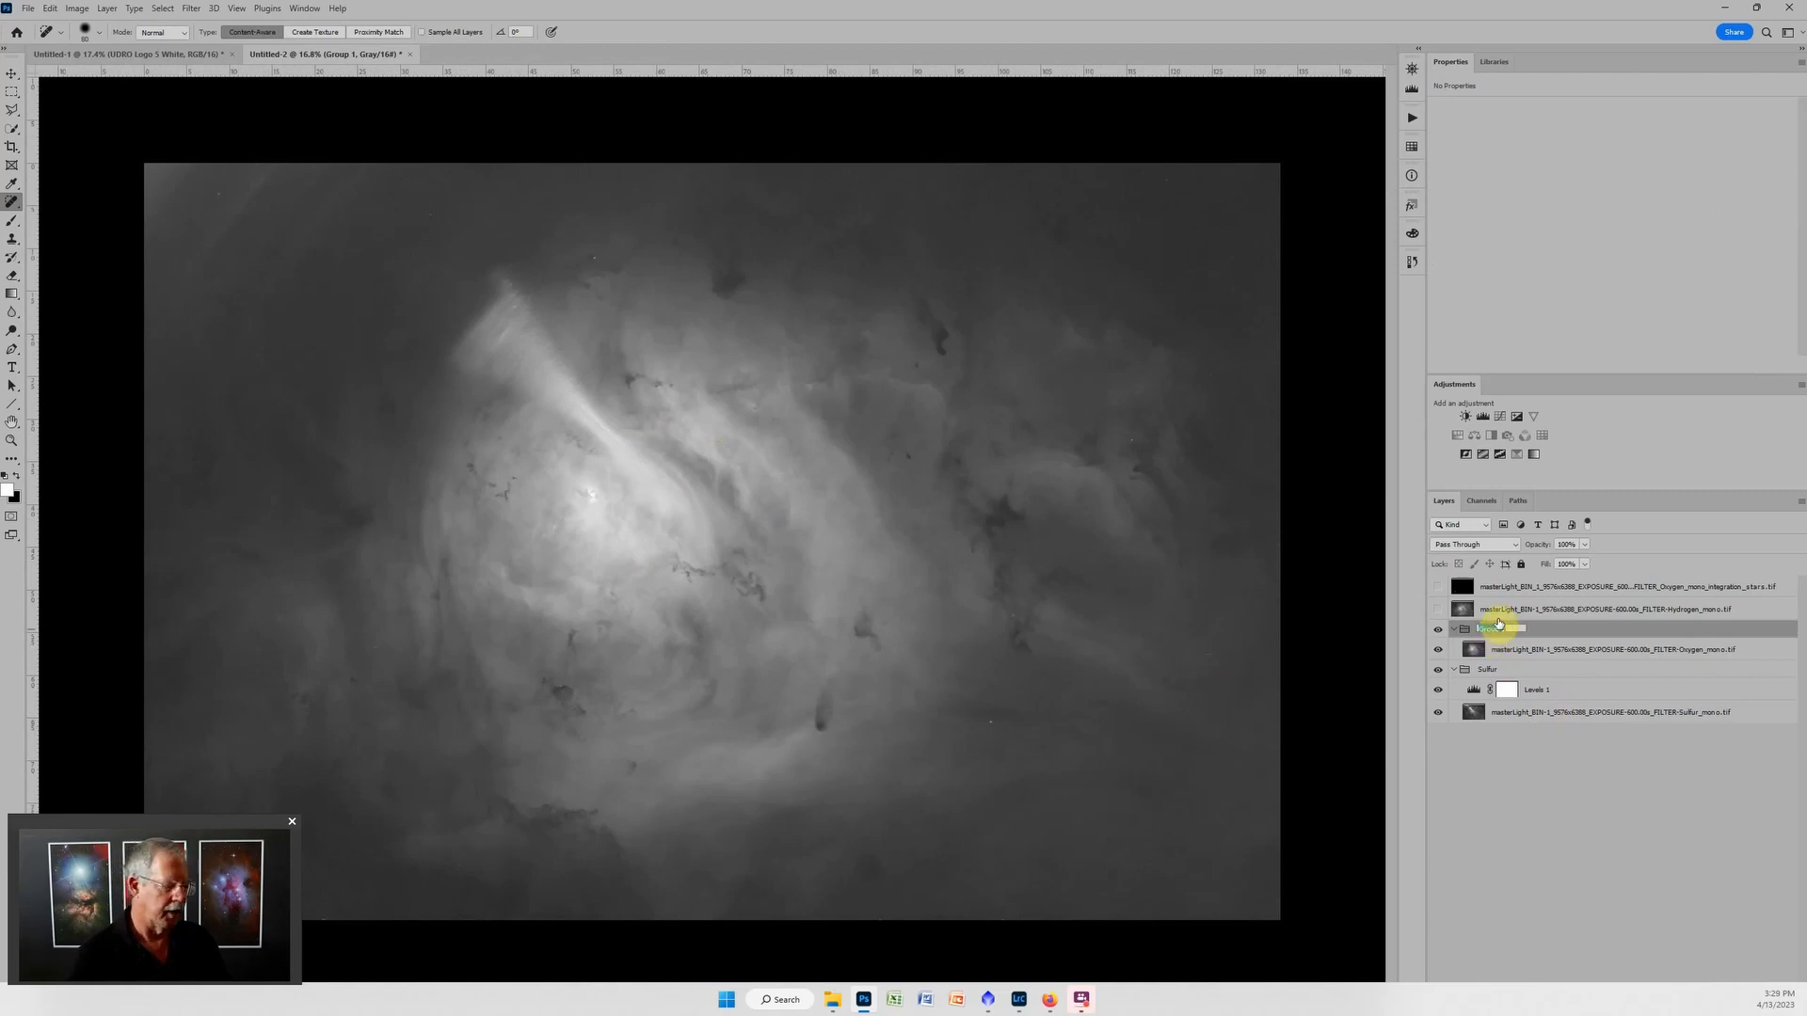
text(Oxygen)
key(Return)
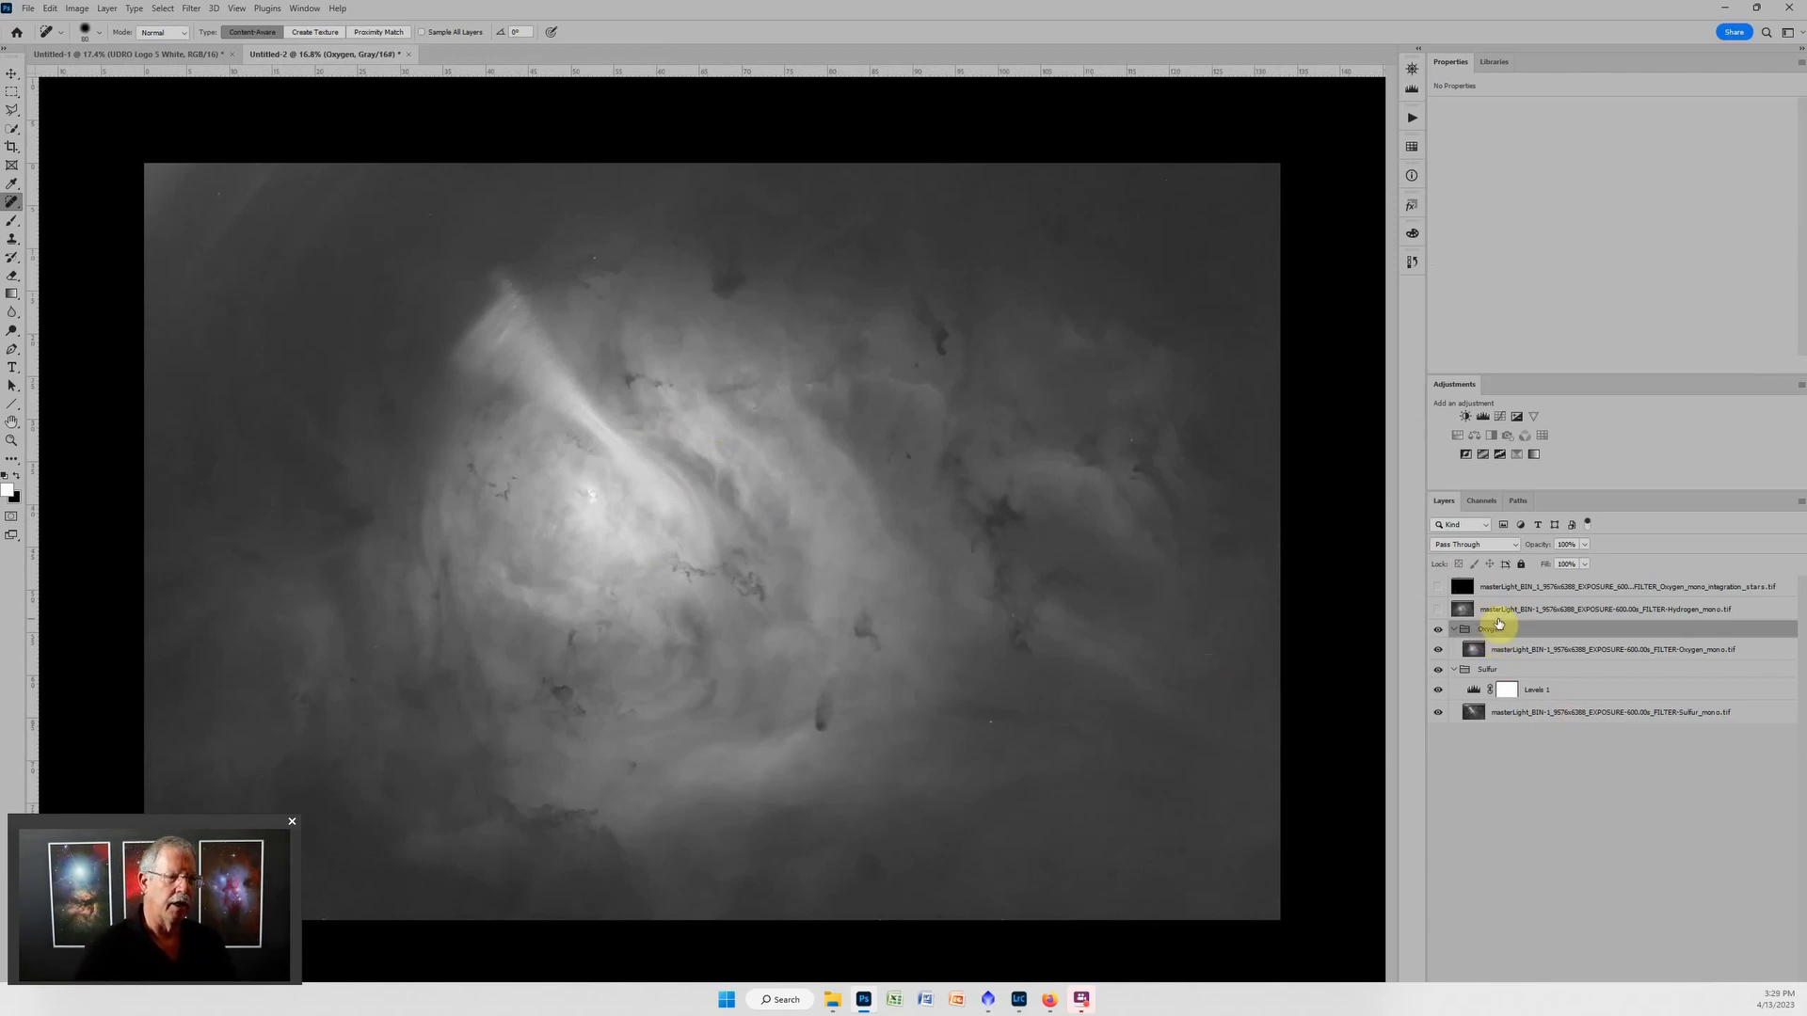
click(1484, 417)
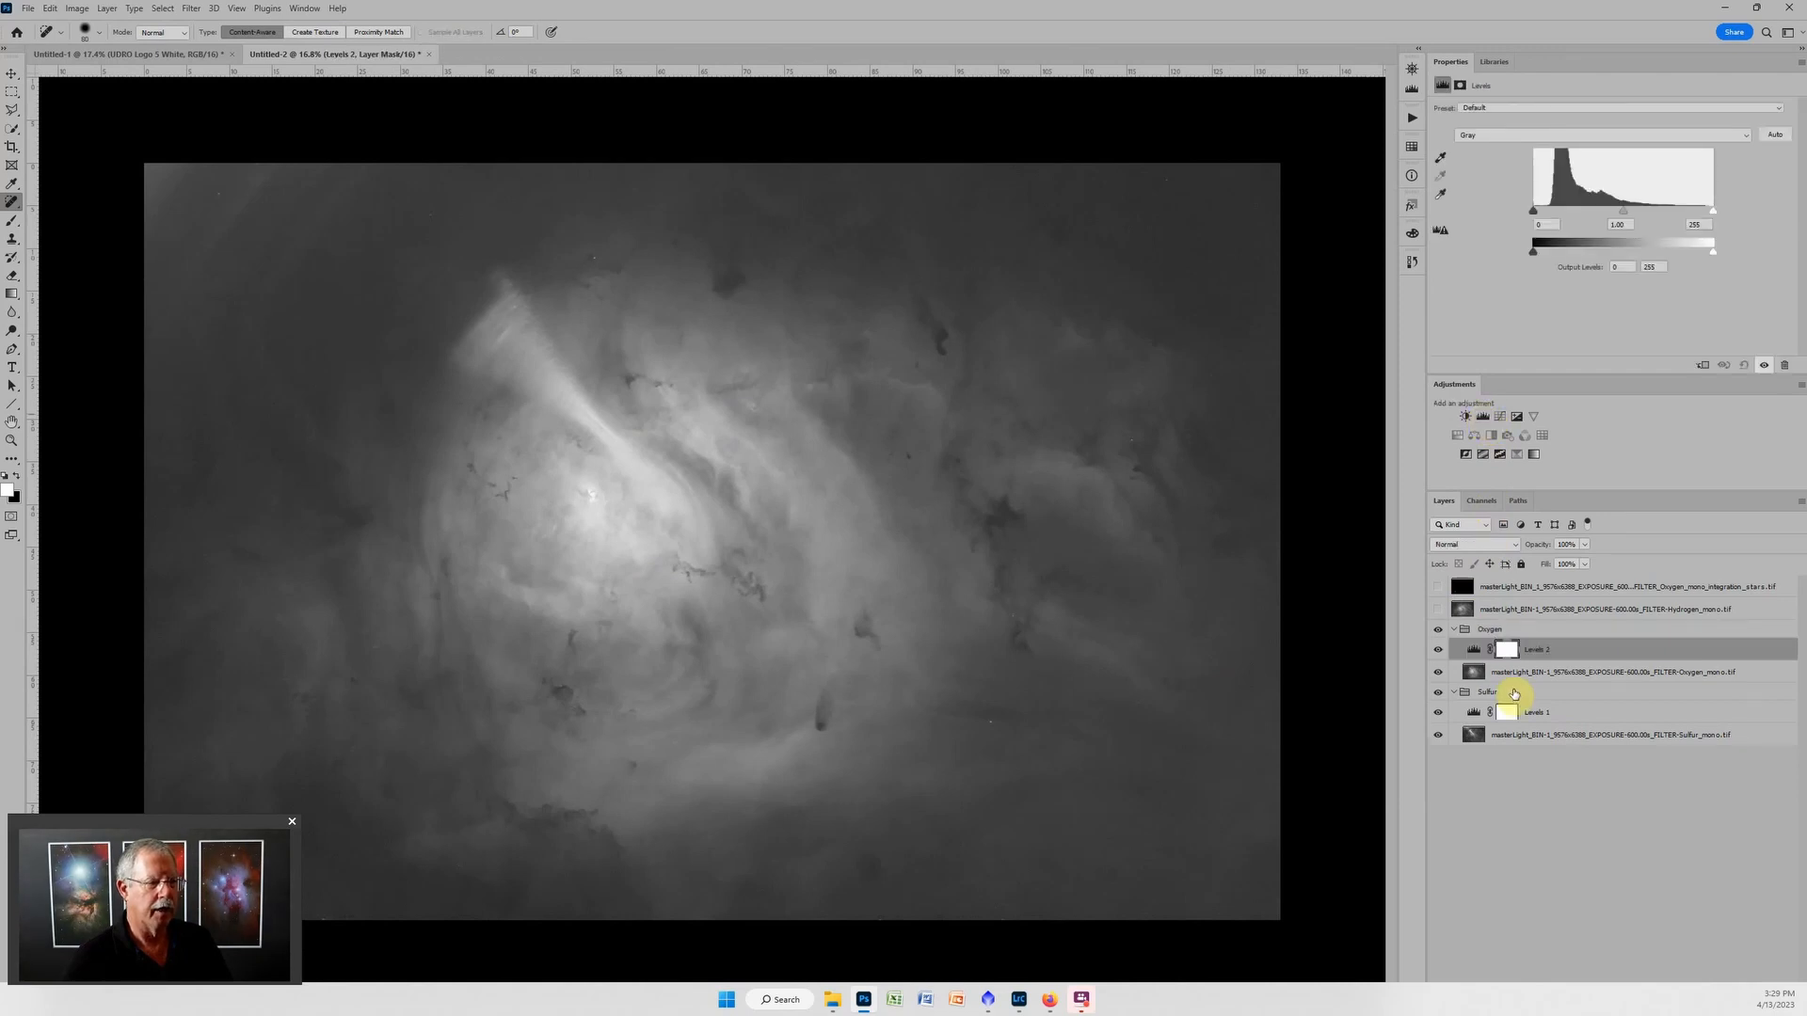
Show the Hydrogen layer and put it in a group named Hydrogen.
click(1440, 610)
click(1484, 609)
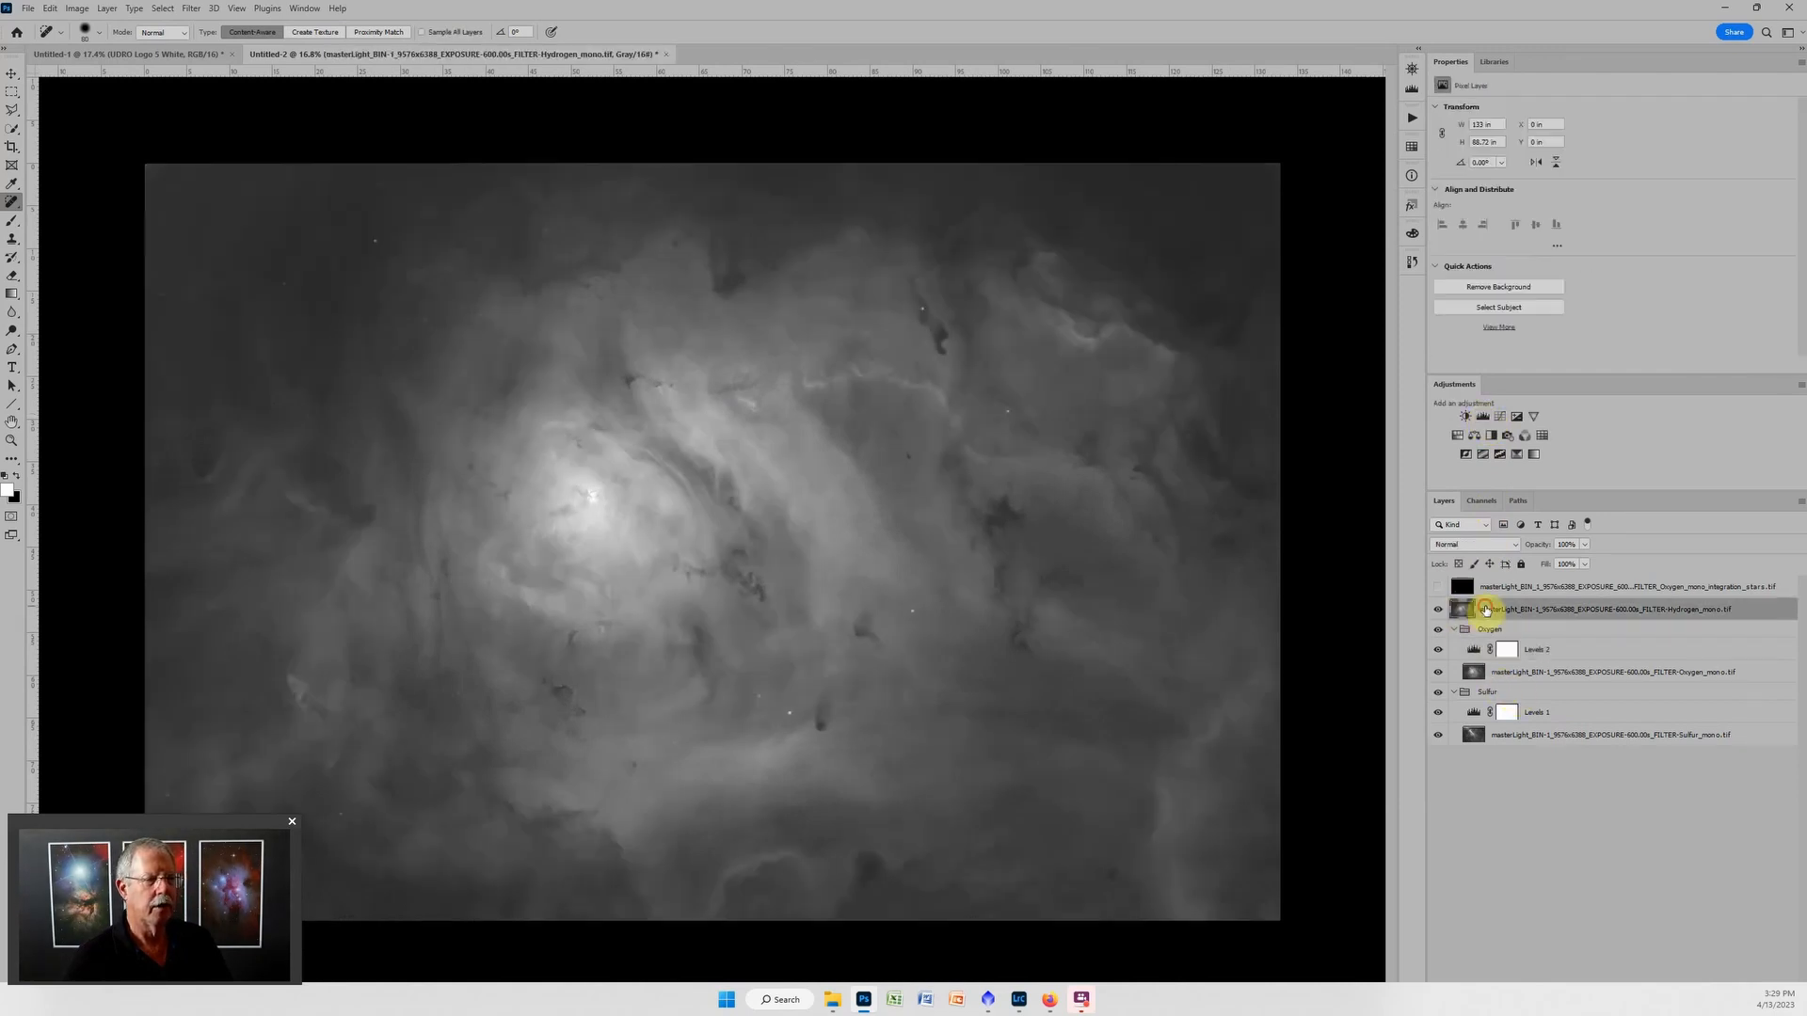
key(ctrl+g)
double_click(1491, 607)
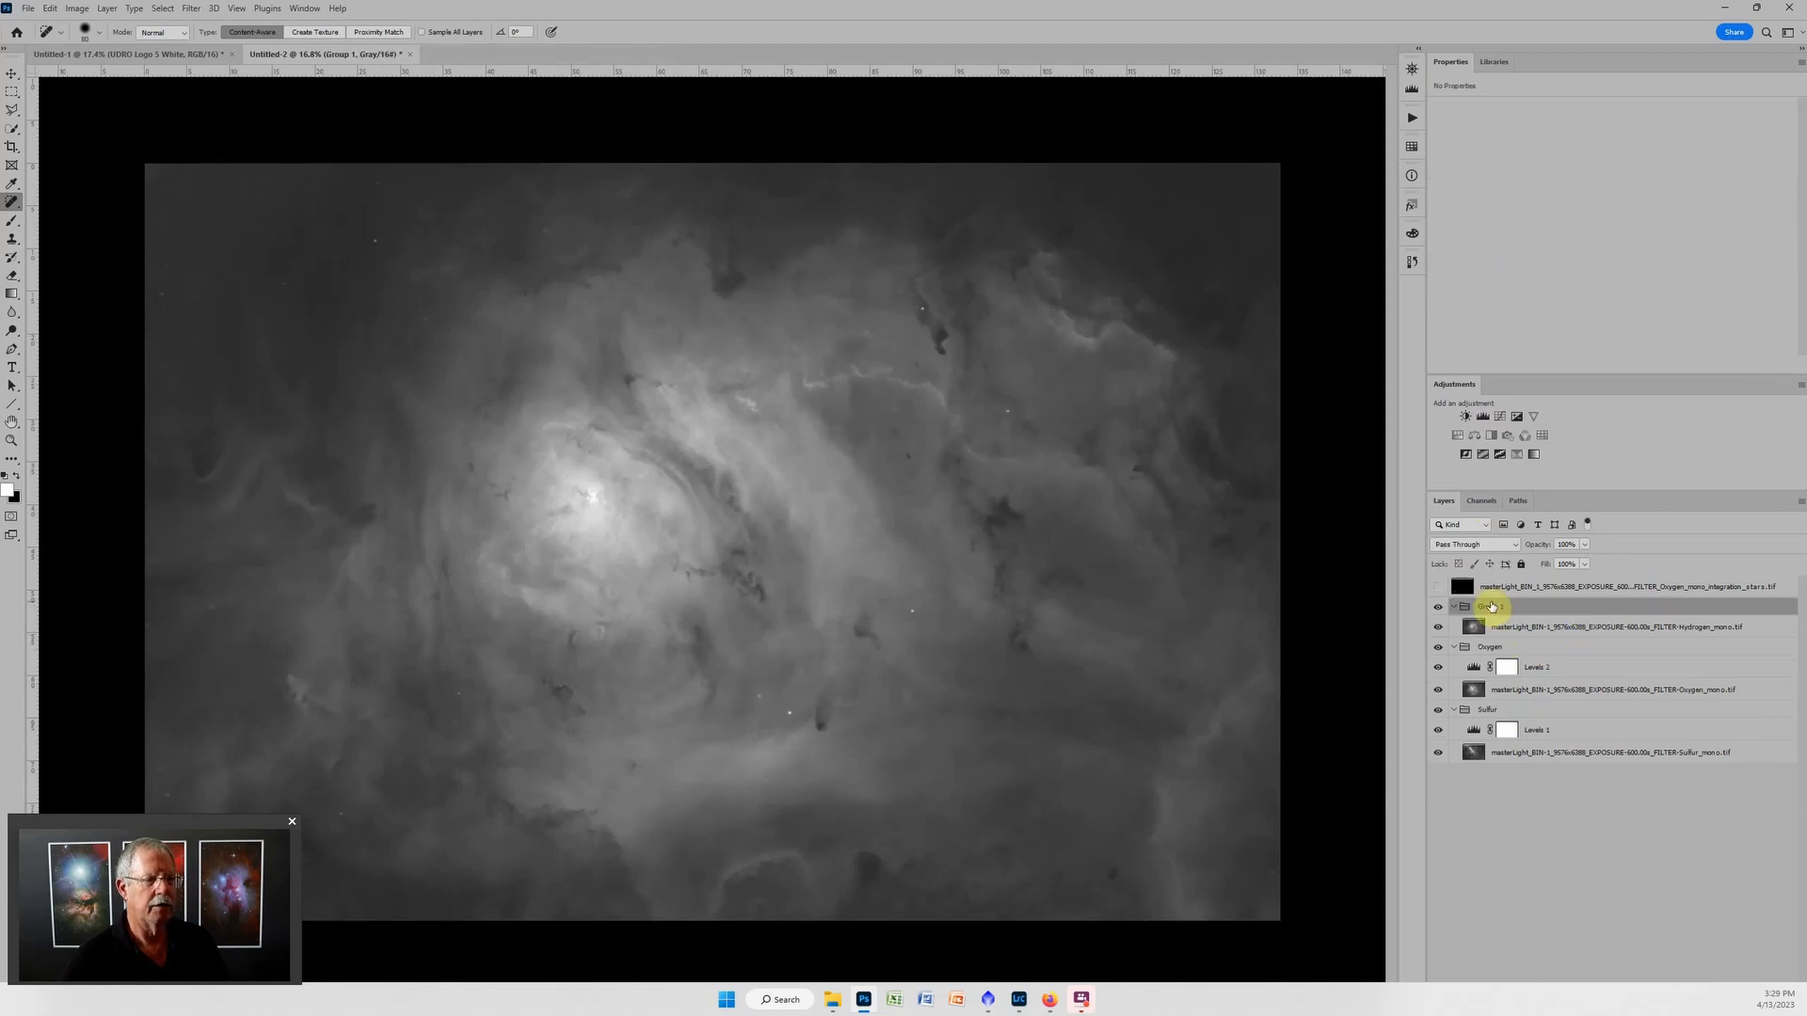
text(Hydrogen)
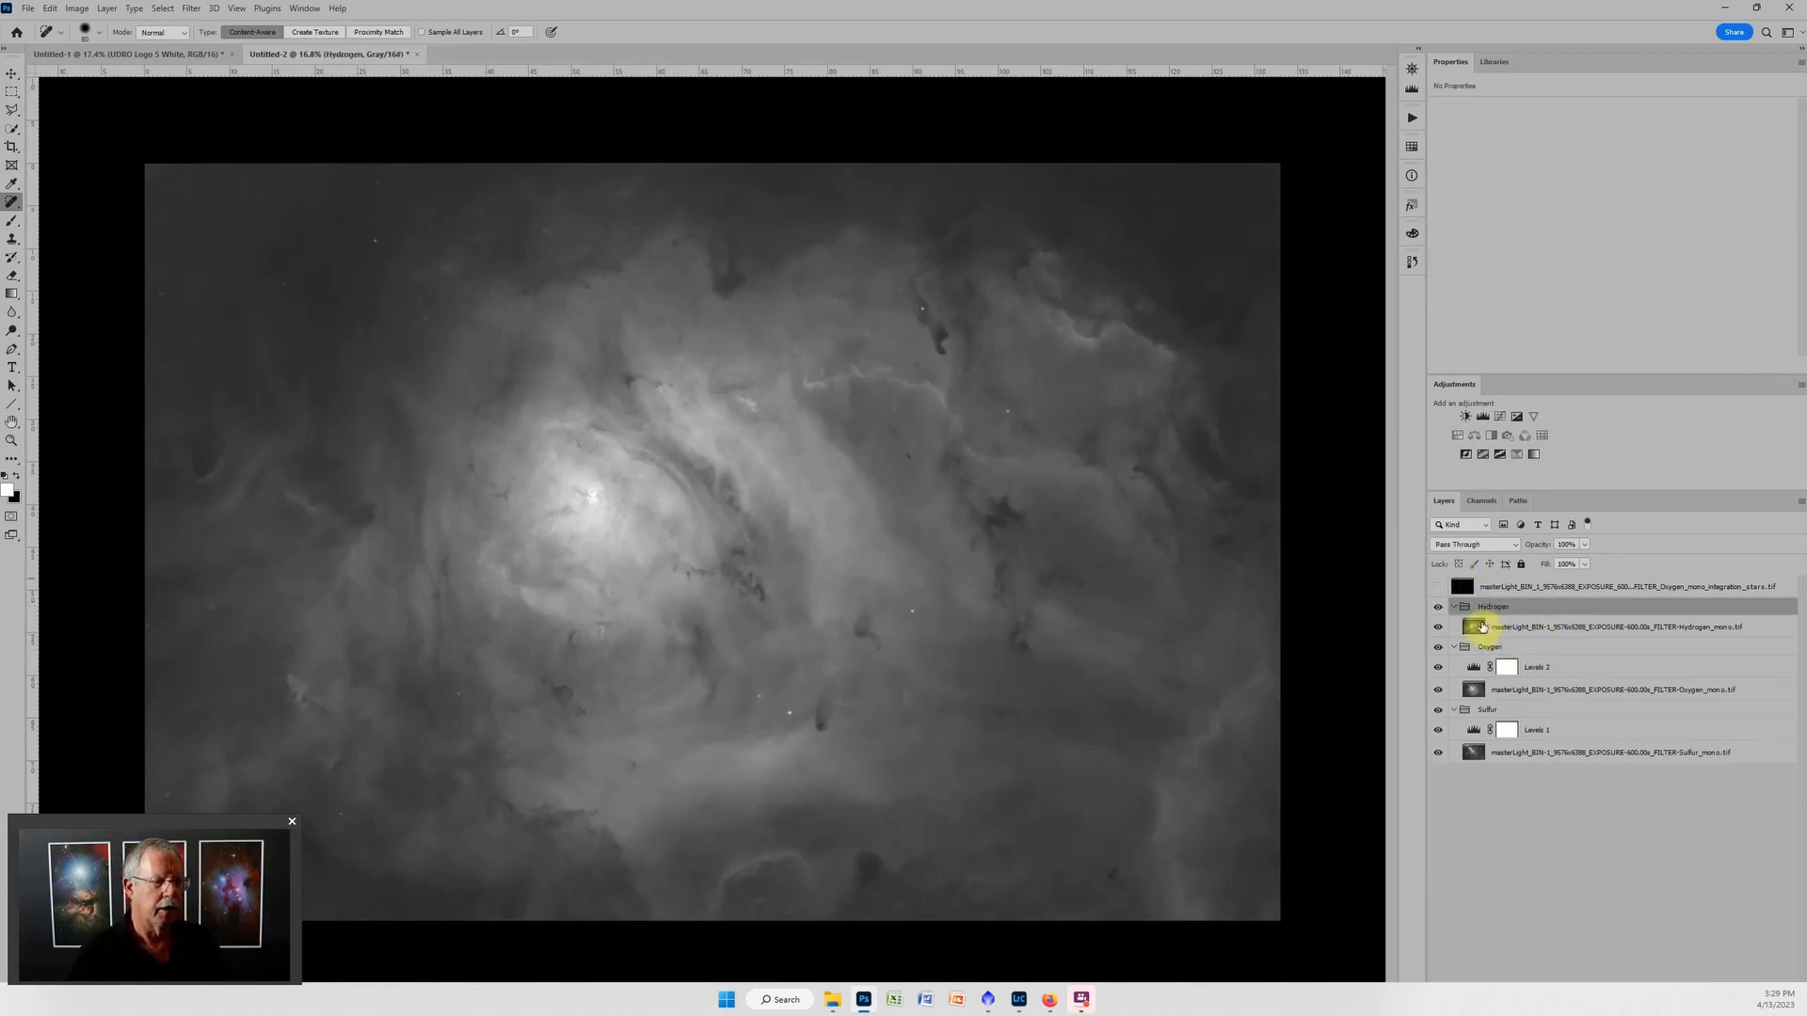
Heal the leftover bright star spots on the Hydrogen layer and add a Levels adjustment layer above it in the group.
click(1479, 628)
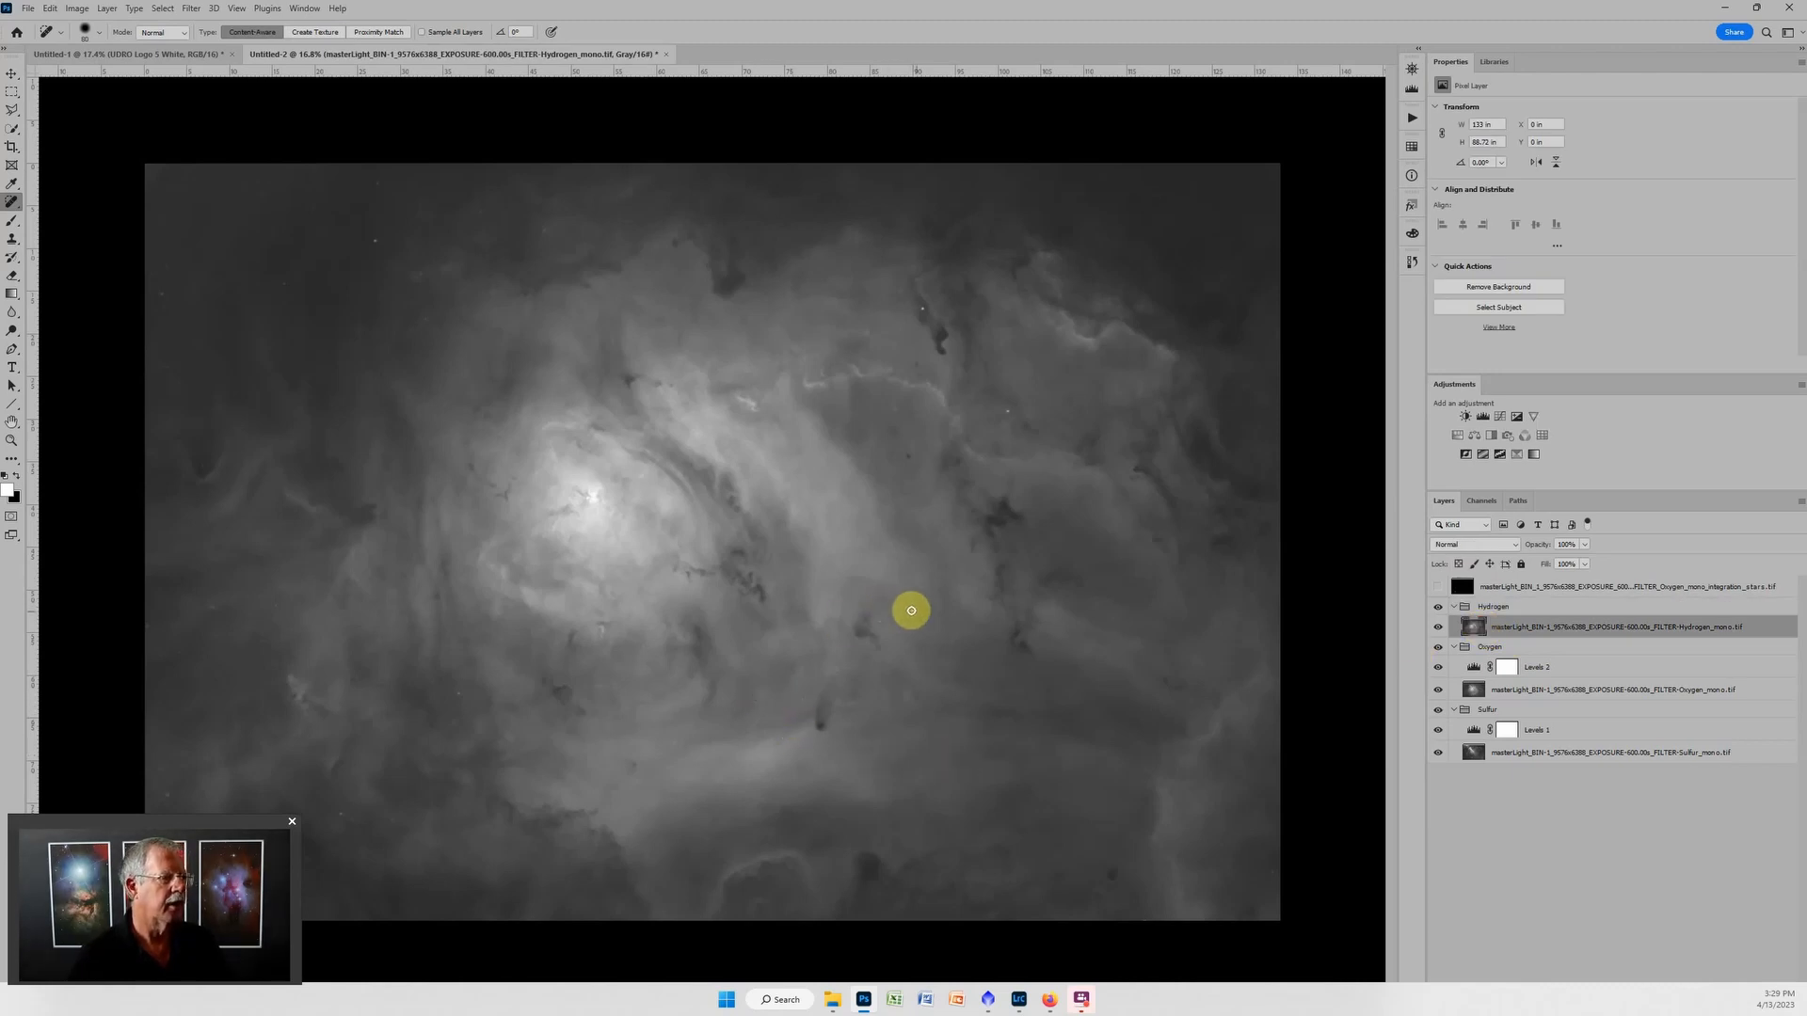
click(1006, 410)
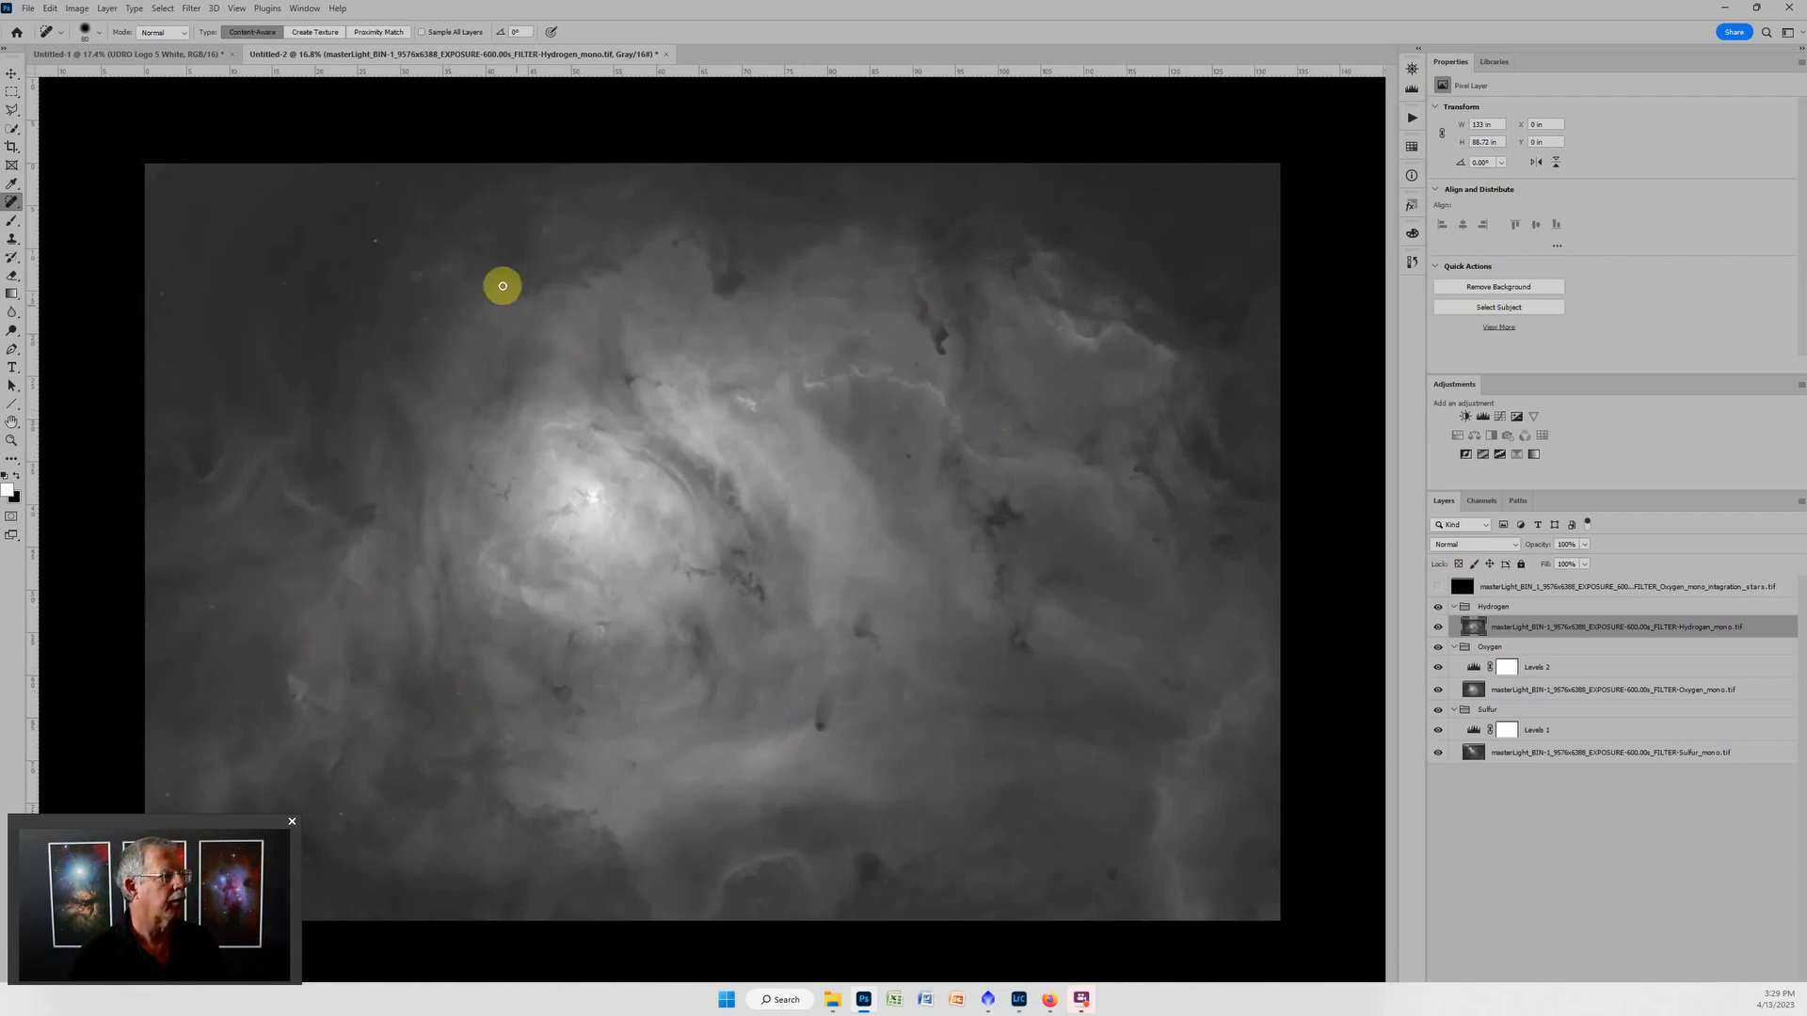
click(374, 240)
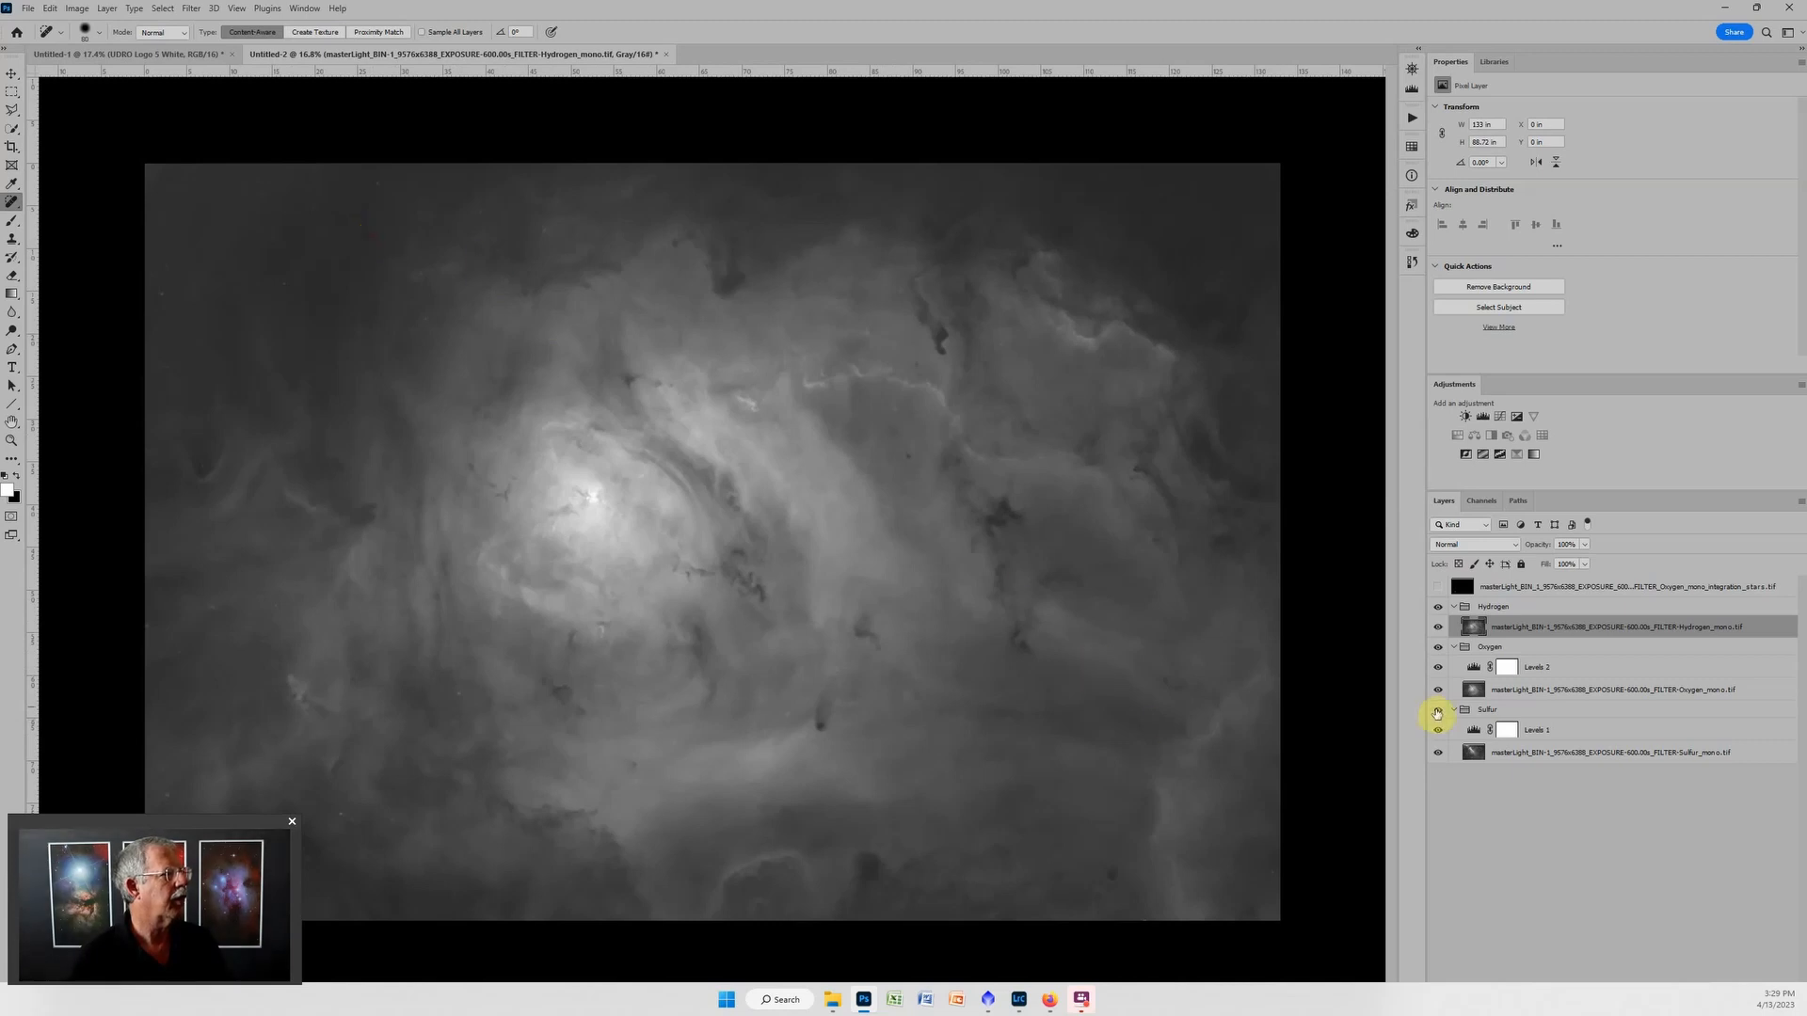
click(1483, 416)
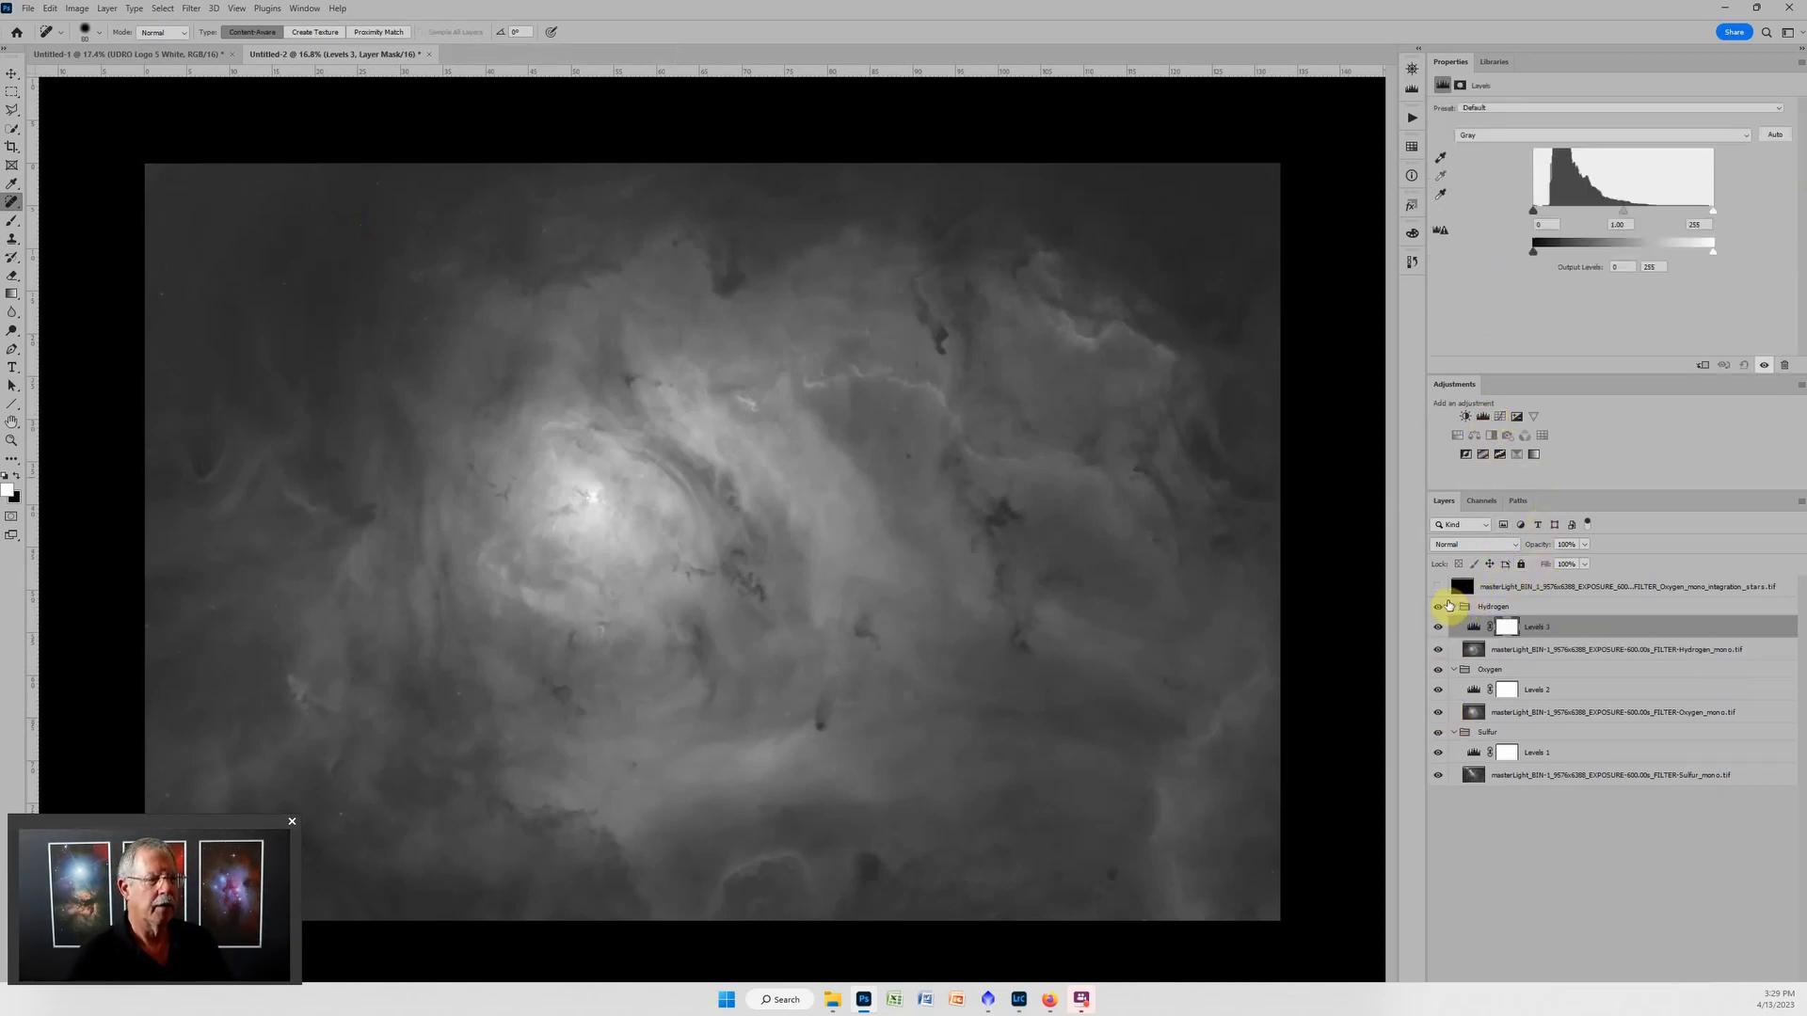
Show the stars layer, put it in a group named Stars, and add a Levels adjustment layer inside it.
click(1438, 586)
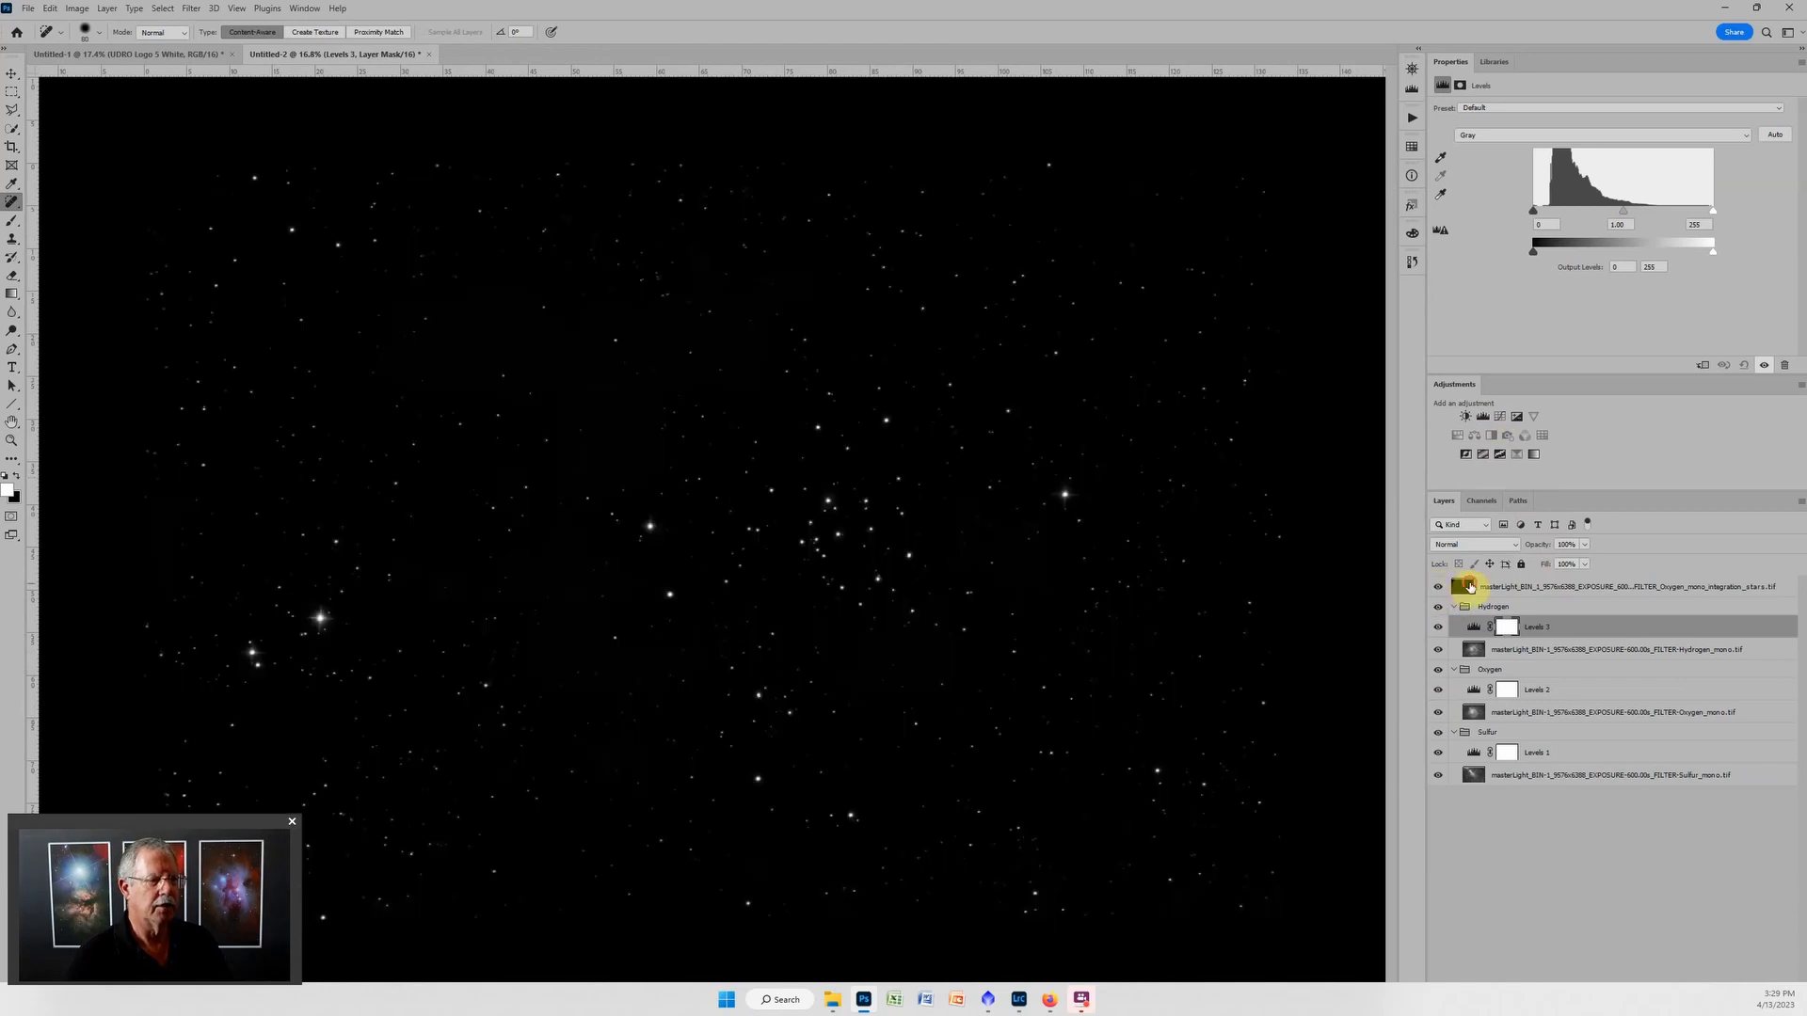
click(1469, 586)
key(ctrl+g)
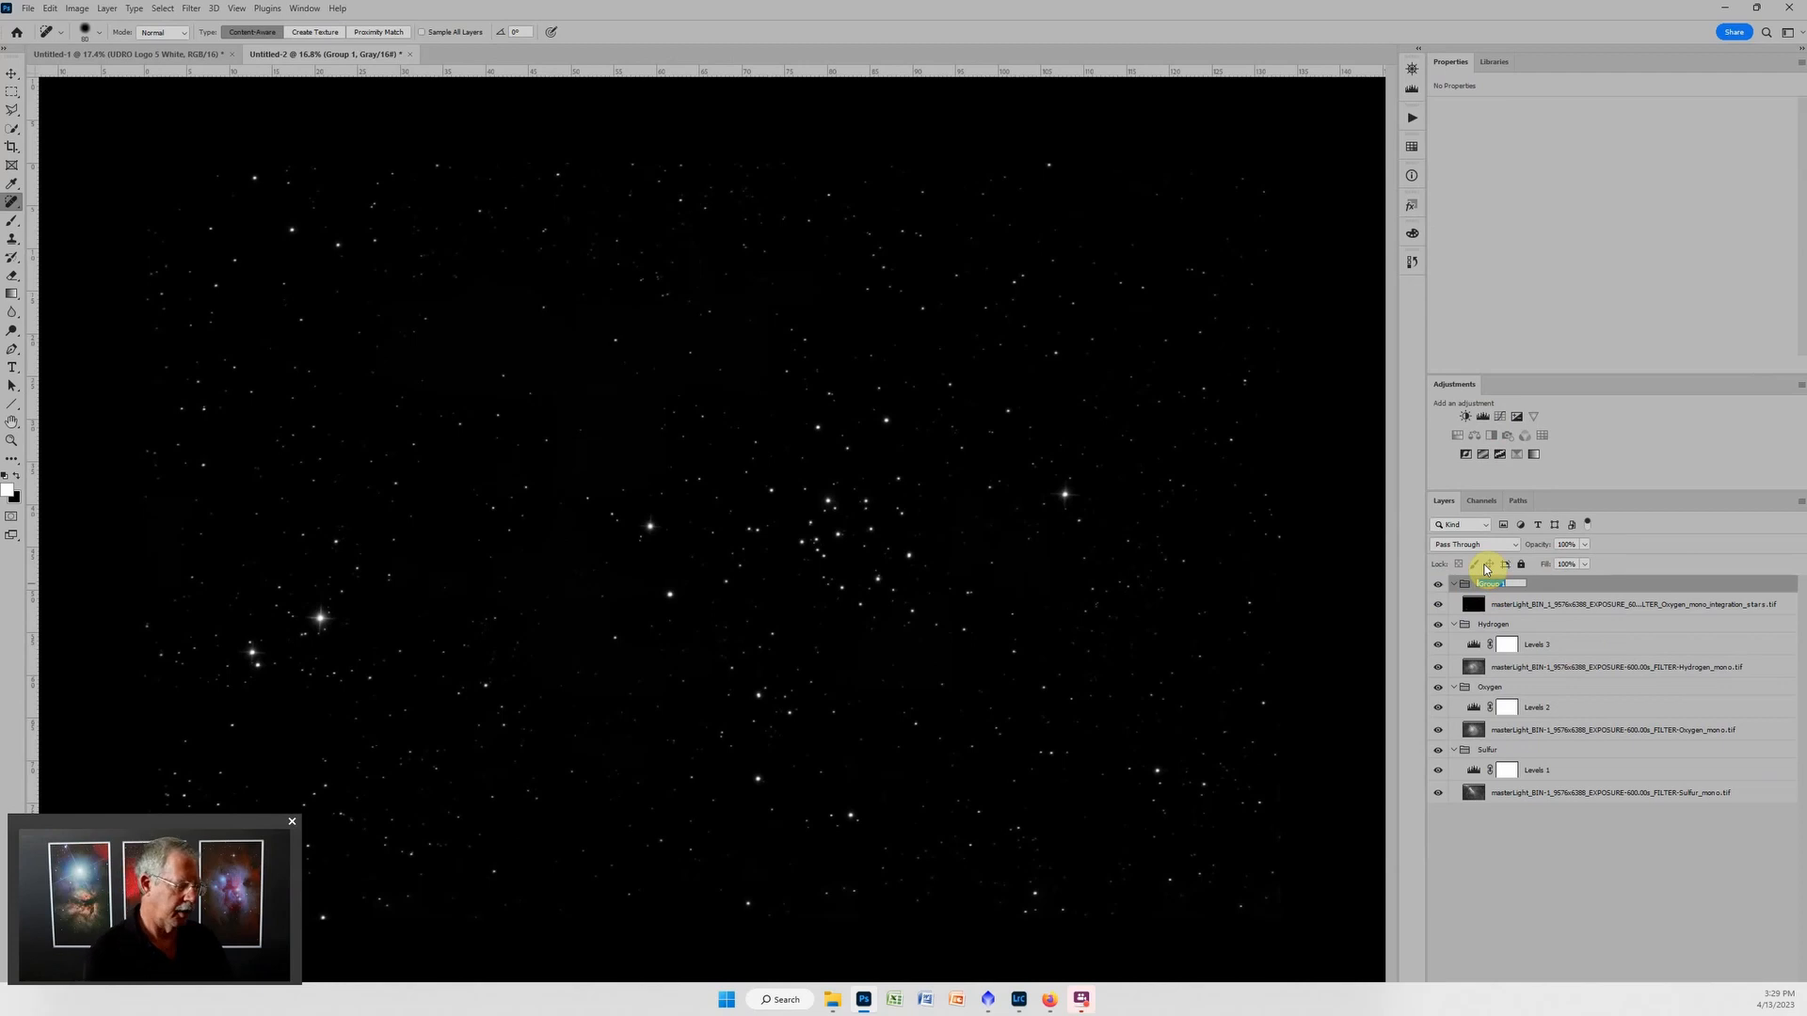
text(Stars)
key(Return)
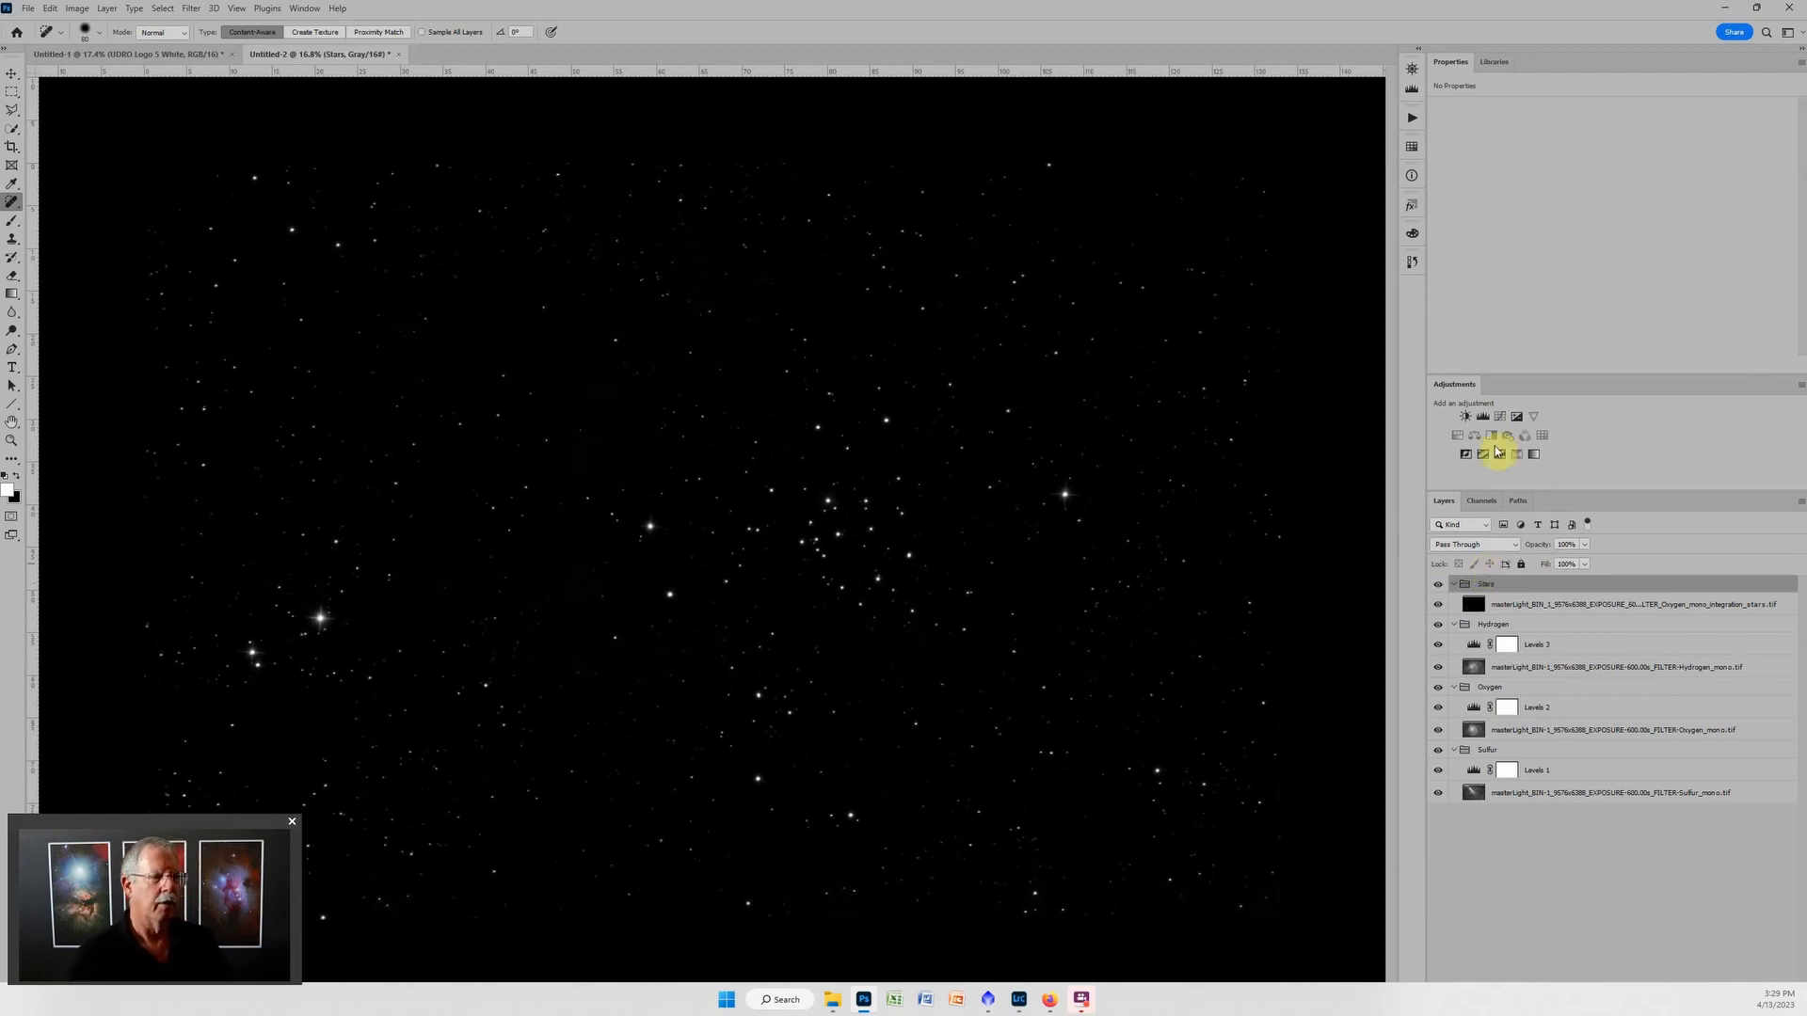
click(1485, 416)
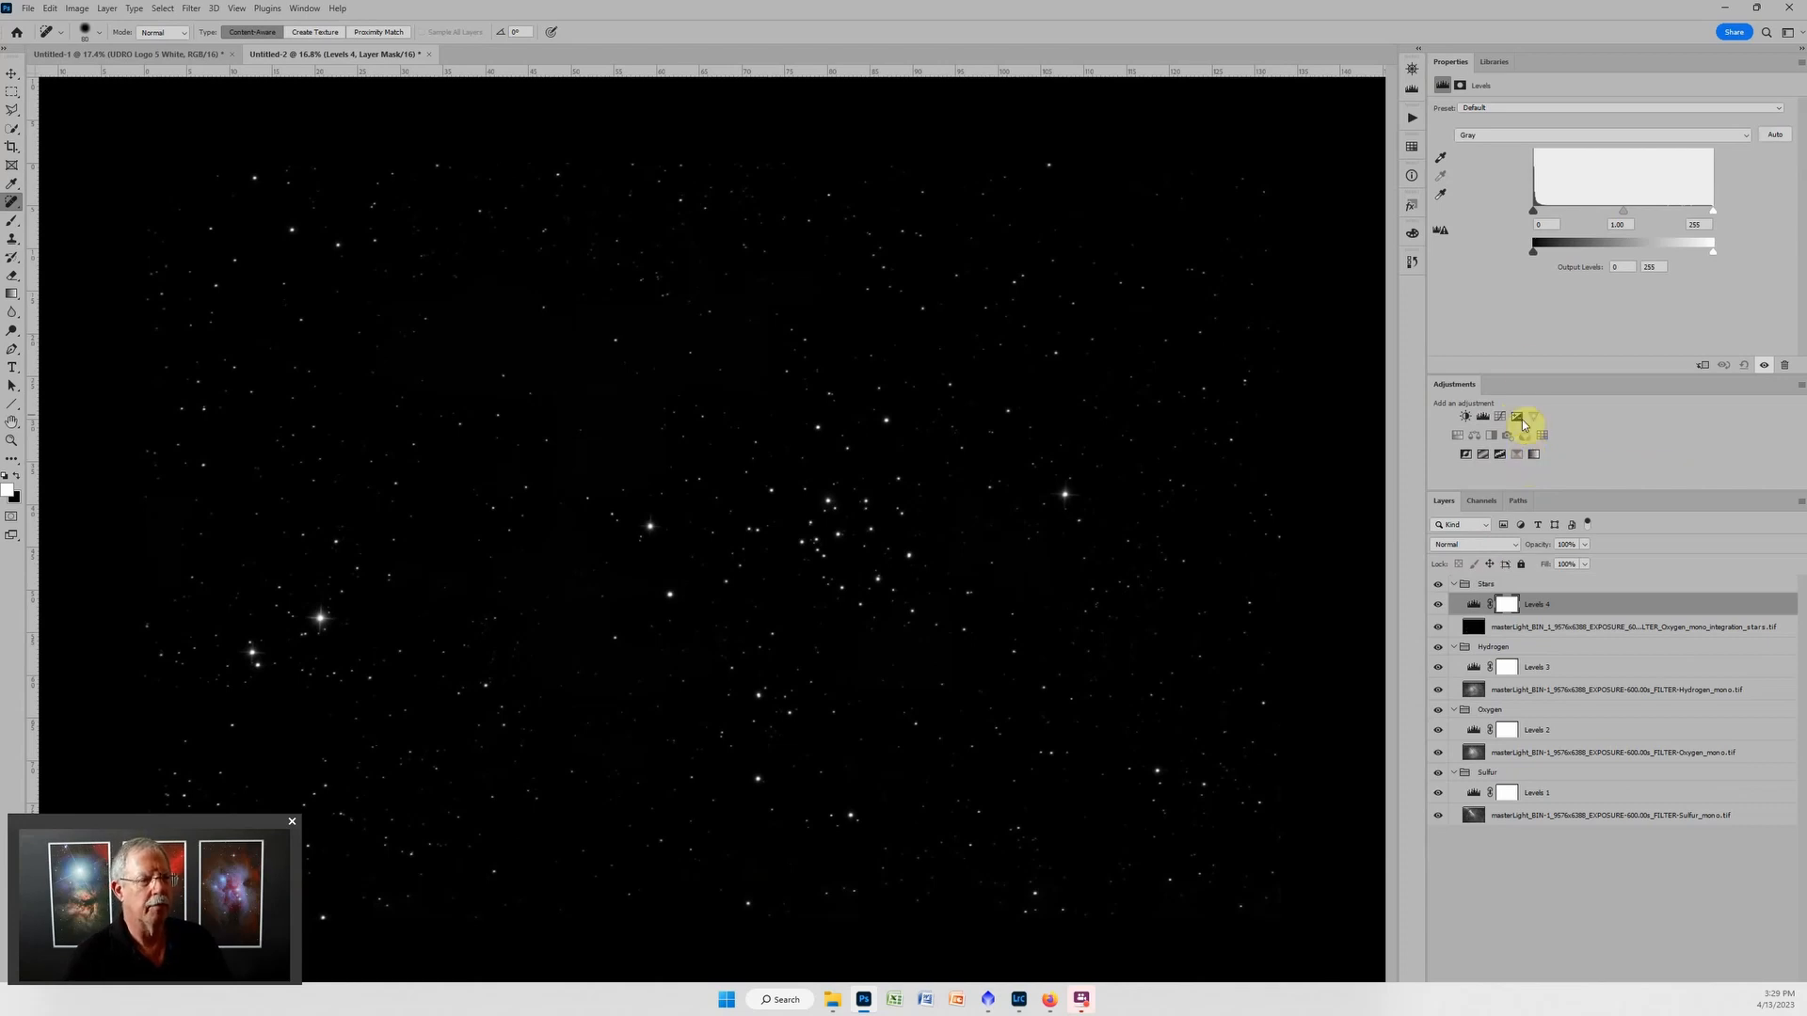
Set the Stars group's blend mode to Screen, collapse the group and hide it.
click(1542, 587)
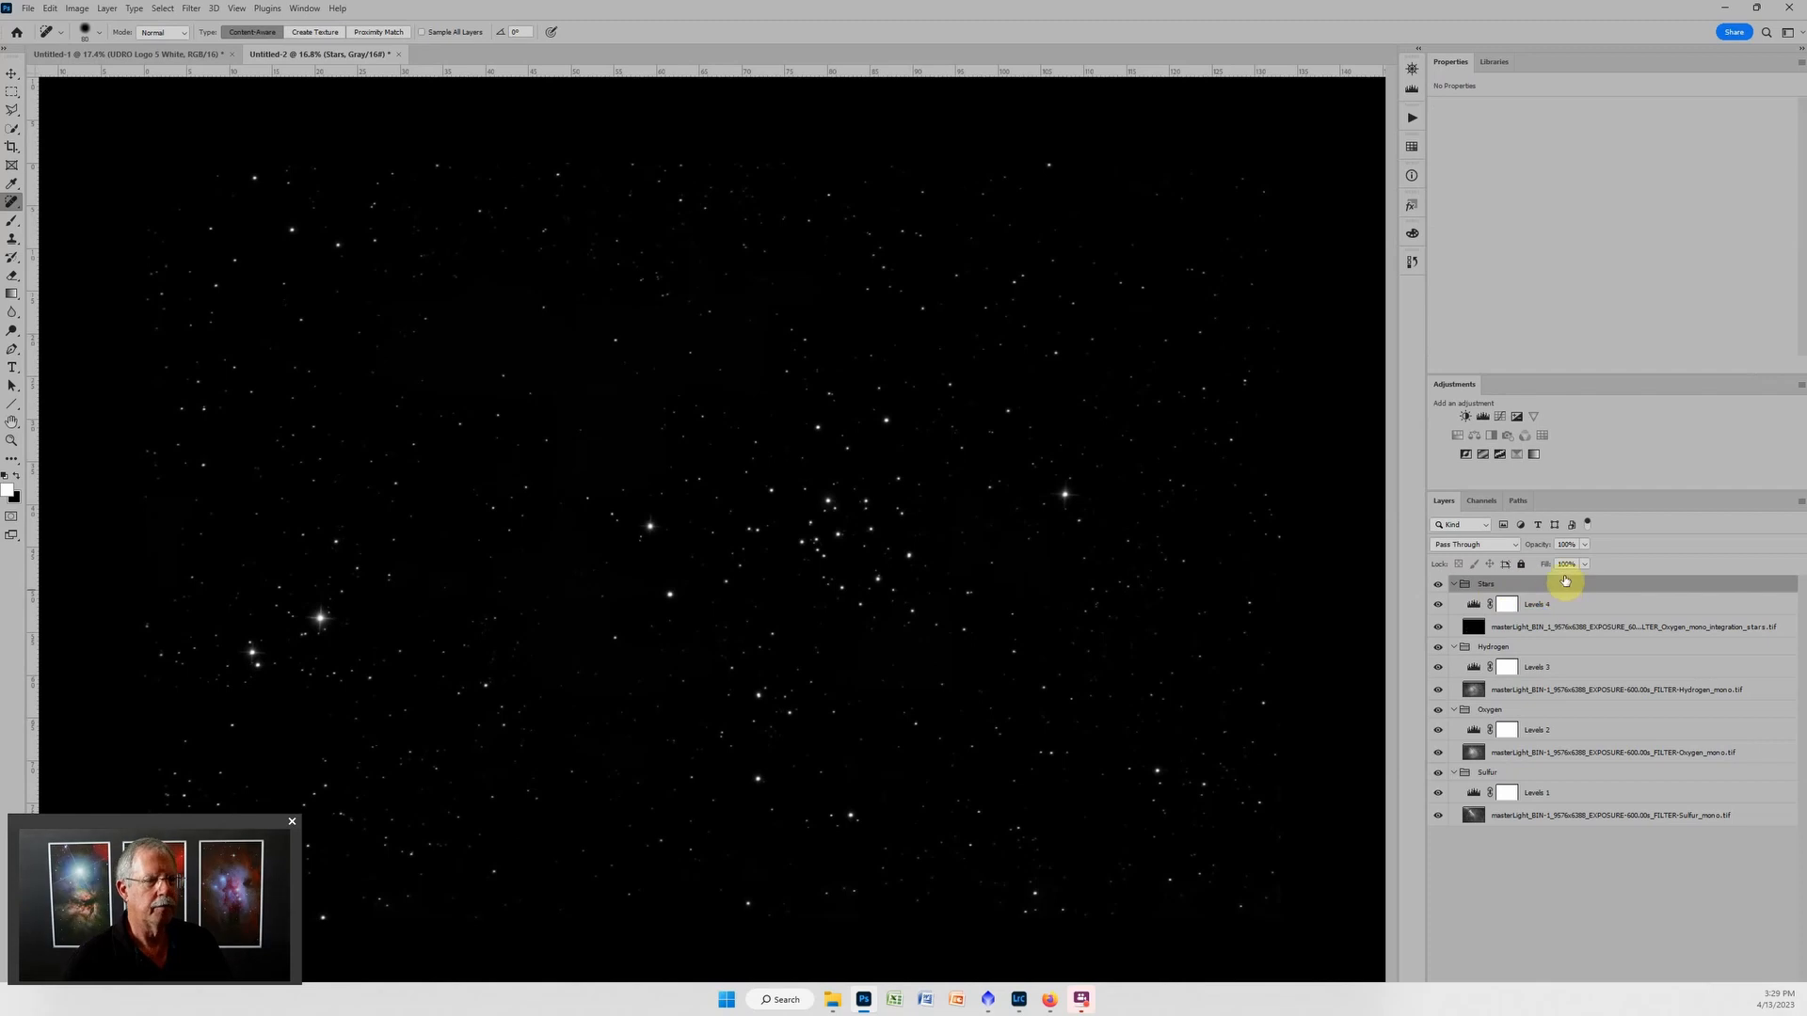
click(1511, 548)
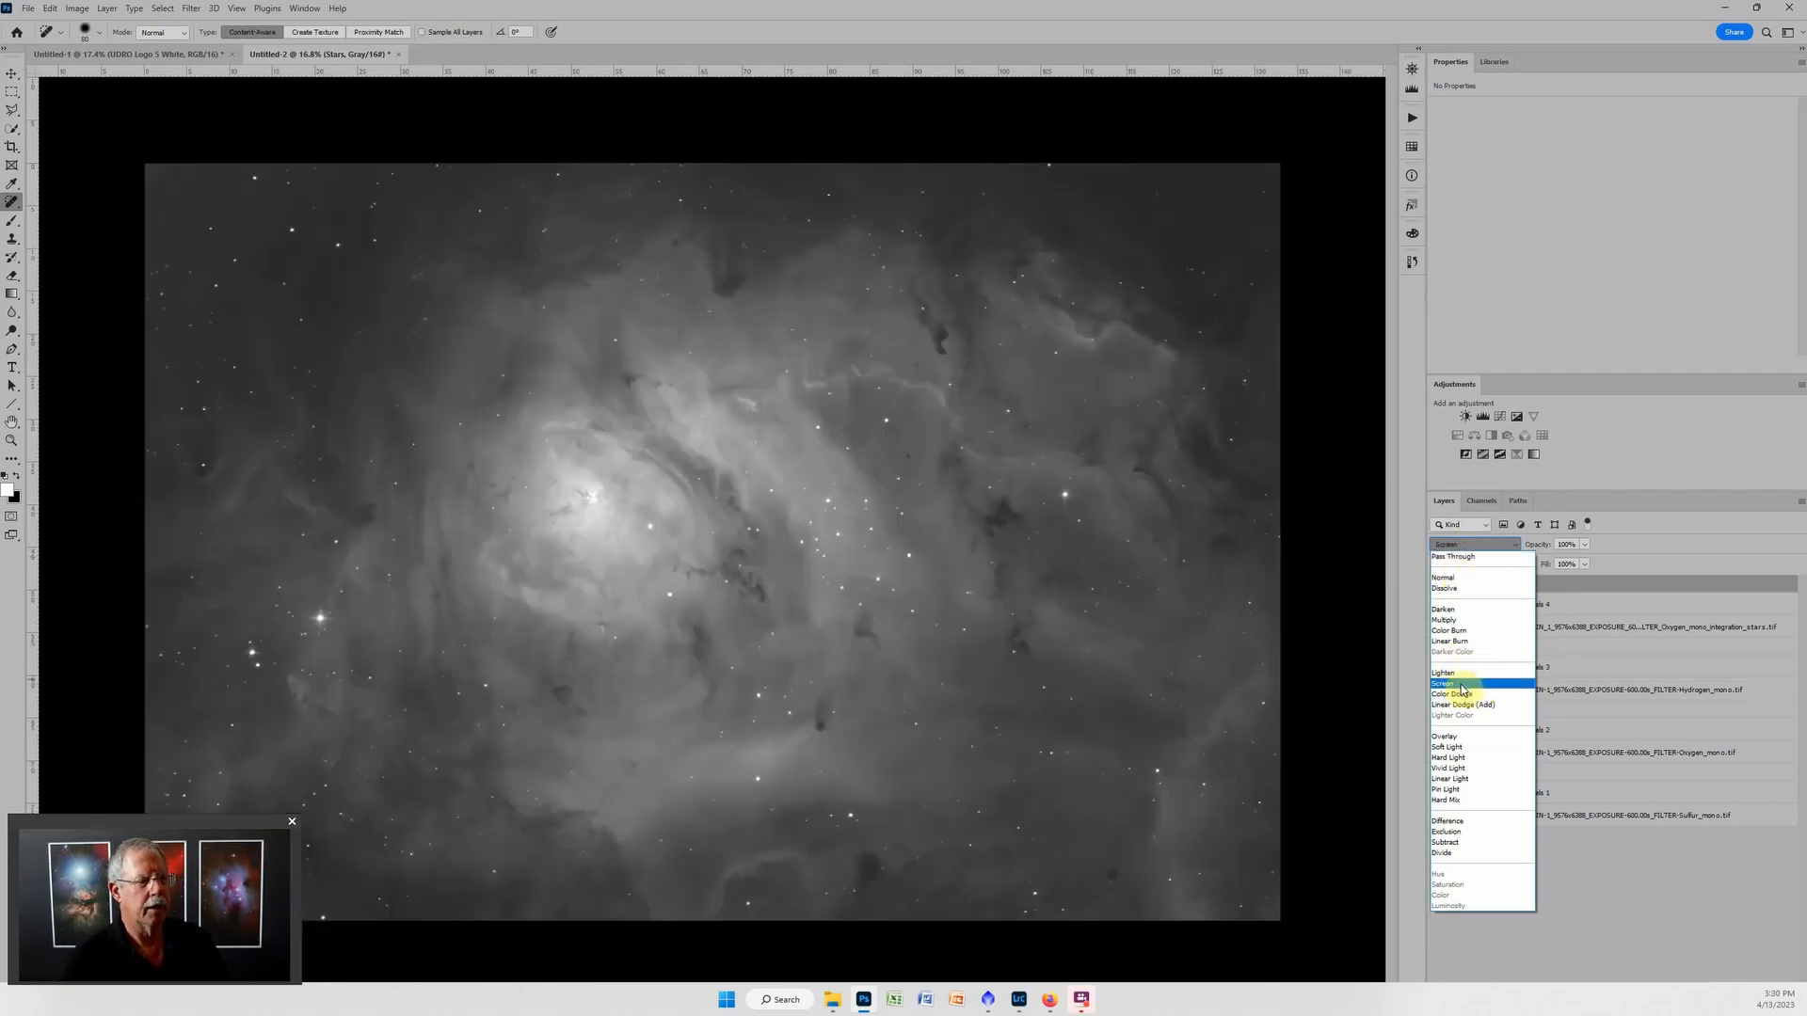
click(1458, 687)
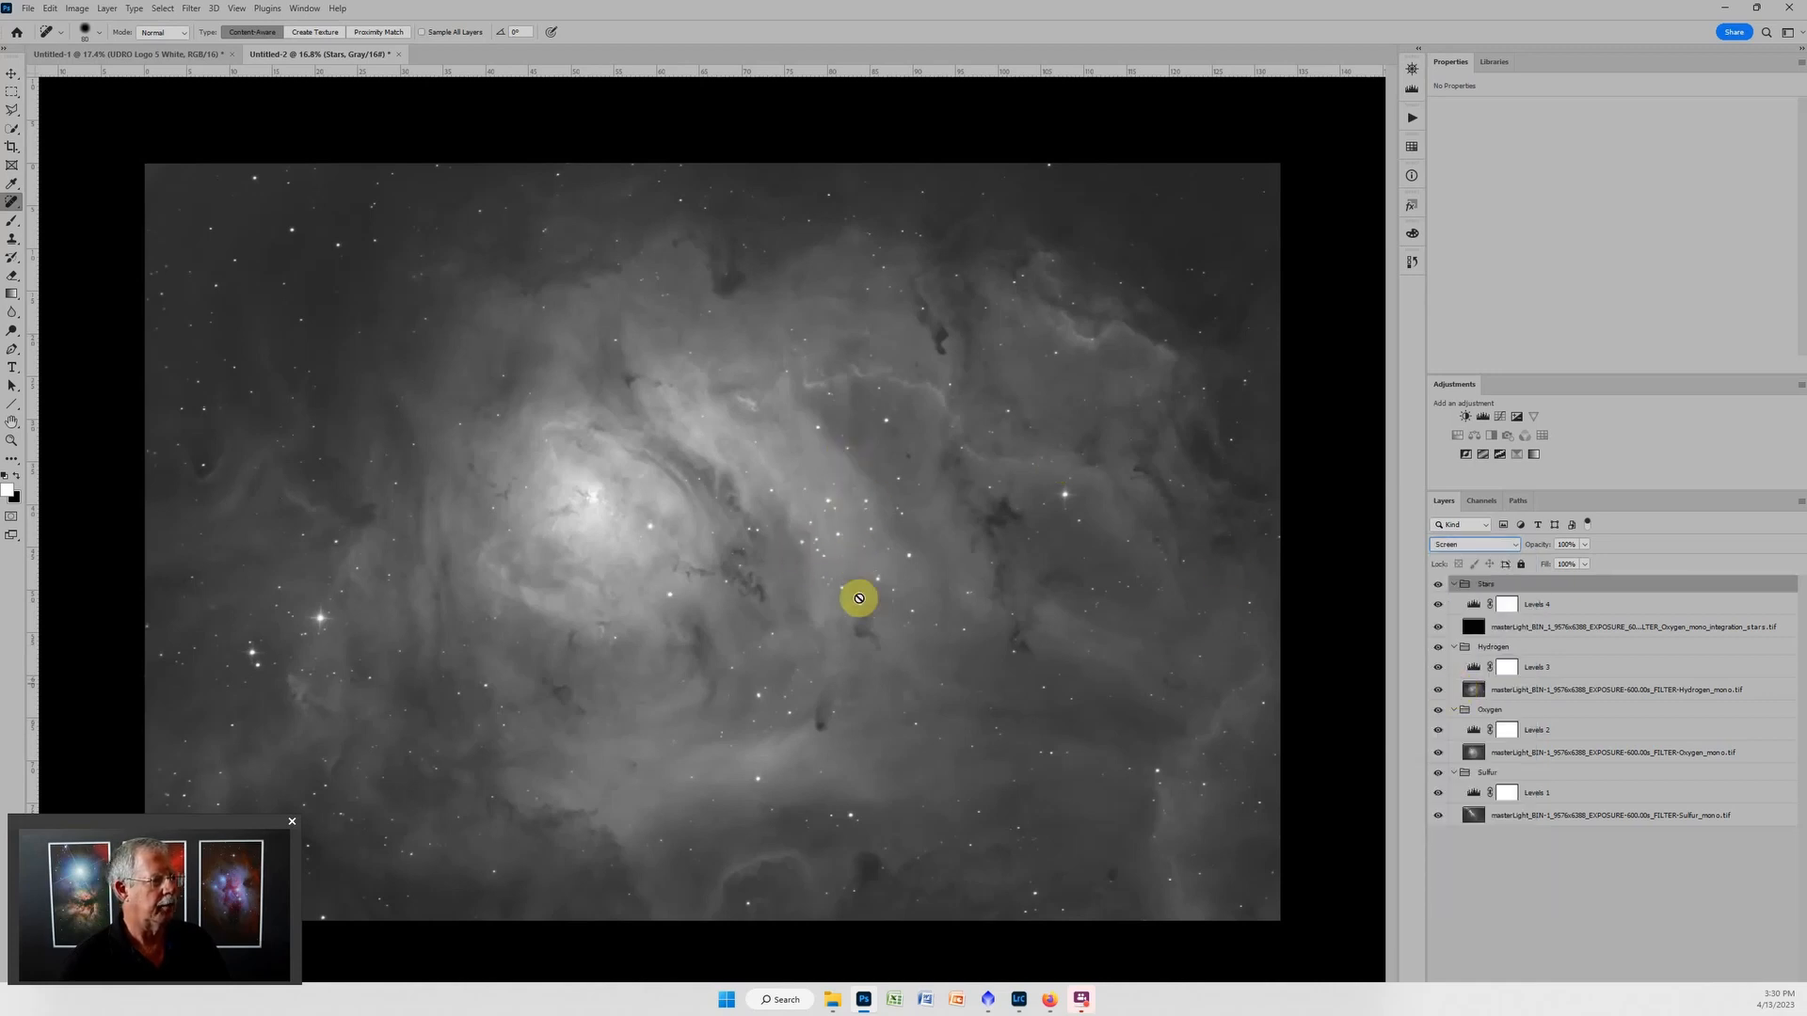
click(1454, 584)
click(1438, 584)
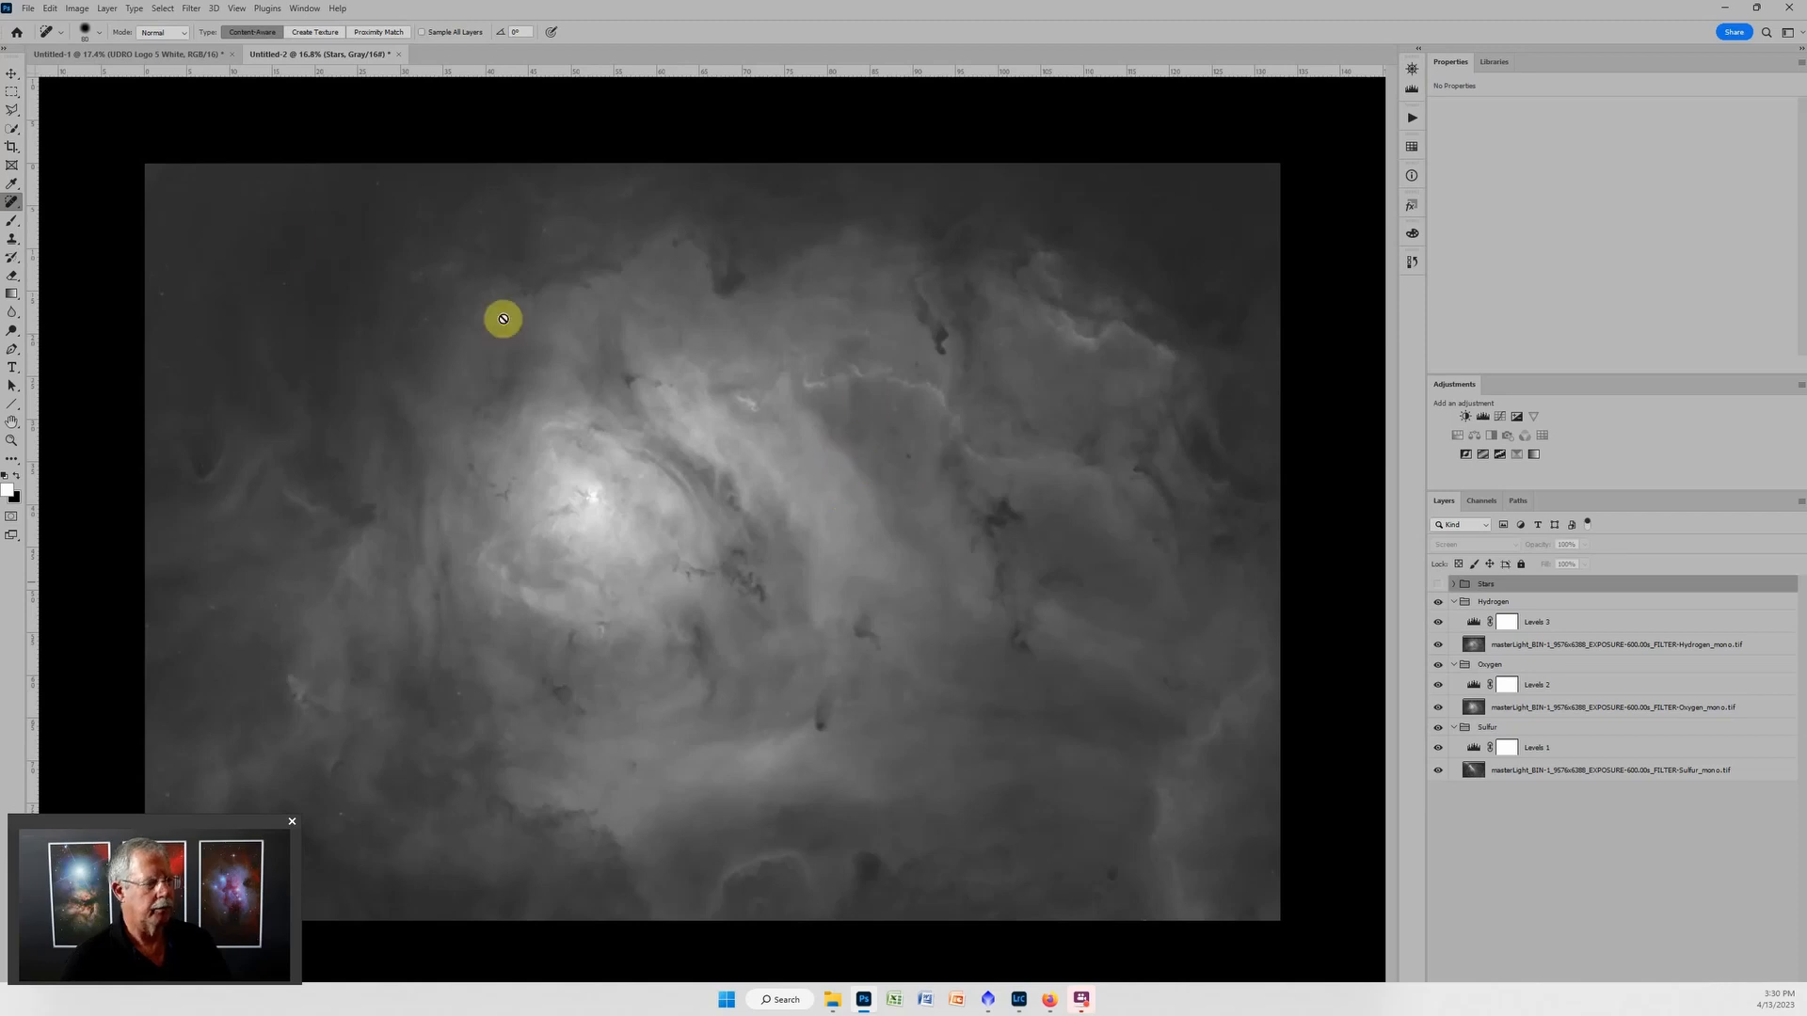
Convert the document from grayscale to RGB Color without merging the layers.
click(77, 8)
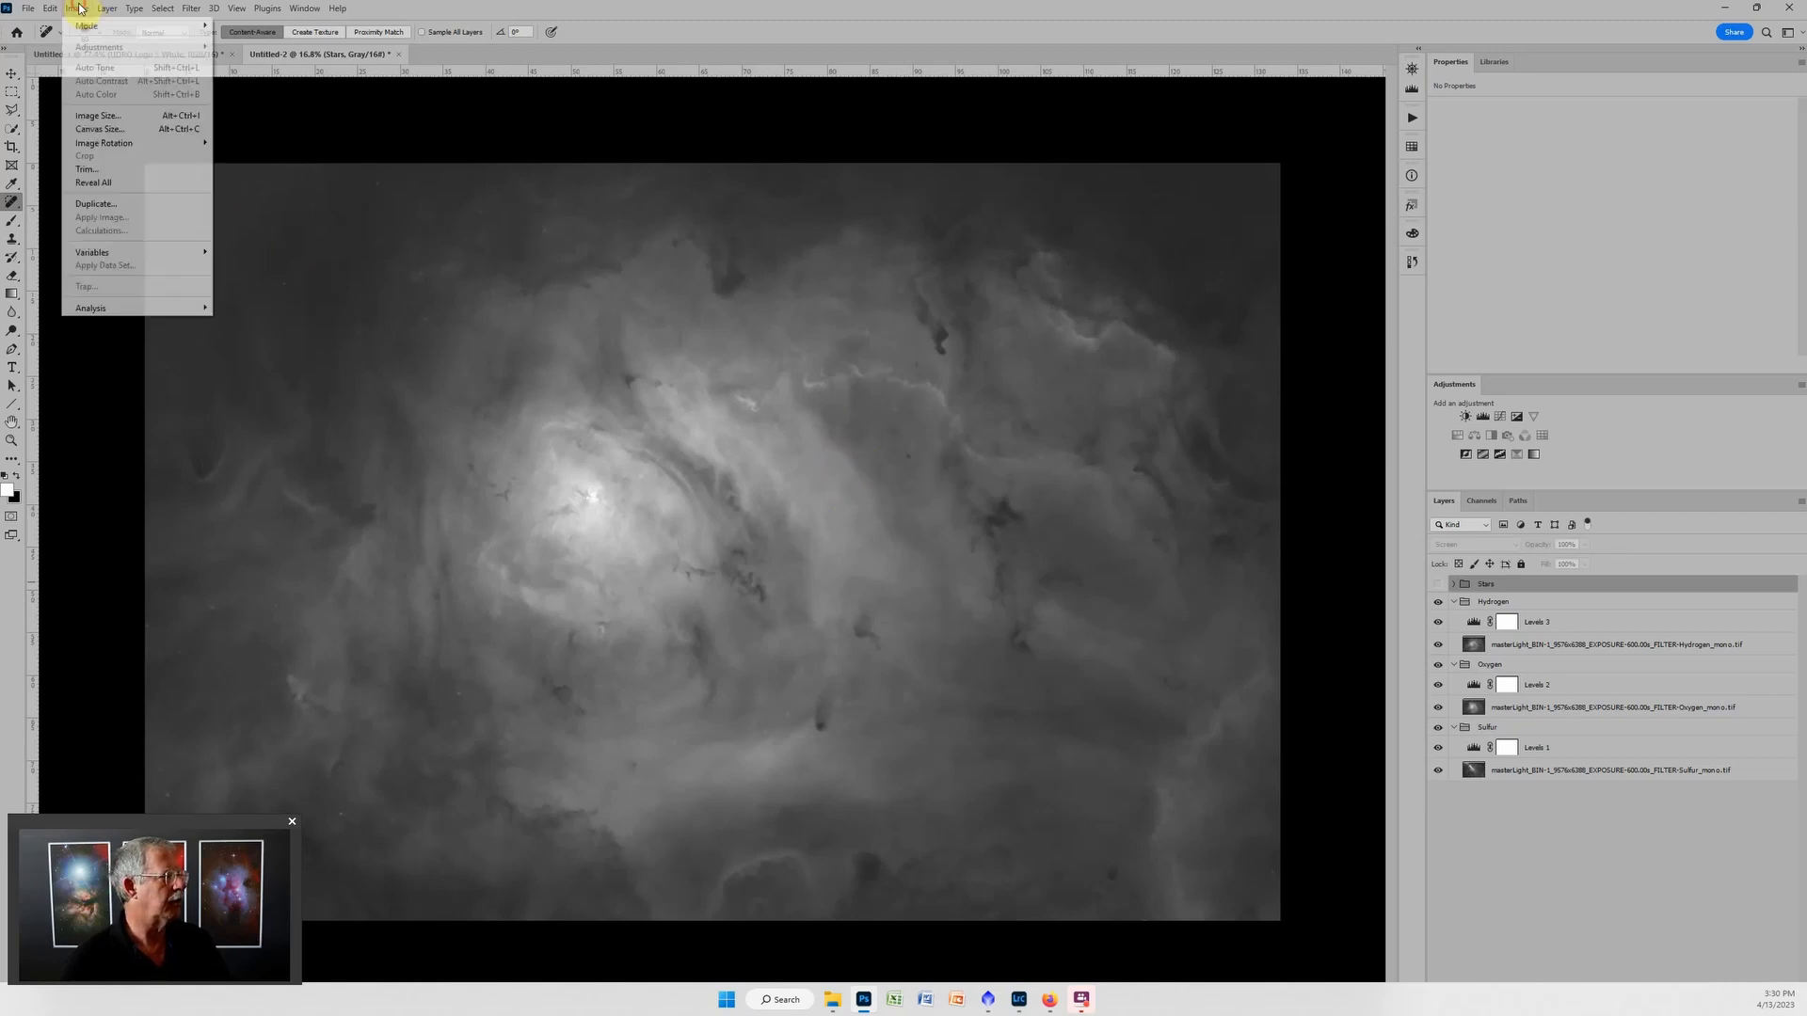
mouse_move(103, 25)
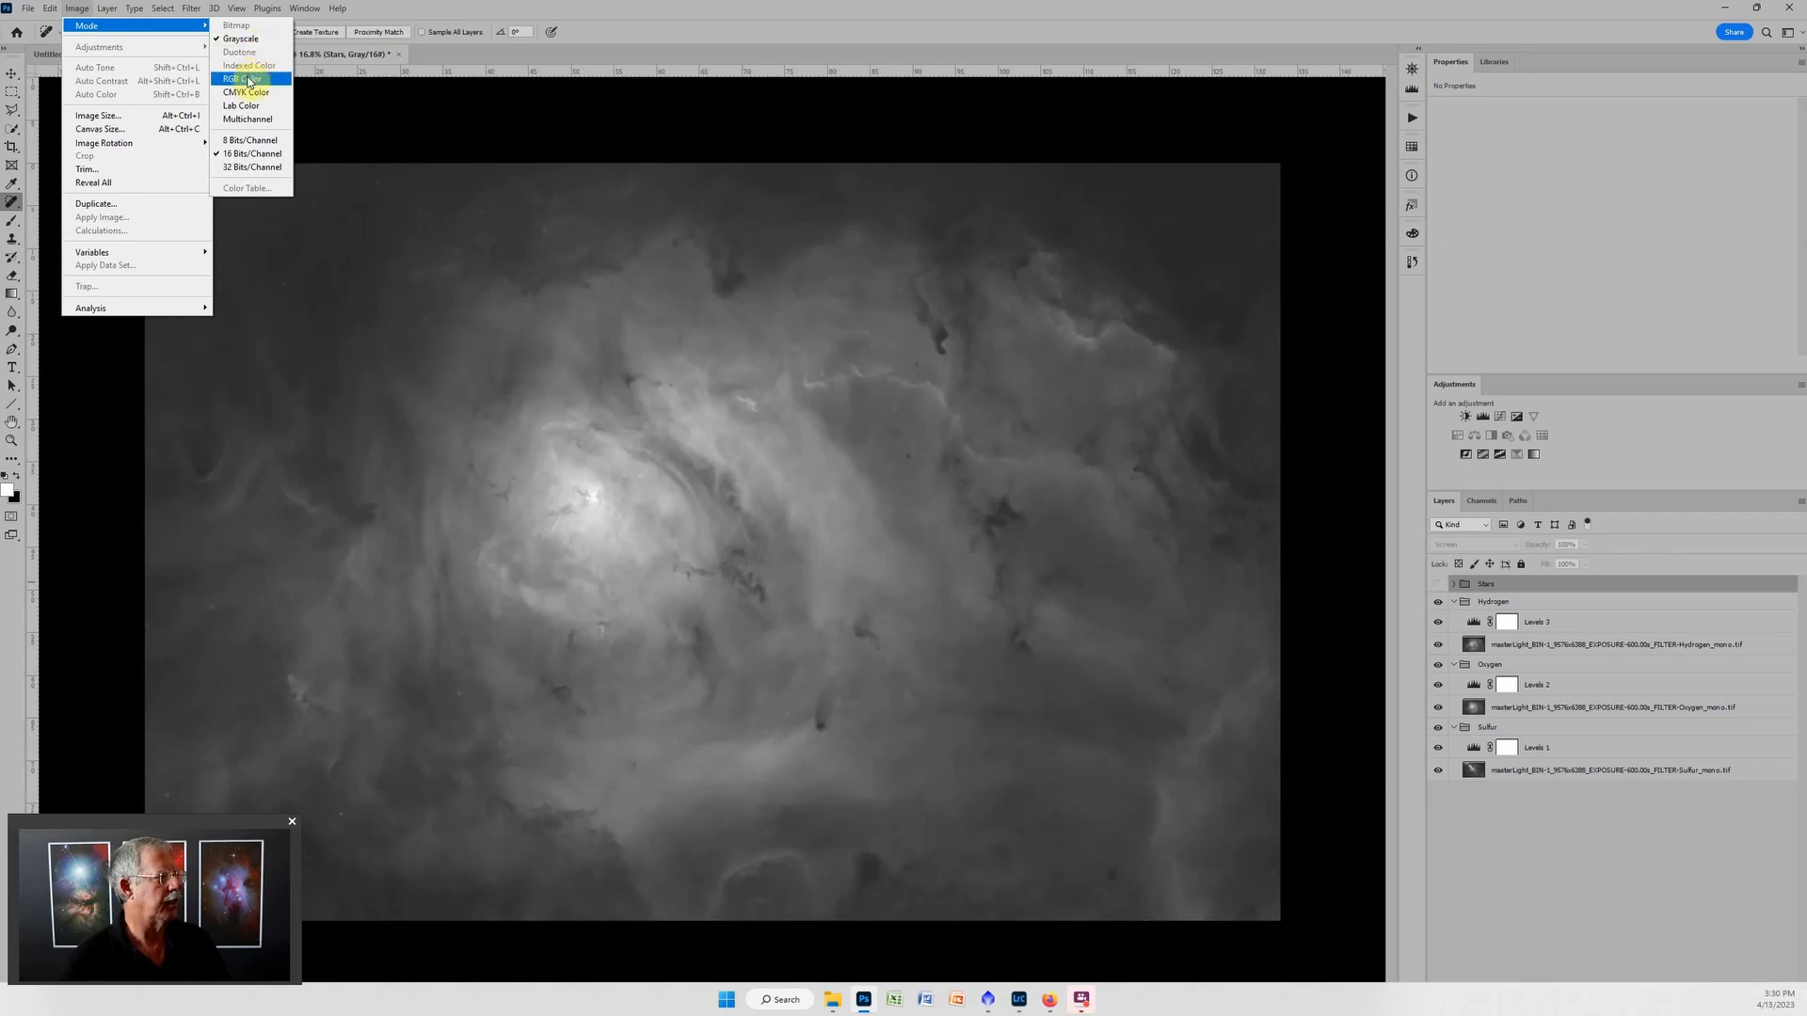
click(250, 83)
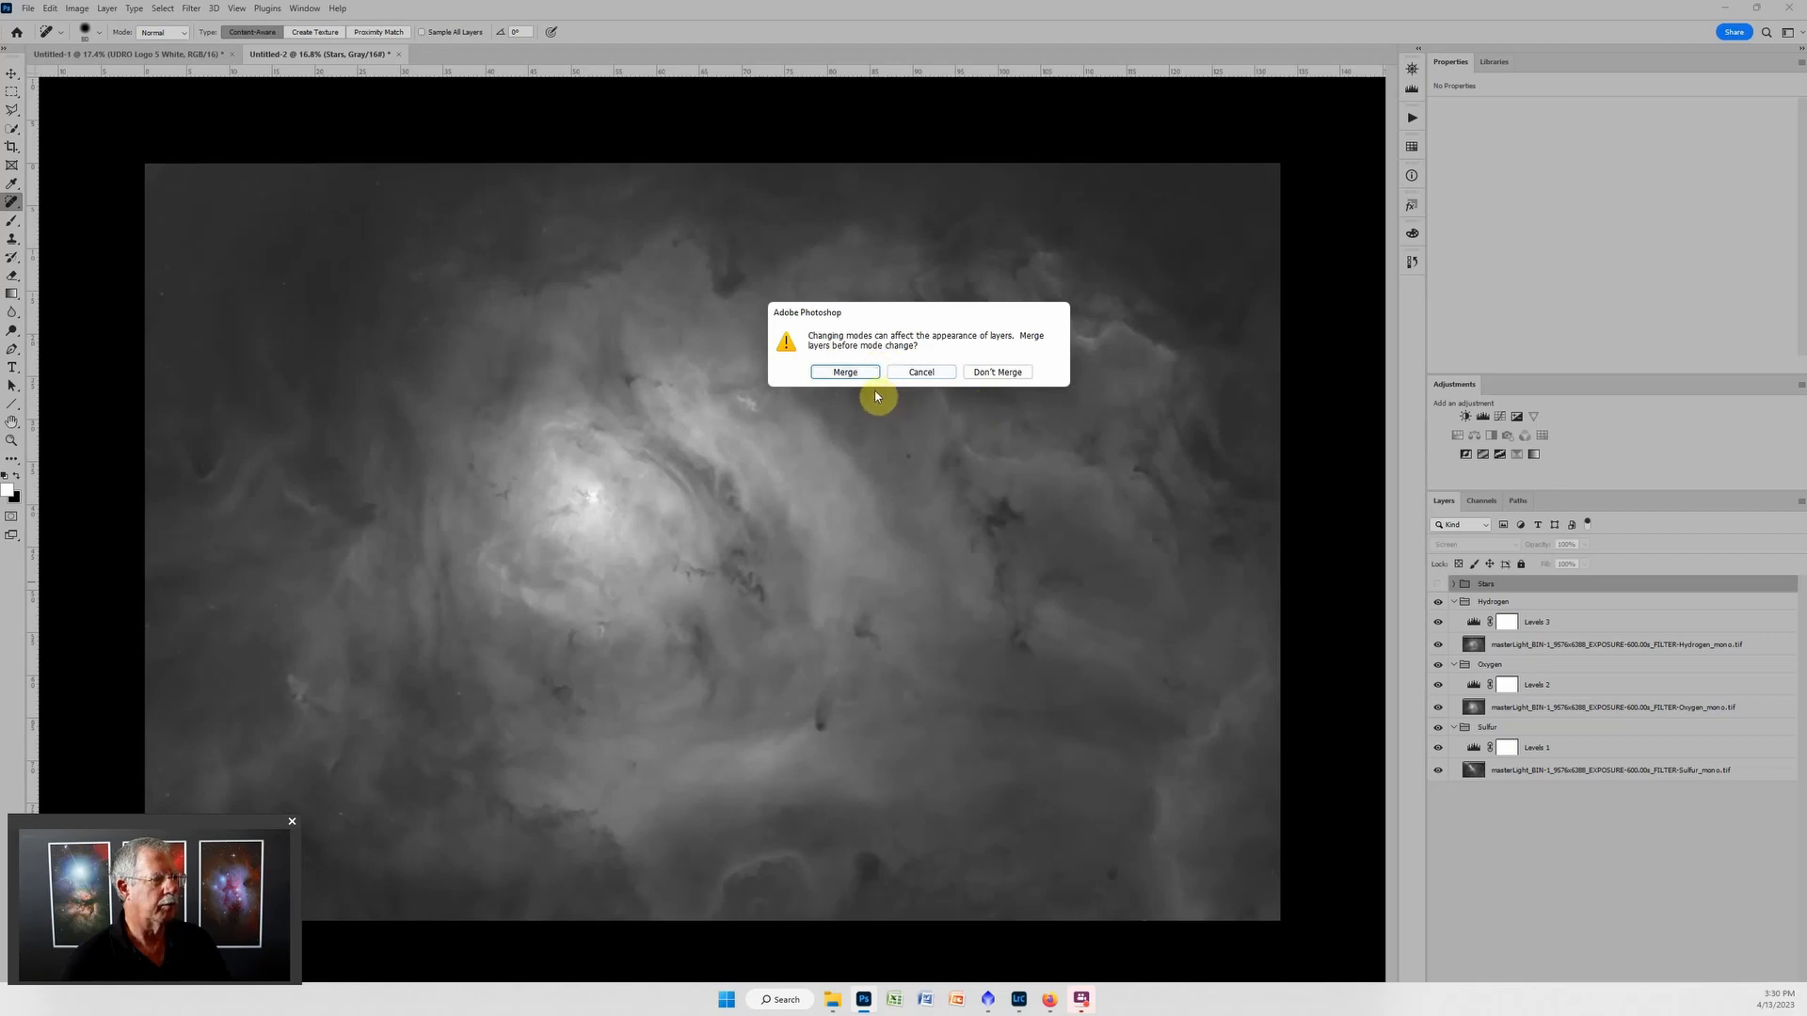
click(1001, 373)
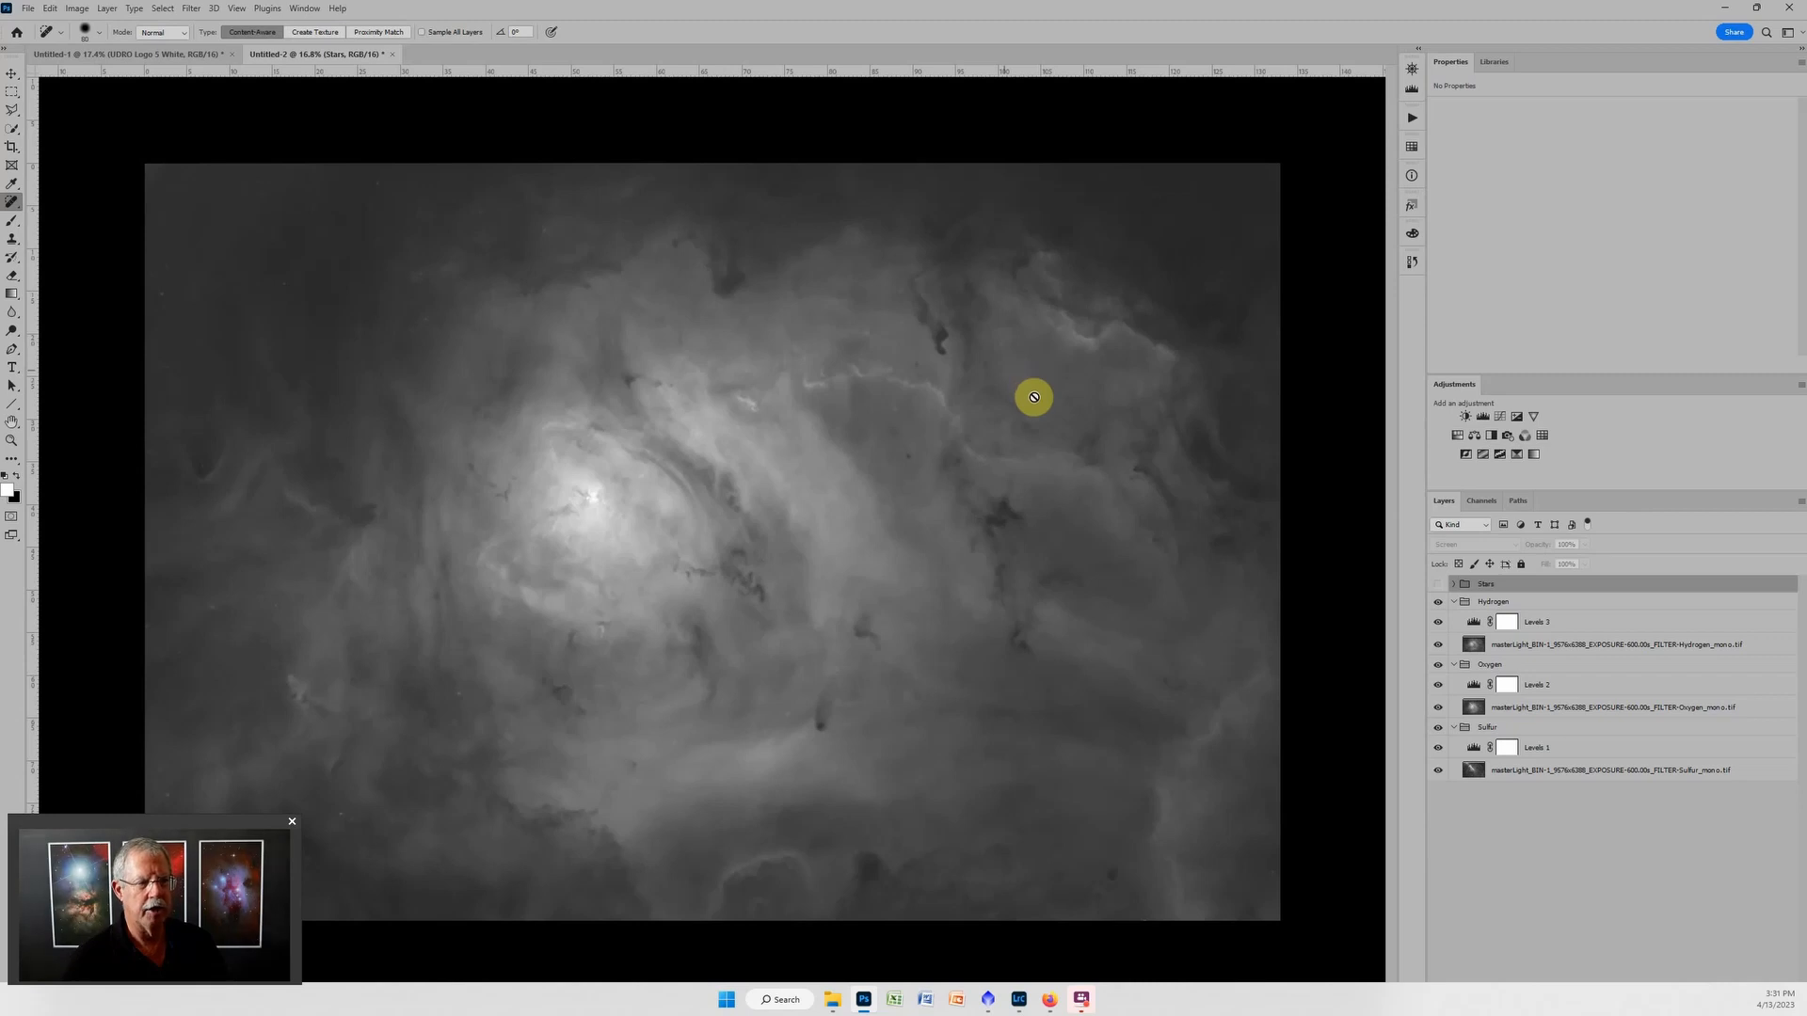
Hide the Hydrogen group and exclude the red channel from the Oxygen group's blending so it uses only green and blue.
click(1437, 602)
click(1517, 666)
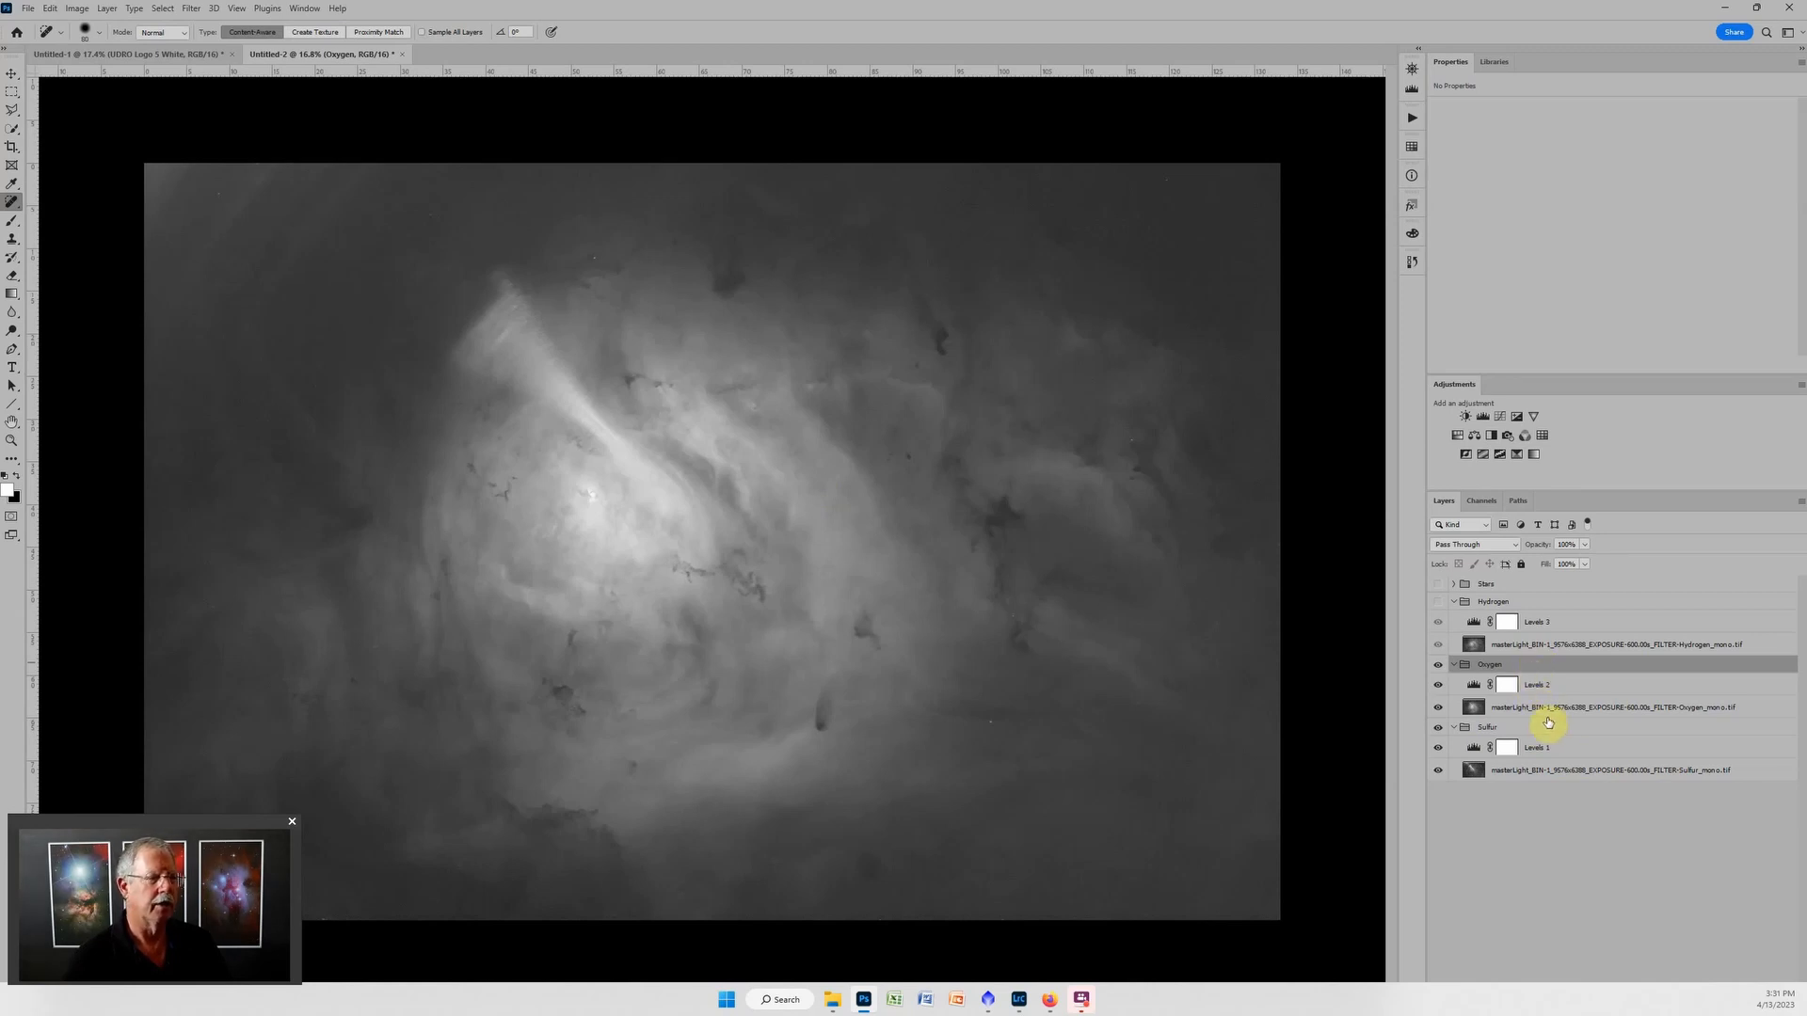
double_click(1542, 668)
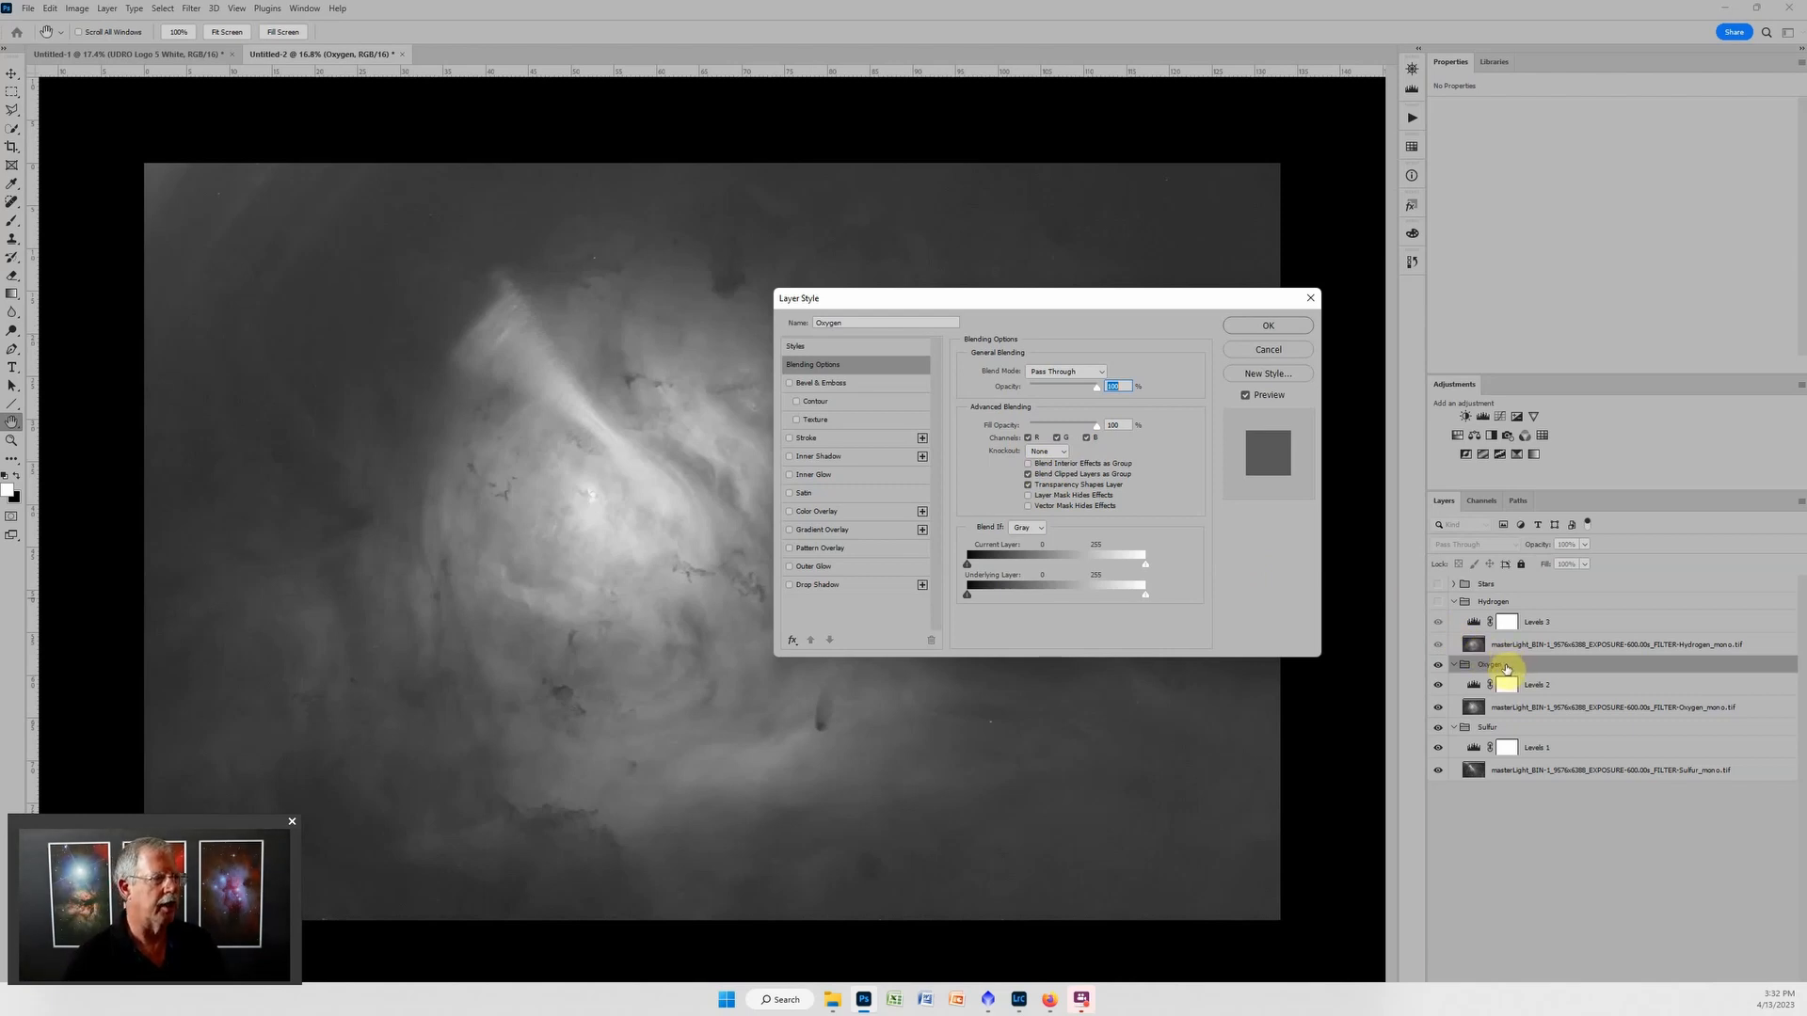
click(1029, 438)
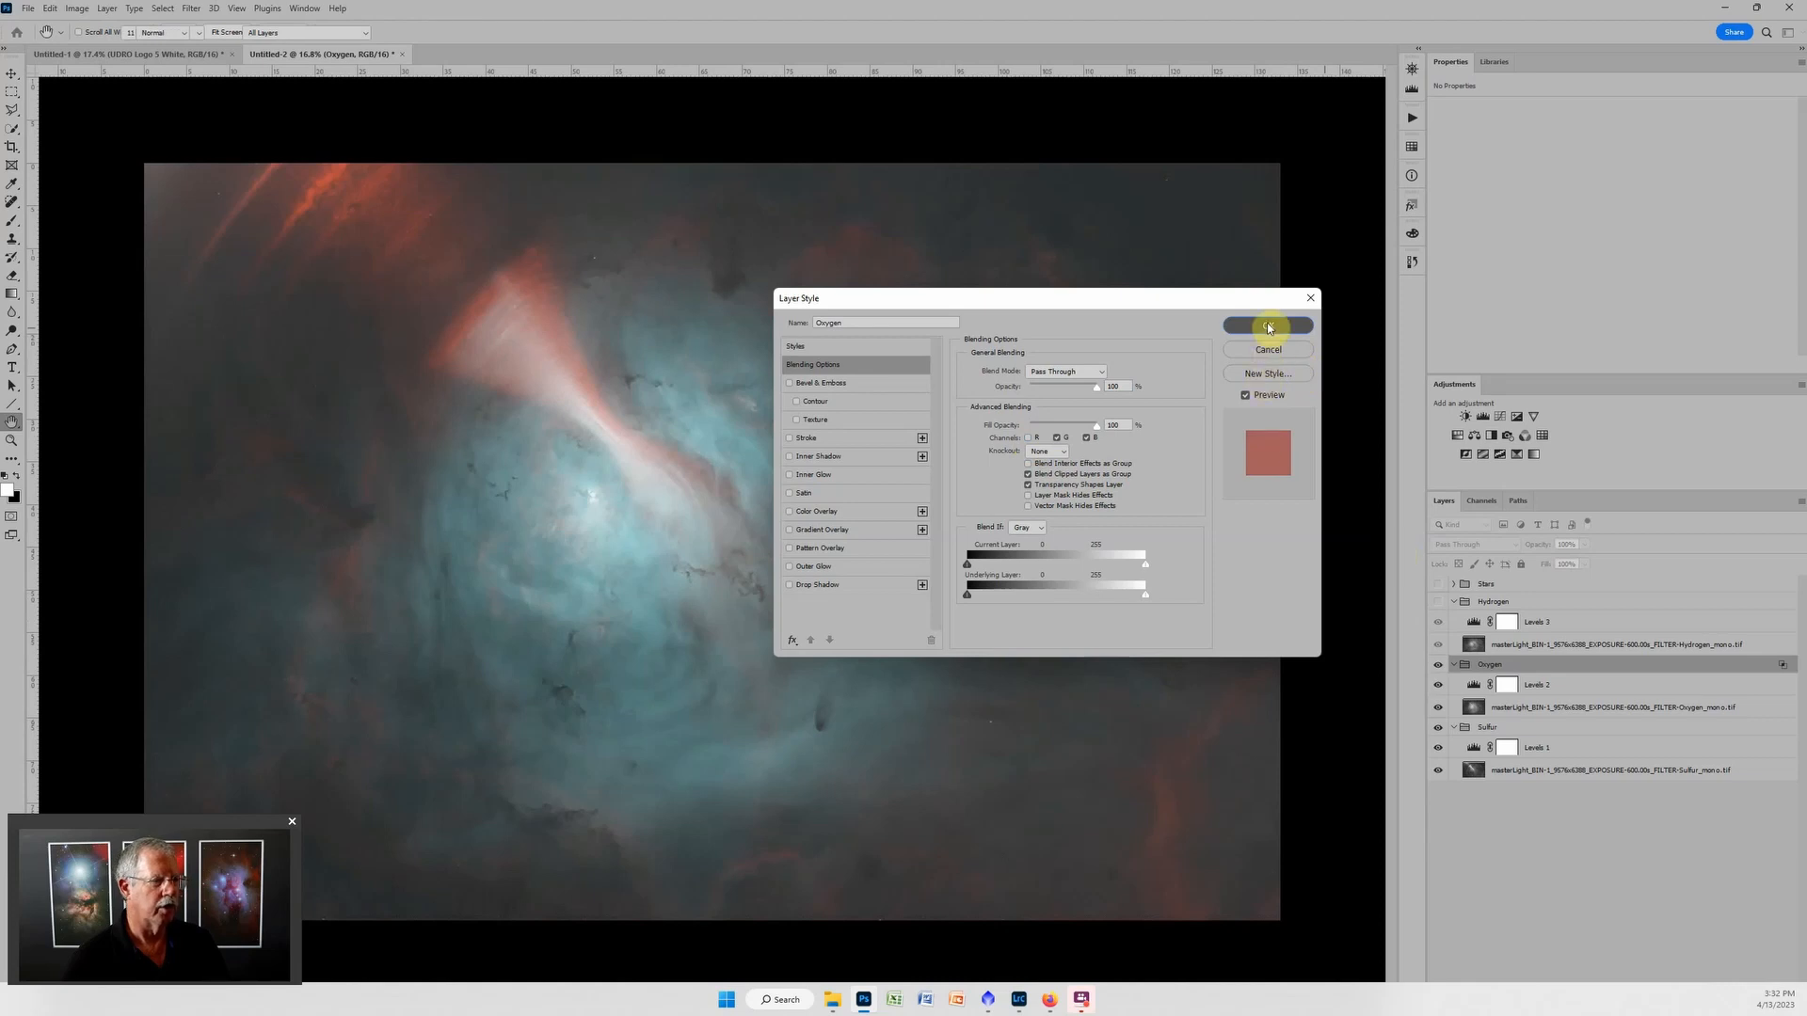
click(1268, 324)
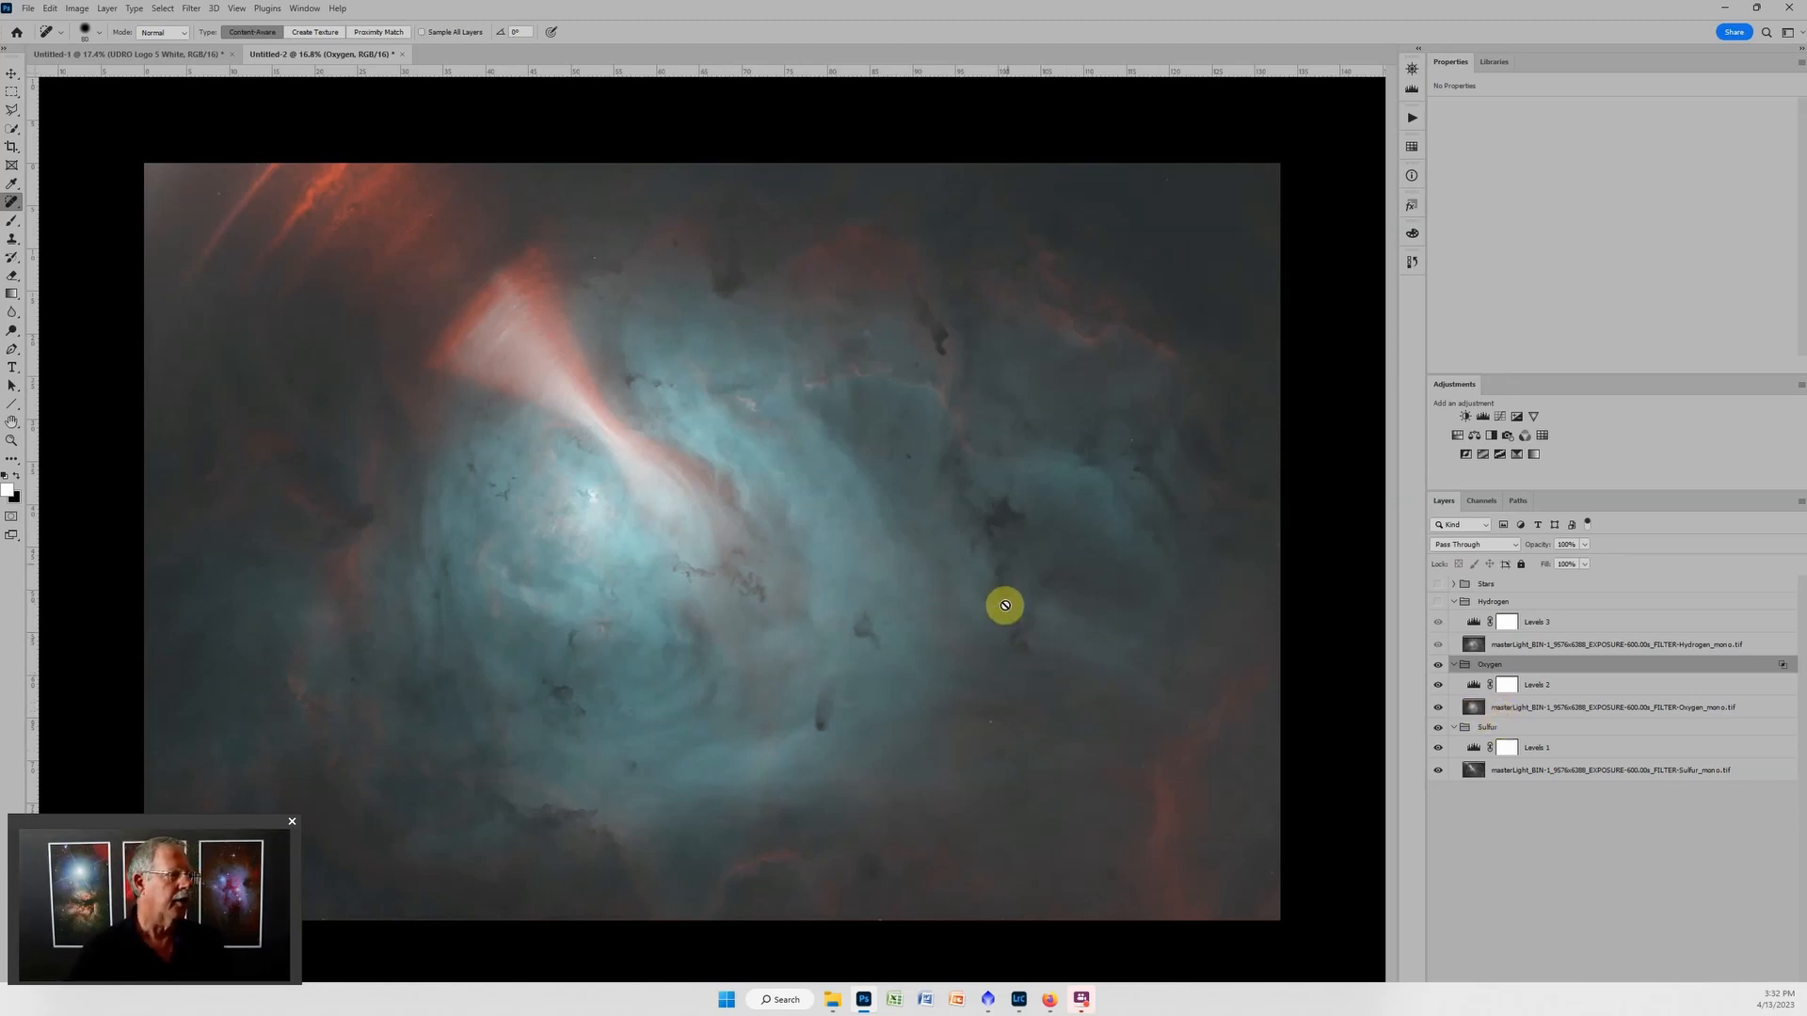
Select the Hydrogen group and make it visible.
click(1506, 602)
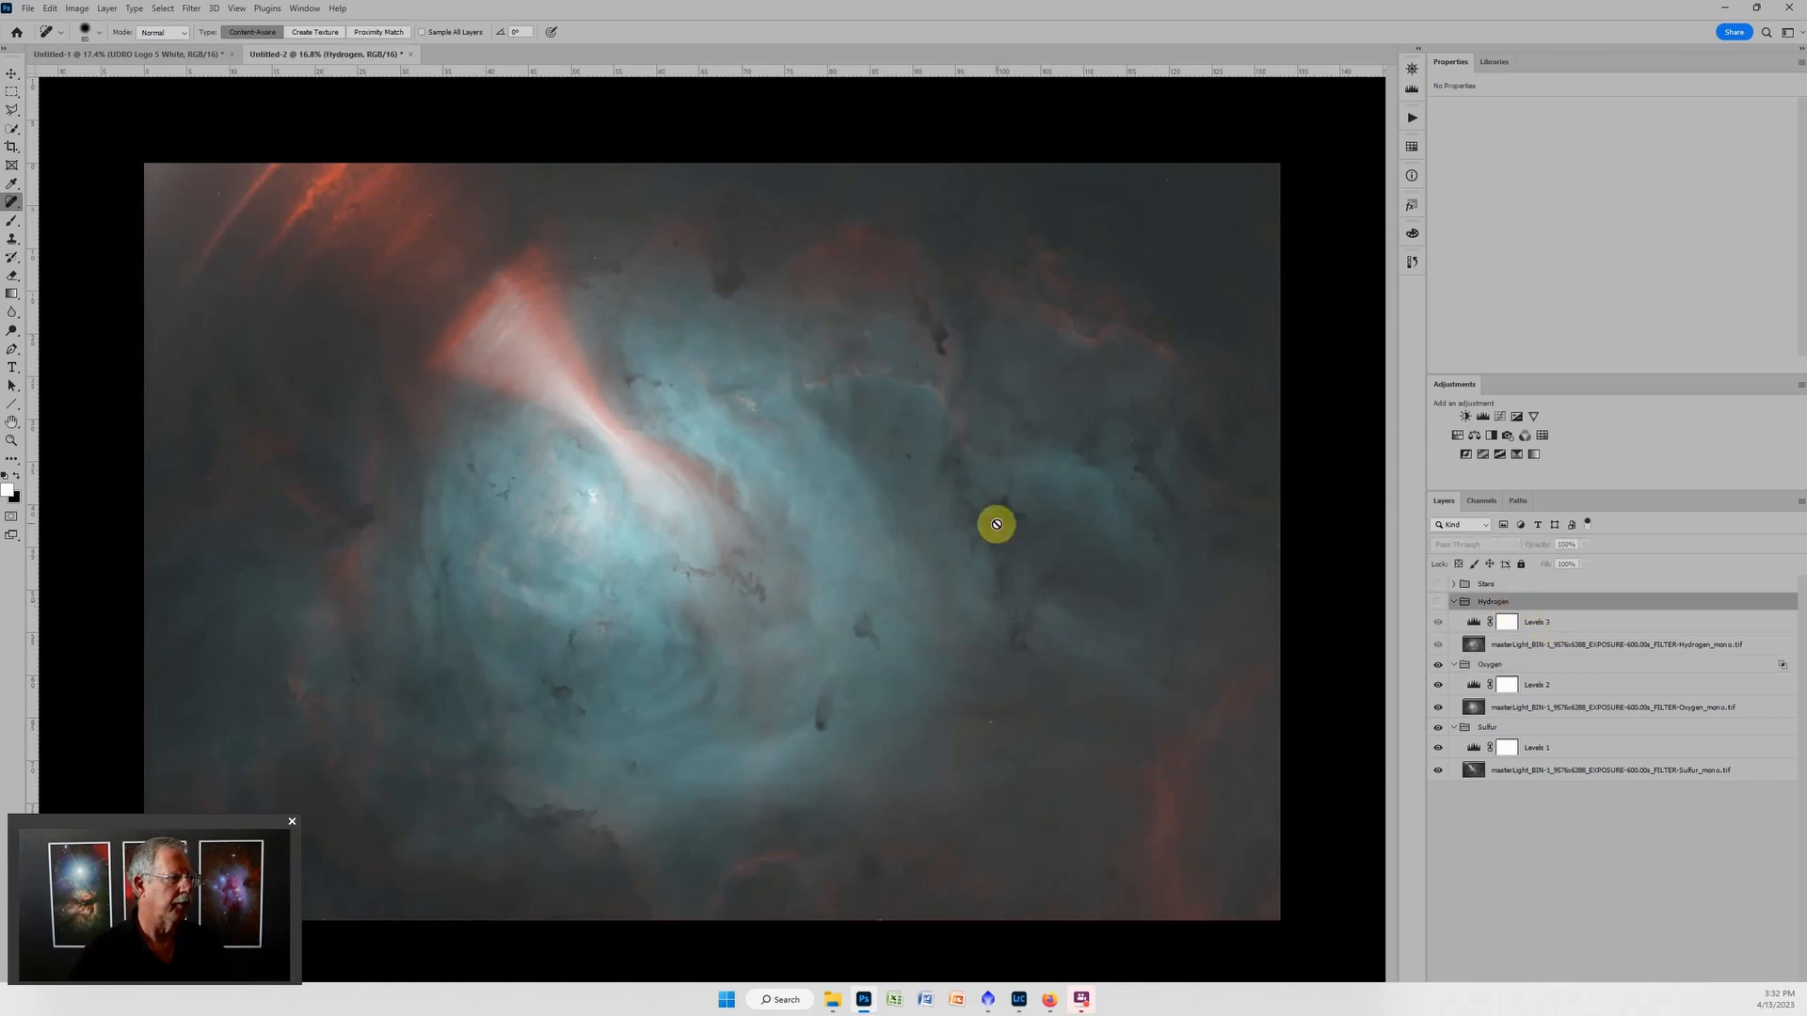
click(1437, 602)
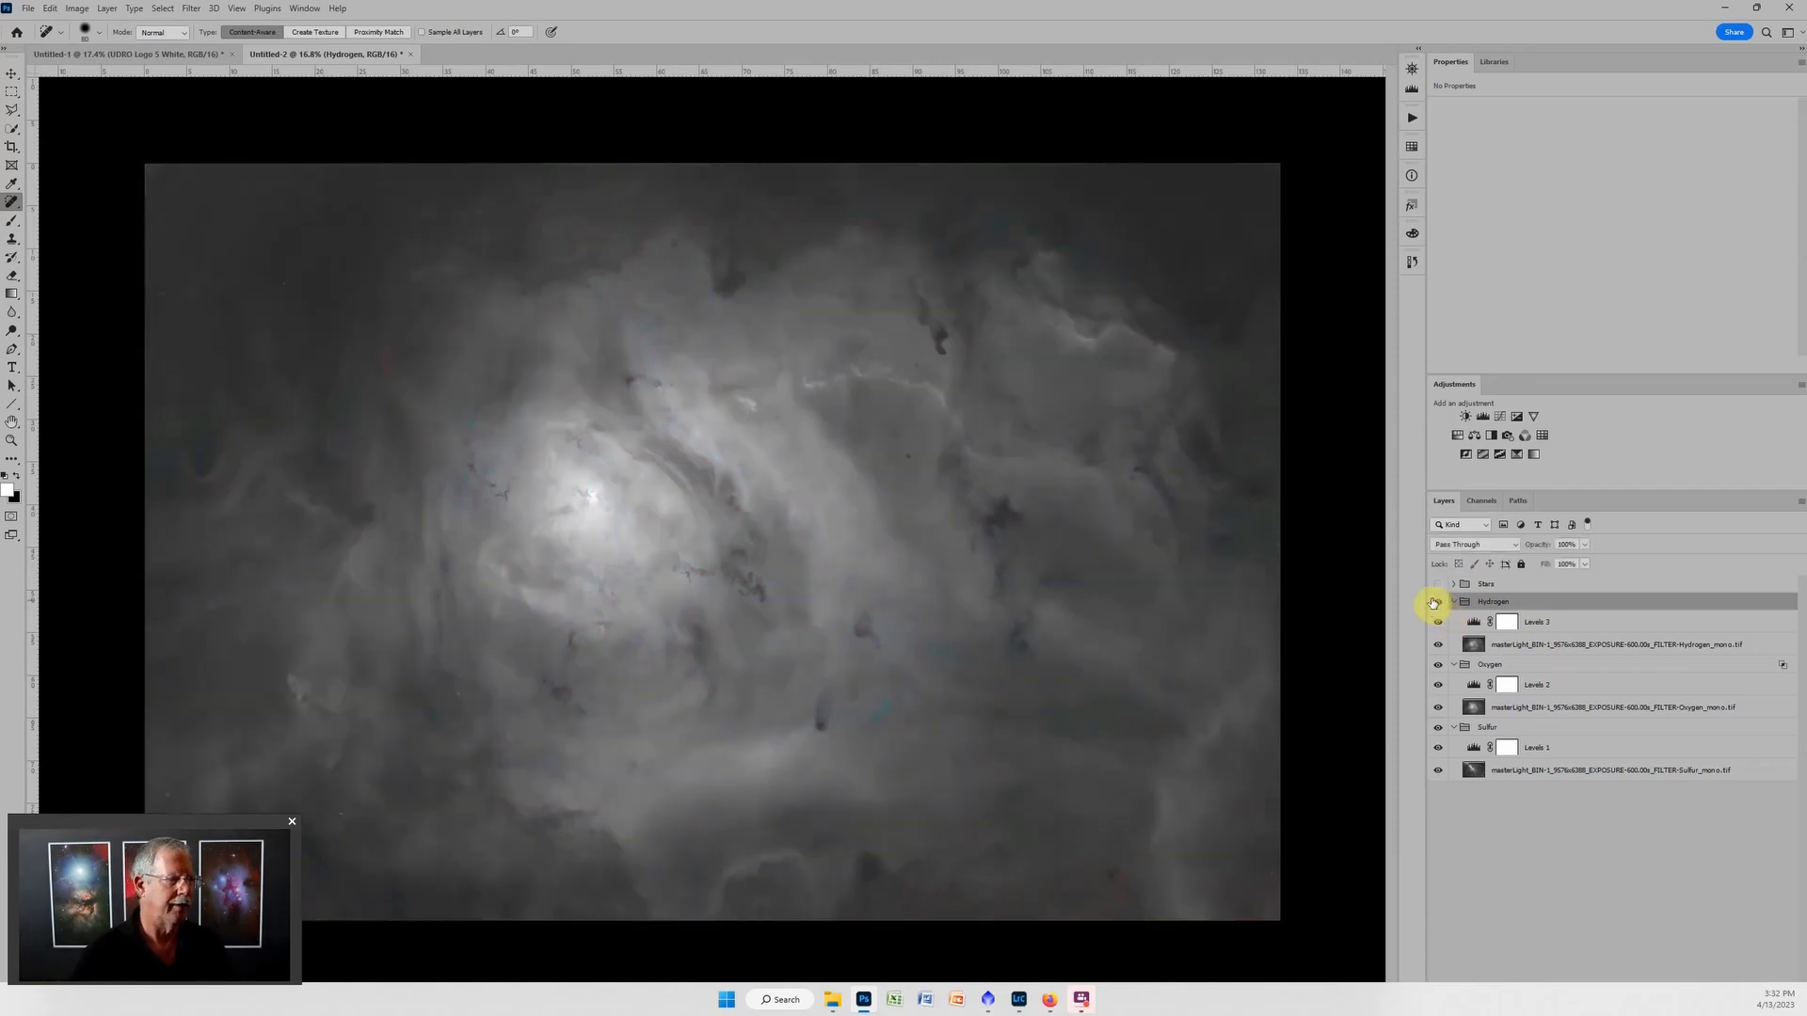
Try blending the Hydrogen group through the green channel only, leaving out red and blue.
double_click(1591, 604)
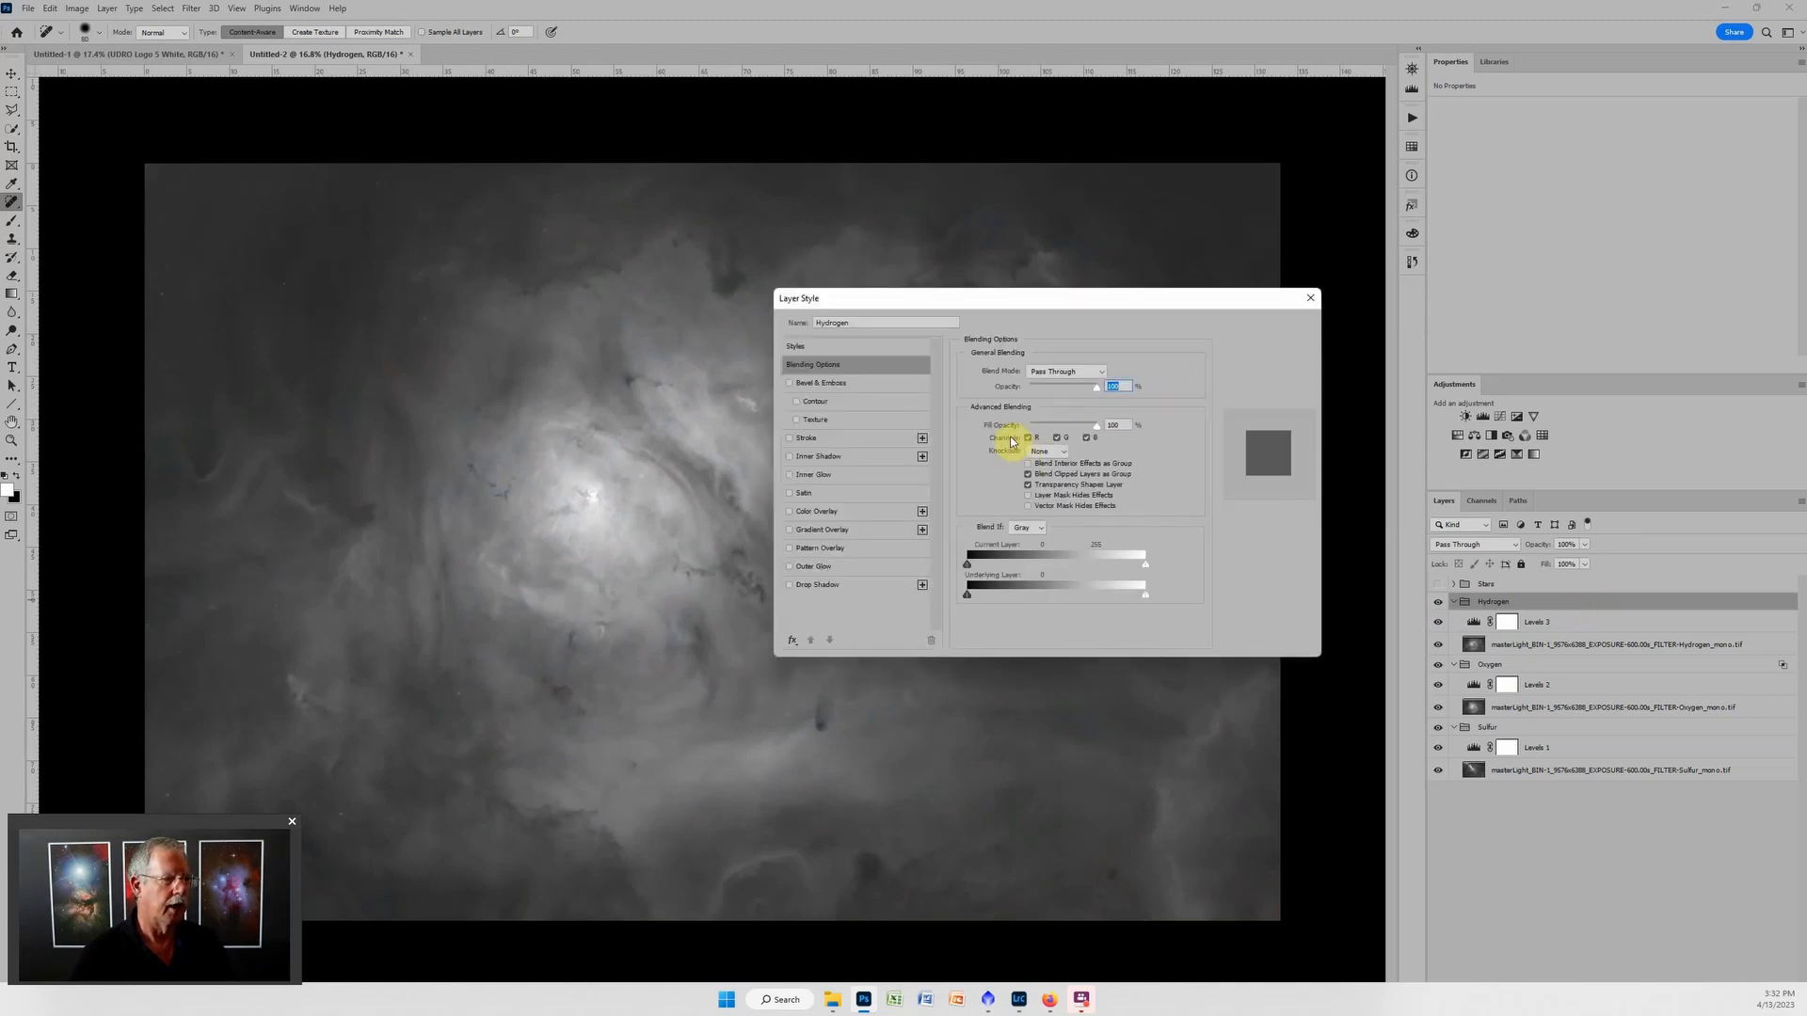
click(1028, 437)
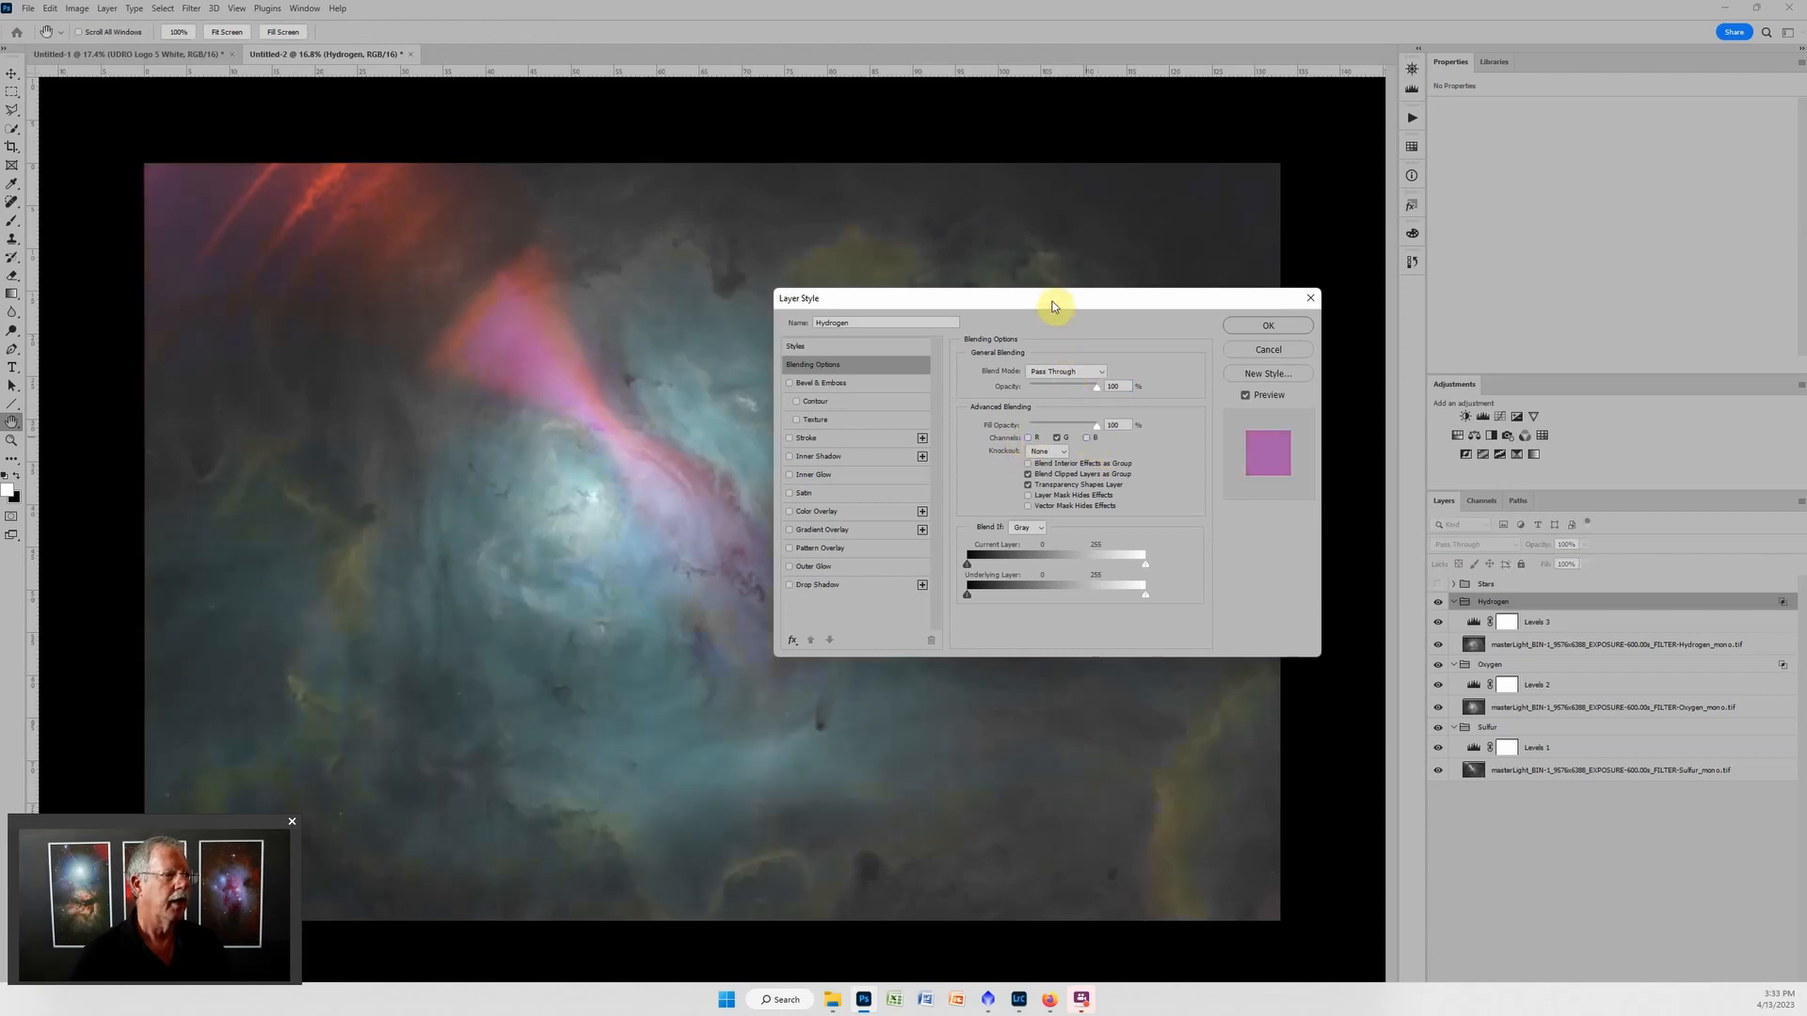
drag(1053, 303, 1479, 417)
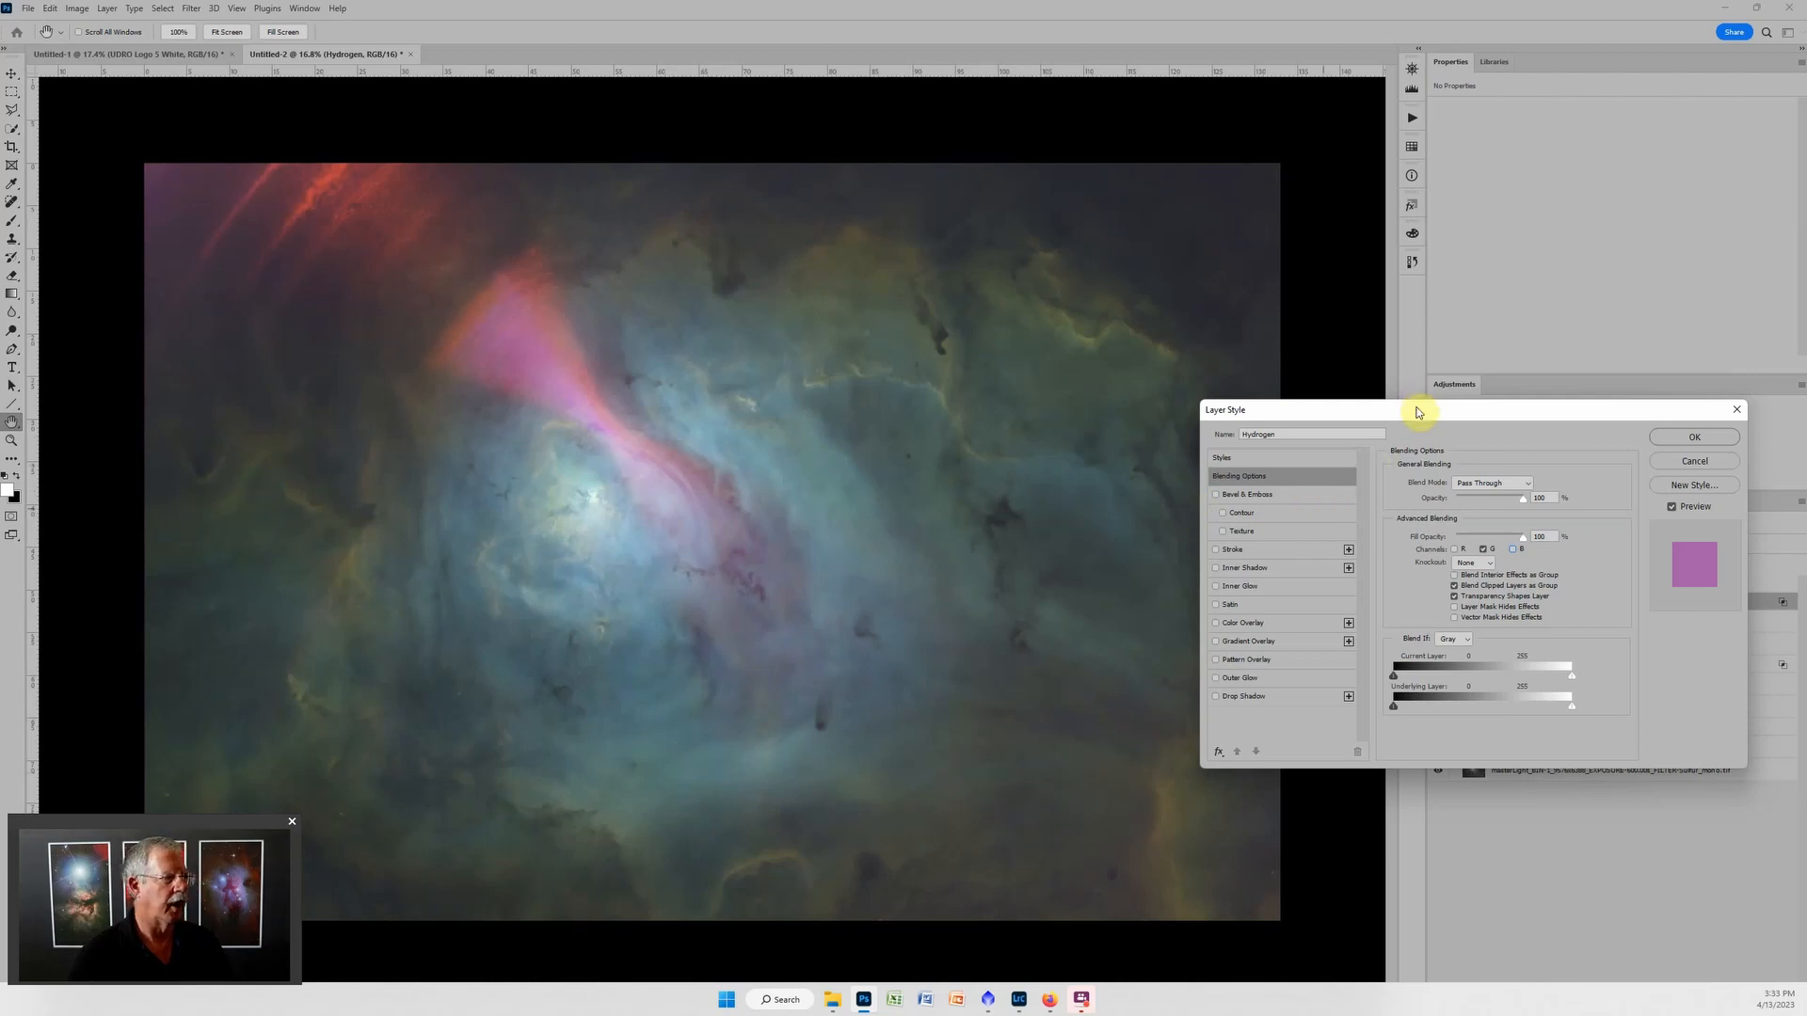
drag(1419, 411, 1118, 333)
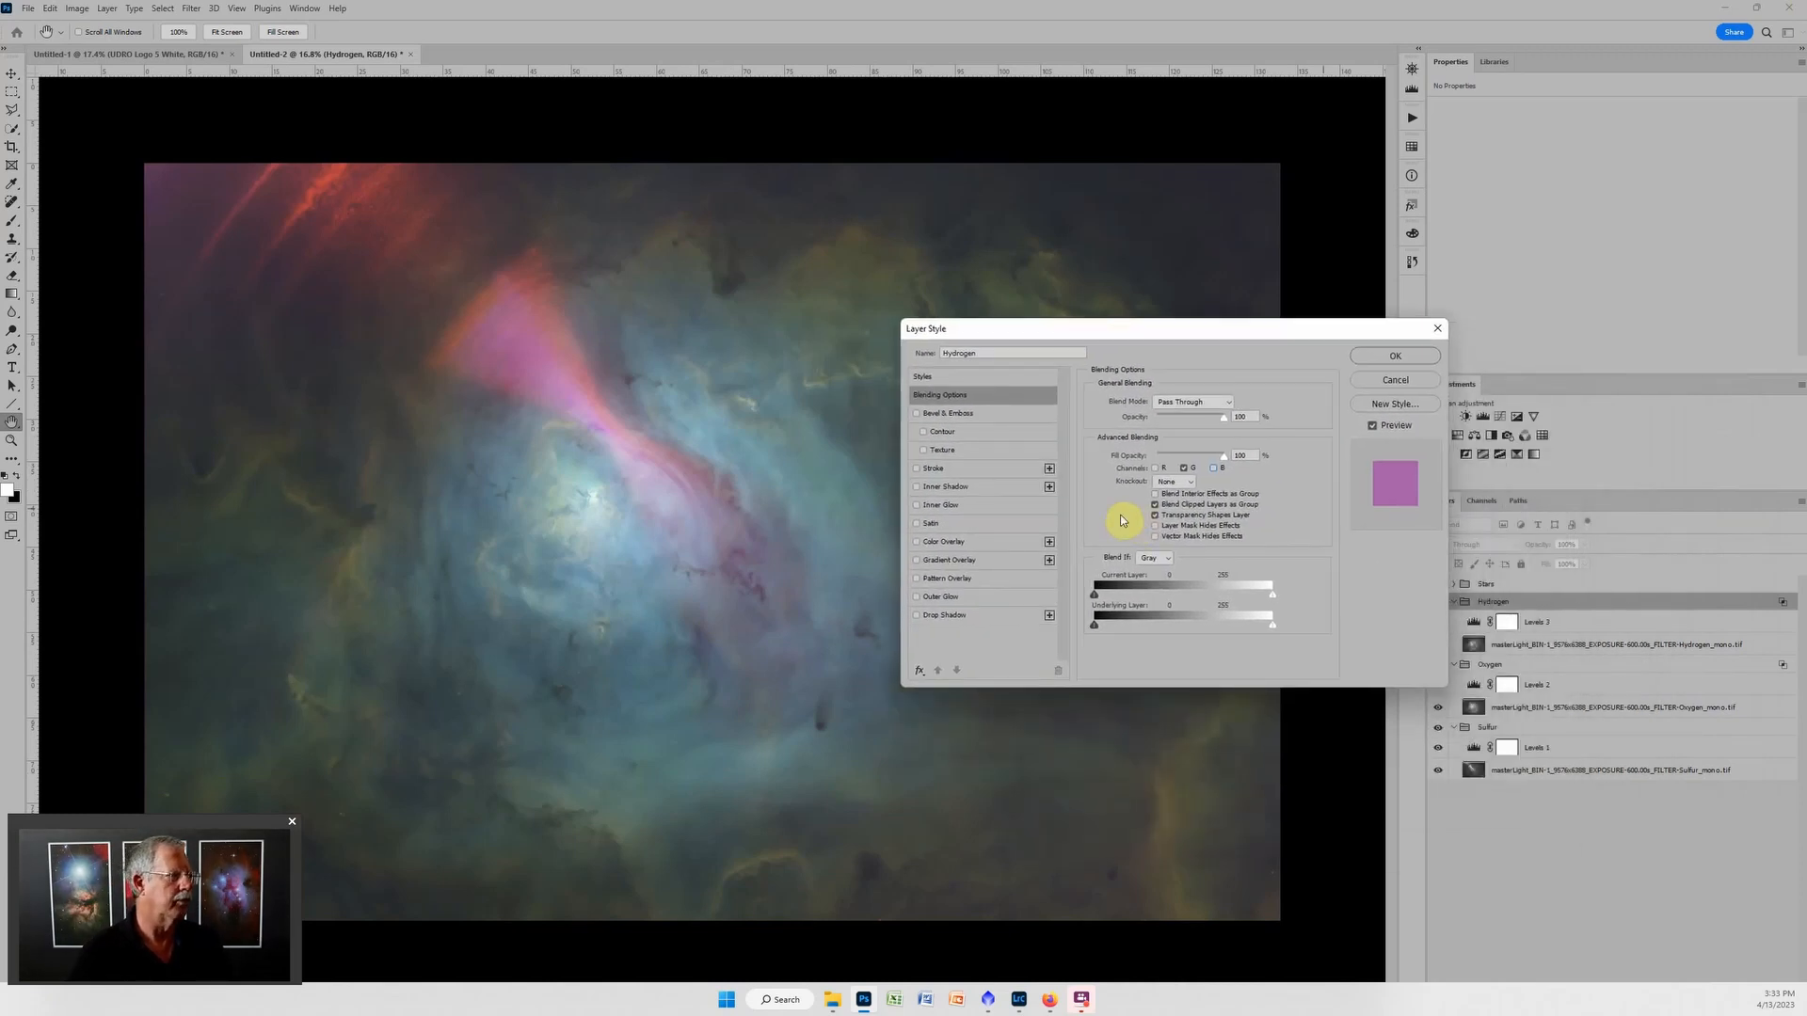
click(1403, 382)
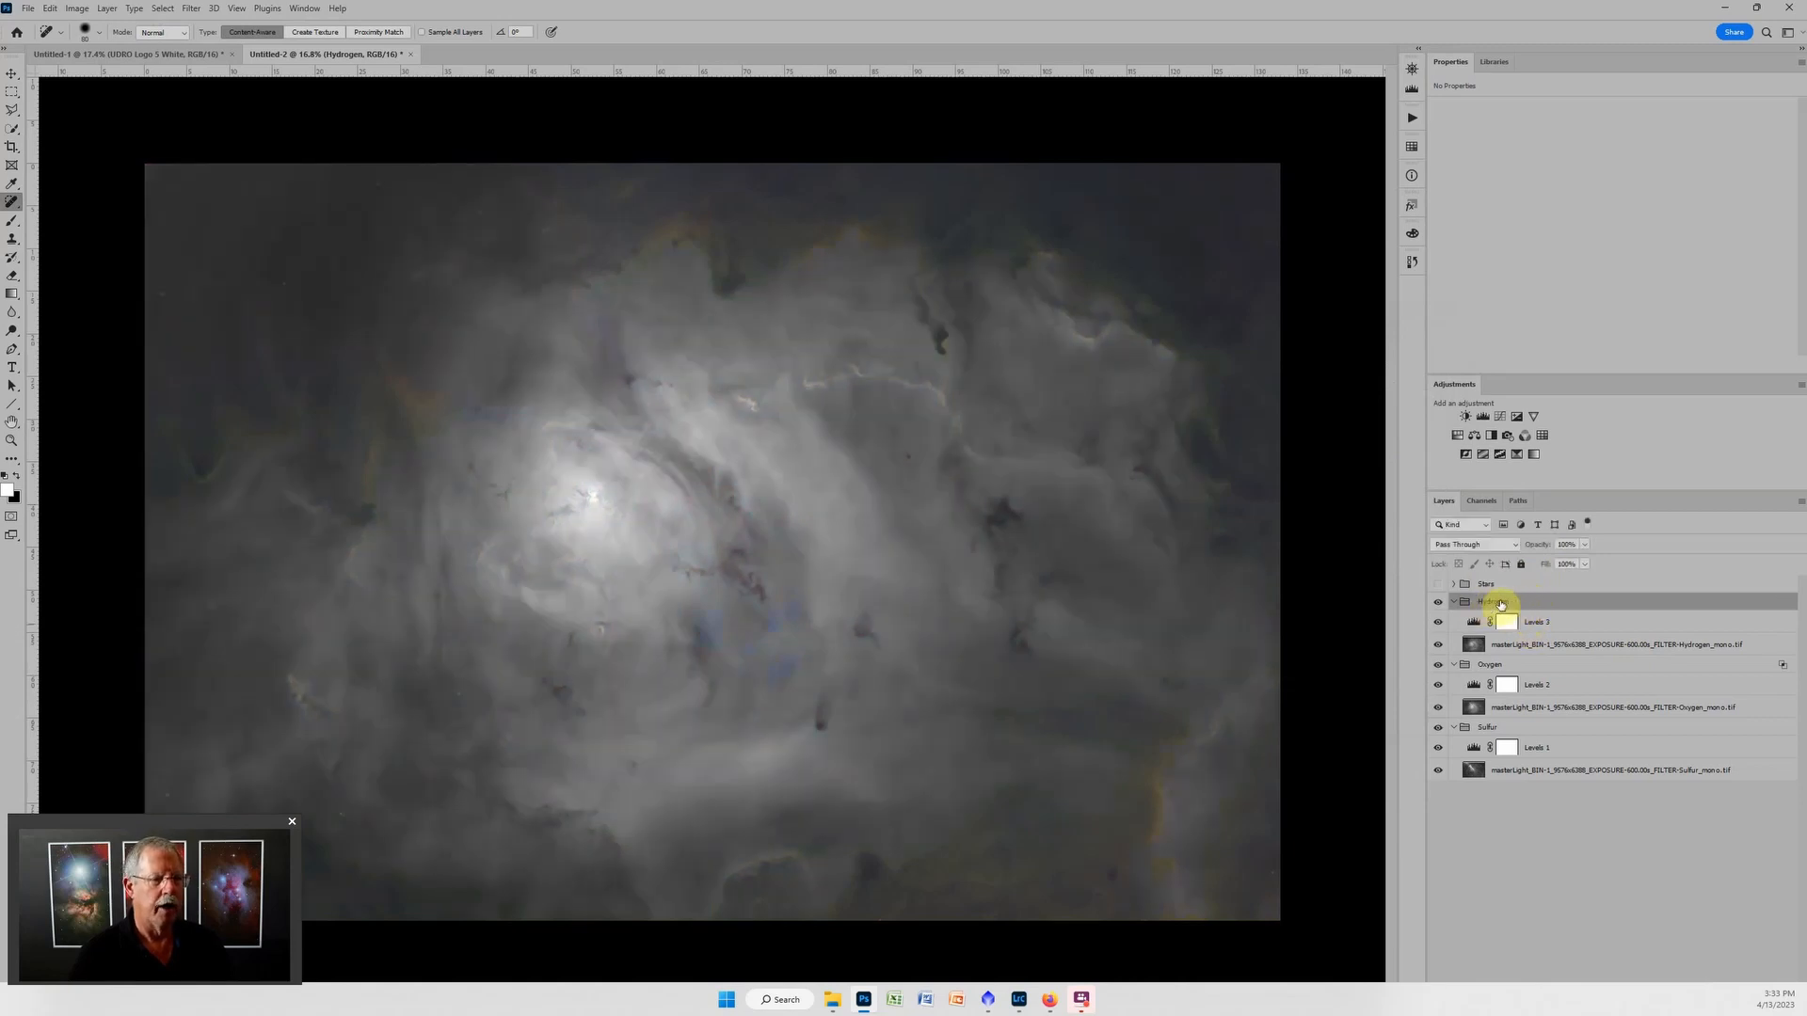
Set the Hydrogen group's blend mode to Screen and raise the black input of its Levels adjustment to 39, darkening the midtones slightly.
click(1493, 544)
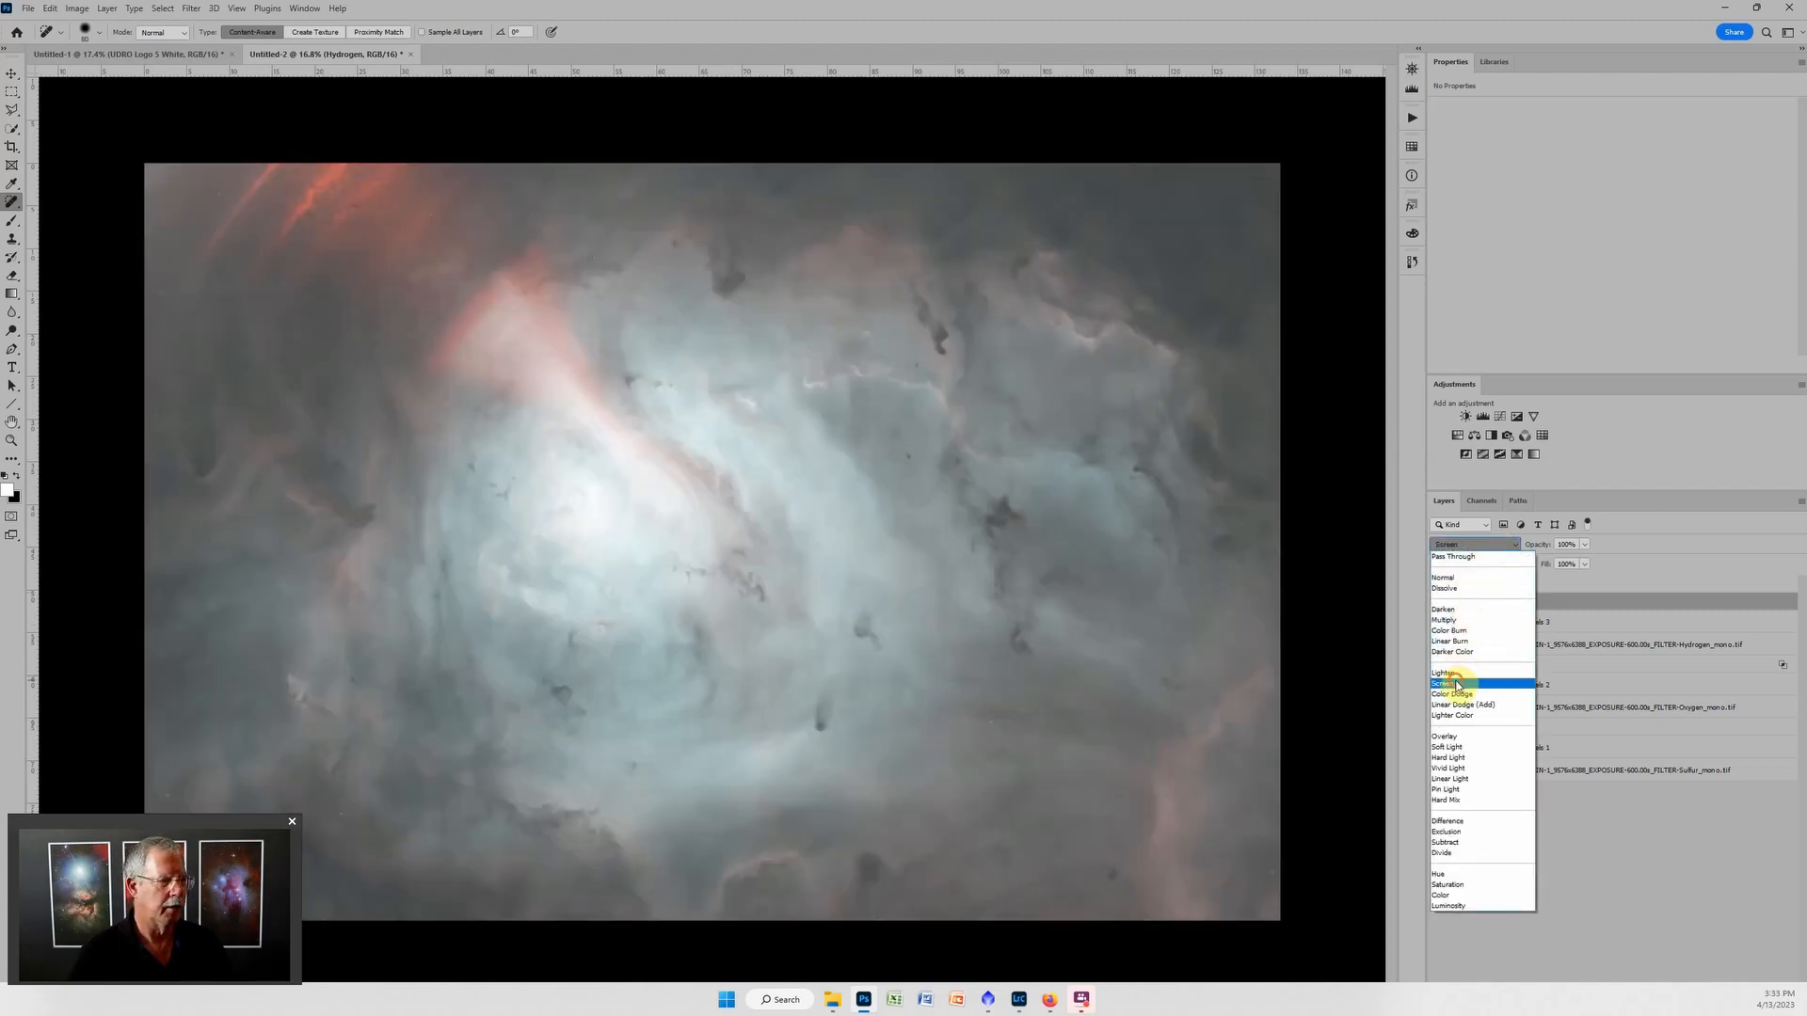
click(1456, 683)
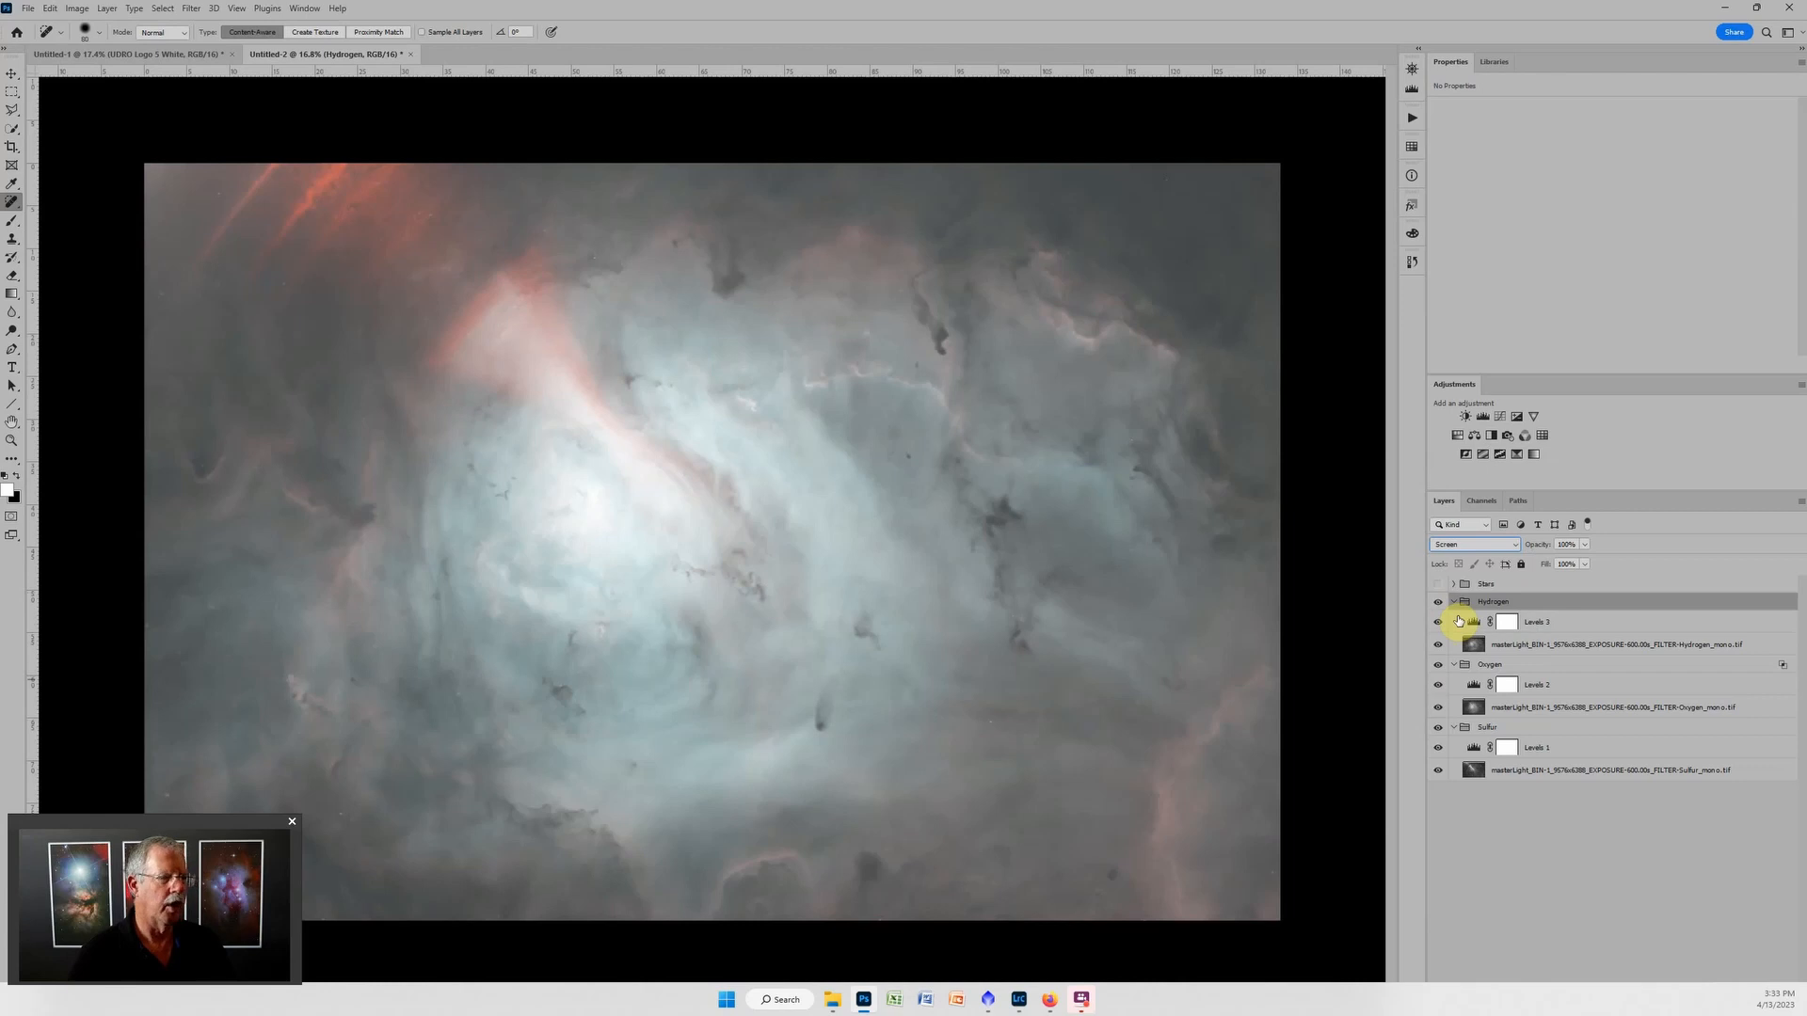
click(1475, 623)
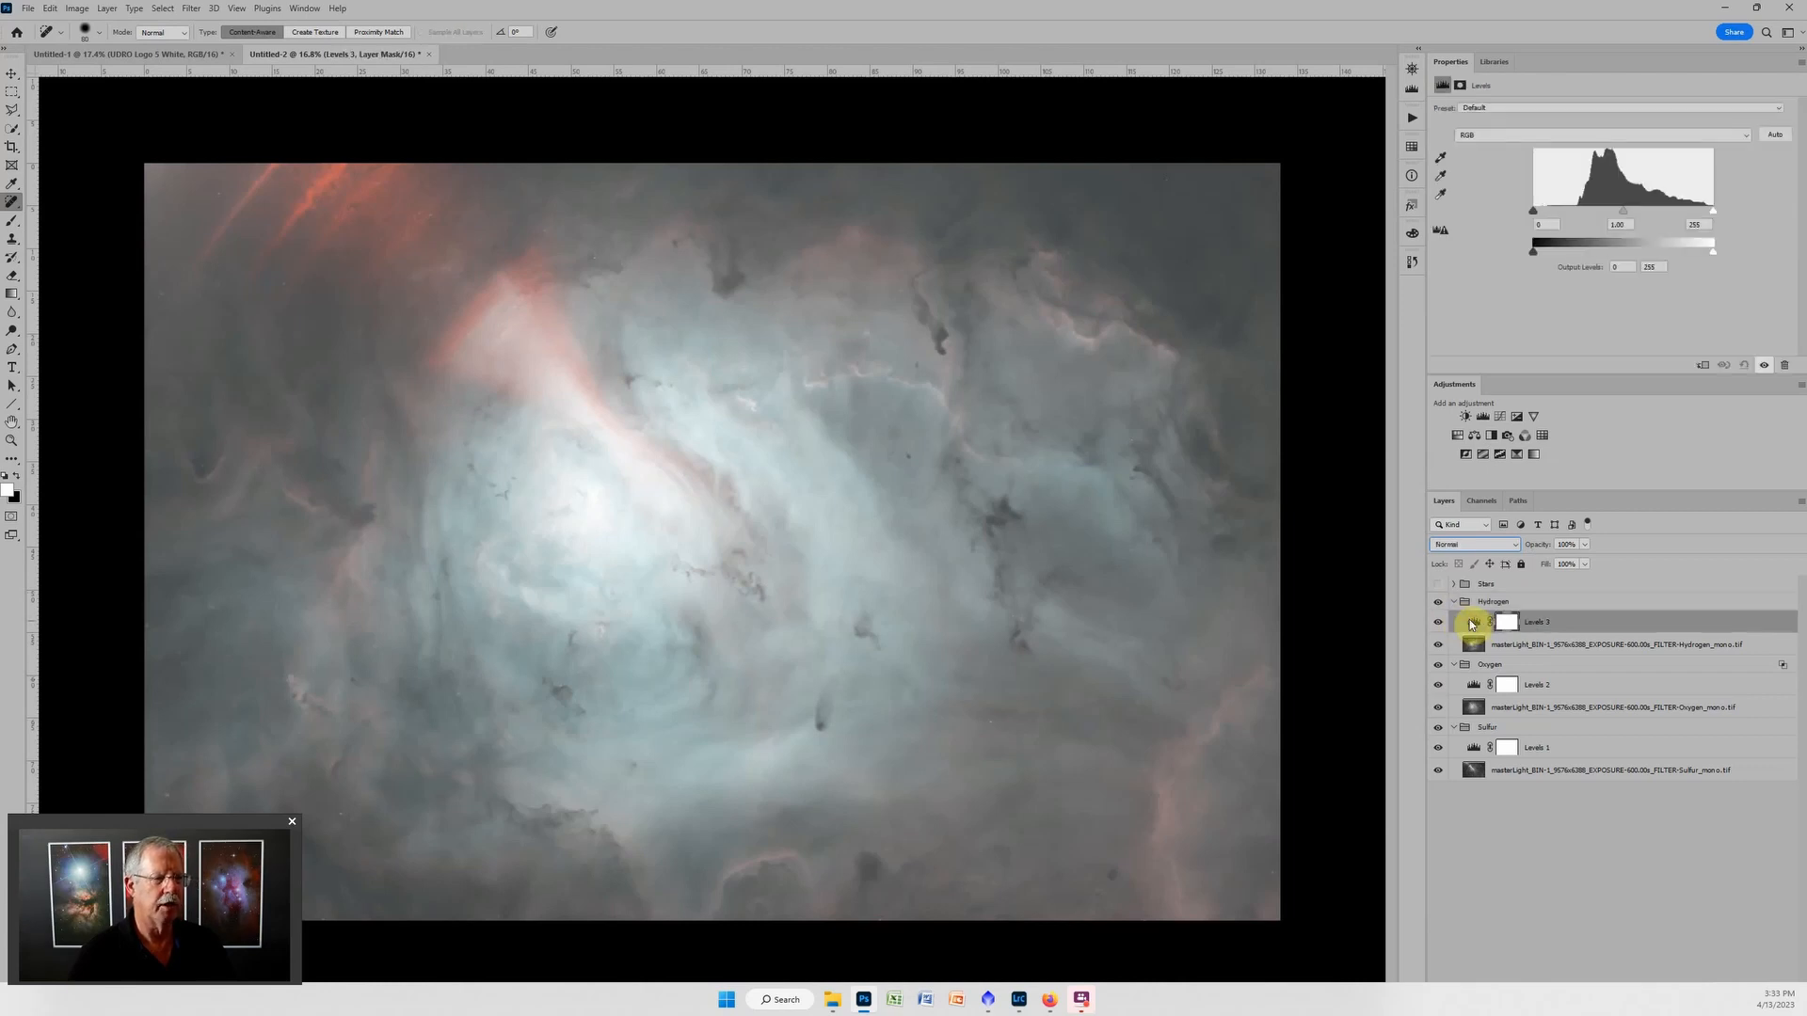
mouse_move(1533, 213)
mouse_down()
mouse_move(1646, 216)
mouse_move(1562, 214)
mouse_up()
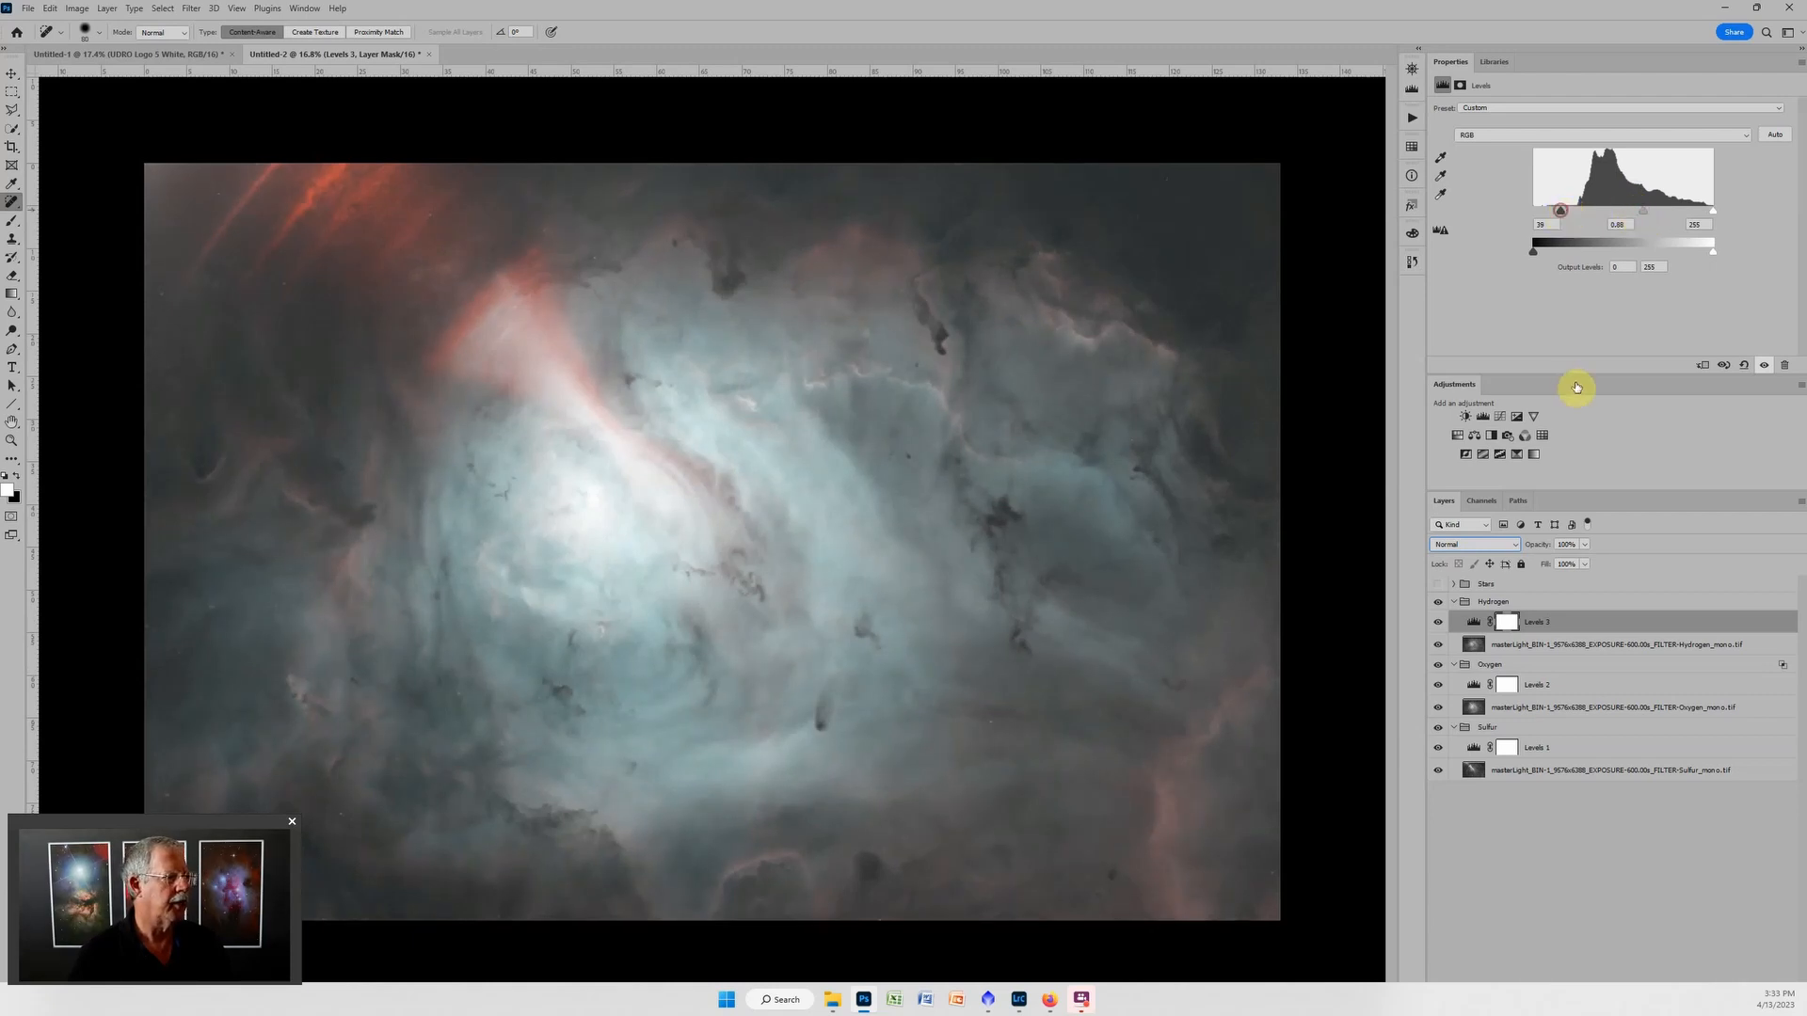
Add a Curves adjustment layer in the Hydrogen group and lower the blue channel's white point output to 47.
click(1501, 418)
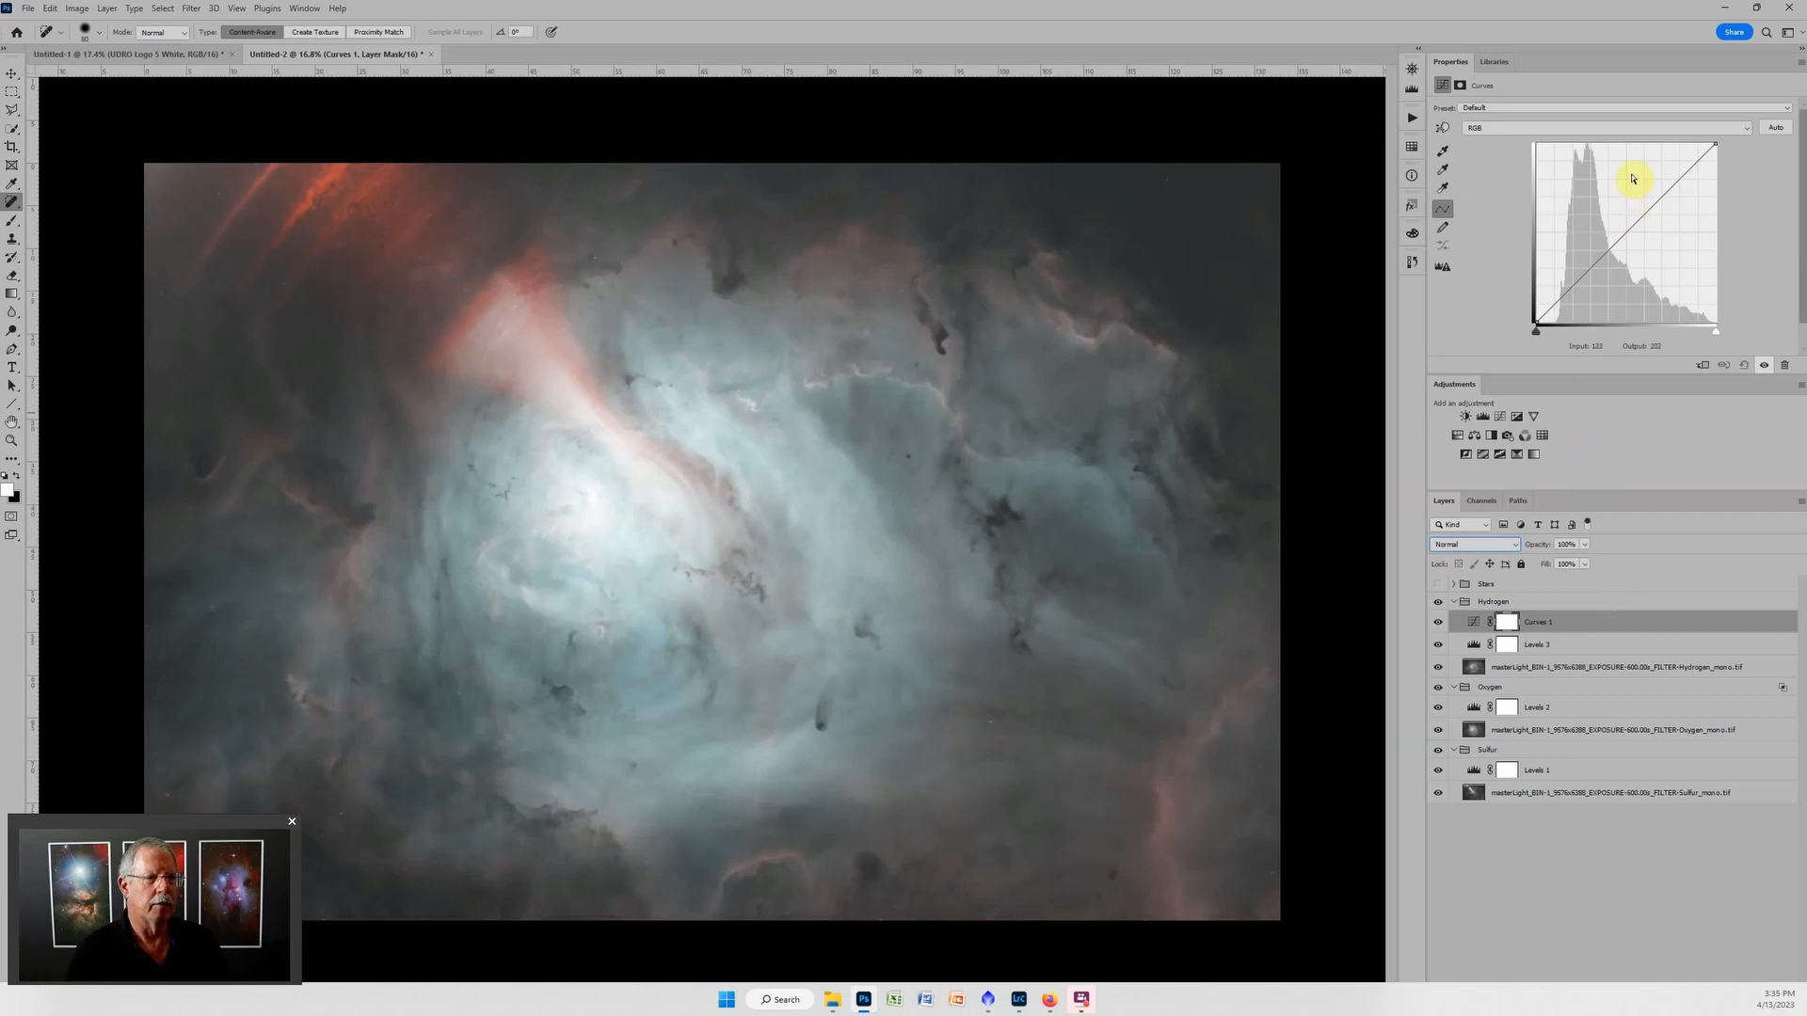
click(1493, 126)
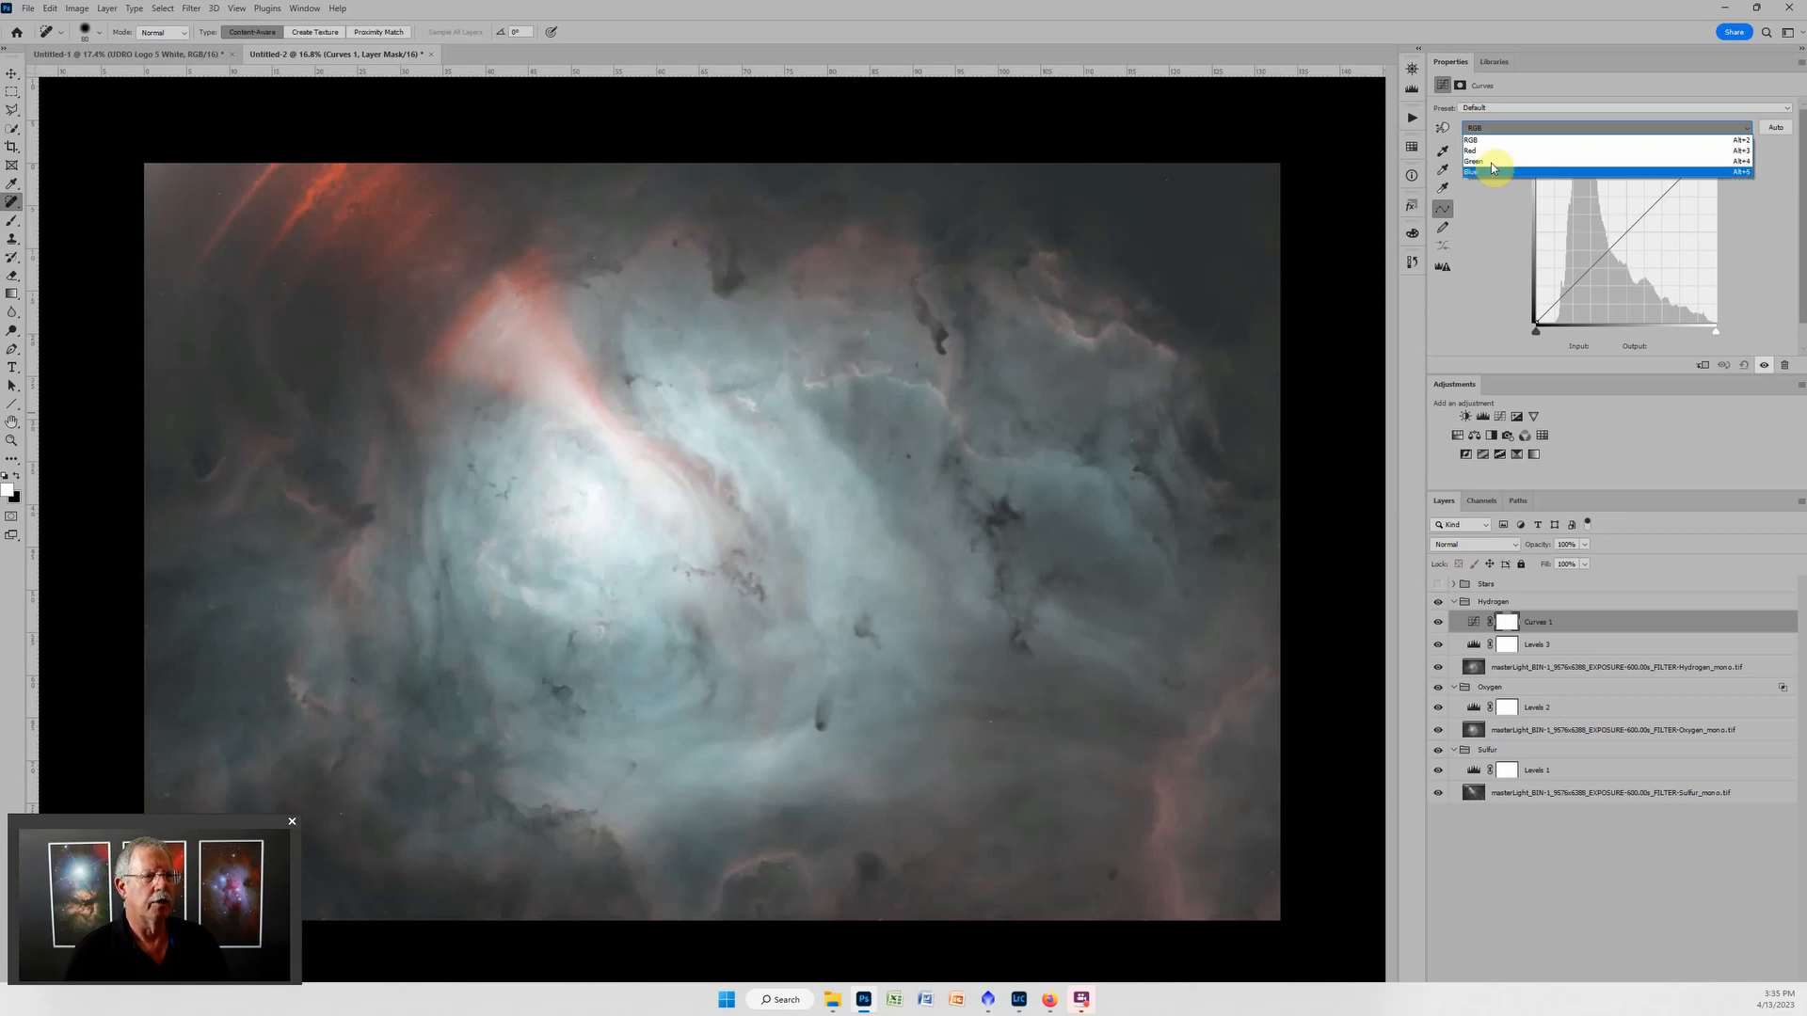
click(1488, 171)
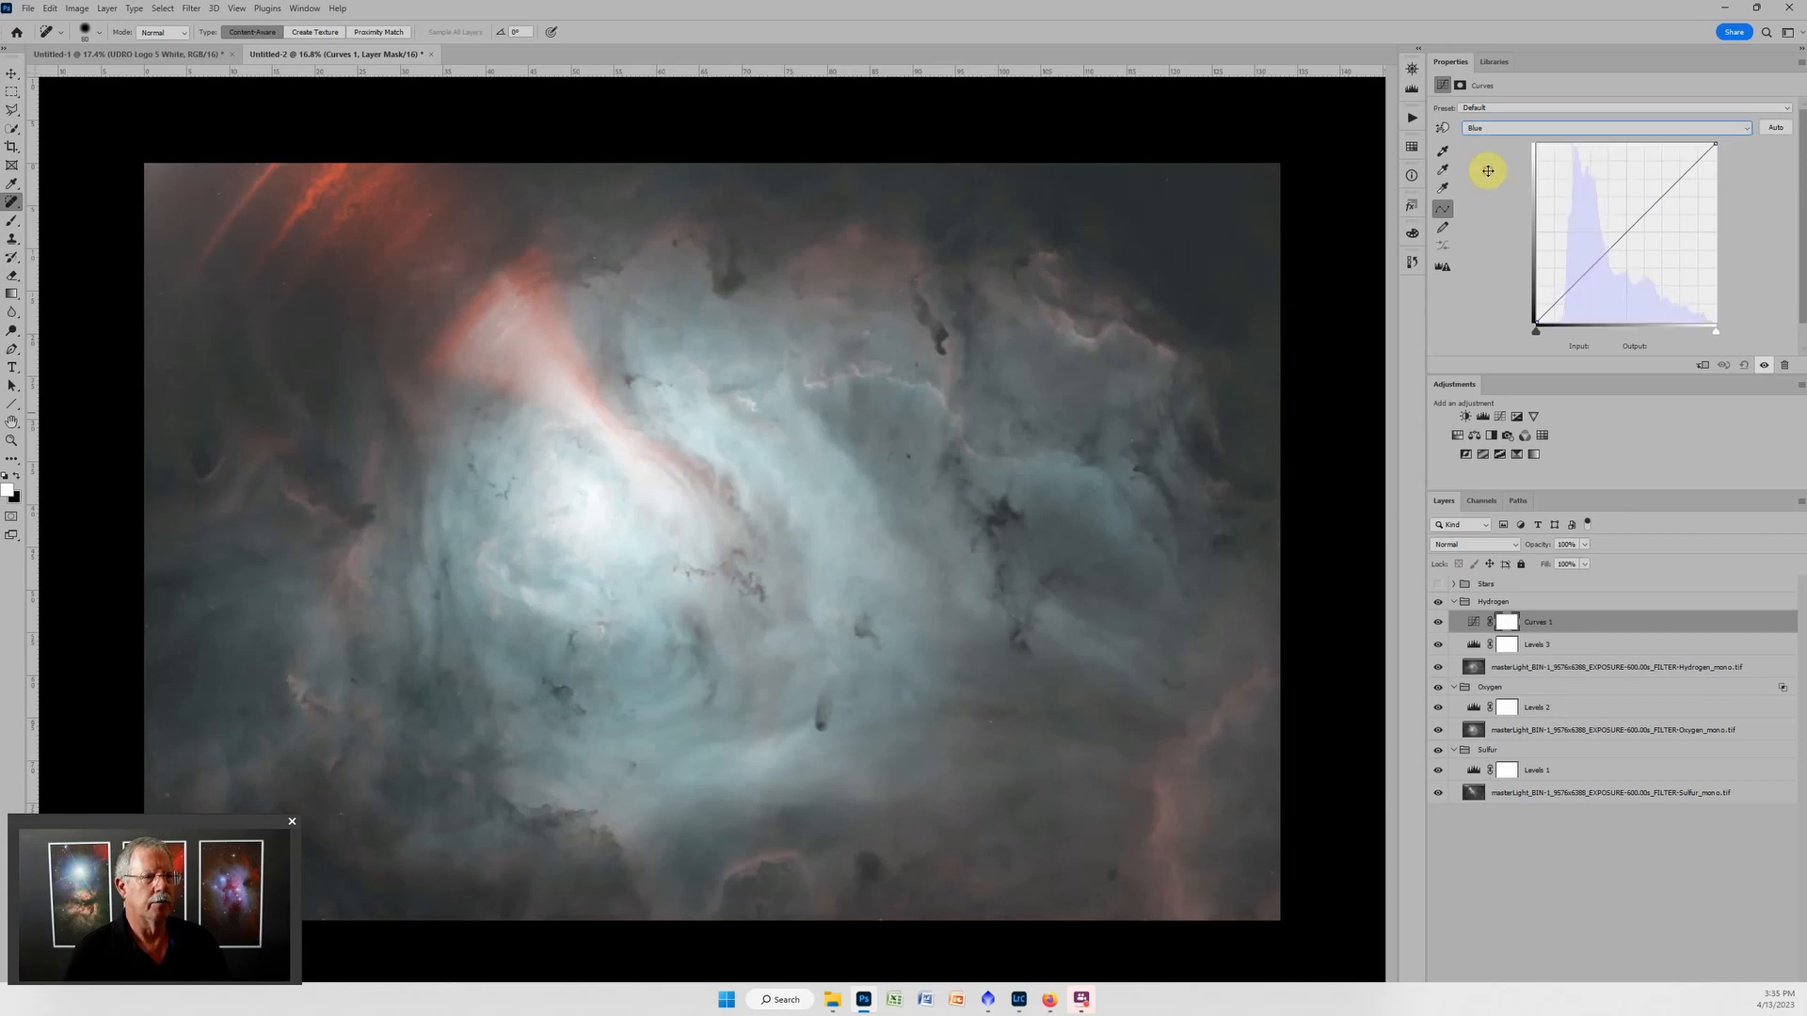
click(1716, 143)
drag(1716, 144, 1756, 289)
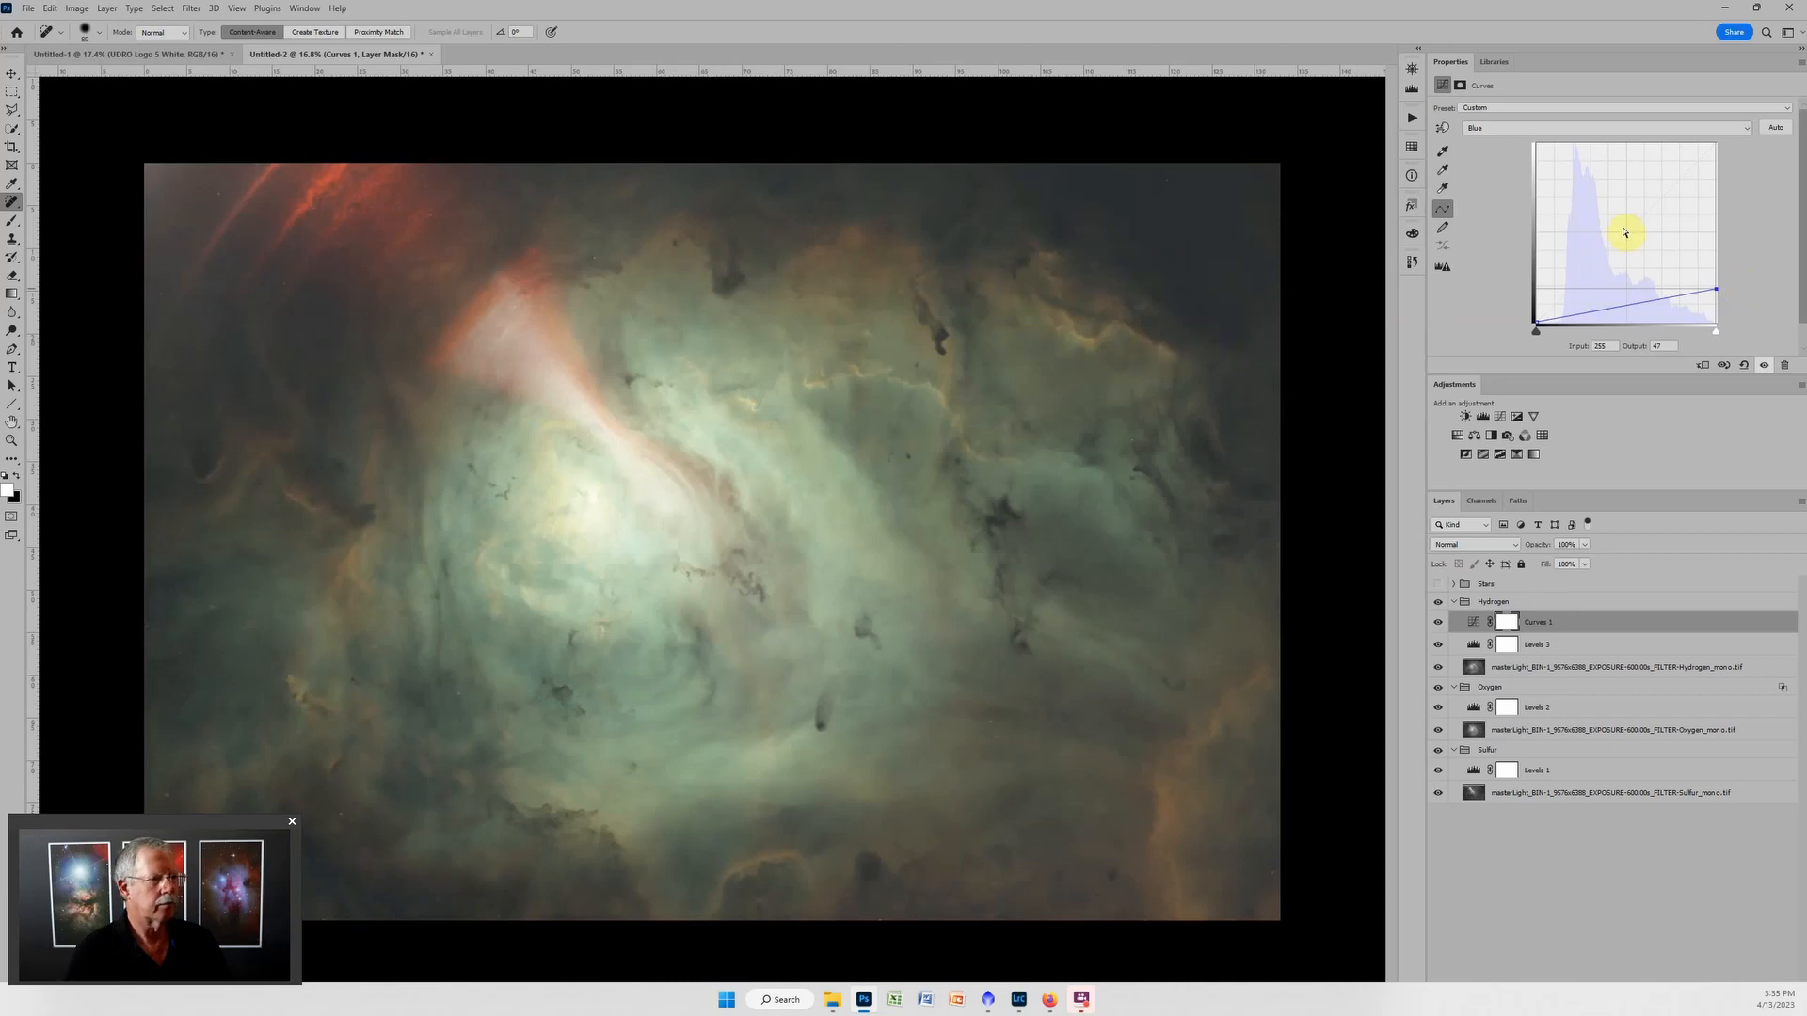
Lower the green channel's white point output to 144 in the Hydrogen group's Curves adjustment.
click(1585, 129)
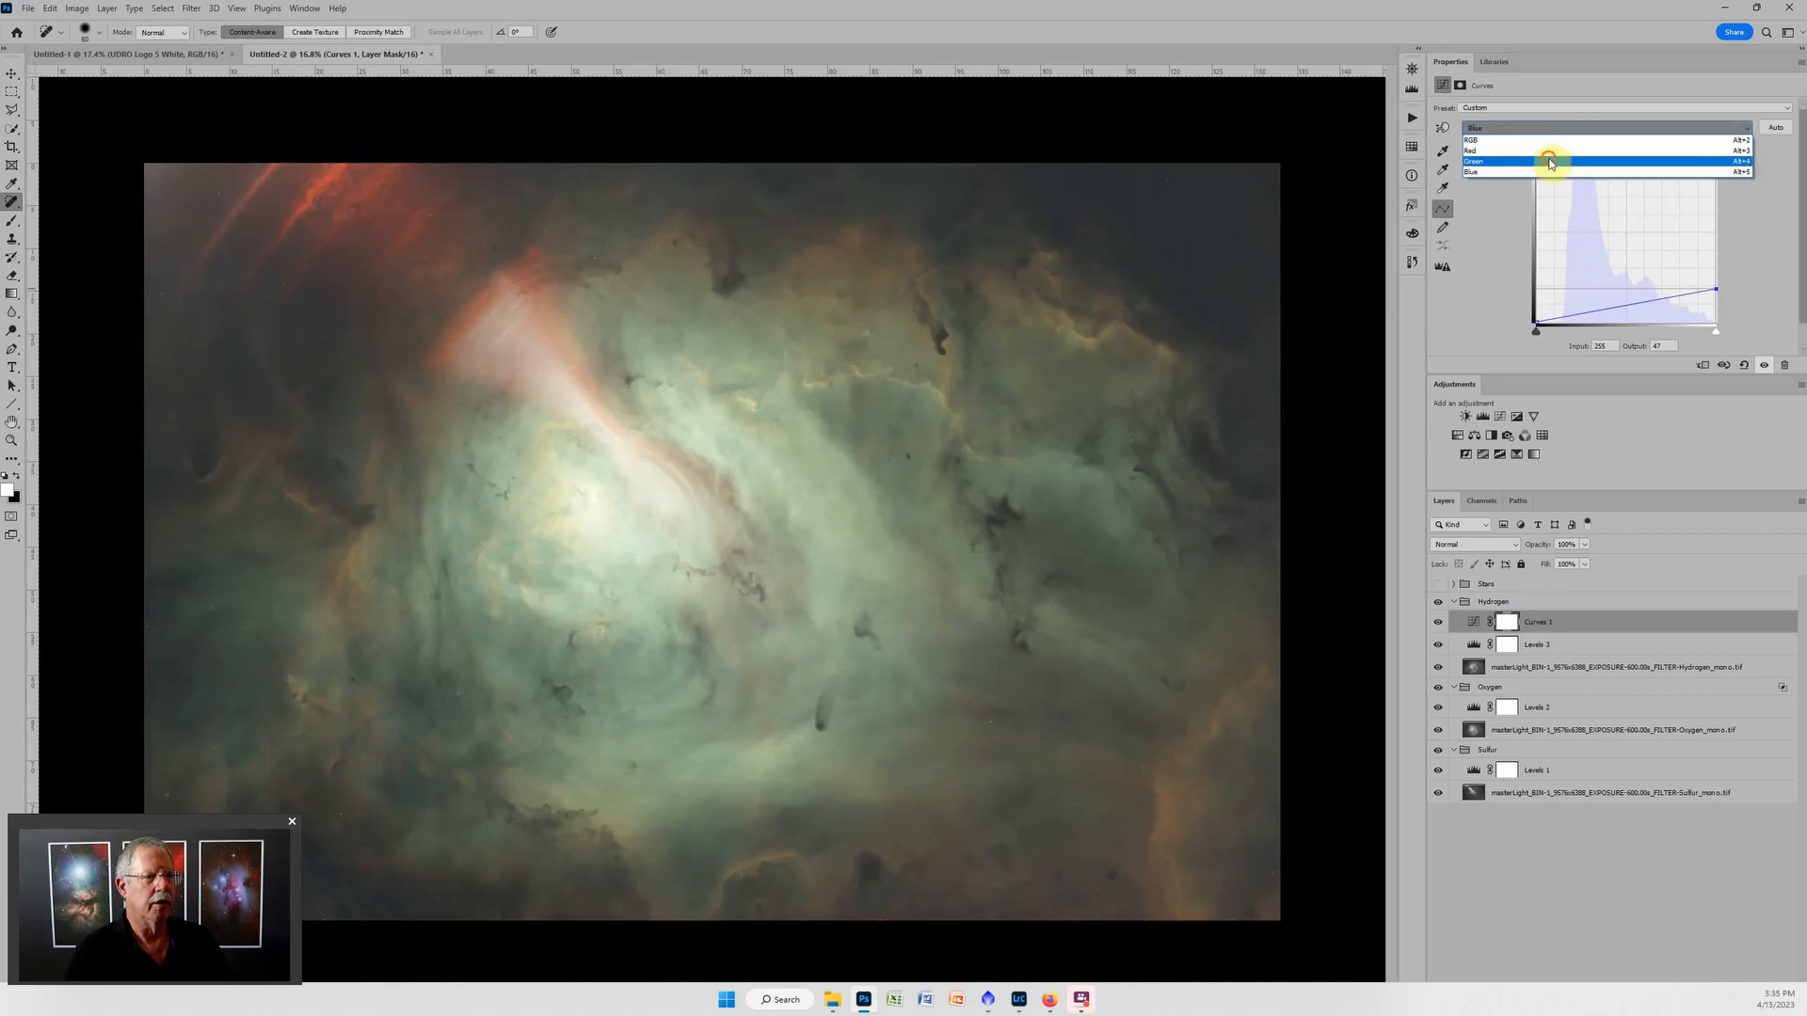
click(1551, 160)
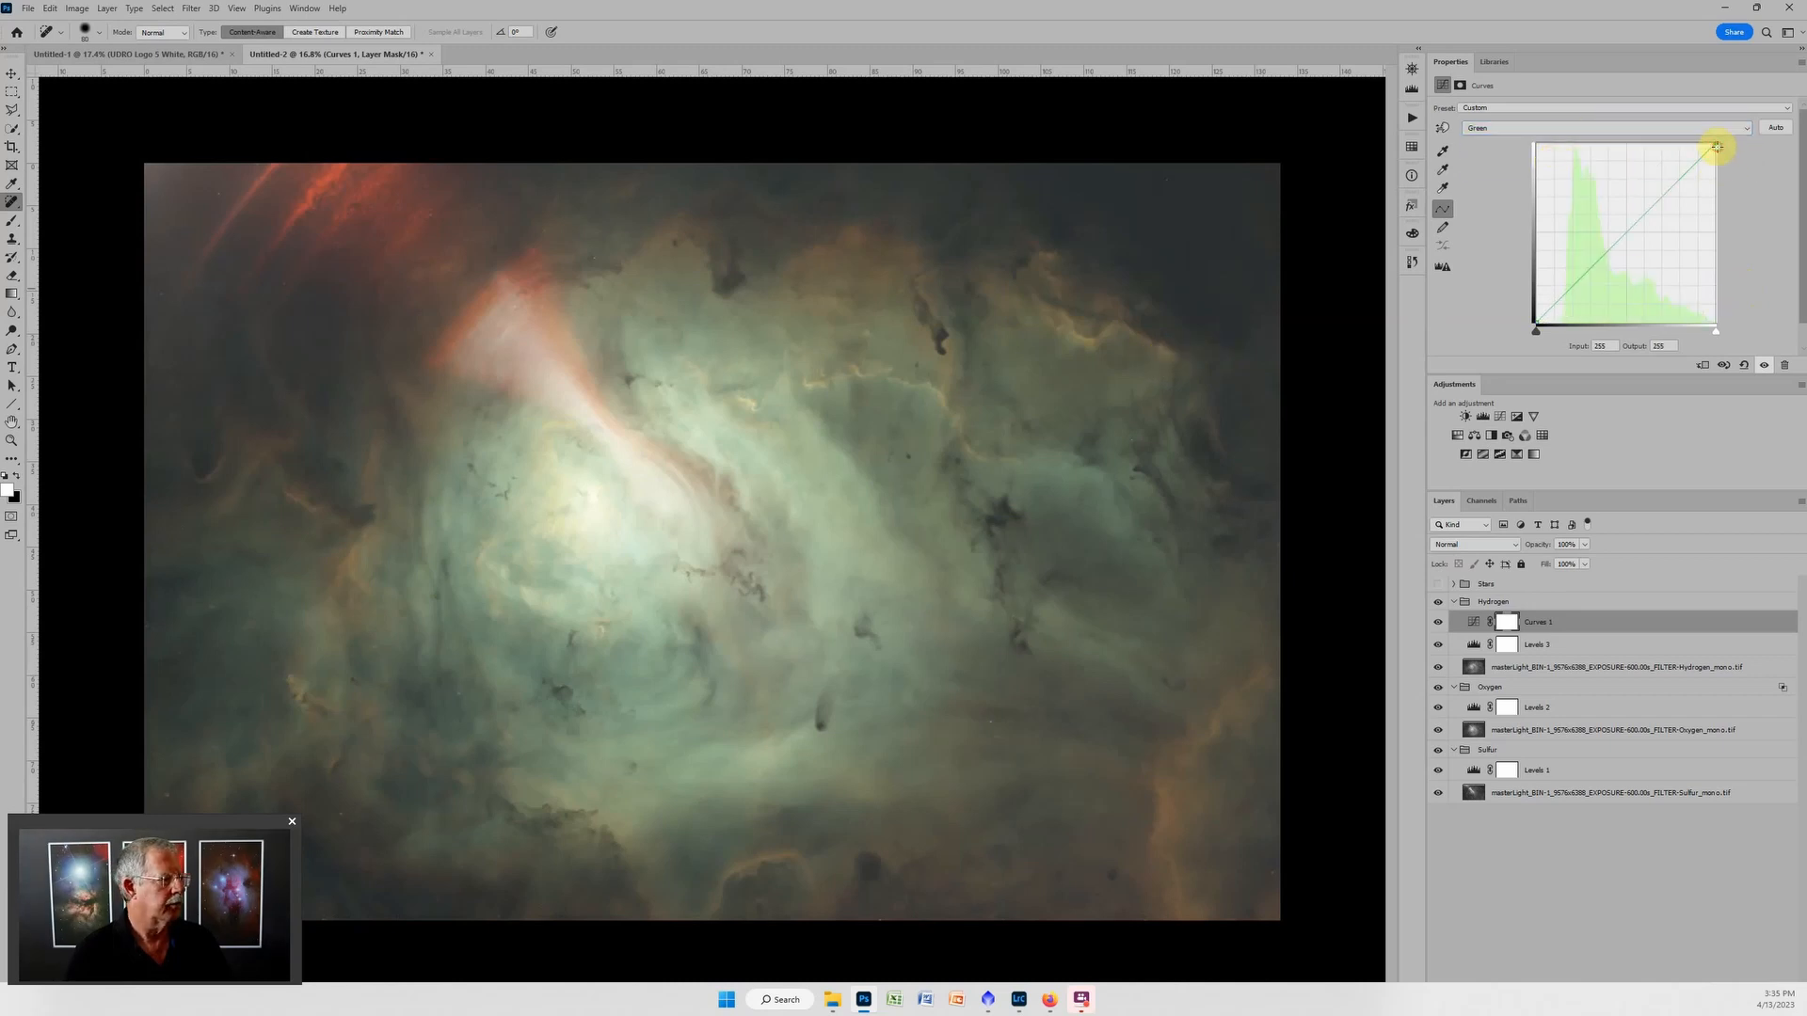
drag(1718, 148, 1748, 224)
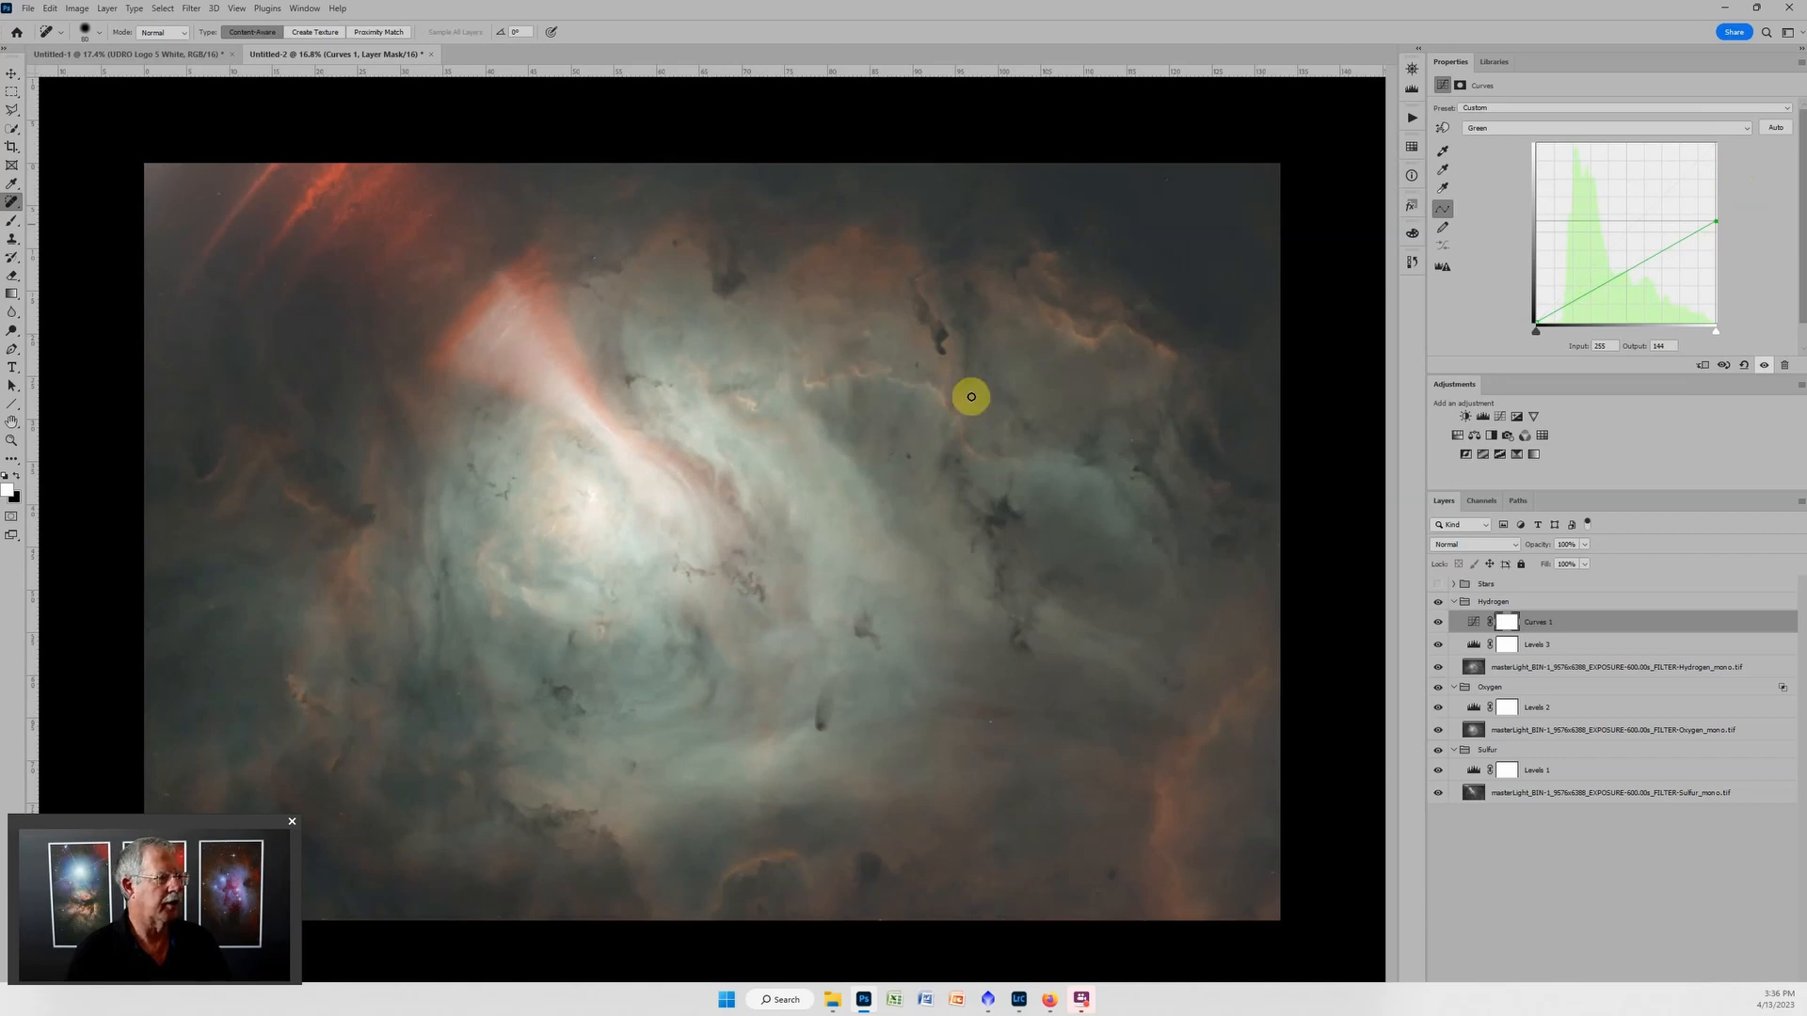
Lower the red channel's white point output to about 195 in the Hydrogen group's Curves adjustment.
click(1623, 126)
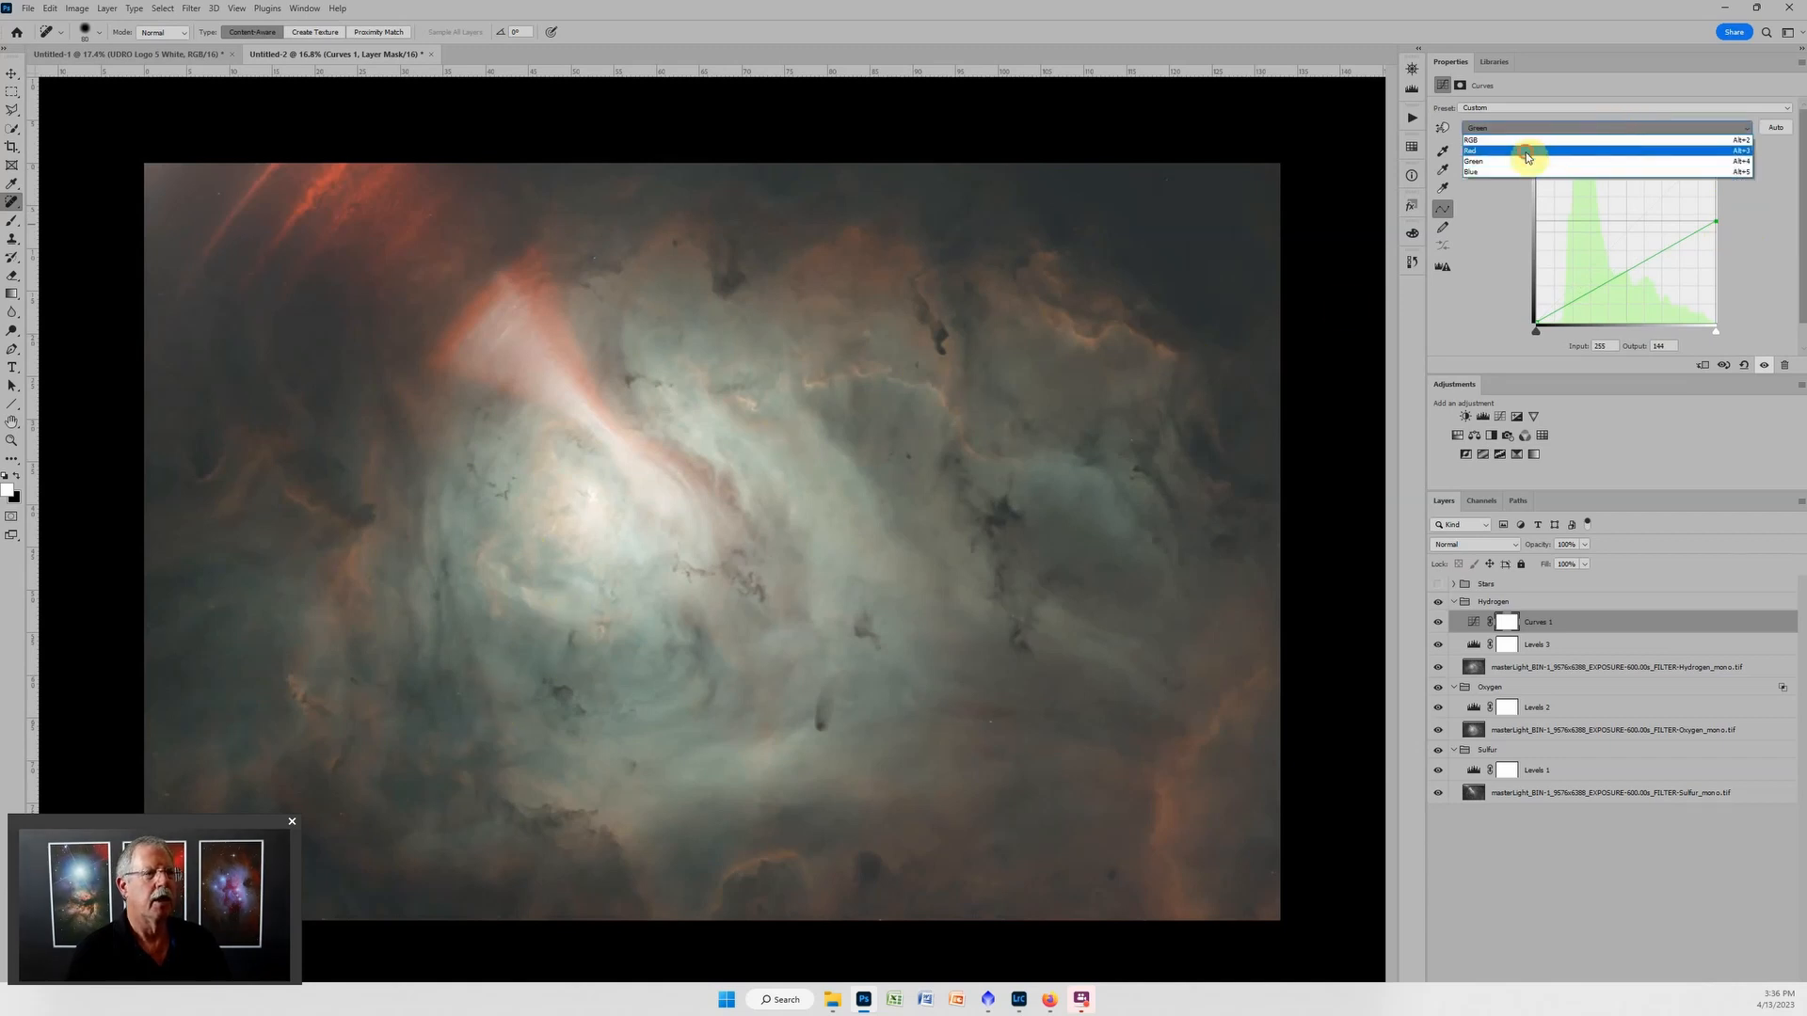
click(1533, 152)
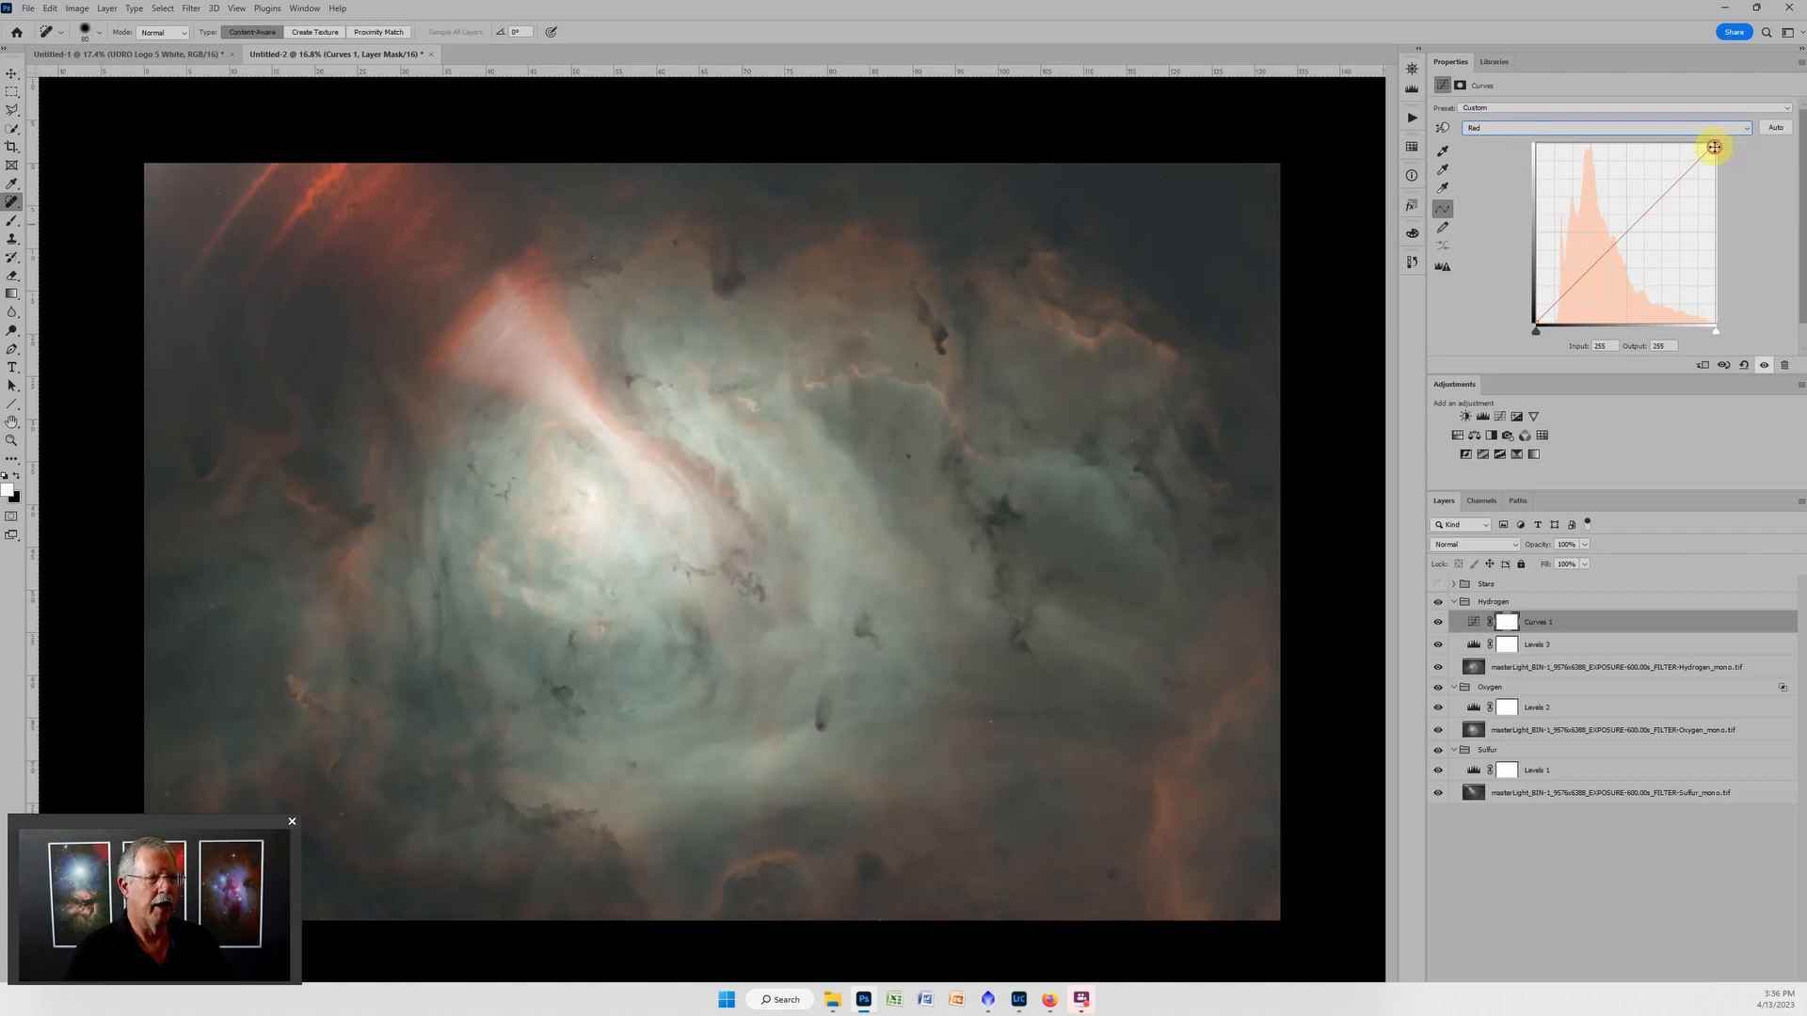
drag(1714, 147, 1727, 201)
drag(1728, 210, 1735, 183)
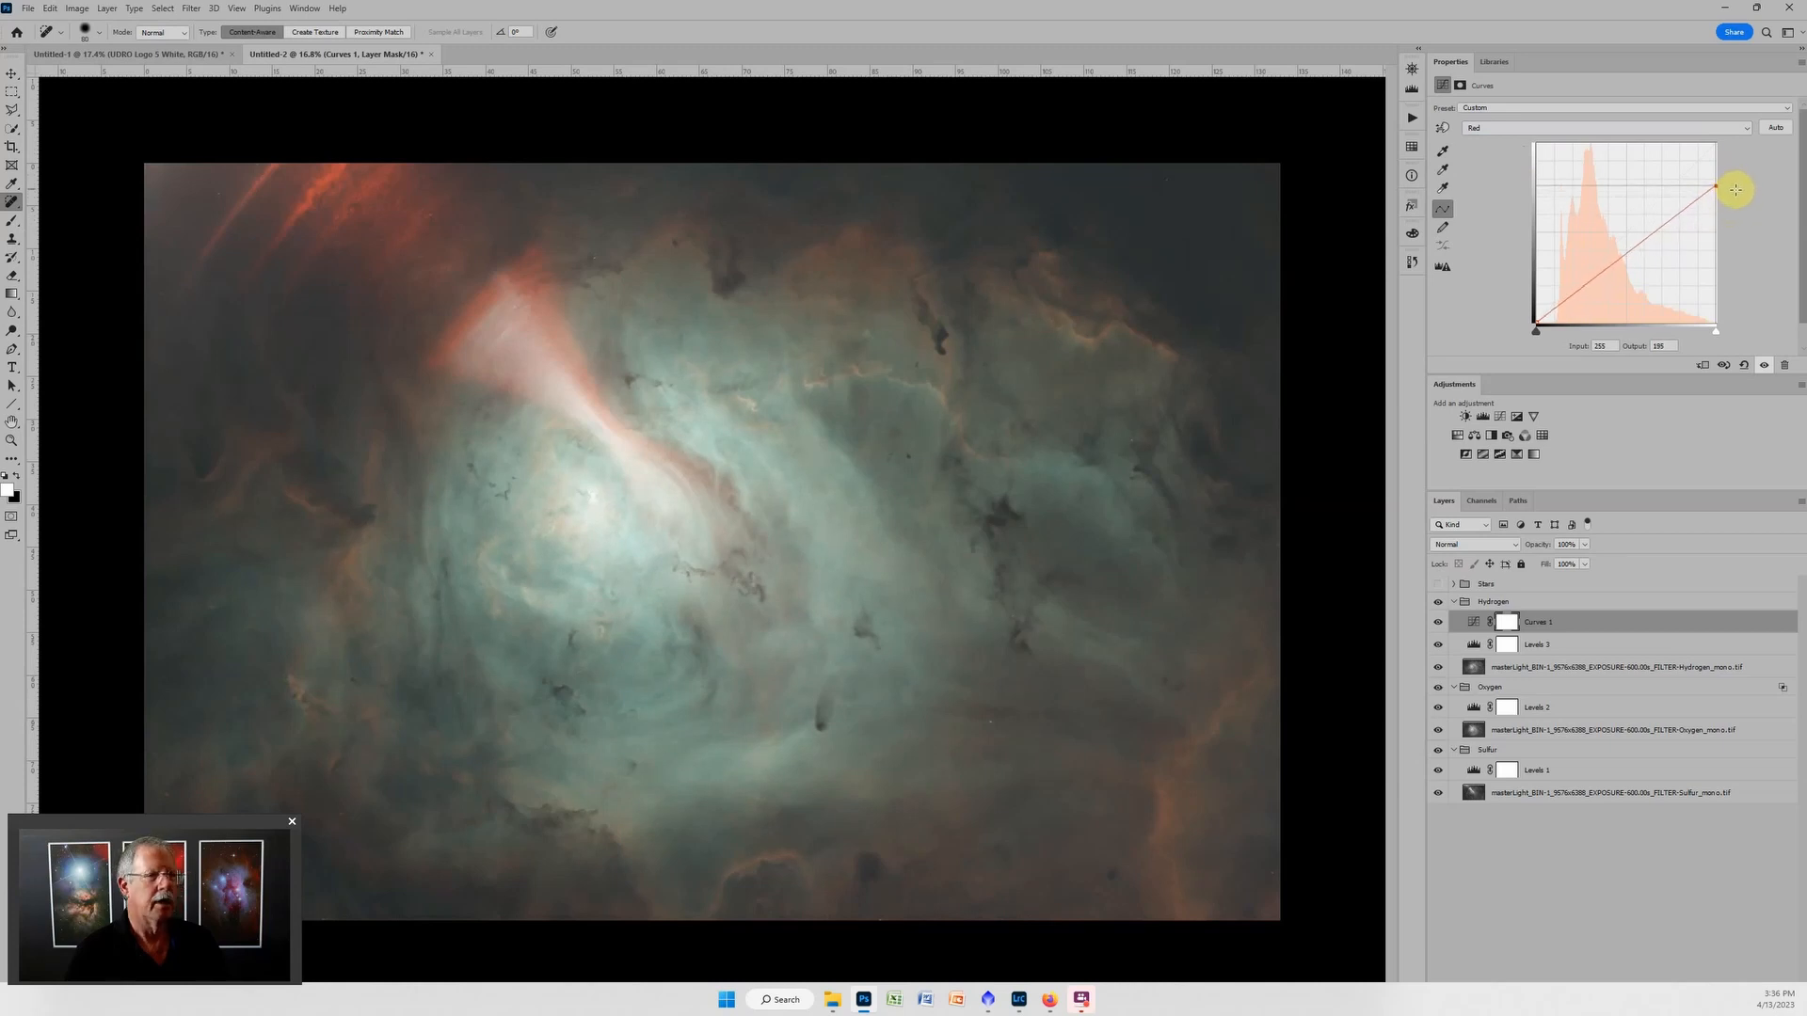
In the Sulfur group's Levels adjustment, set the midtones to 1.24 and raise the black input to the foot of the histogram.
scroll(1039, 420, down, 2)
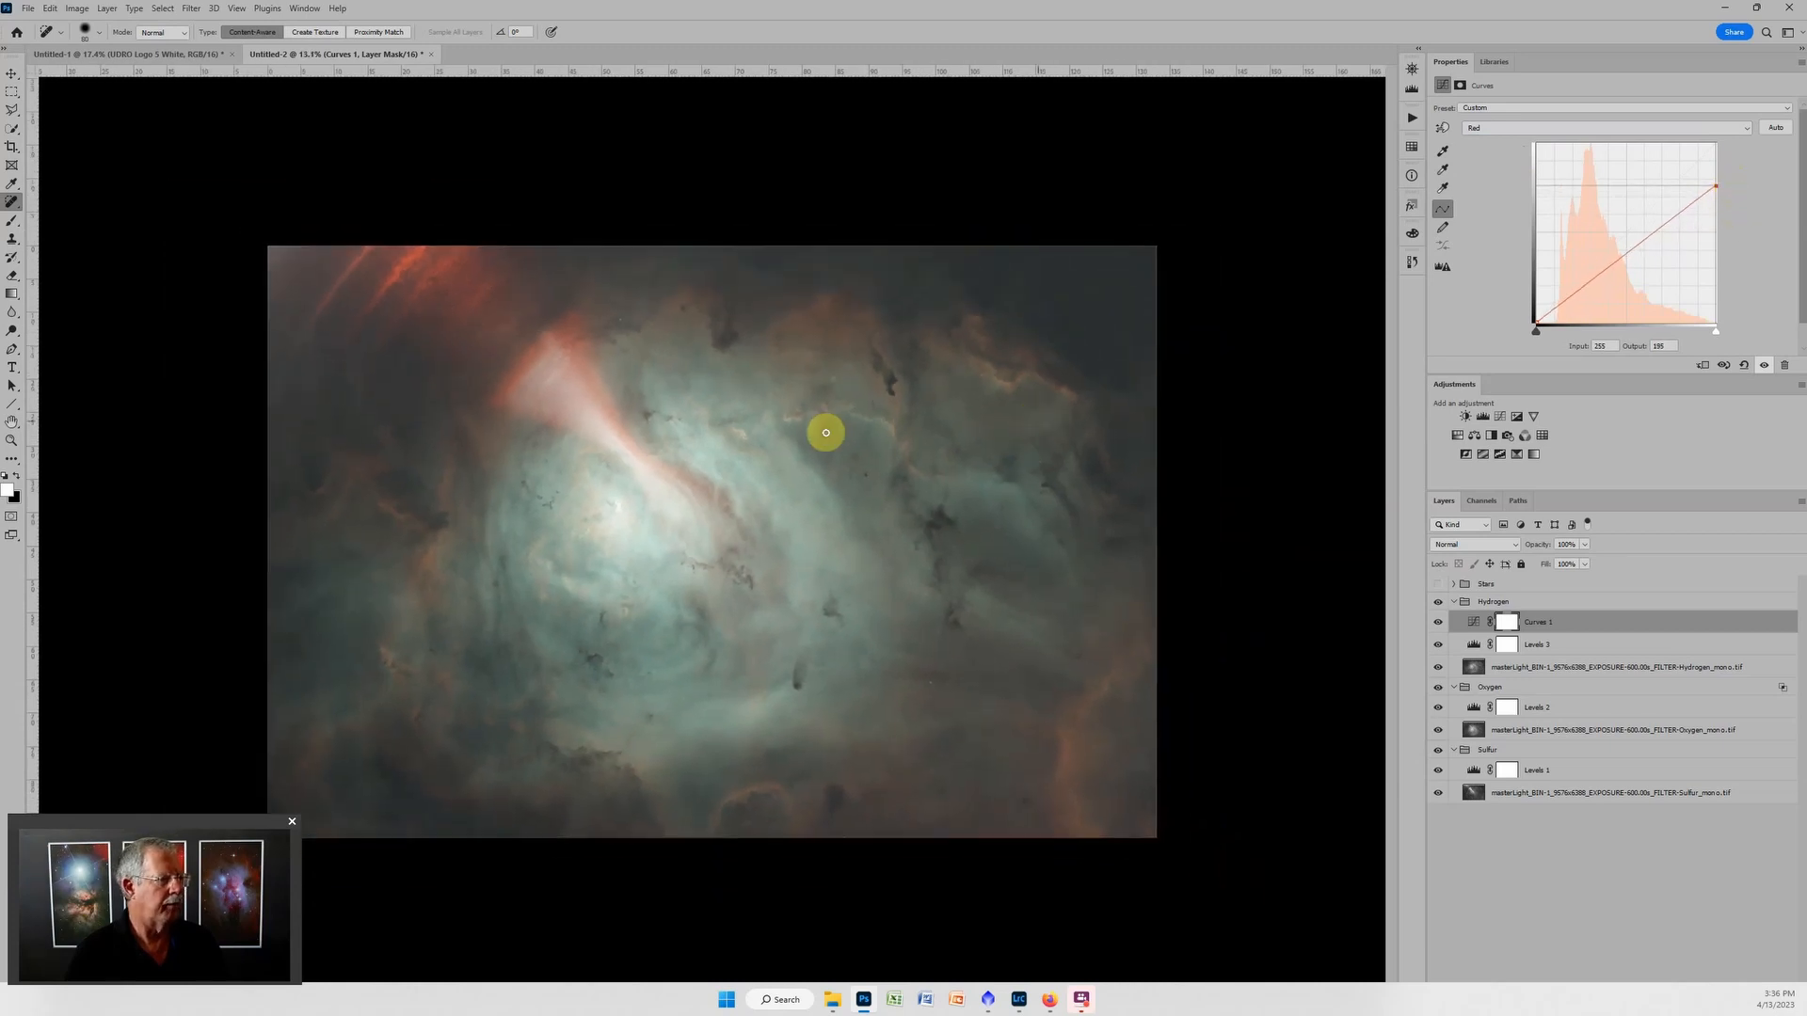
click(1474, 769)
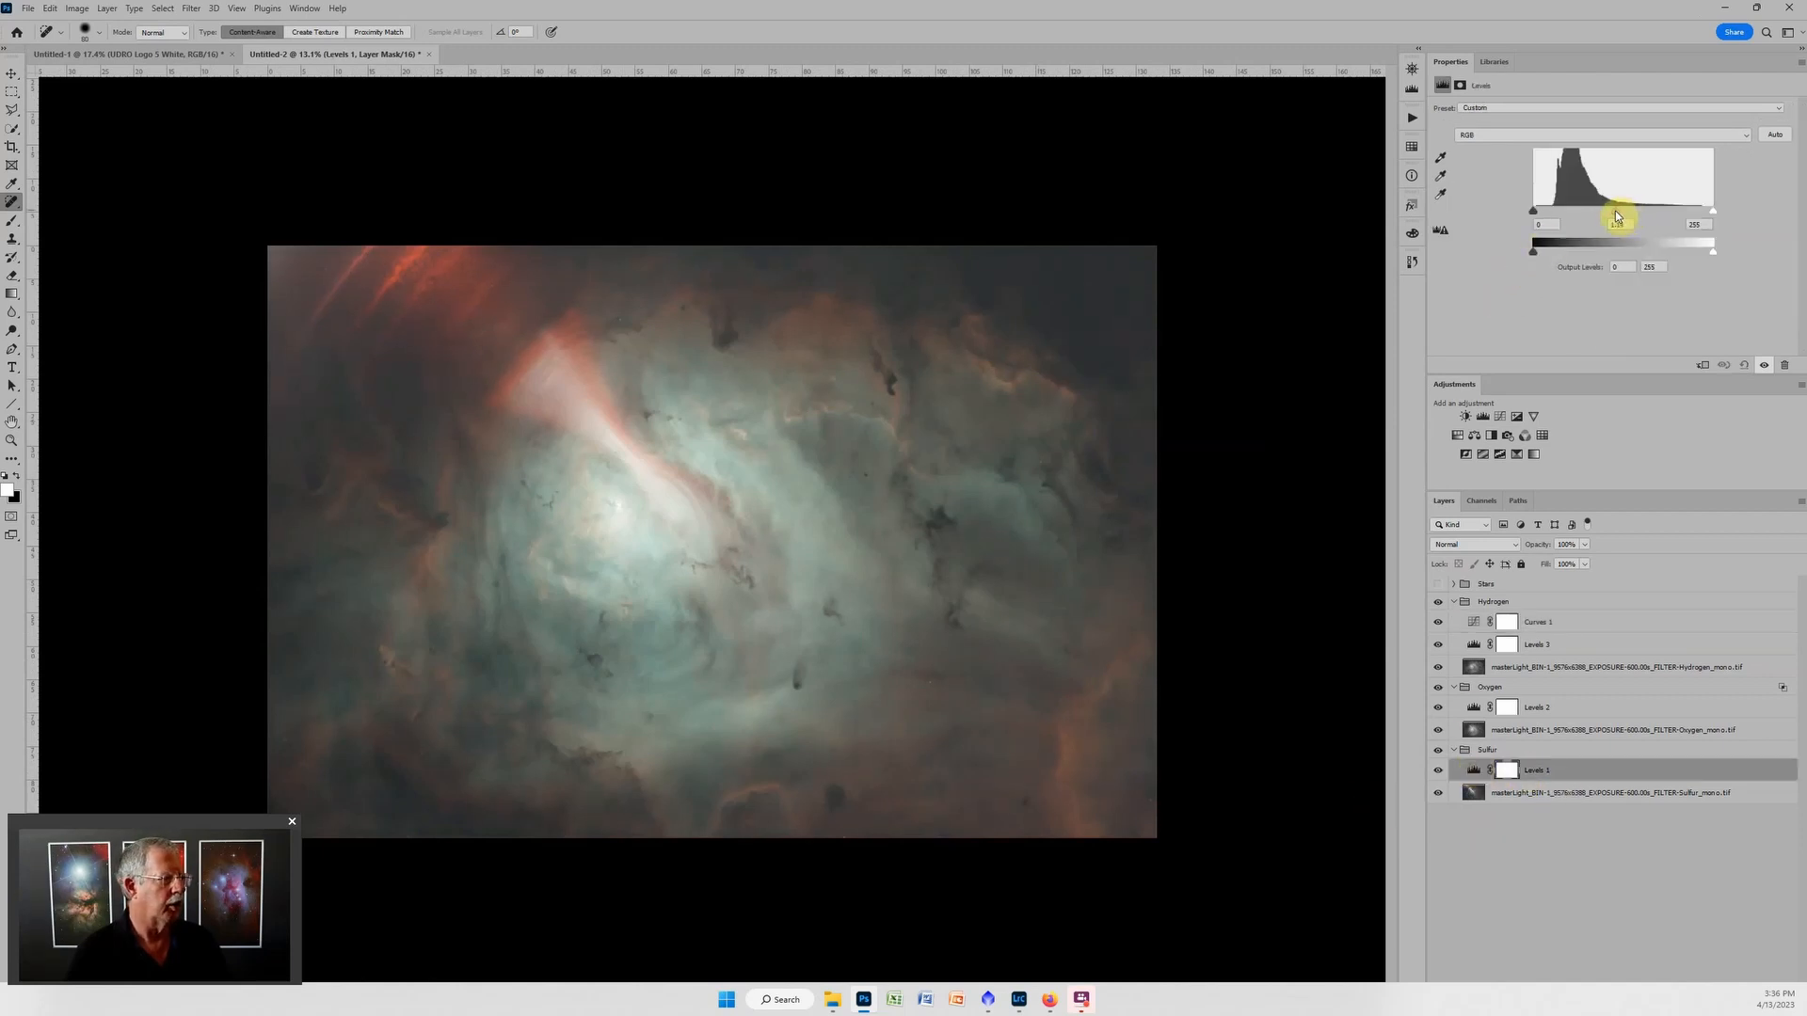
drag(1611, 215, 1551, 215)
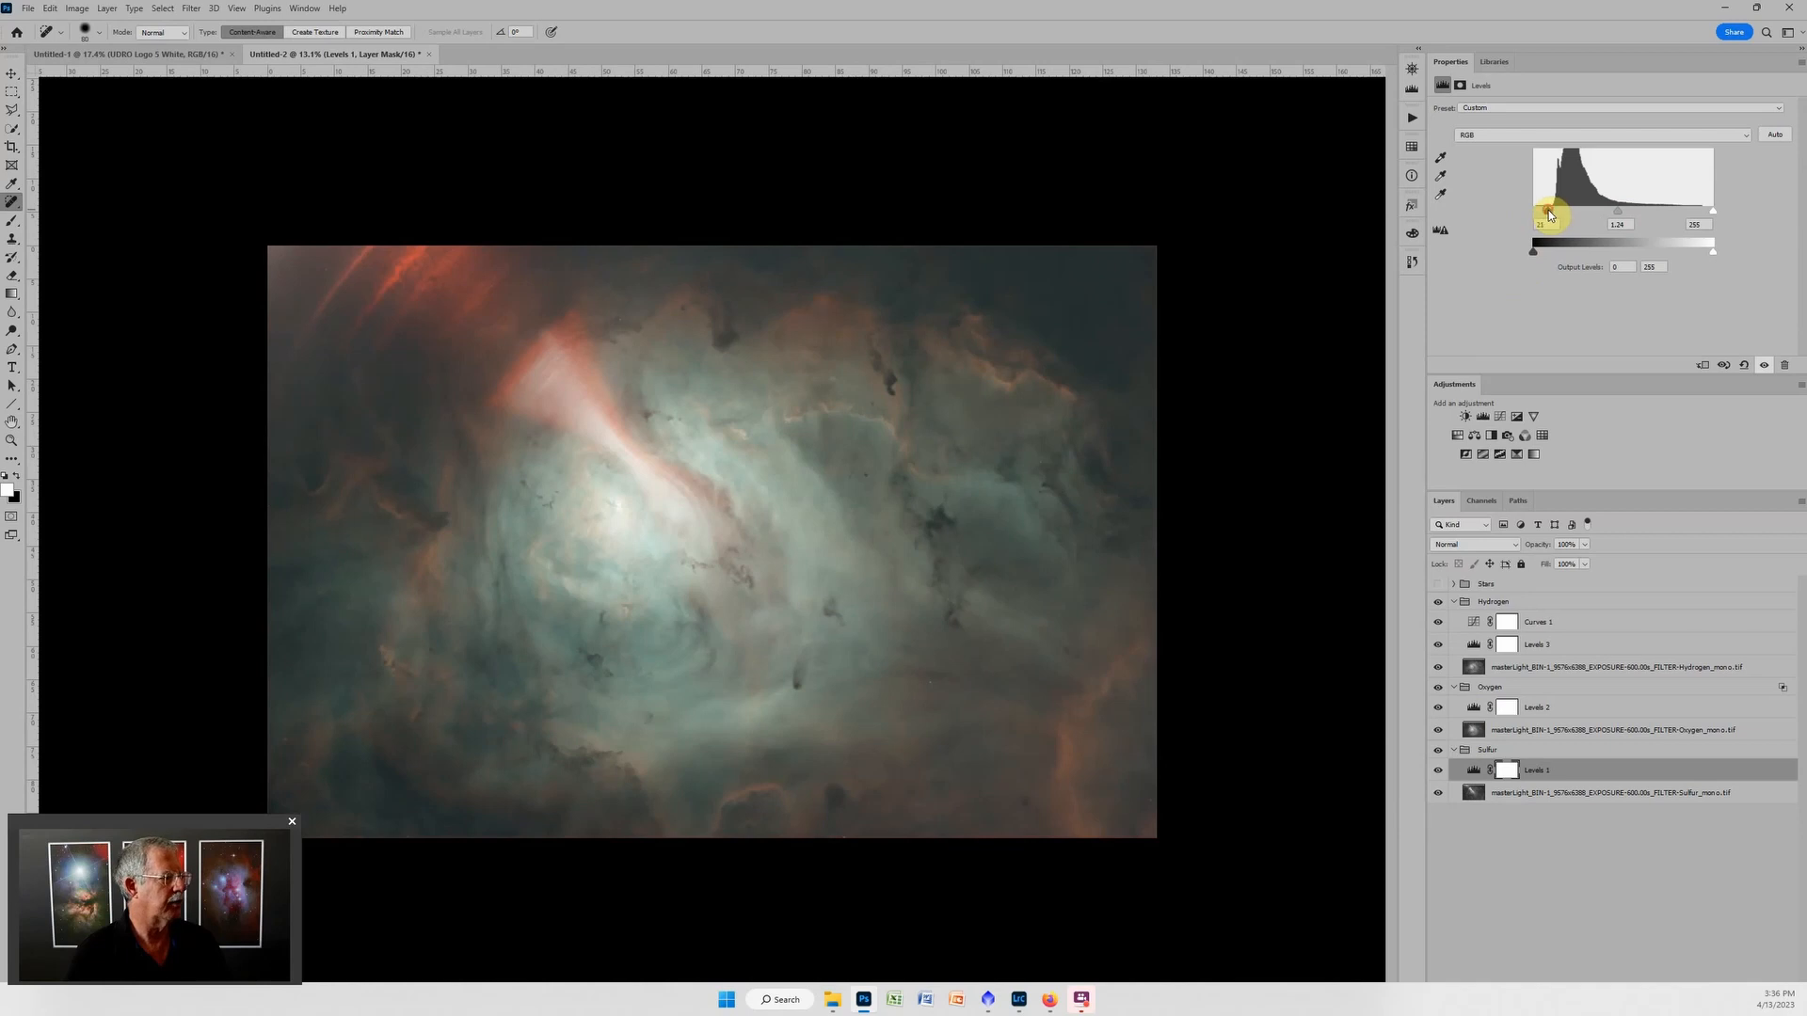
In the Oxygen group's Levels adjustment, brighten the midtones slightly and raise the black input to about 21.
click(1471, 708)
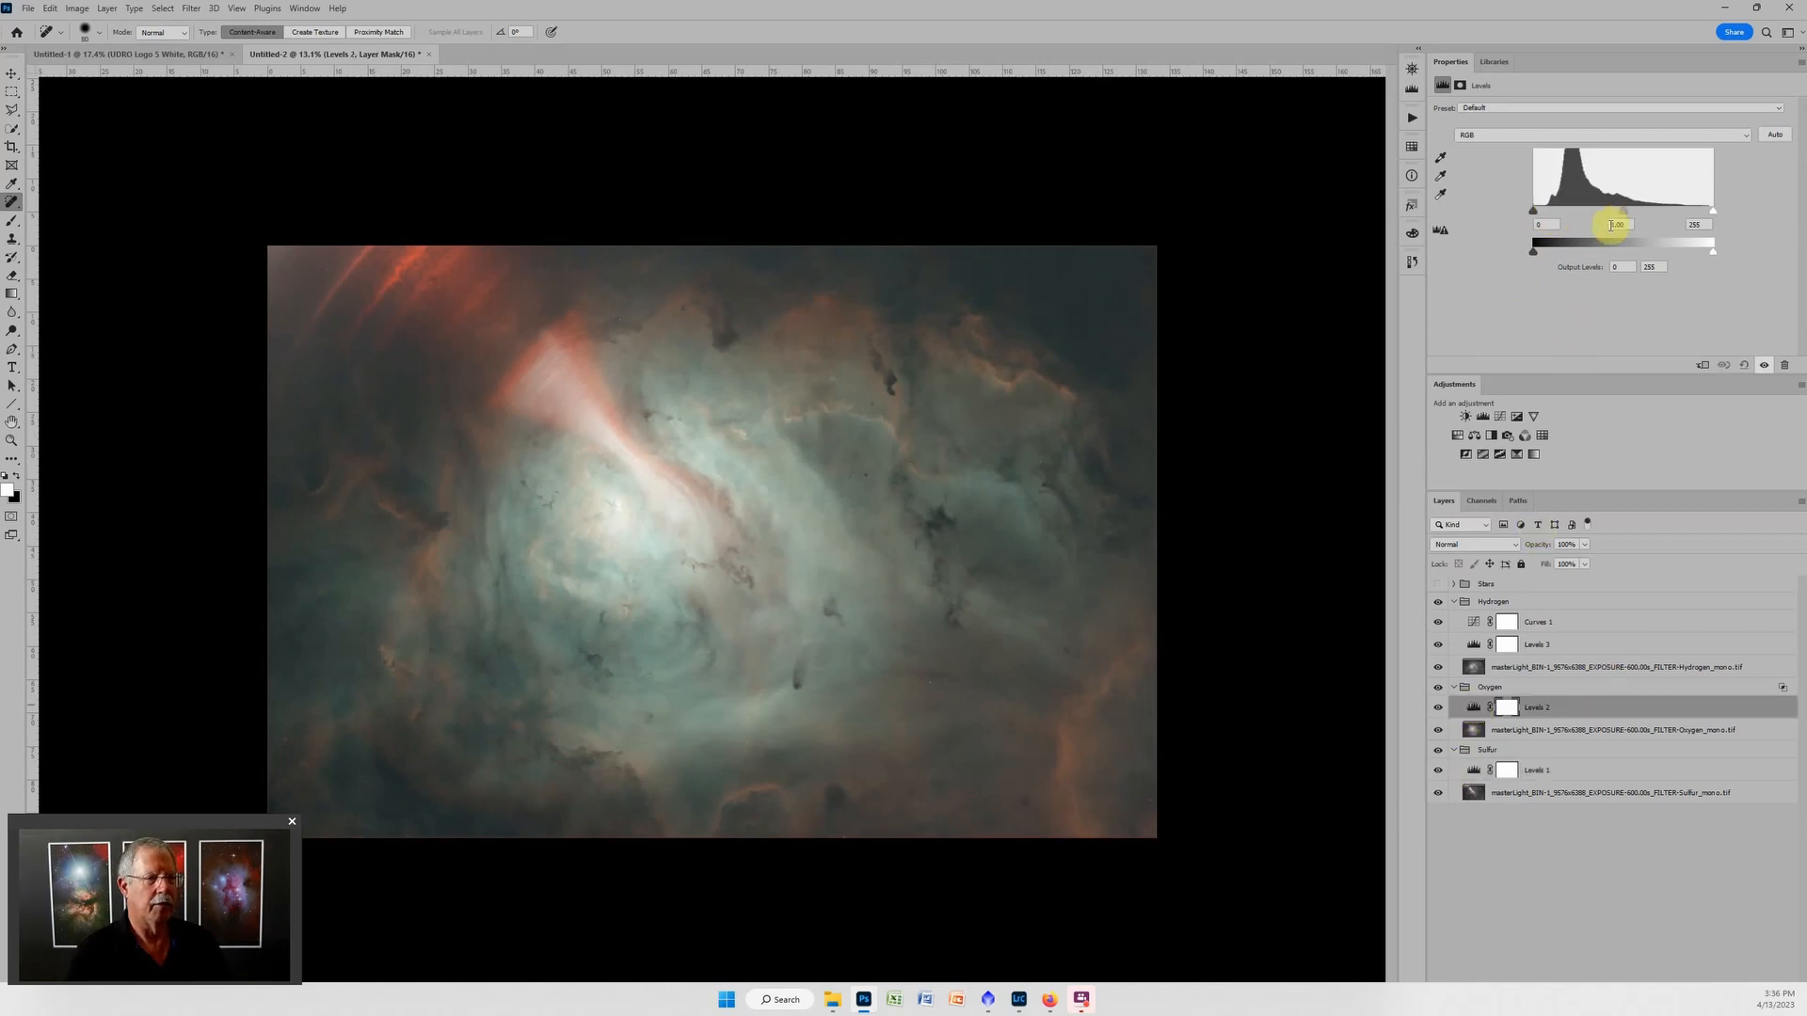
drag(1621, 217, 1615, 213)
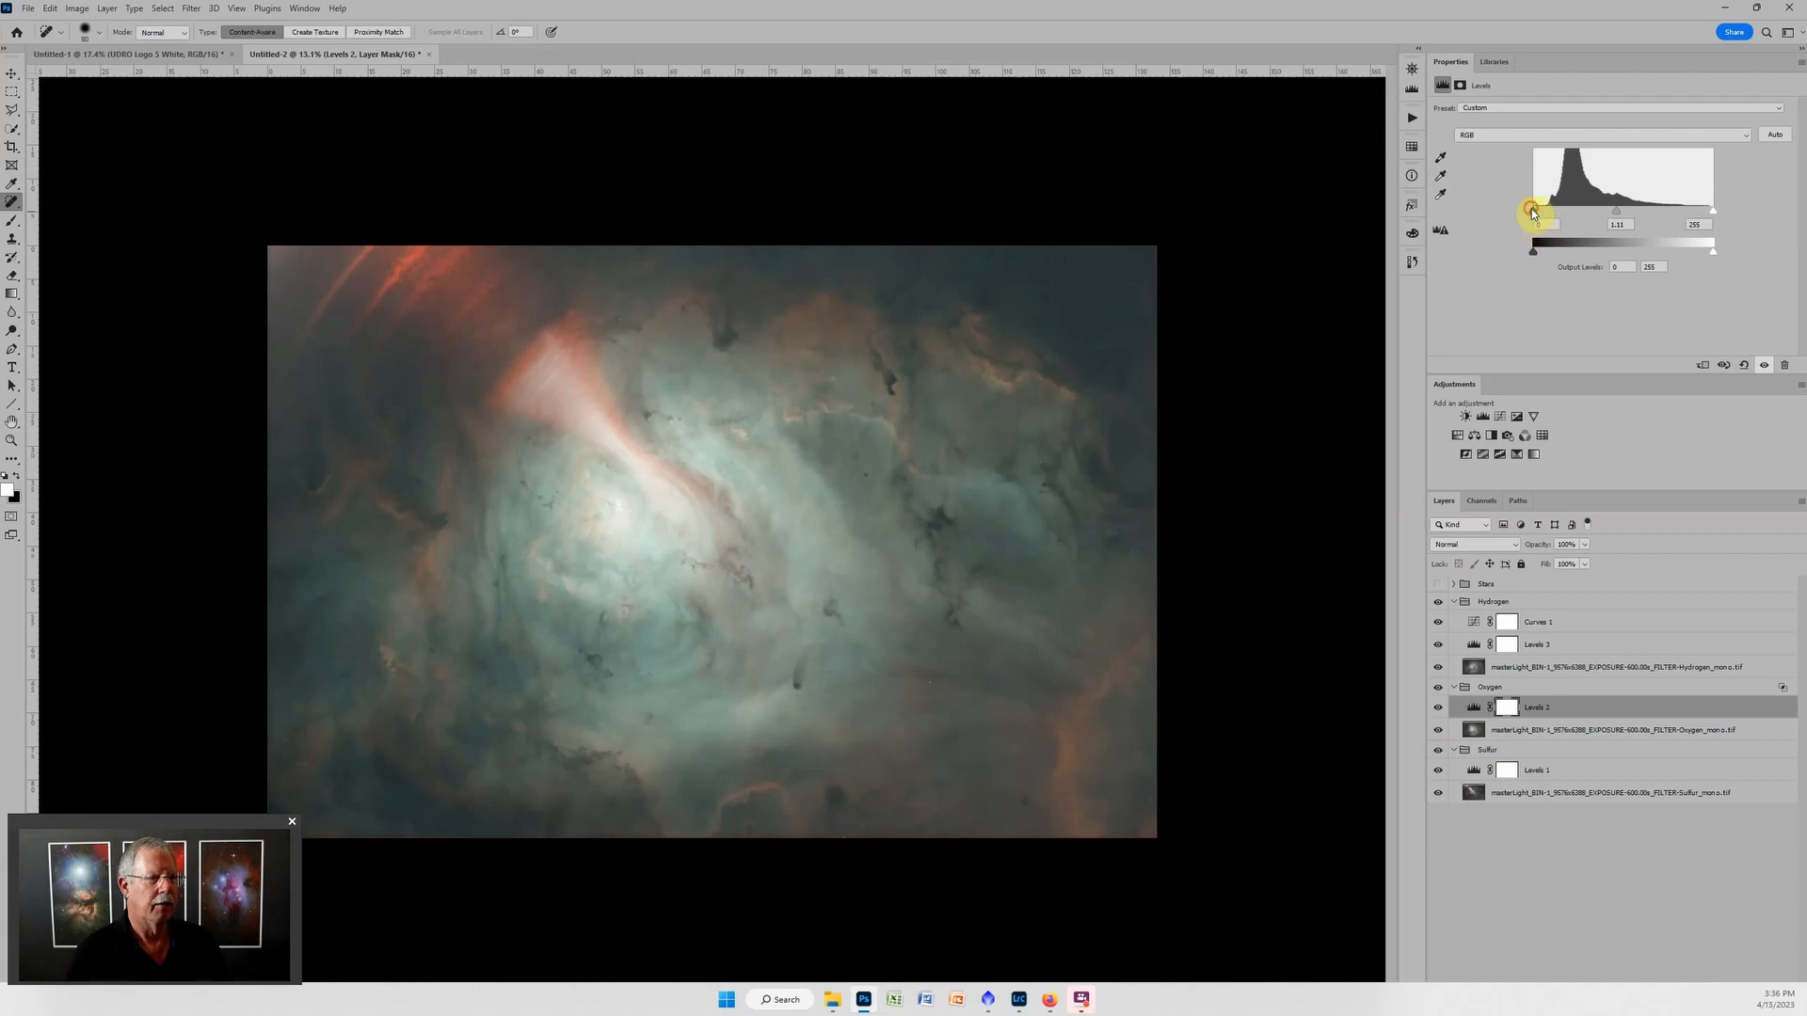
drag(1543, 214, 1553, 213)
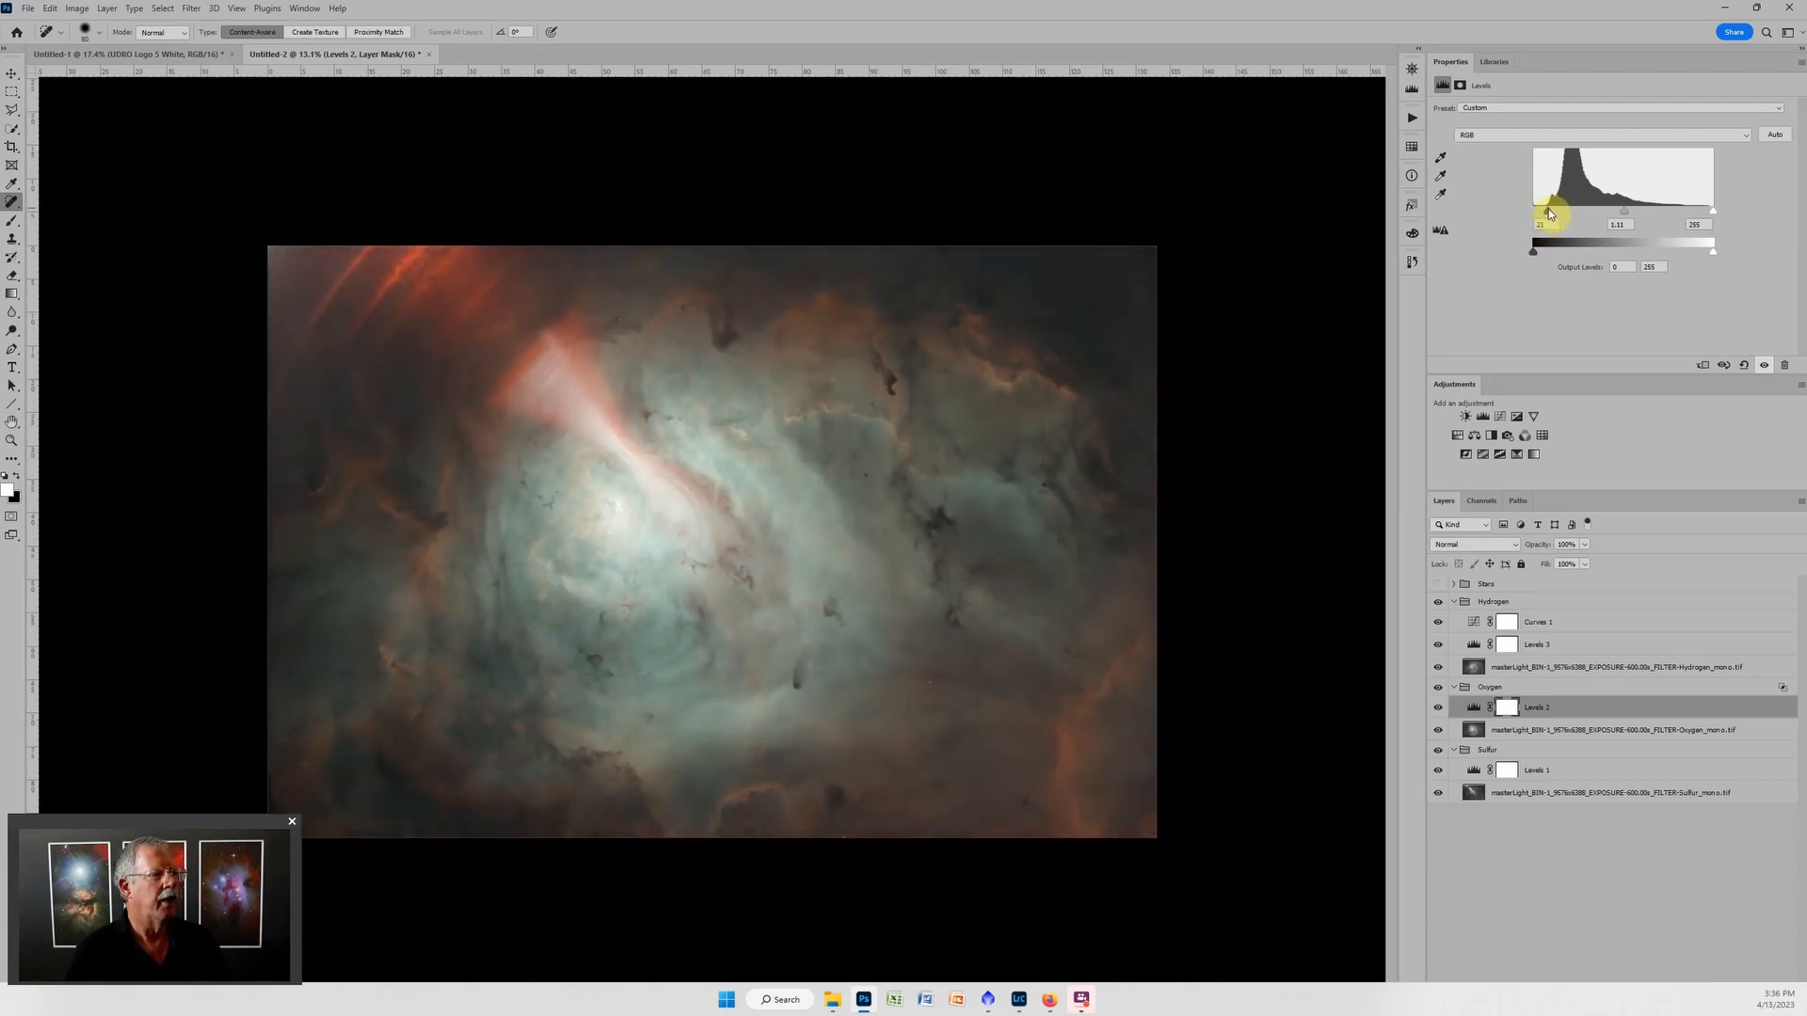
scroll(784, 526, up, 3)
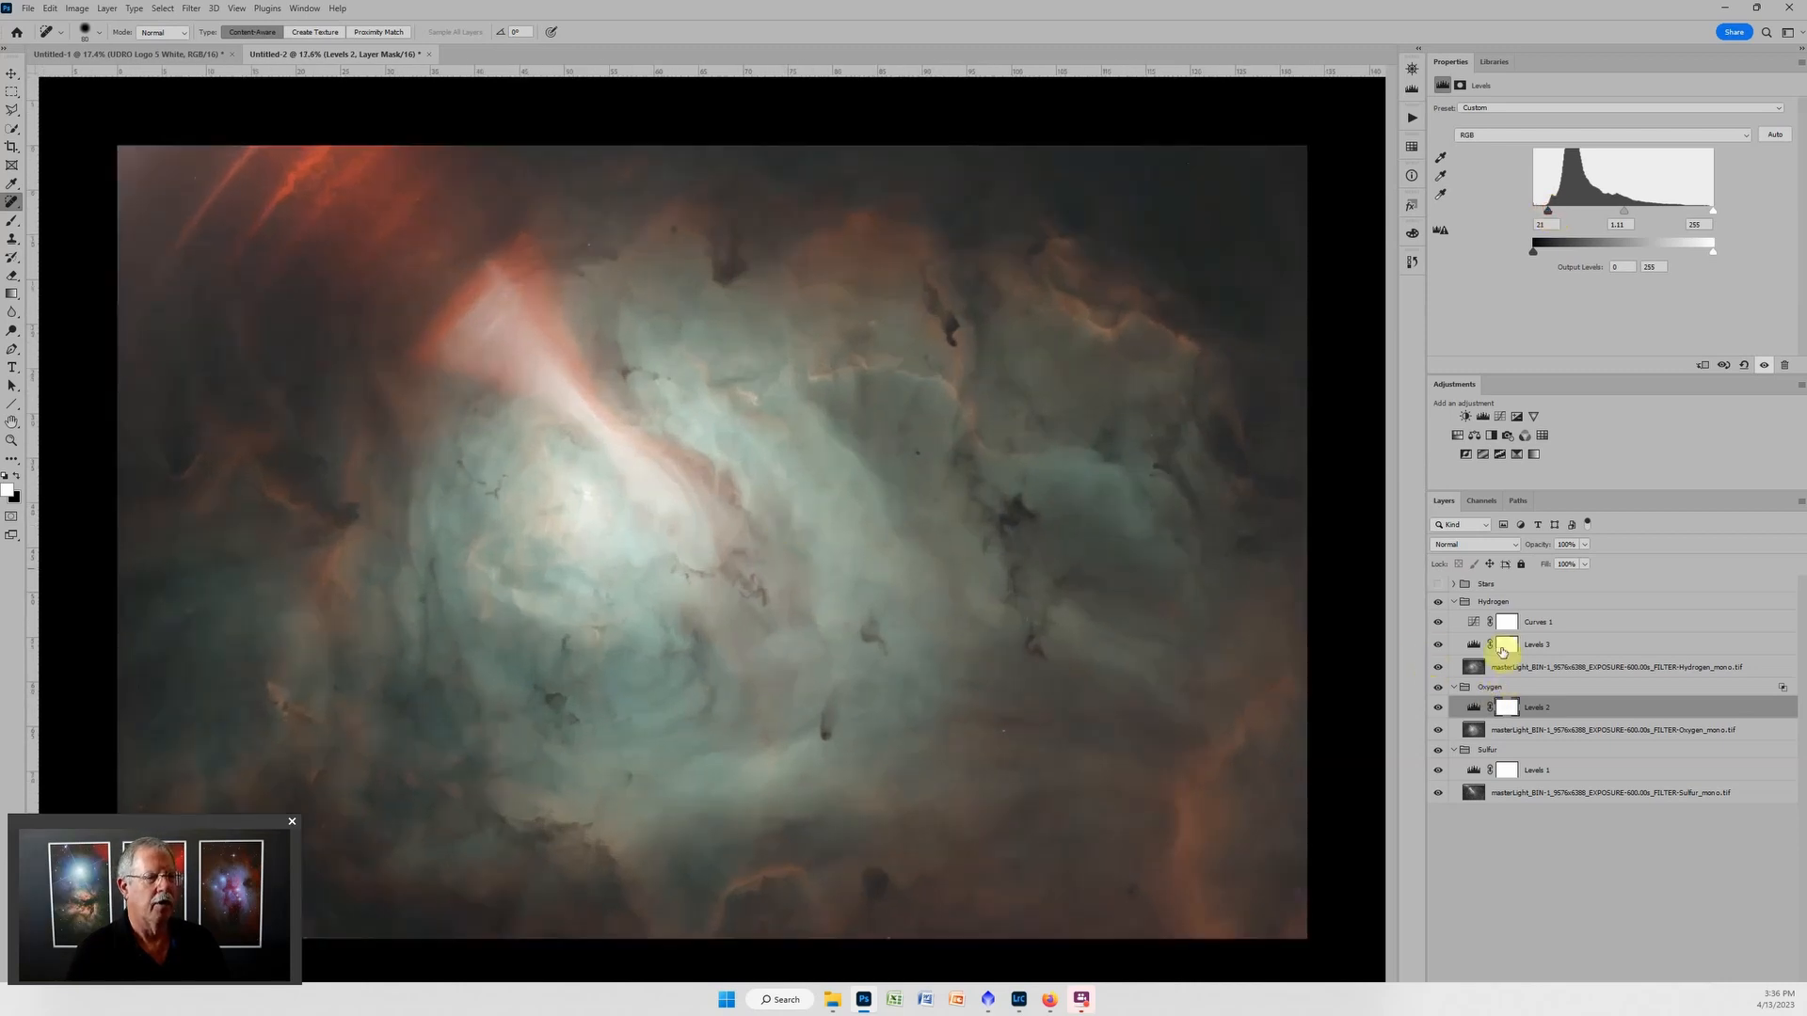
Lower the red channel's white point output to 162 in the Hydrogen group's Curves adjustment.
click(1474, 623)
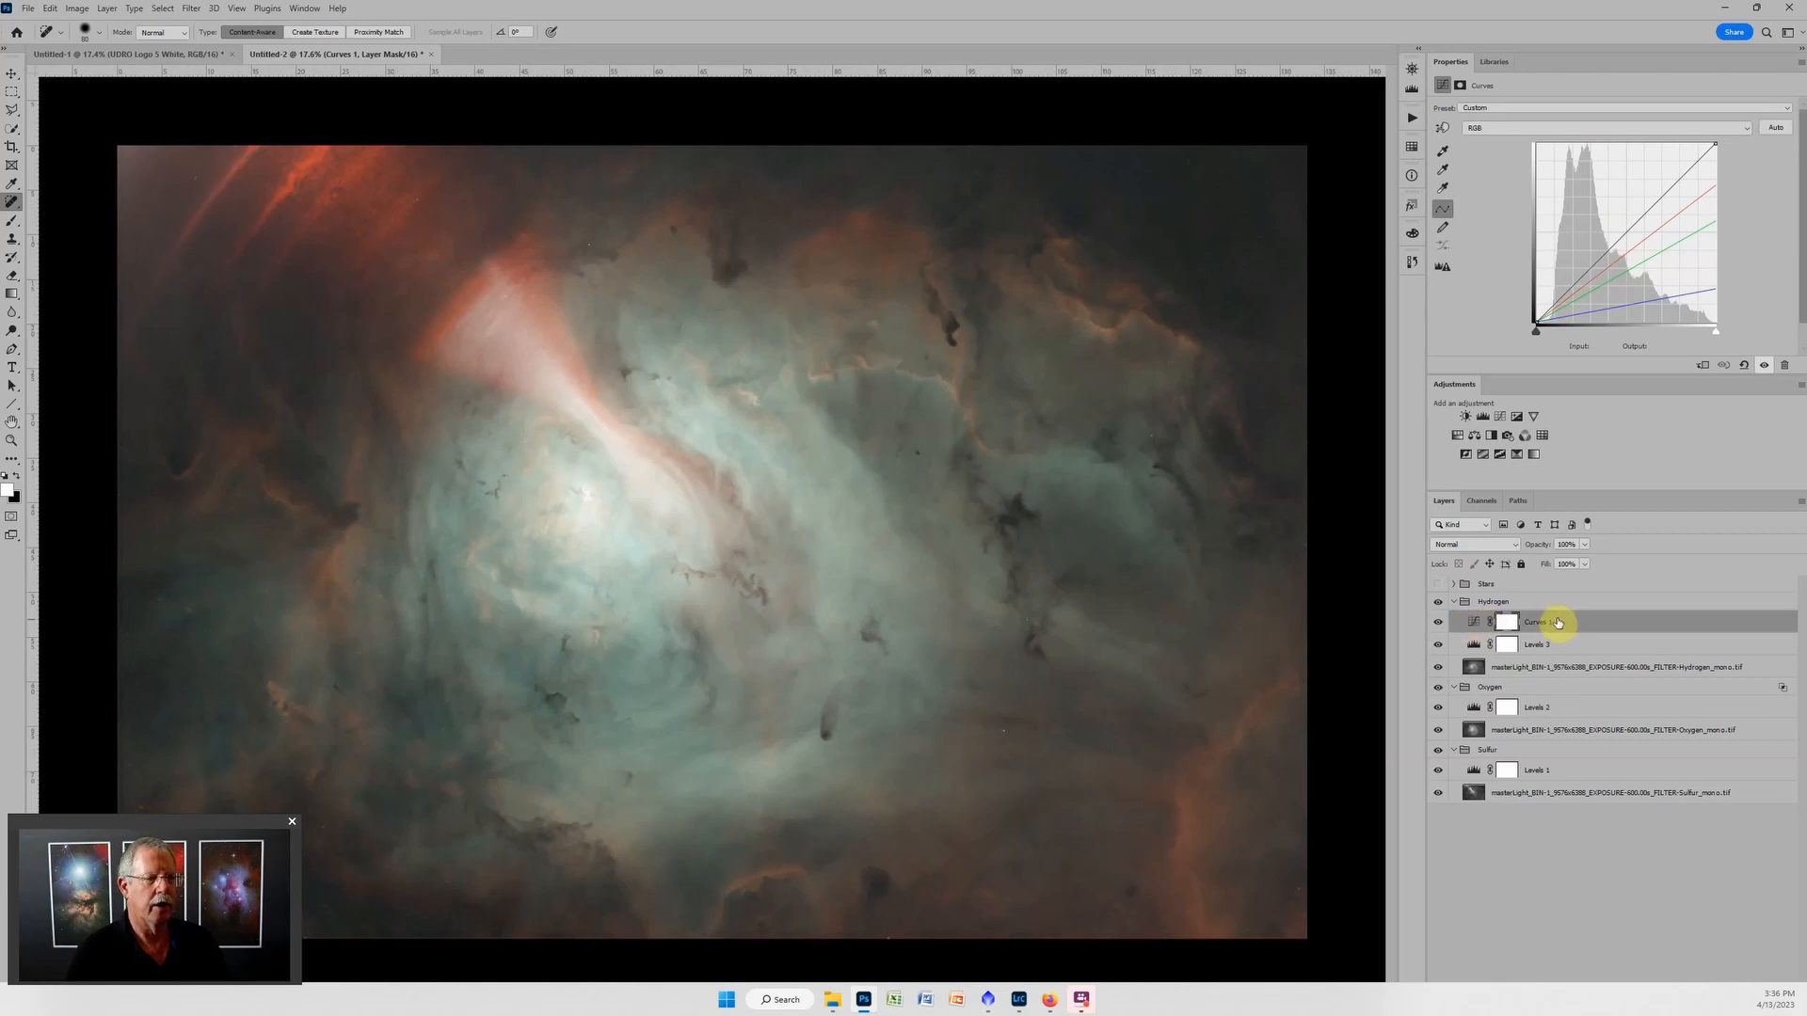
click(1657, 126)
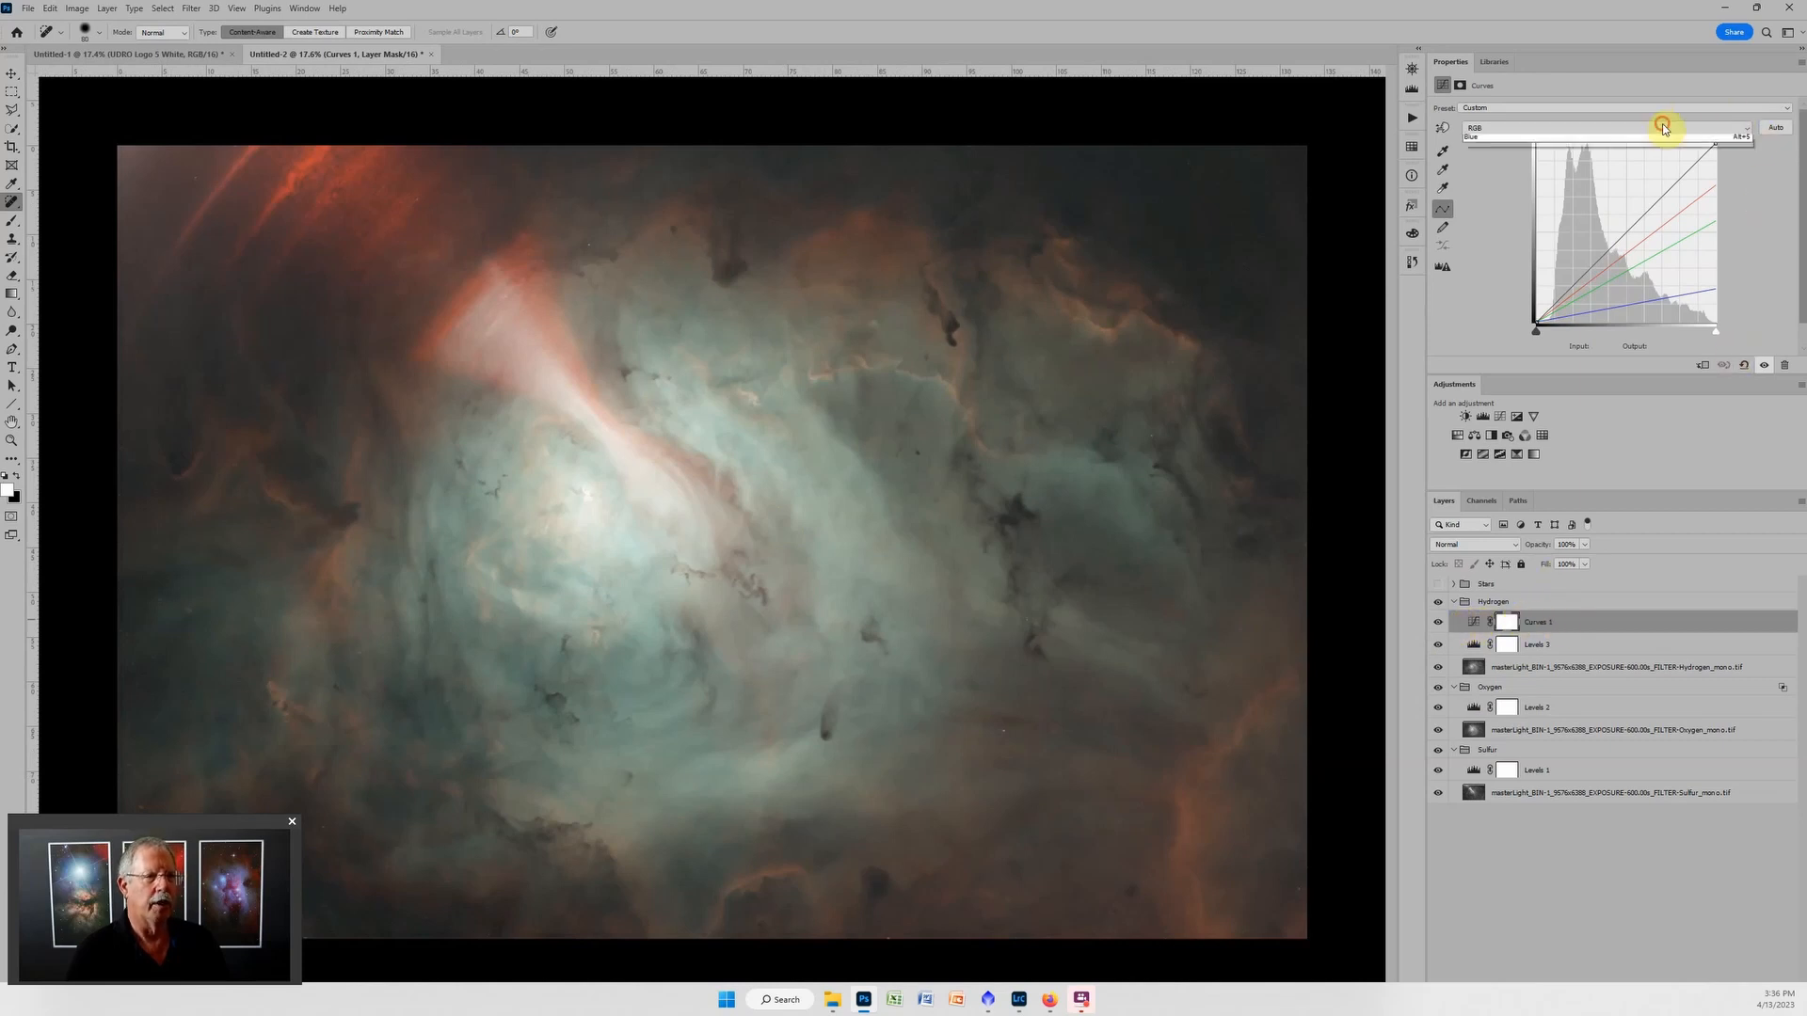
click(1562, 153)
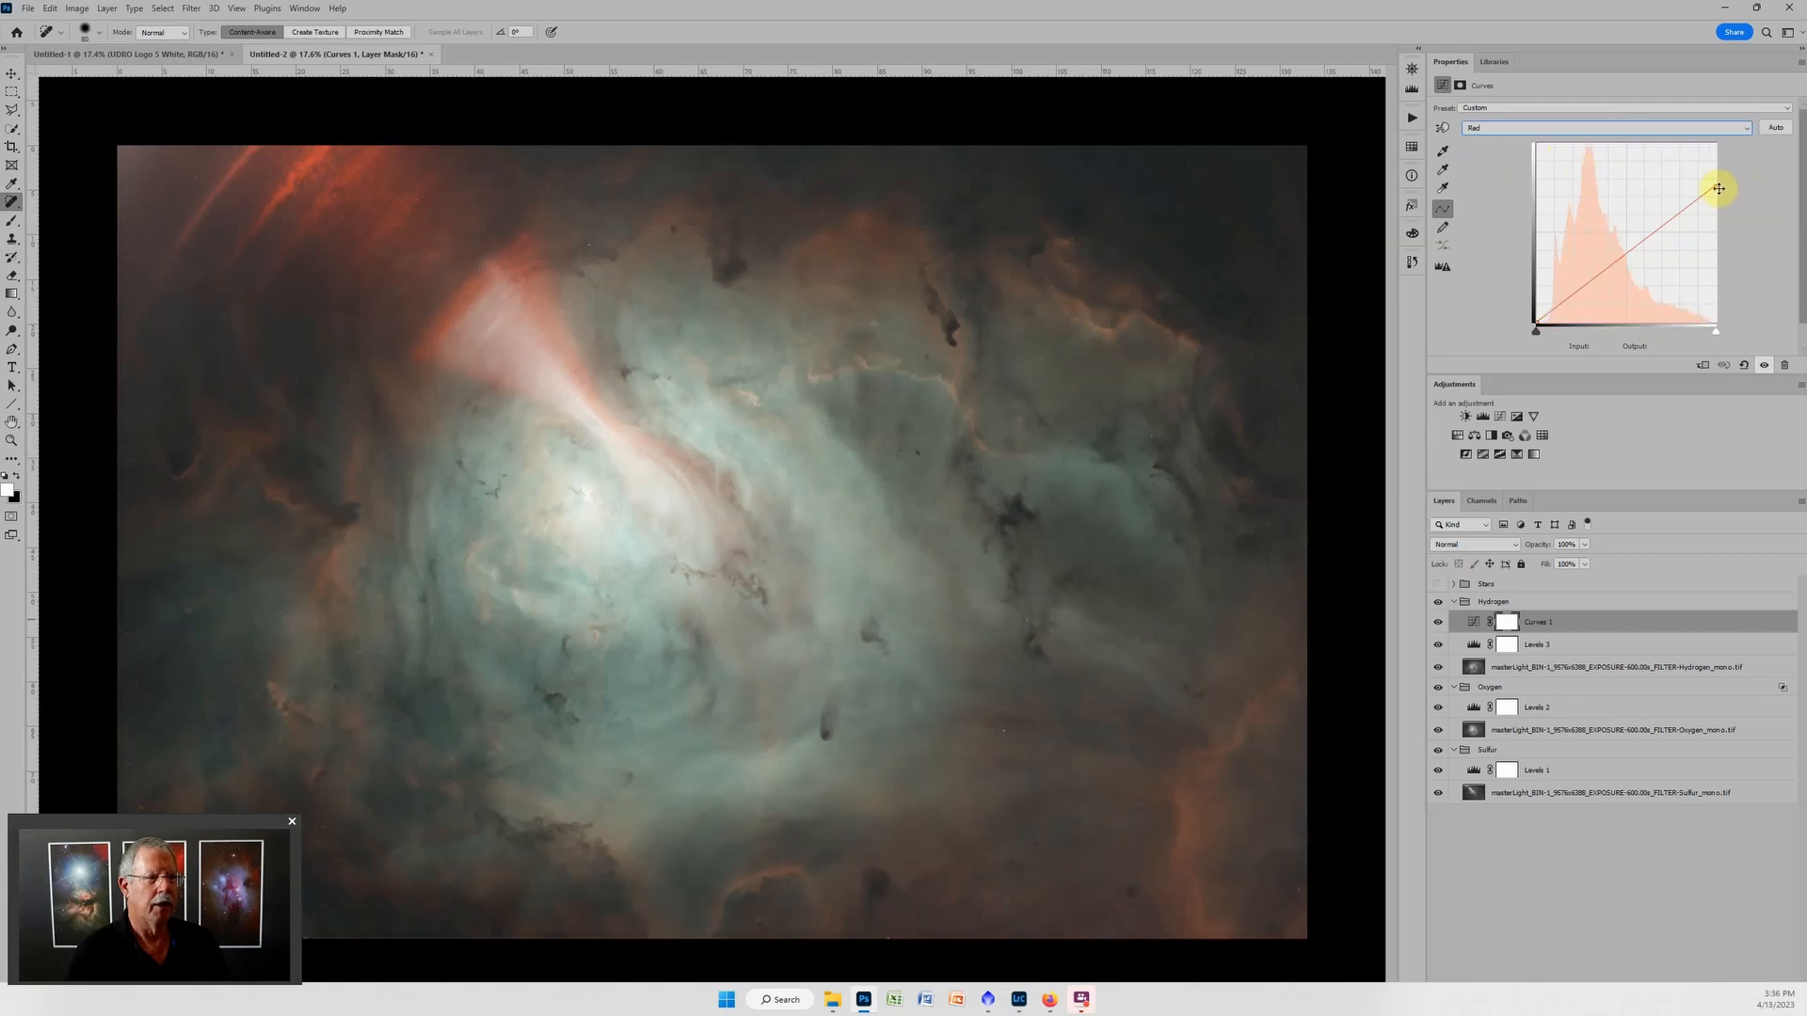
mouse_move(1717, 186)
mouse_down()
mouse_move(1723, 230)
mouse_move(1722, 185)
mouse_move(1728, 227)
mouse_move(1730, 211)
mouse_up()
Lower the green channel's white point output to 120 in the Hydrogen group's Curves adjustment.
click(1620, 128)
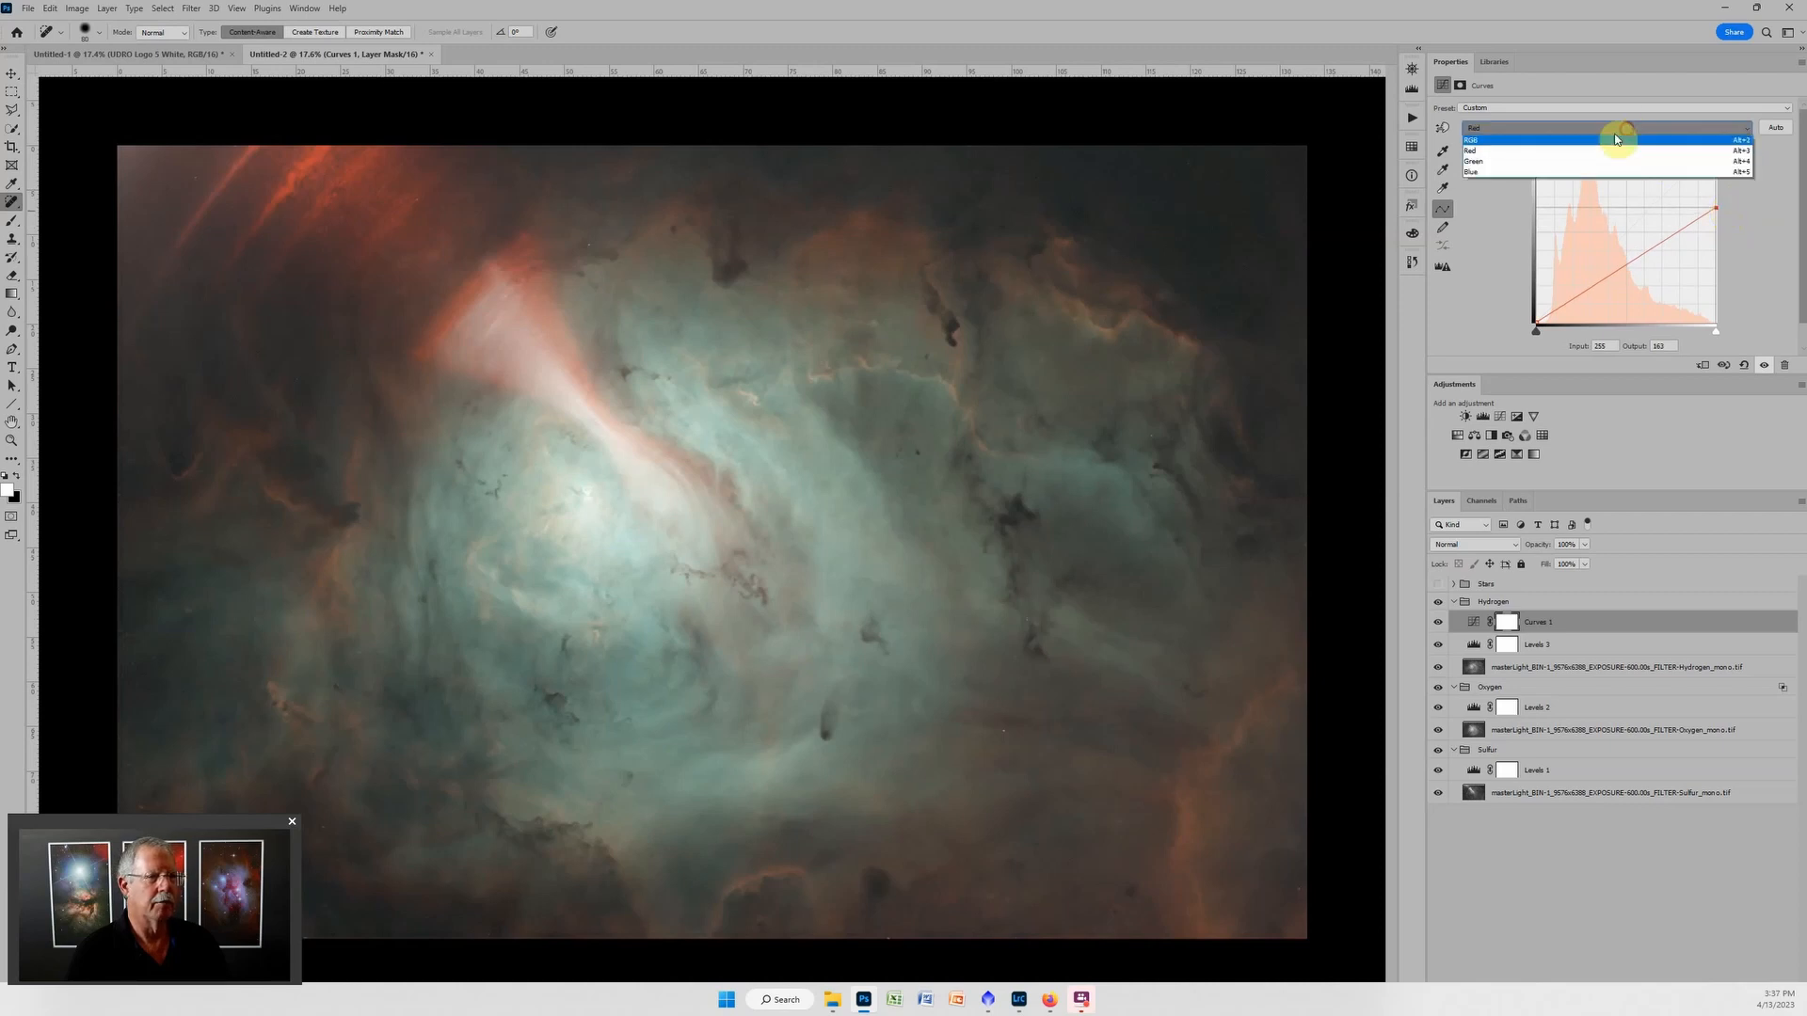
click(1574, 164)
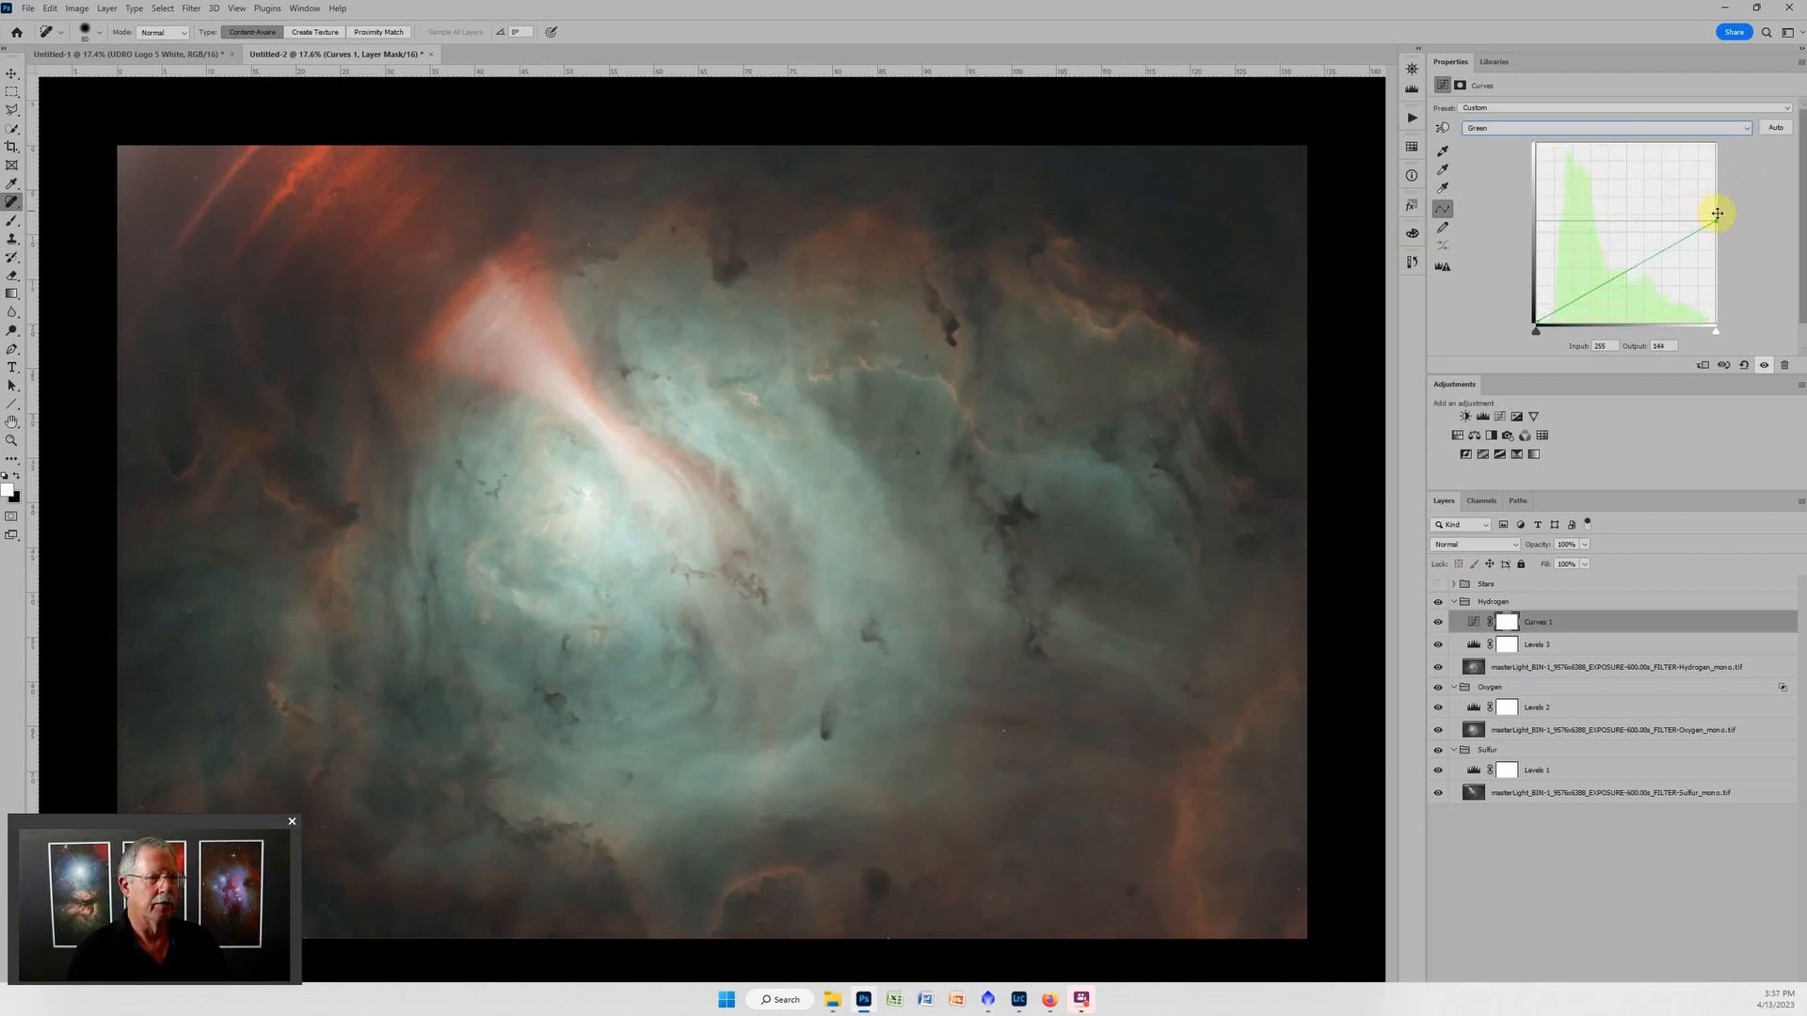
mouse_move(1715, 210)
mouse_down()
mouse_move(1718, 258)
mouse_move(1721, 239)
mouse_up()
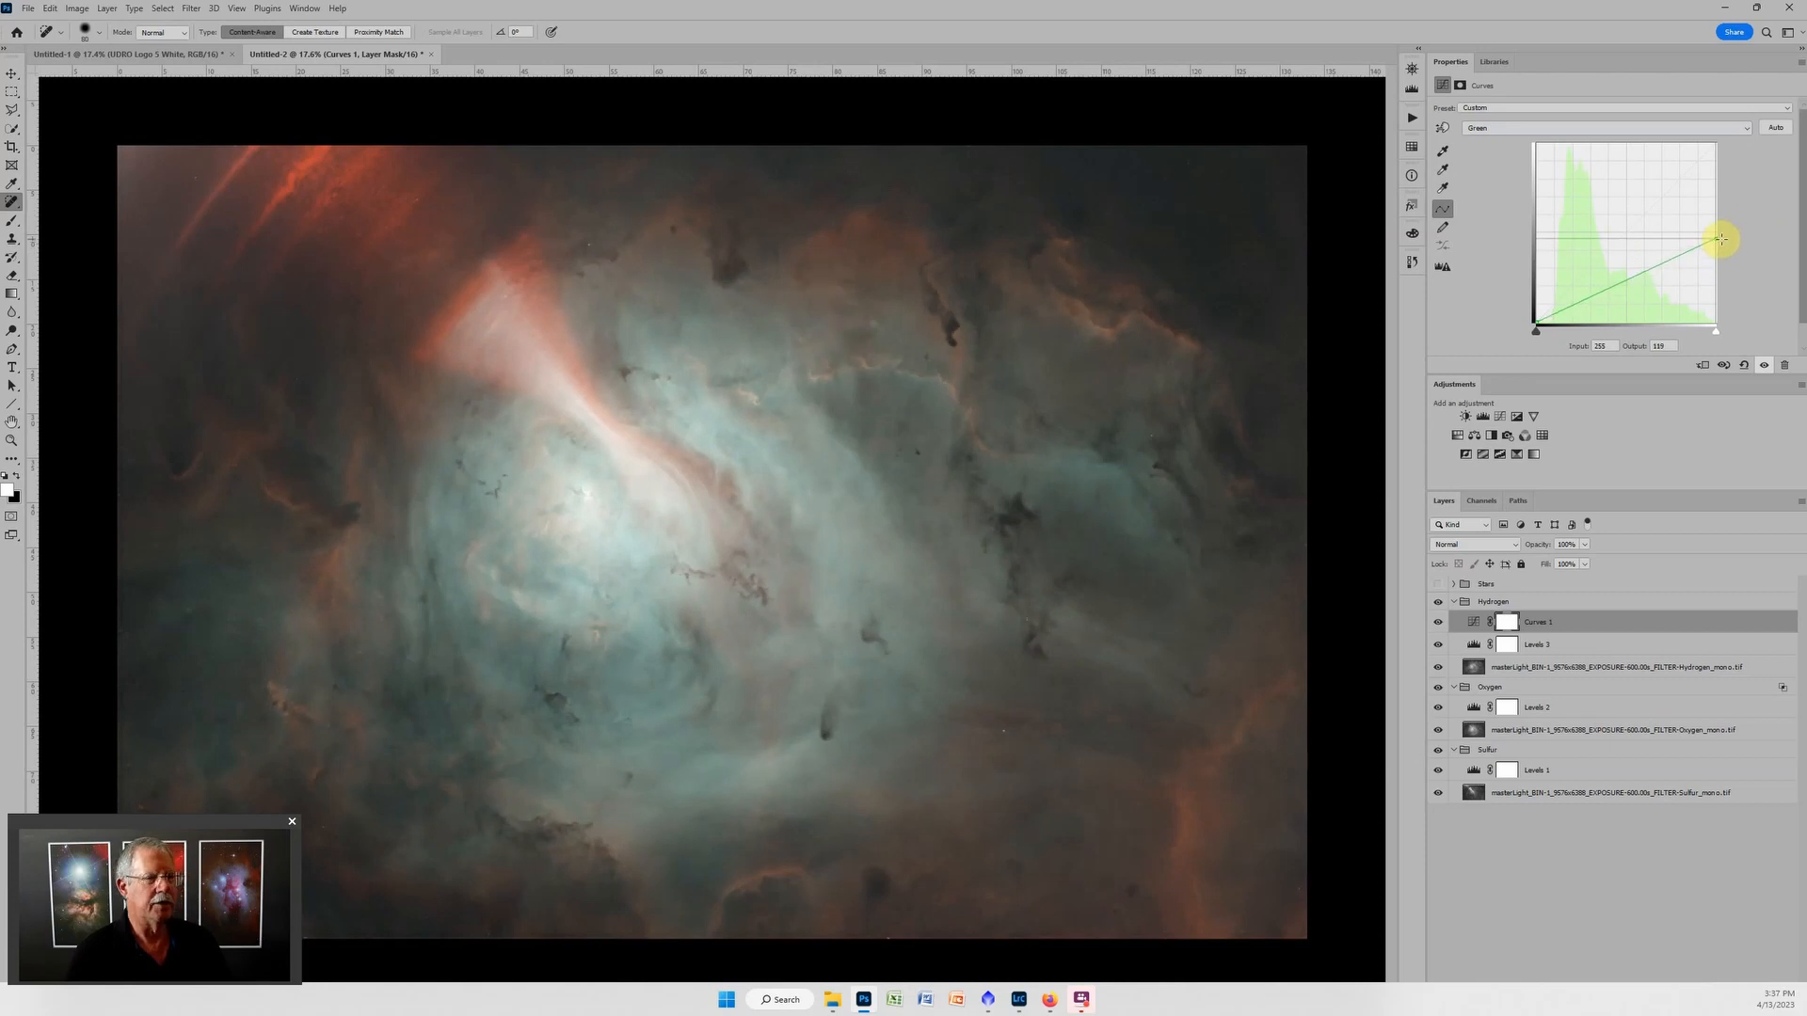
drag(1721, 239, 1720, 237)
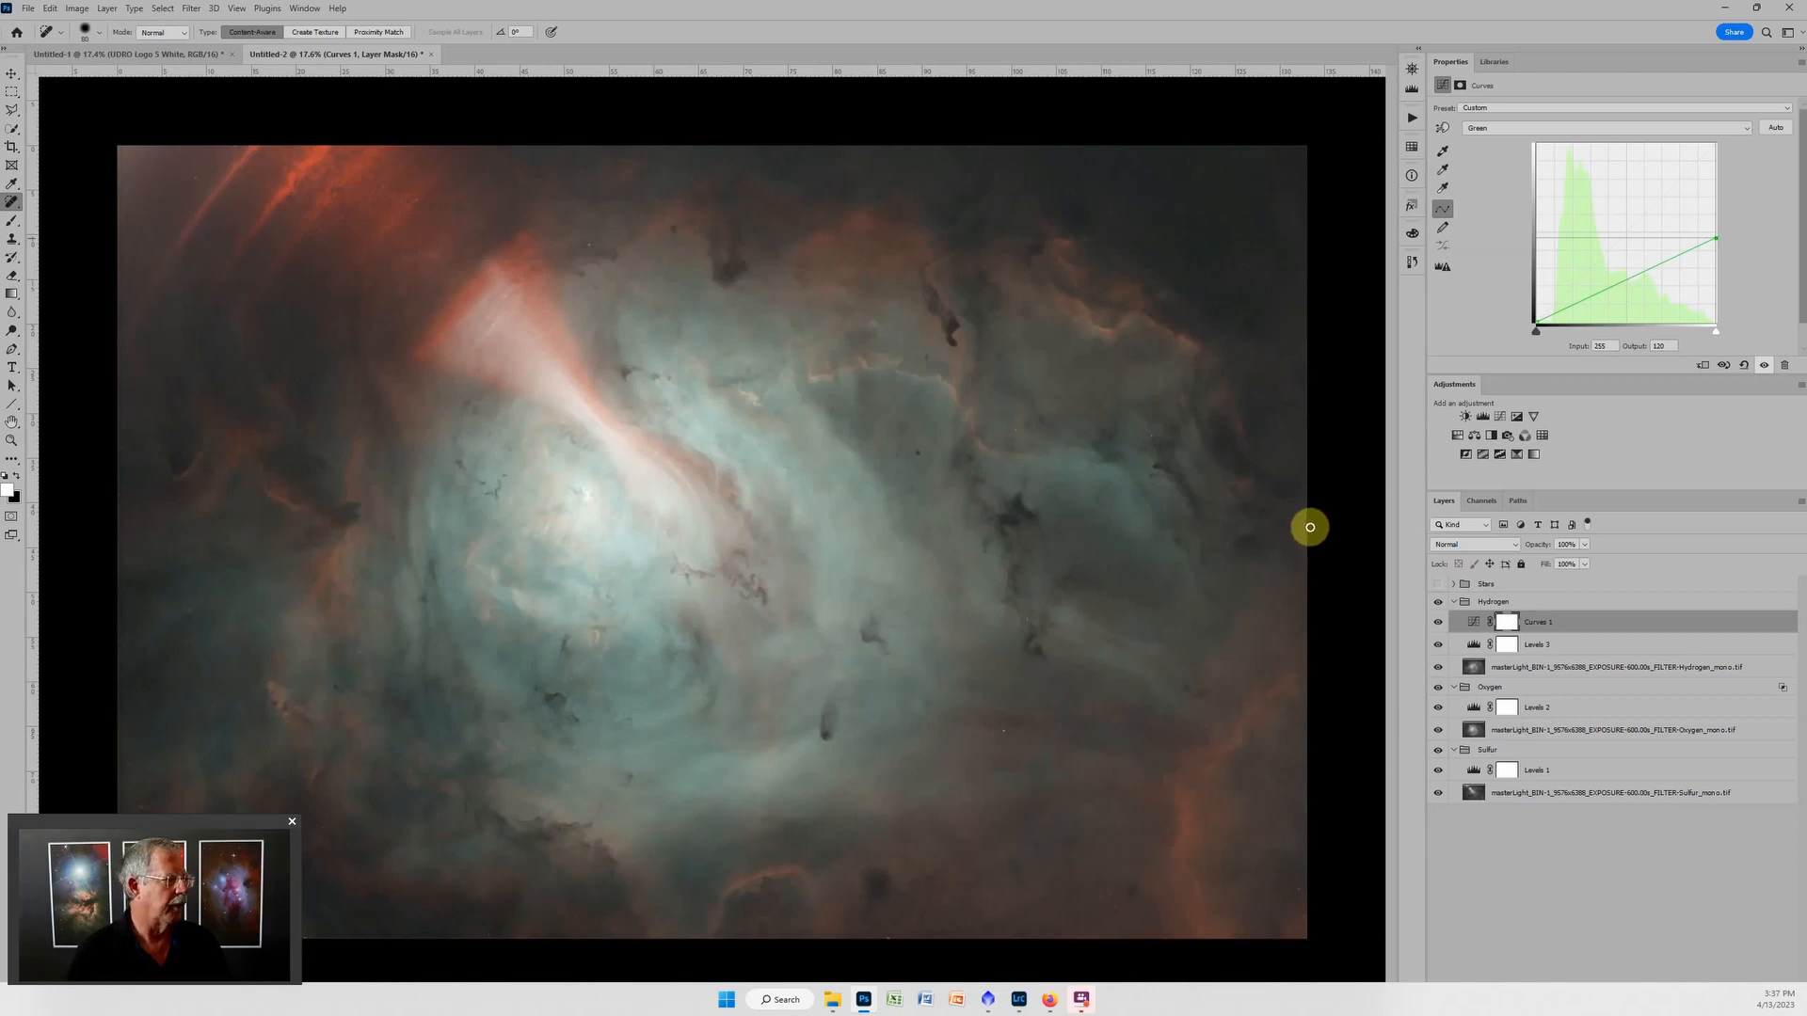
Collapse the Hydrogen group and add a Curves adjustment above it, darkening the deep shadows slightly and anchoring the curve around input 70, output 72.
click(1455, 602)
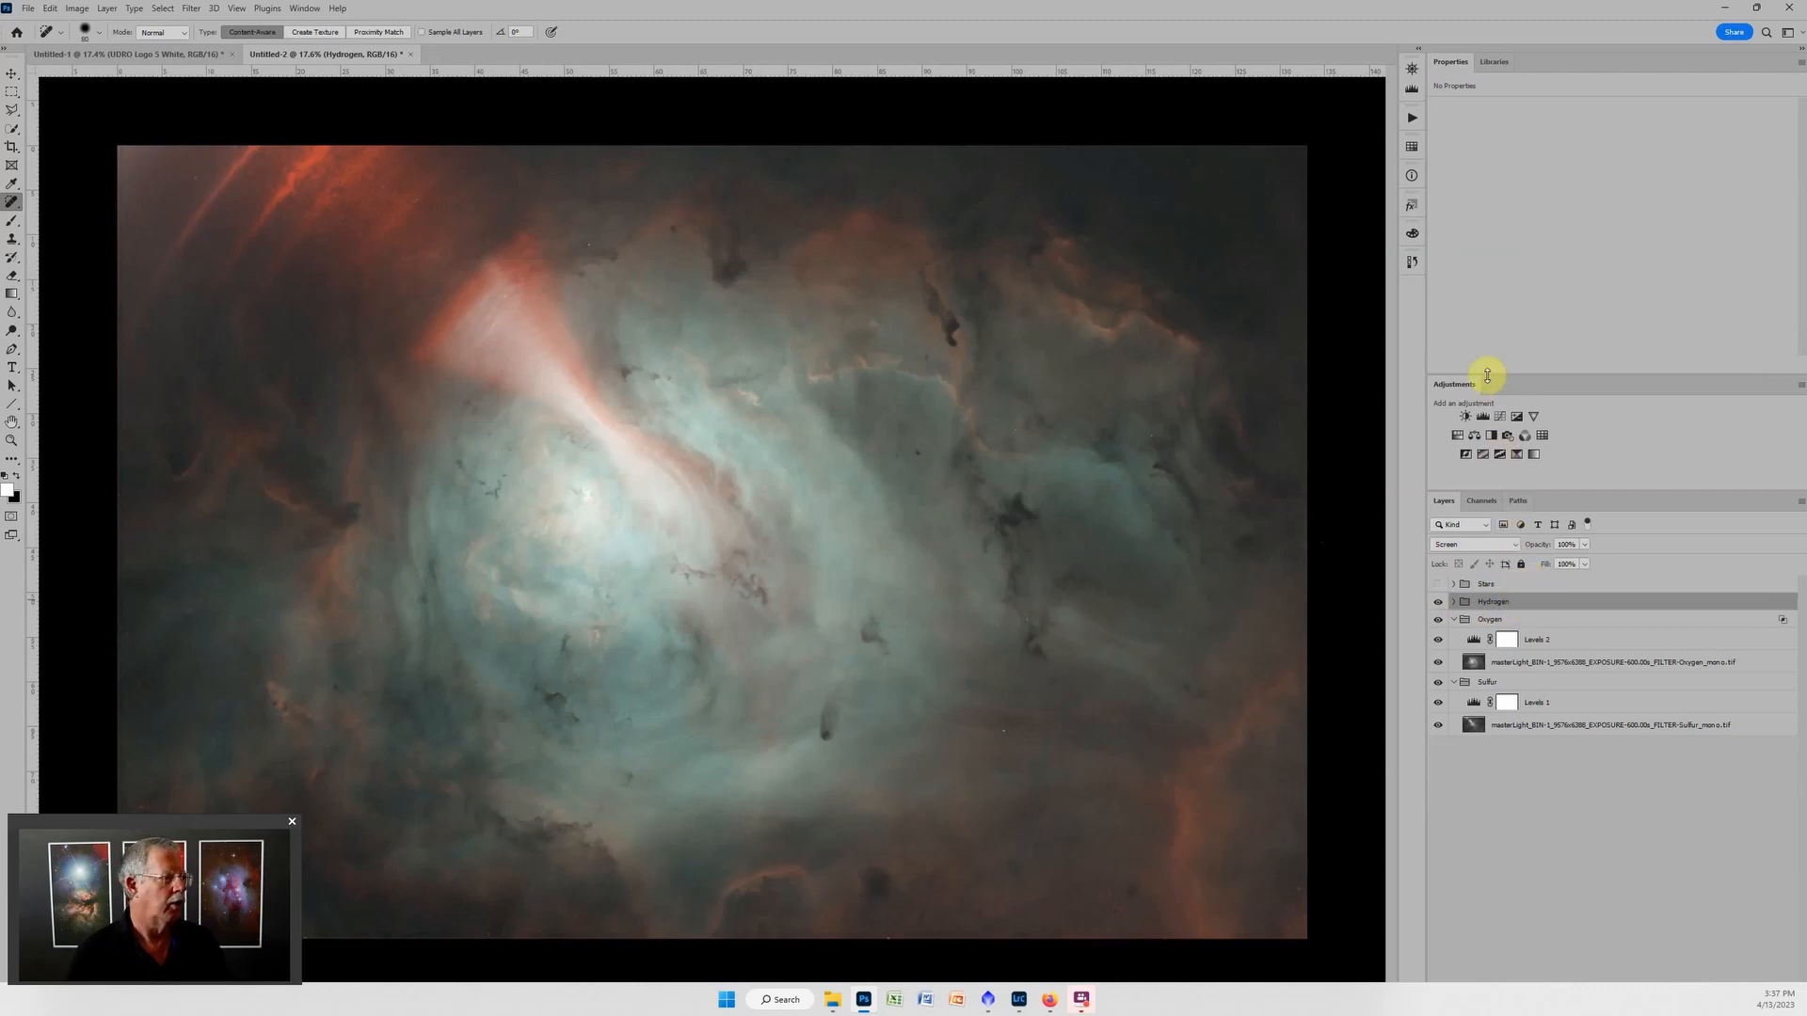
click(1499, 417)
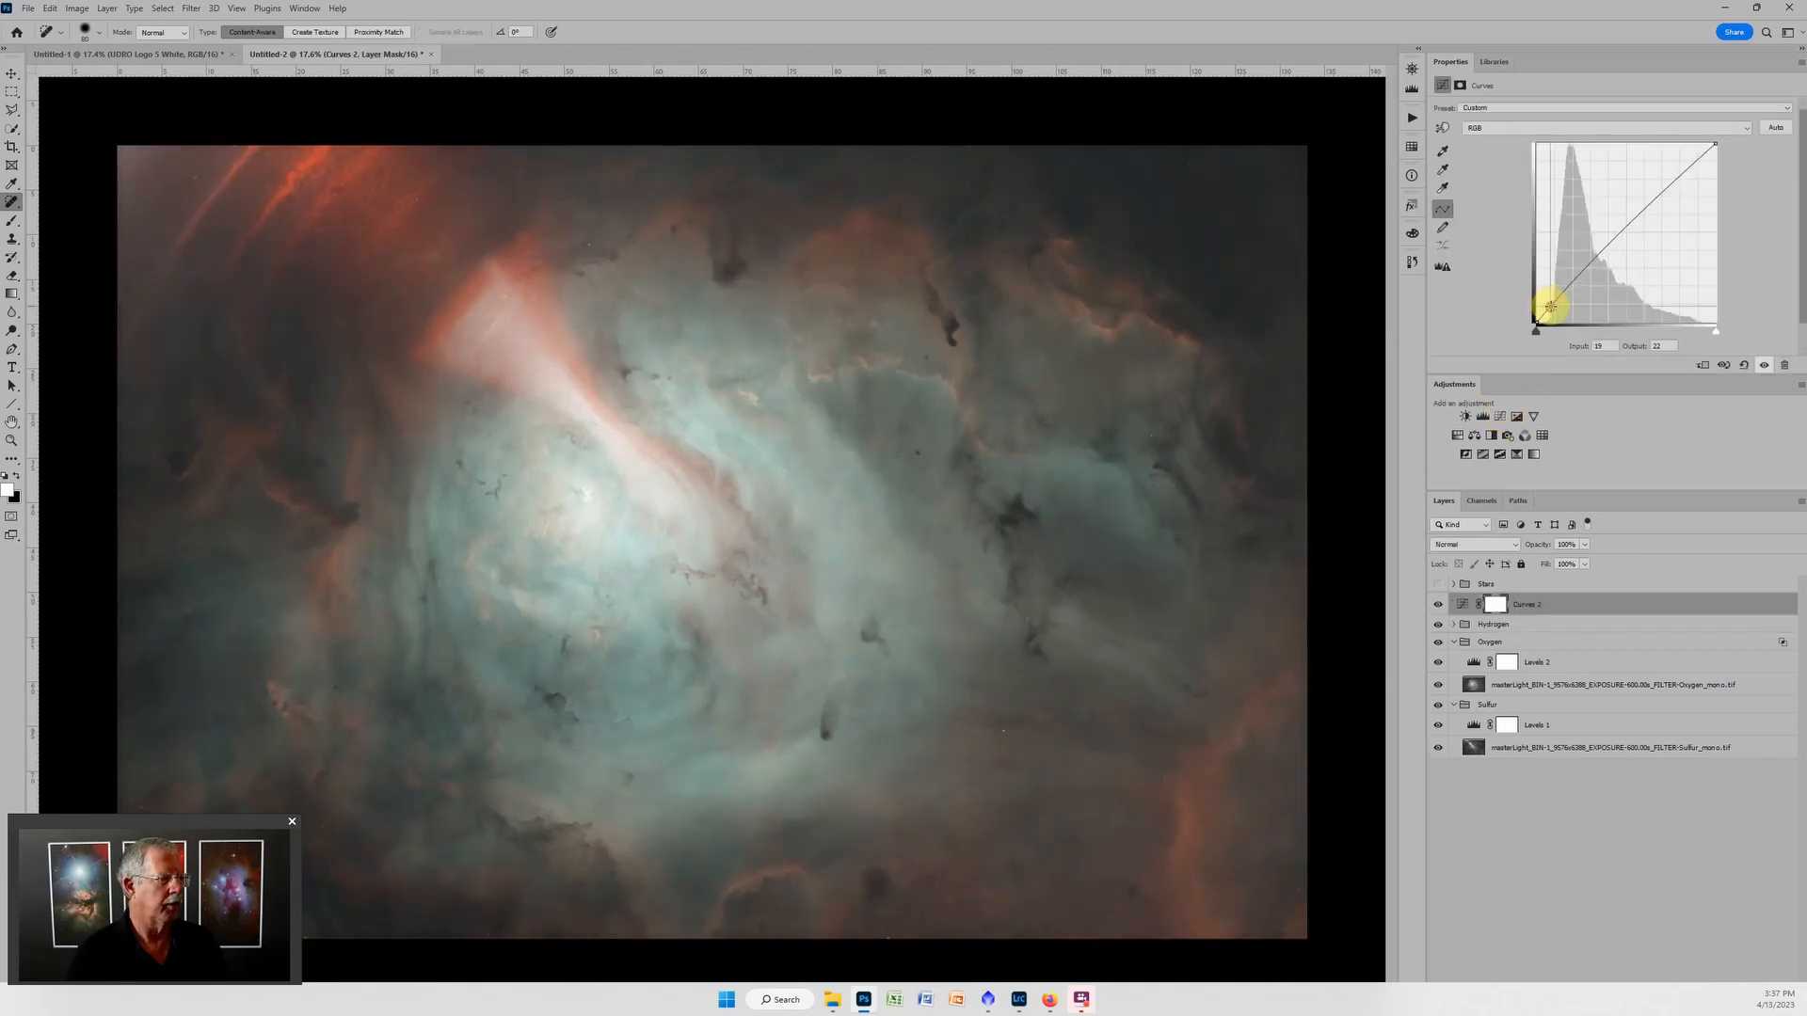
drag(1551, 306, 1587, 271)
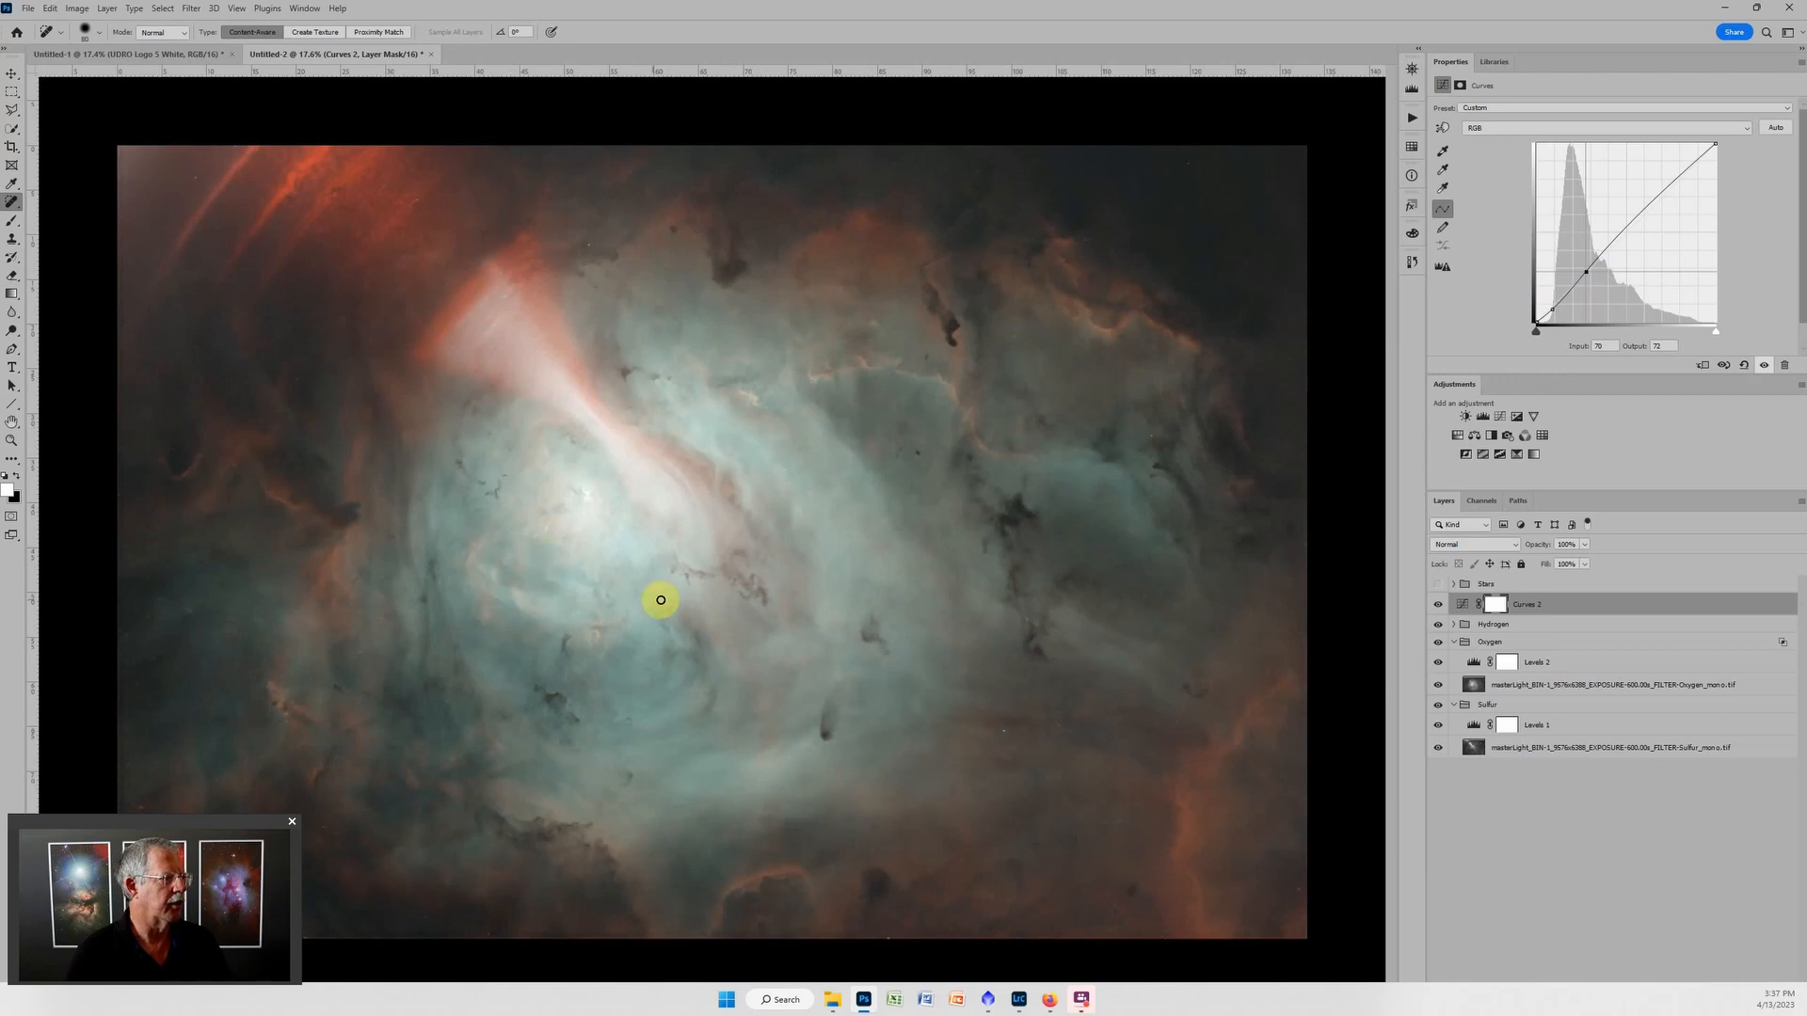
Add a Levels adjustment layer above the new Curves layer with black input 22 and midtones 0.75.
click(1484, 416)
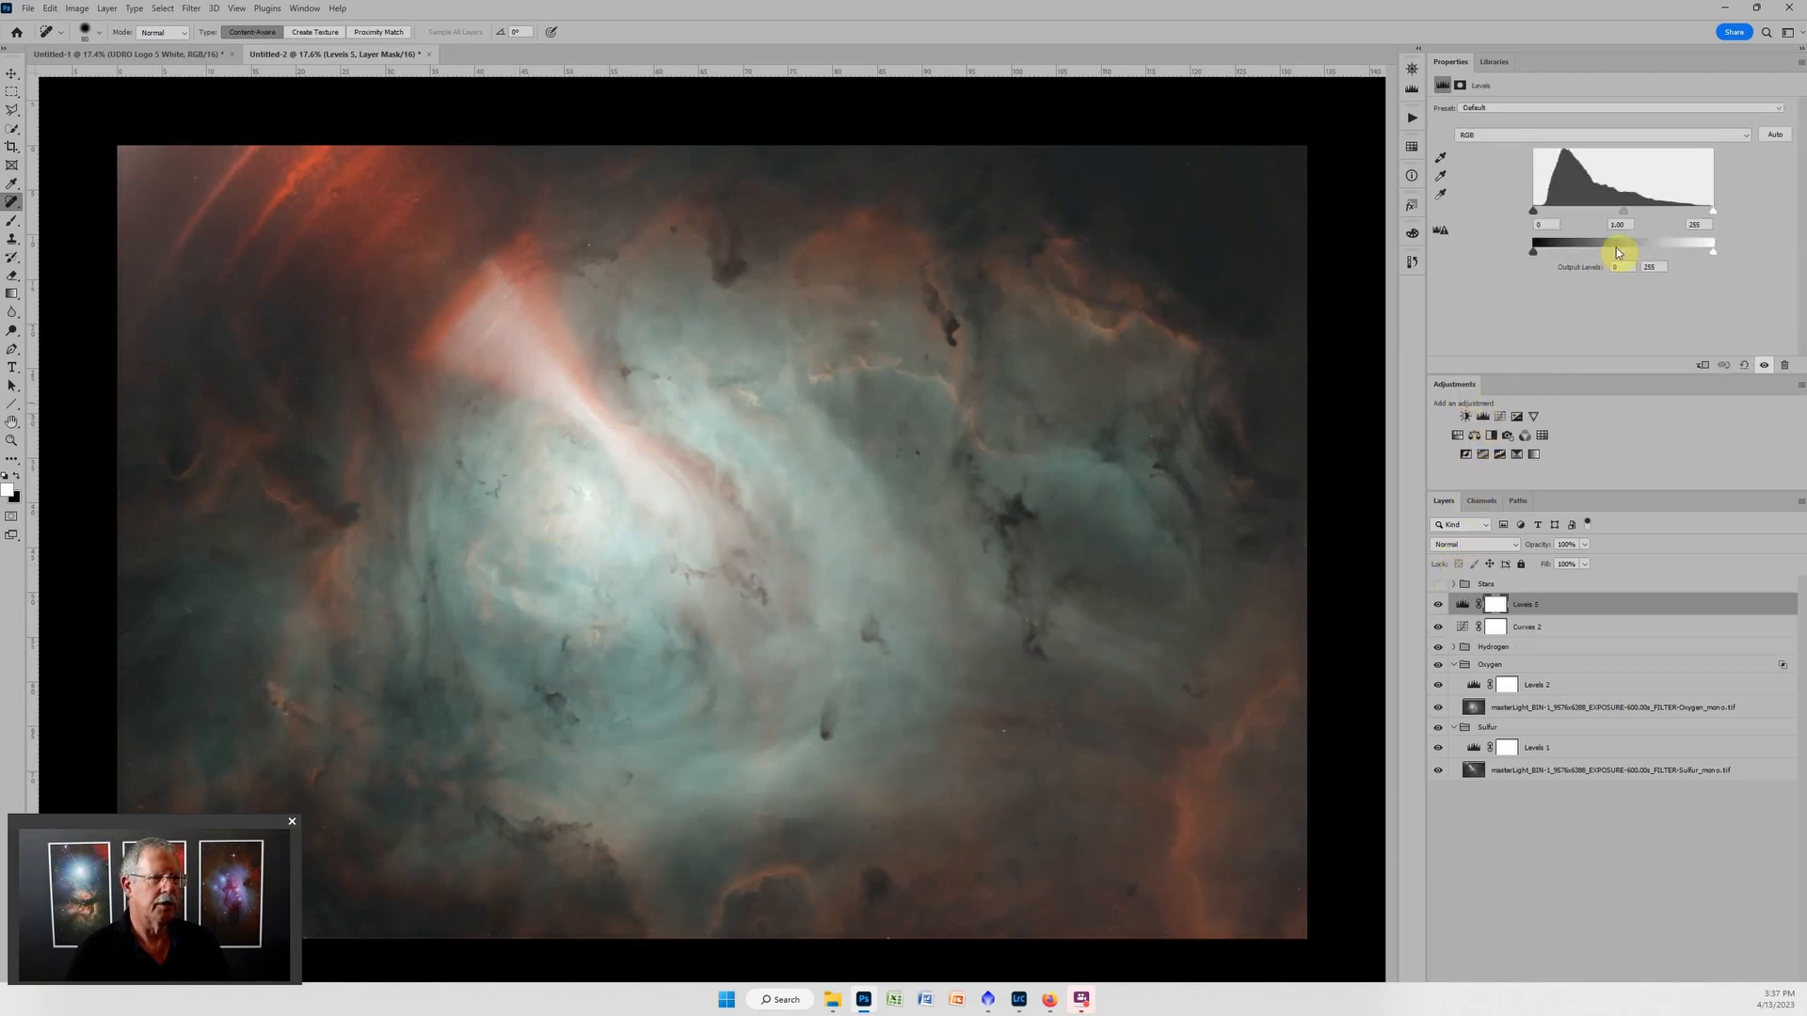
drag(1623, 211, 1638, 209)
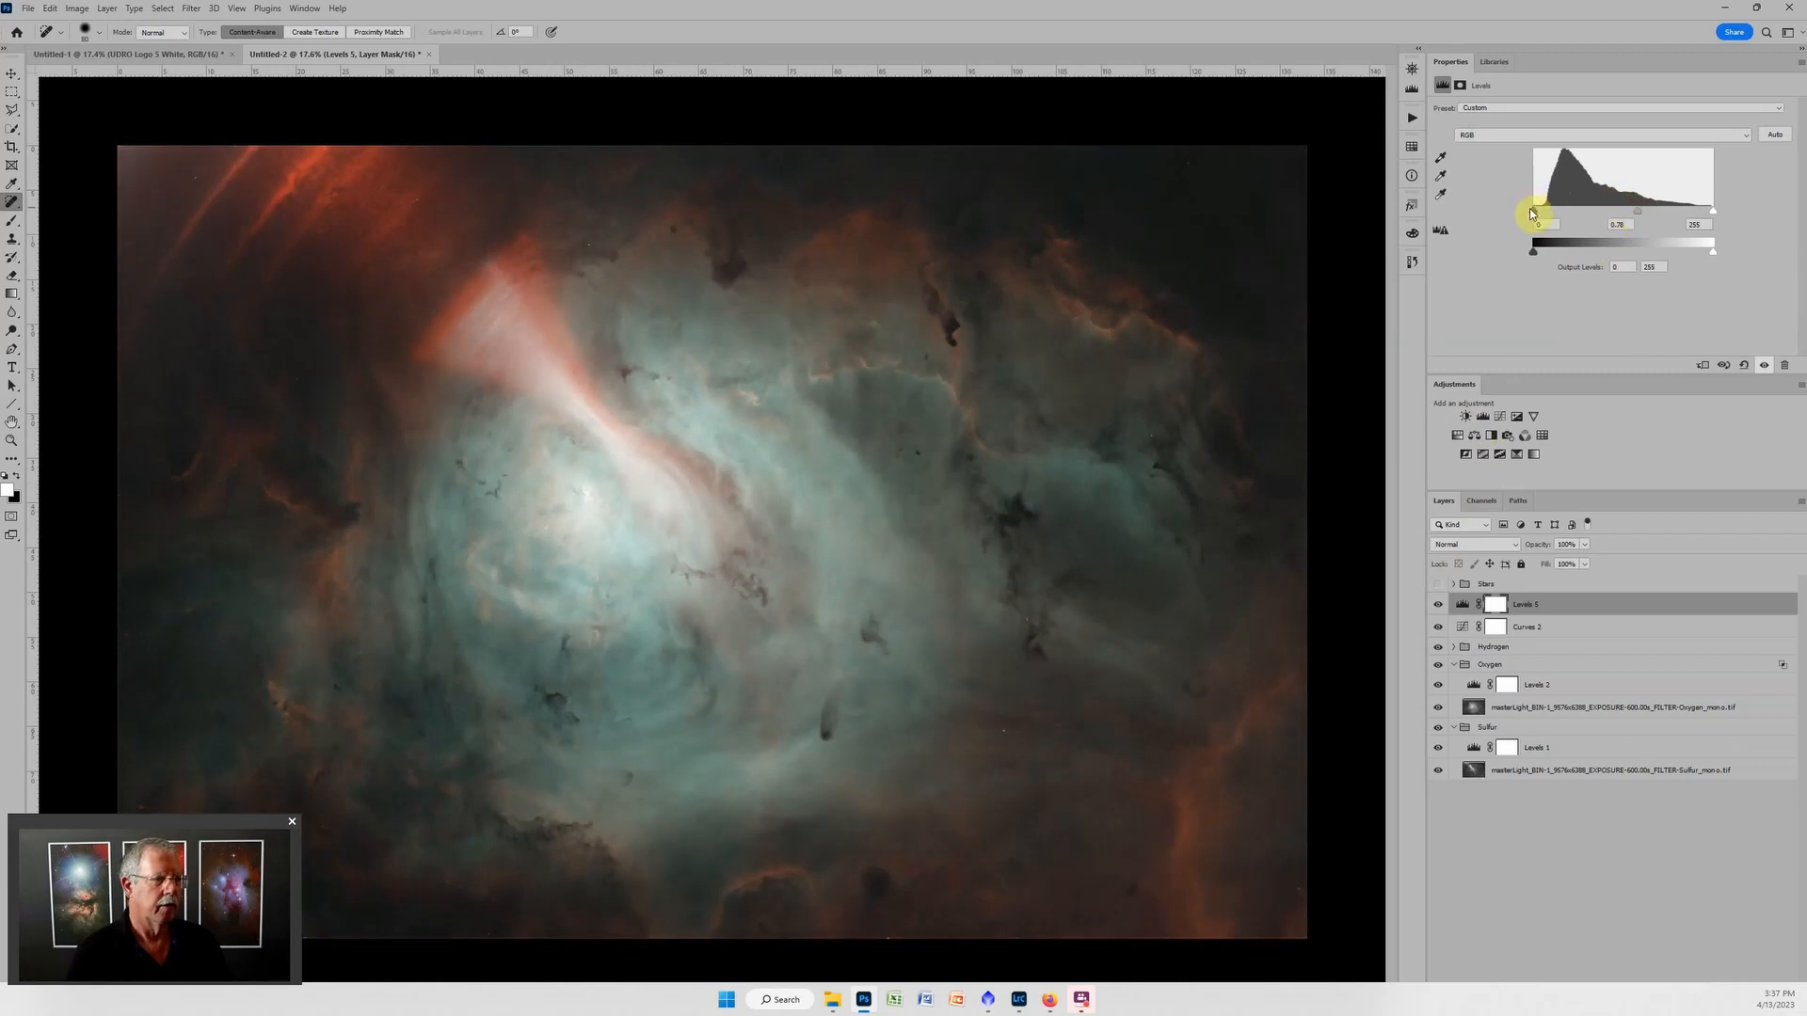
drag(1532, 211, 1549, 211)
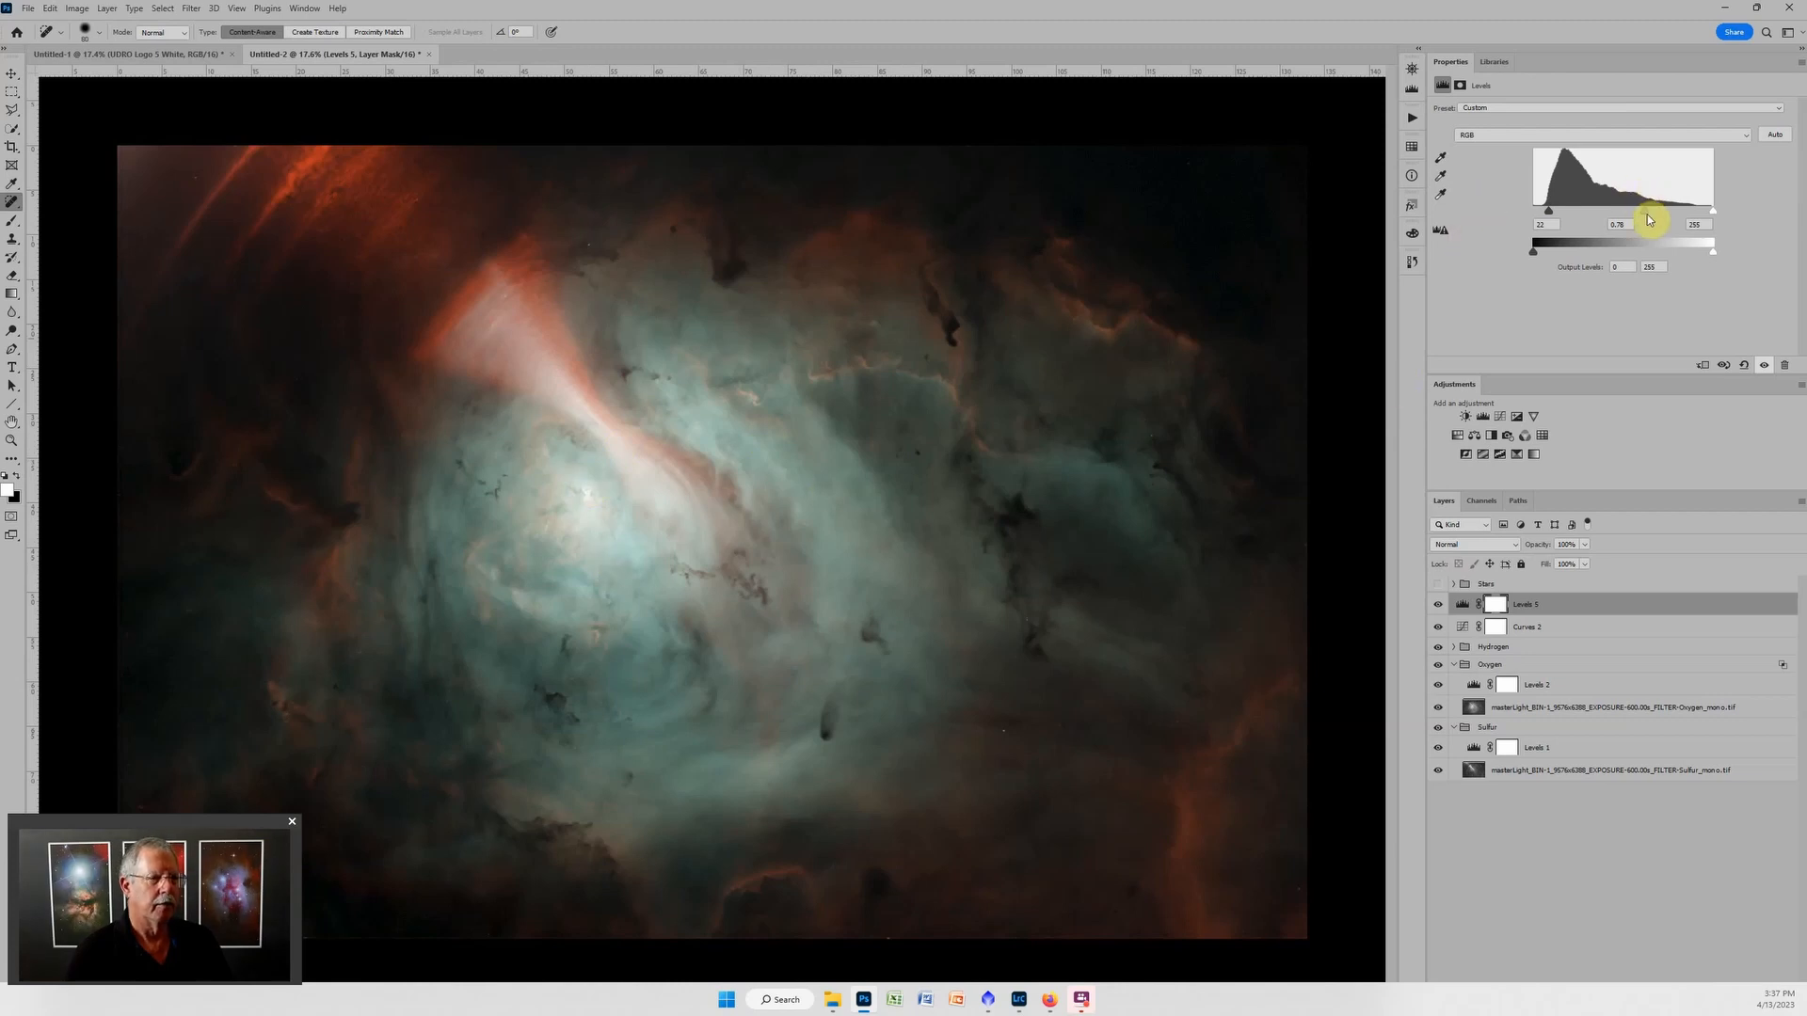
drag(1647, 216, 1648, 215)
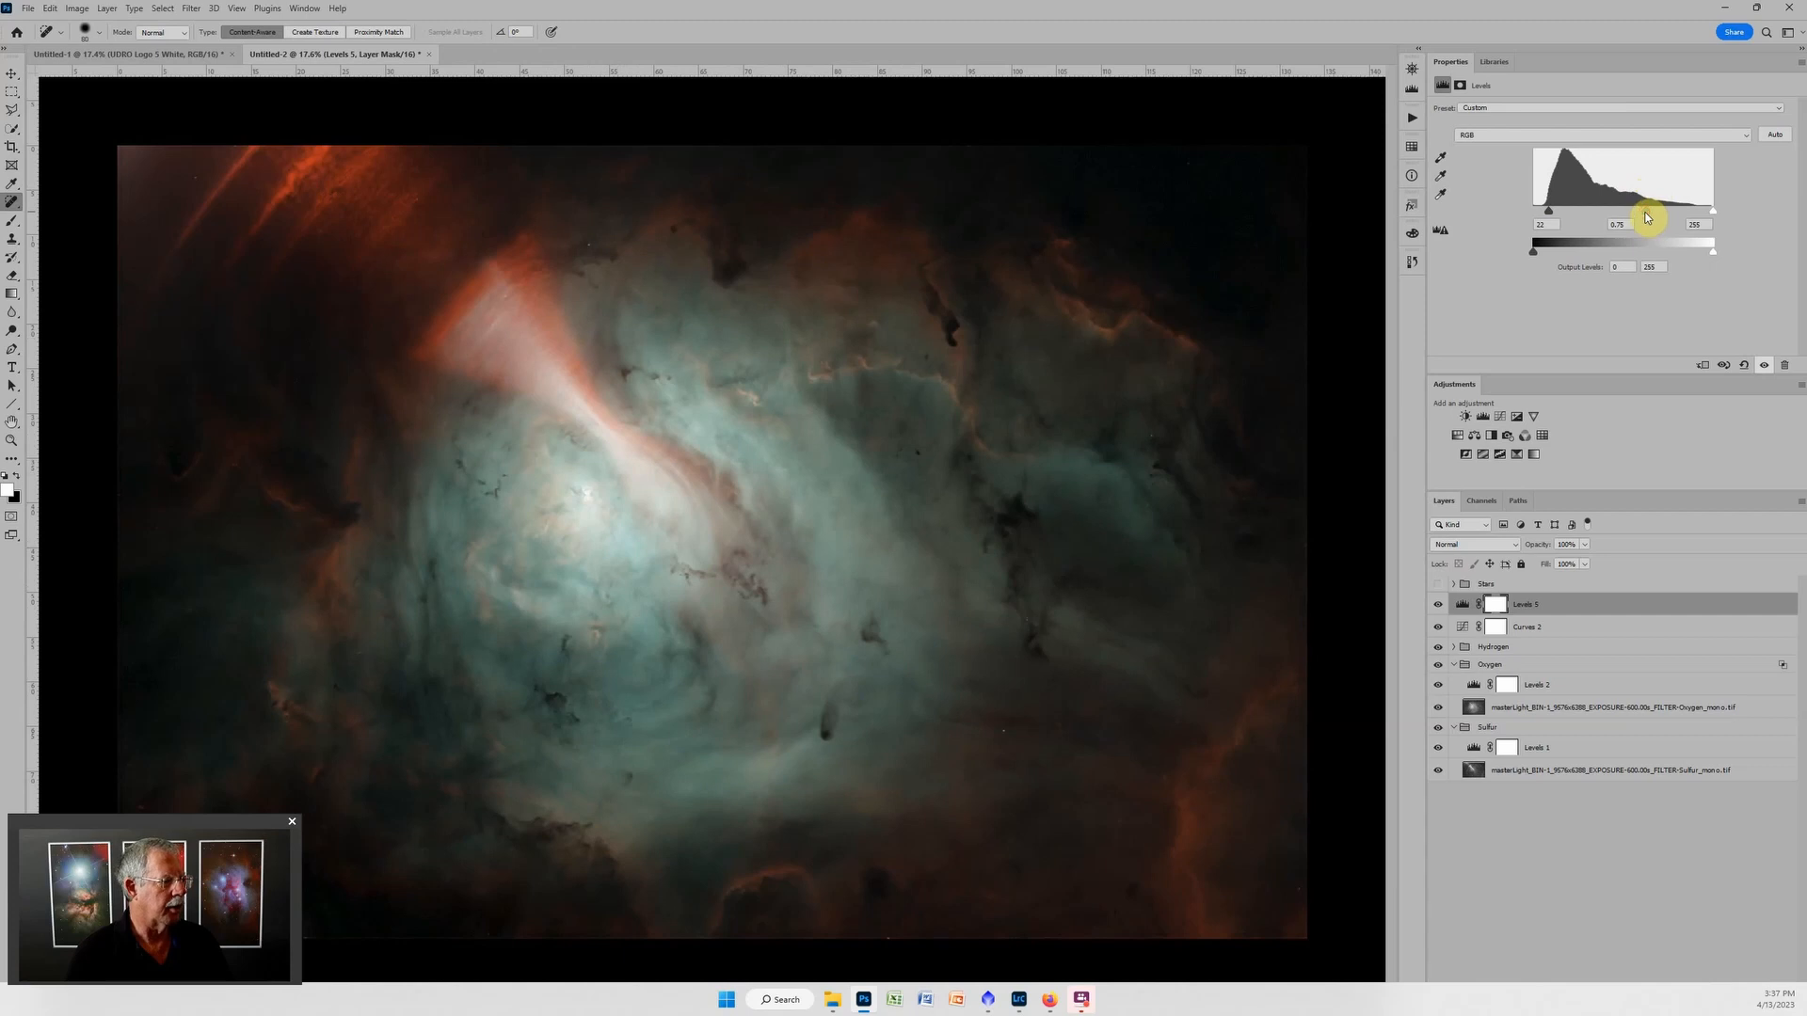
Invert the new Levels layer's mask to black and paint white over the nebula's bright core with a large soft brush, then a smaller one.
click(1497, 605)
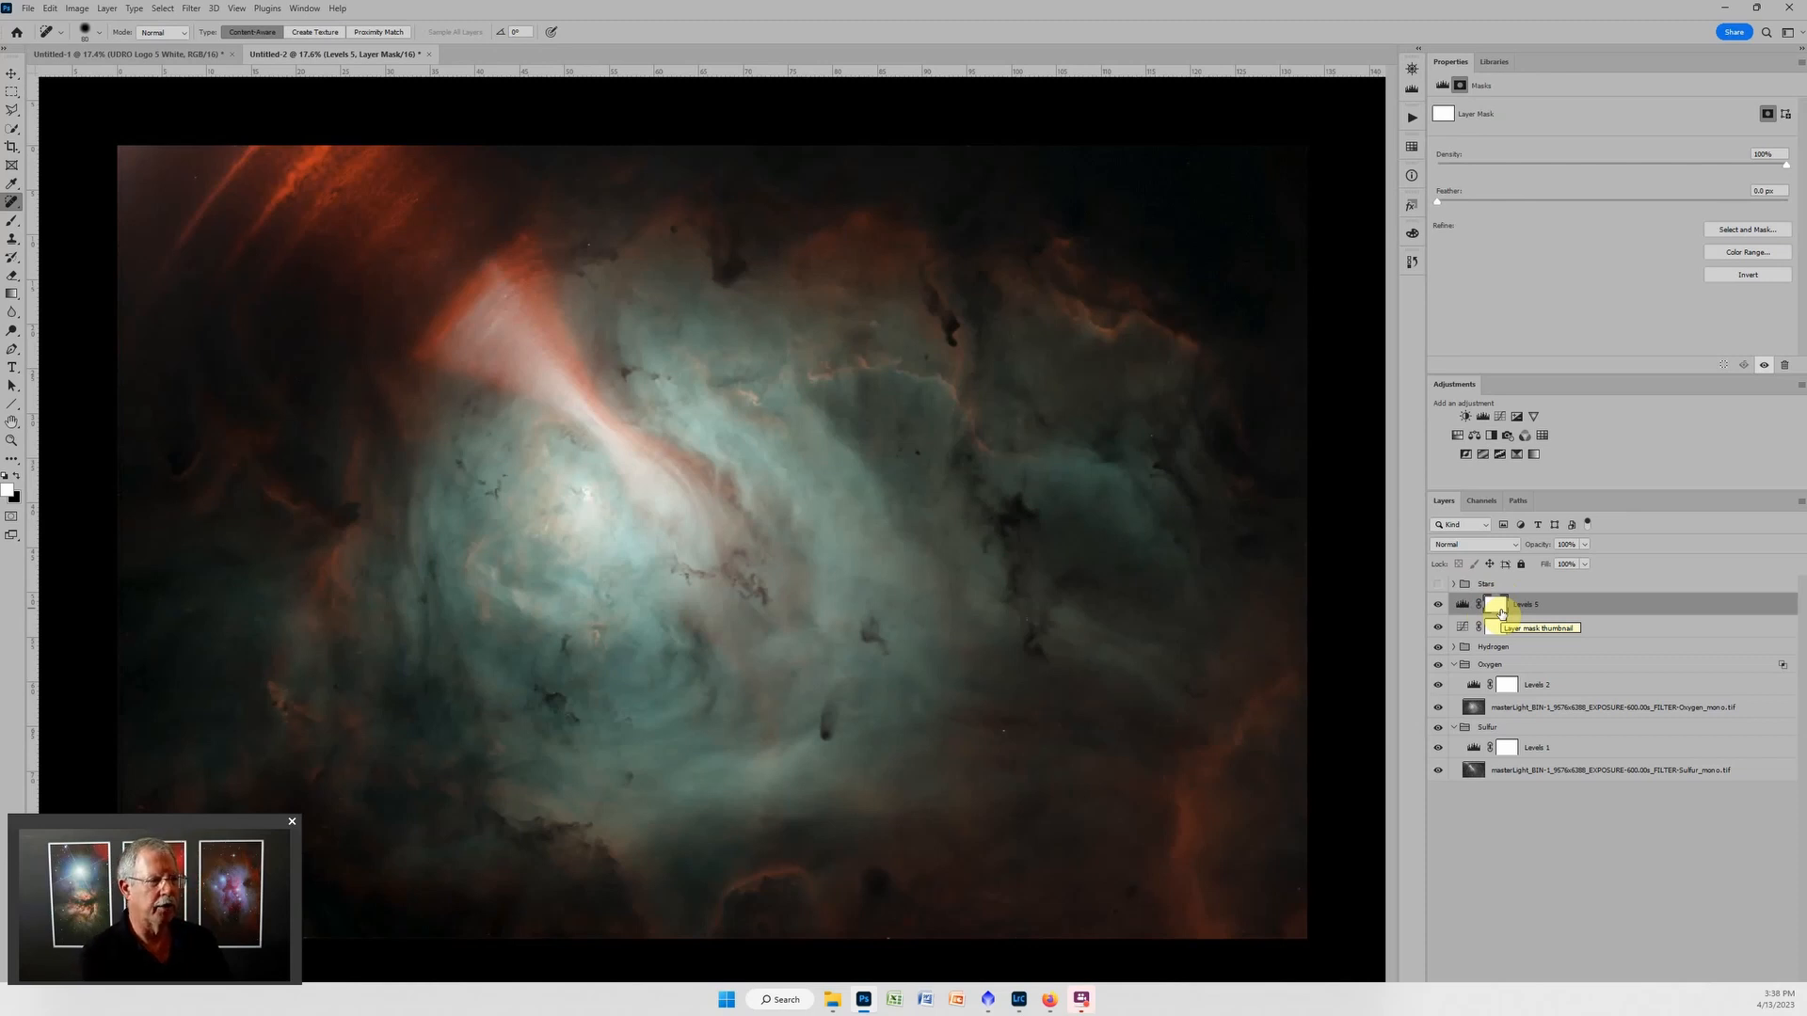
key(ctrl+i)
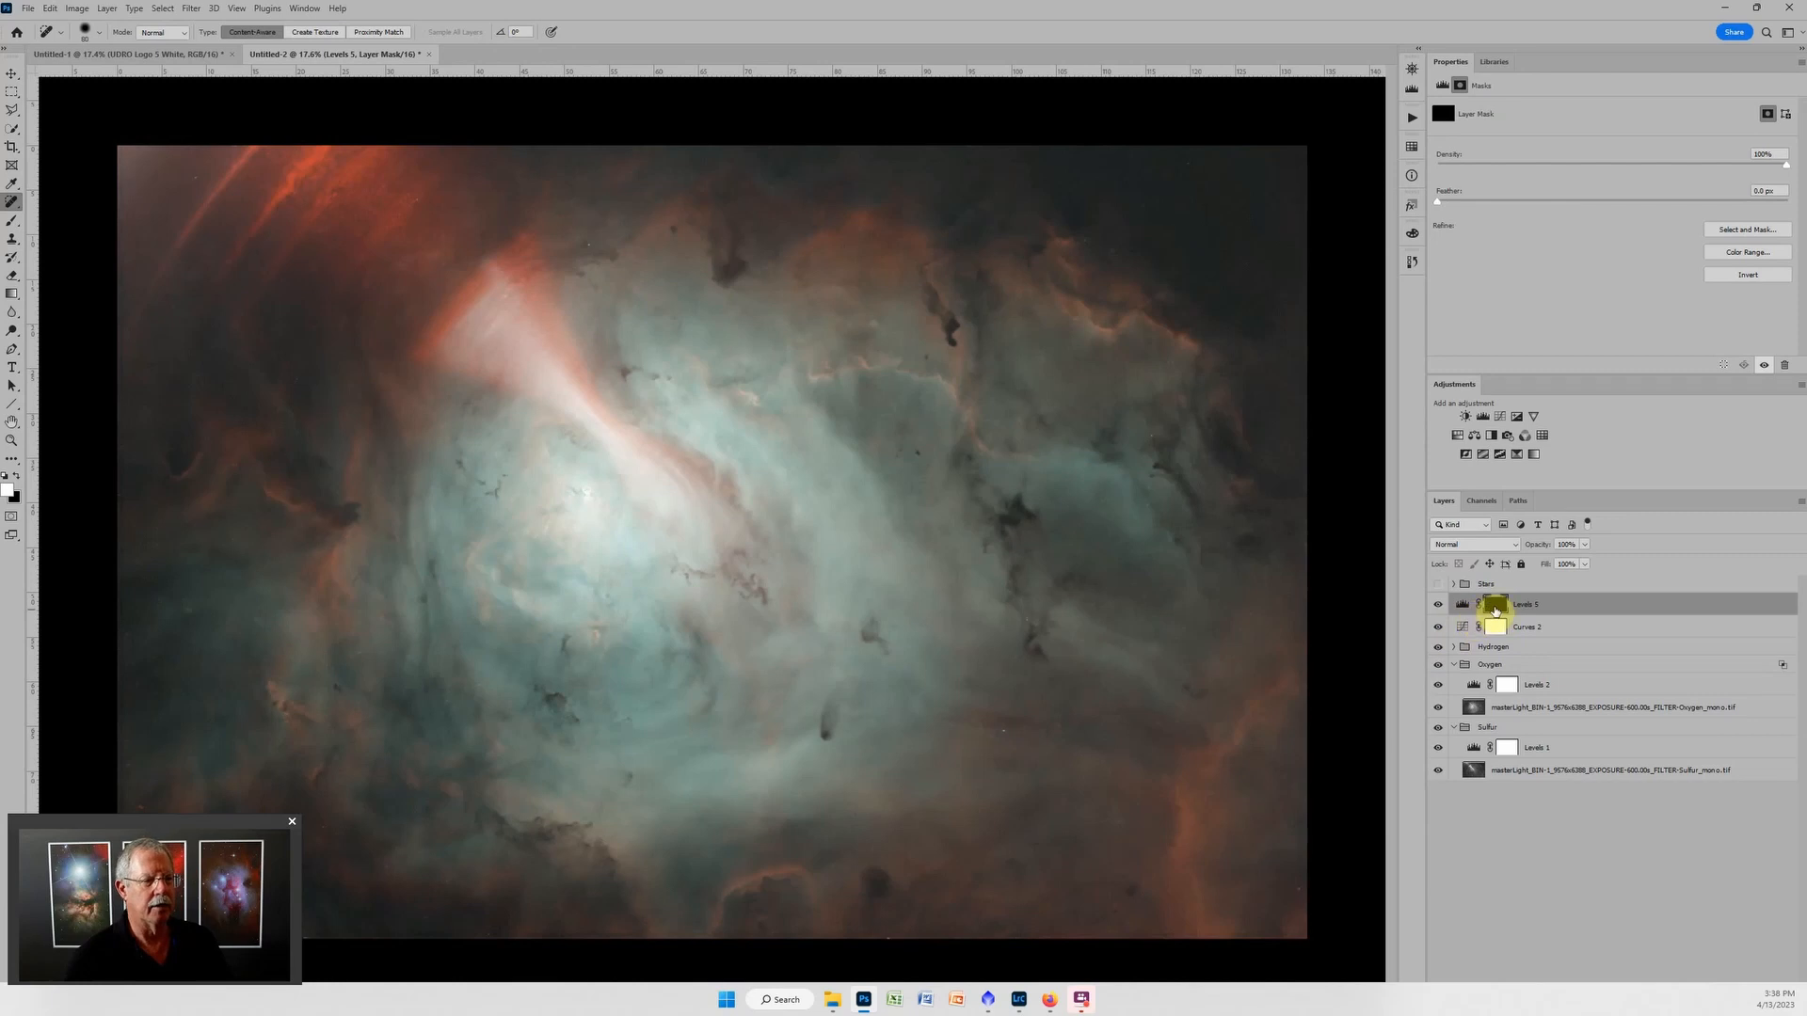
key(b)
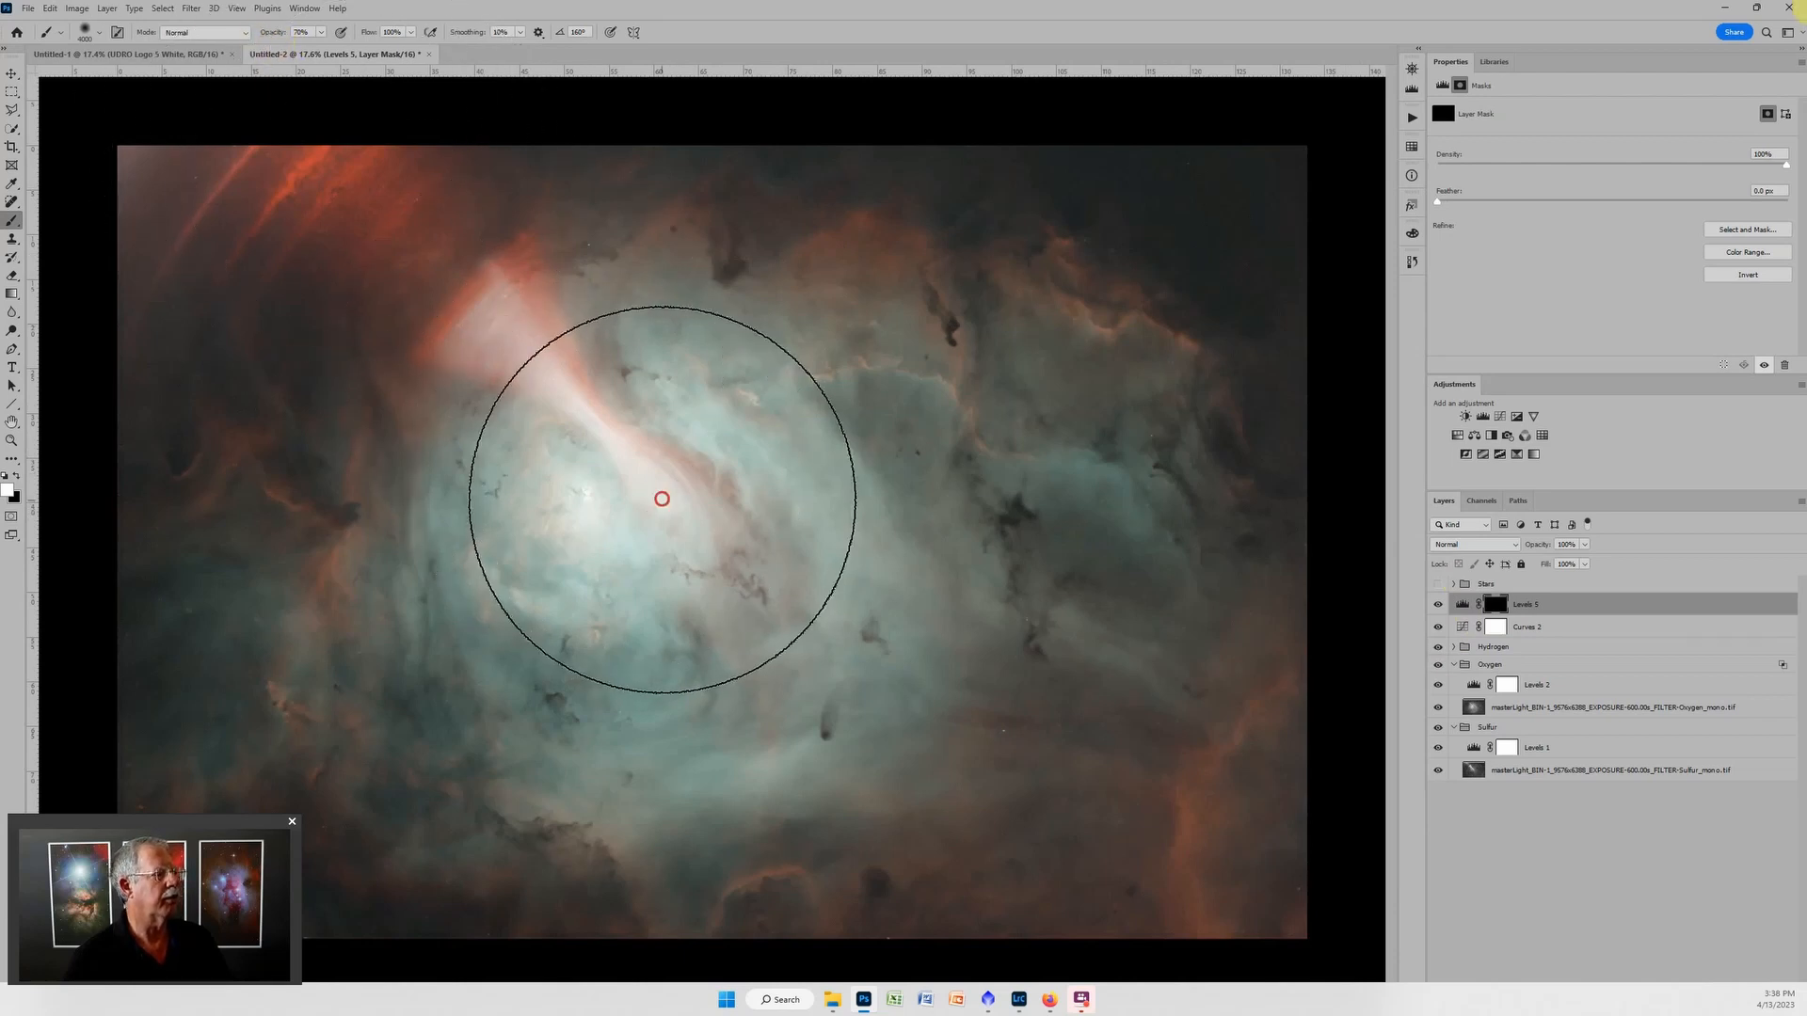
mouse_move(553, 550)
mouse_down()
mouse_move(655, 561)
mouse_move(685, 449)
mouse_move(612, 452)
mouse_up()
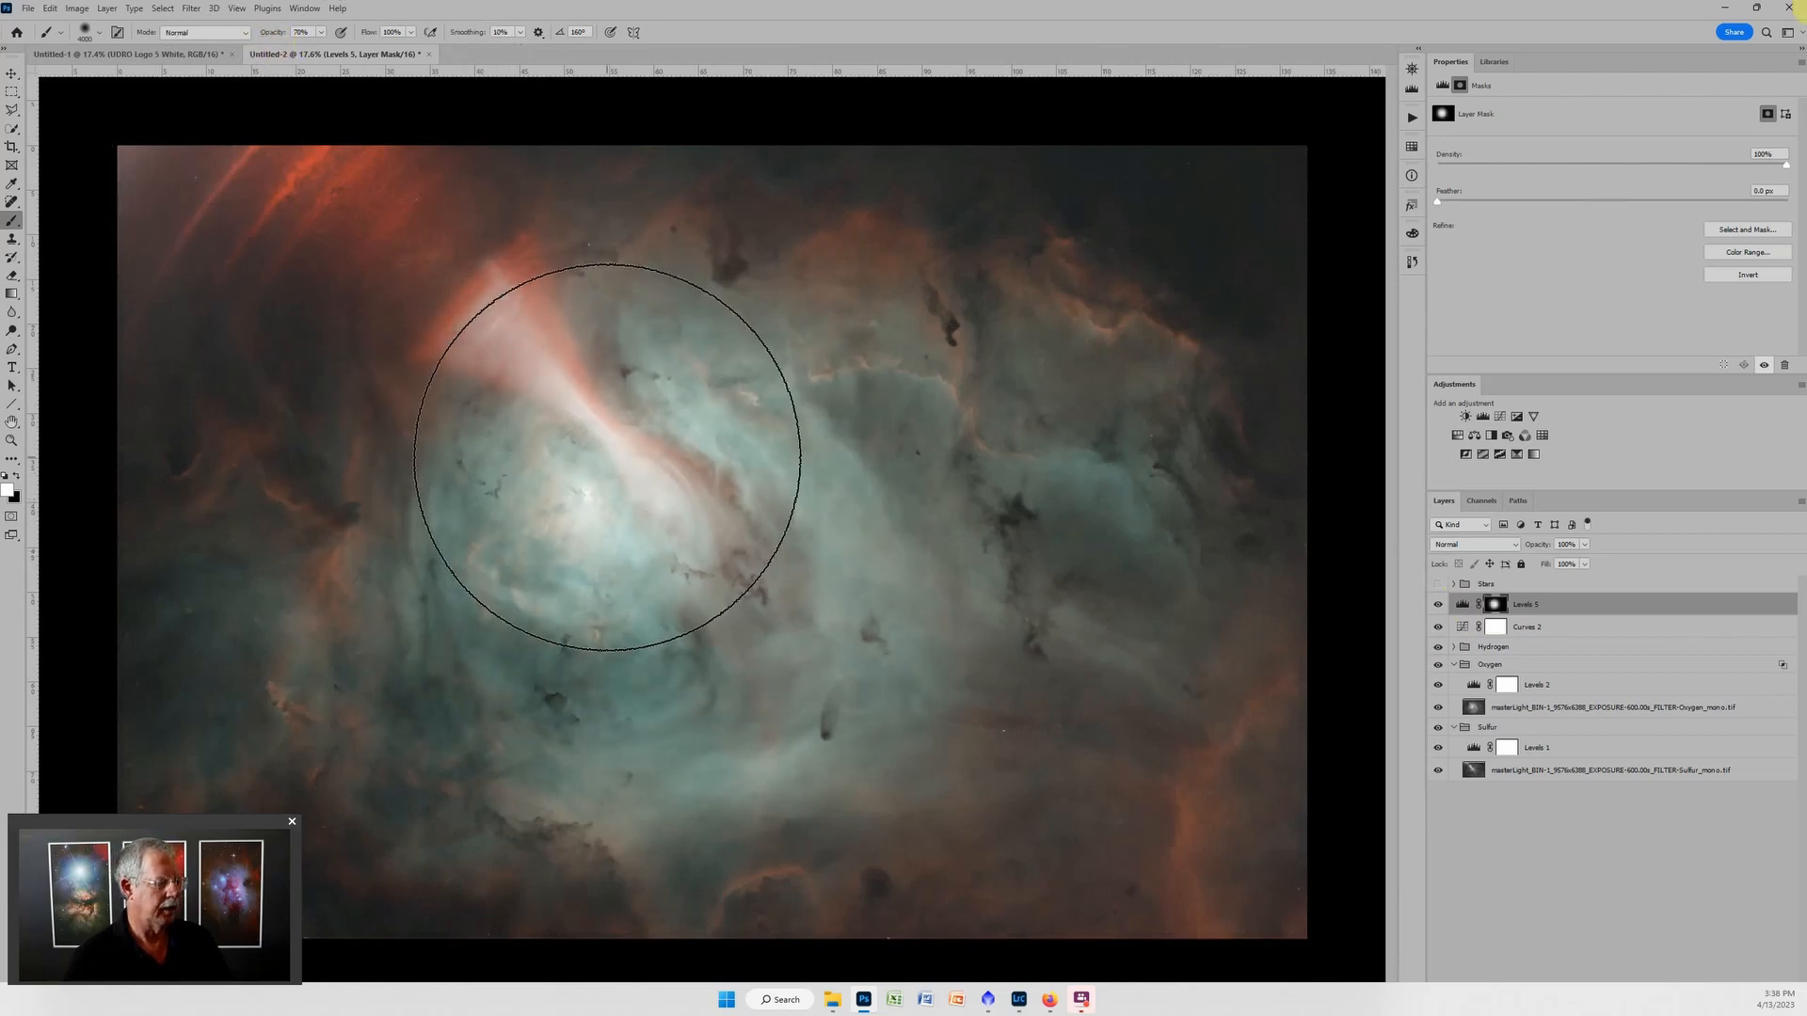
key(bracketleft)
key(bracketleft)
key(bracketleft)
key(bracketleft)
key(bracketleft)
key(bracketleft)
key(bracketleft)
key(bracketleft)
key(bracketleft)
key(bracketleft)
key(bracketleft)
key(bracketleft)
key(bracketleft)
key(bracketleft)
key(bracketleft)
key(bracketleft)
key(bracketleft)
key(bracketleft)
key(bracketleft)
key(bracketleft)
key(bracketleft)
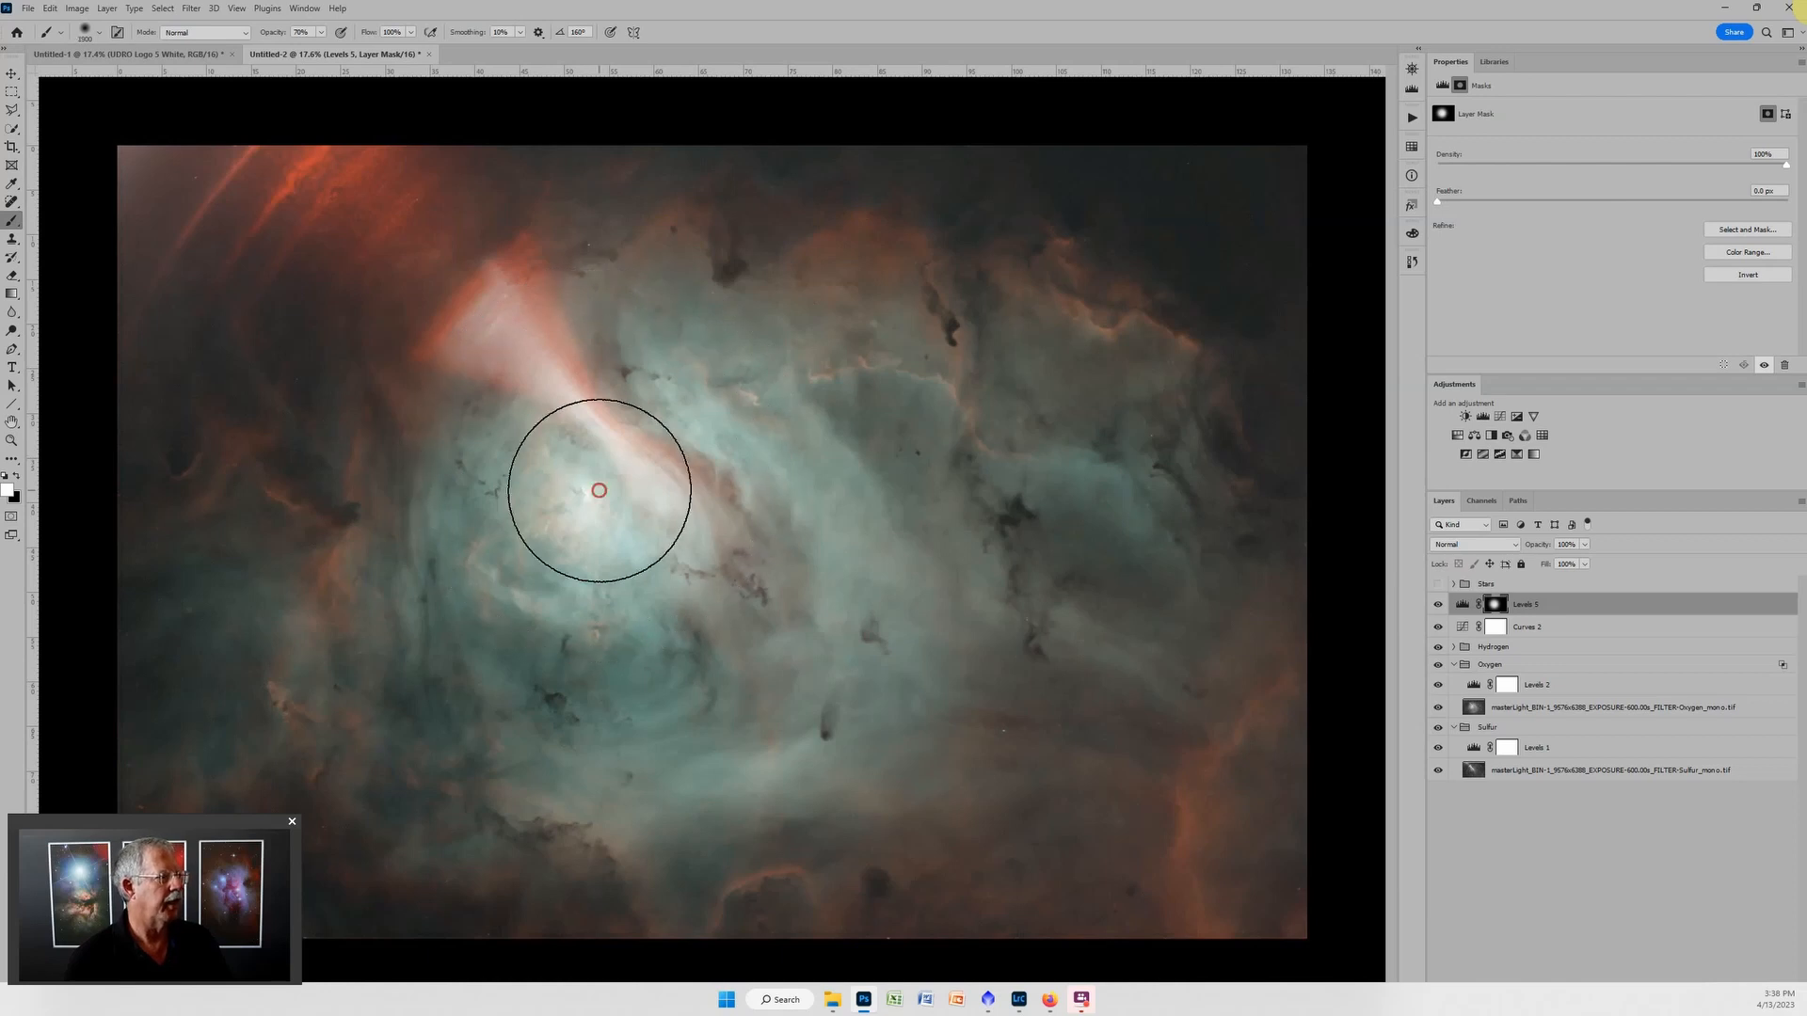
Set the midtones of the masked Levels adjustment to 0.79.
scroll(781, 595, down, 3)
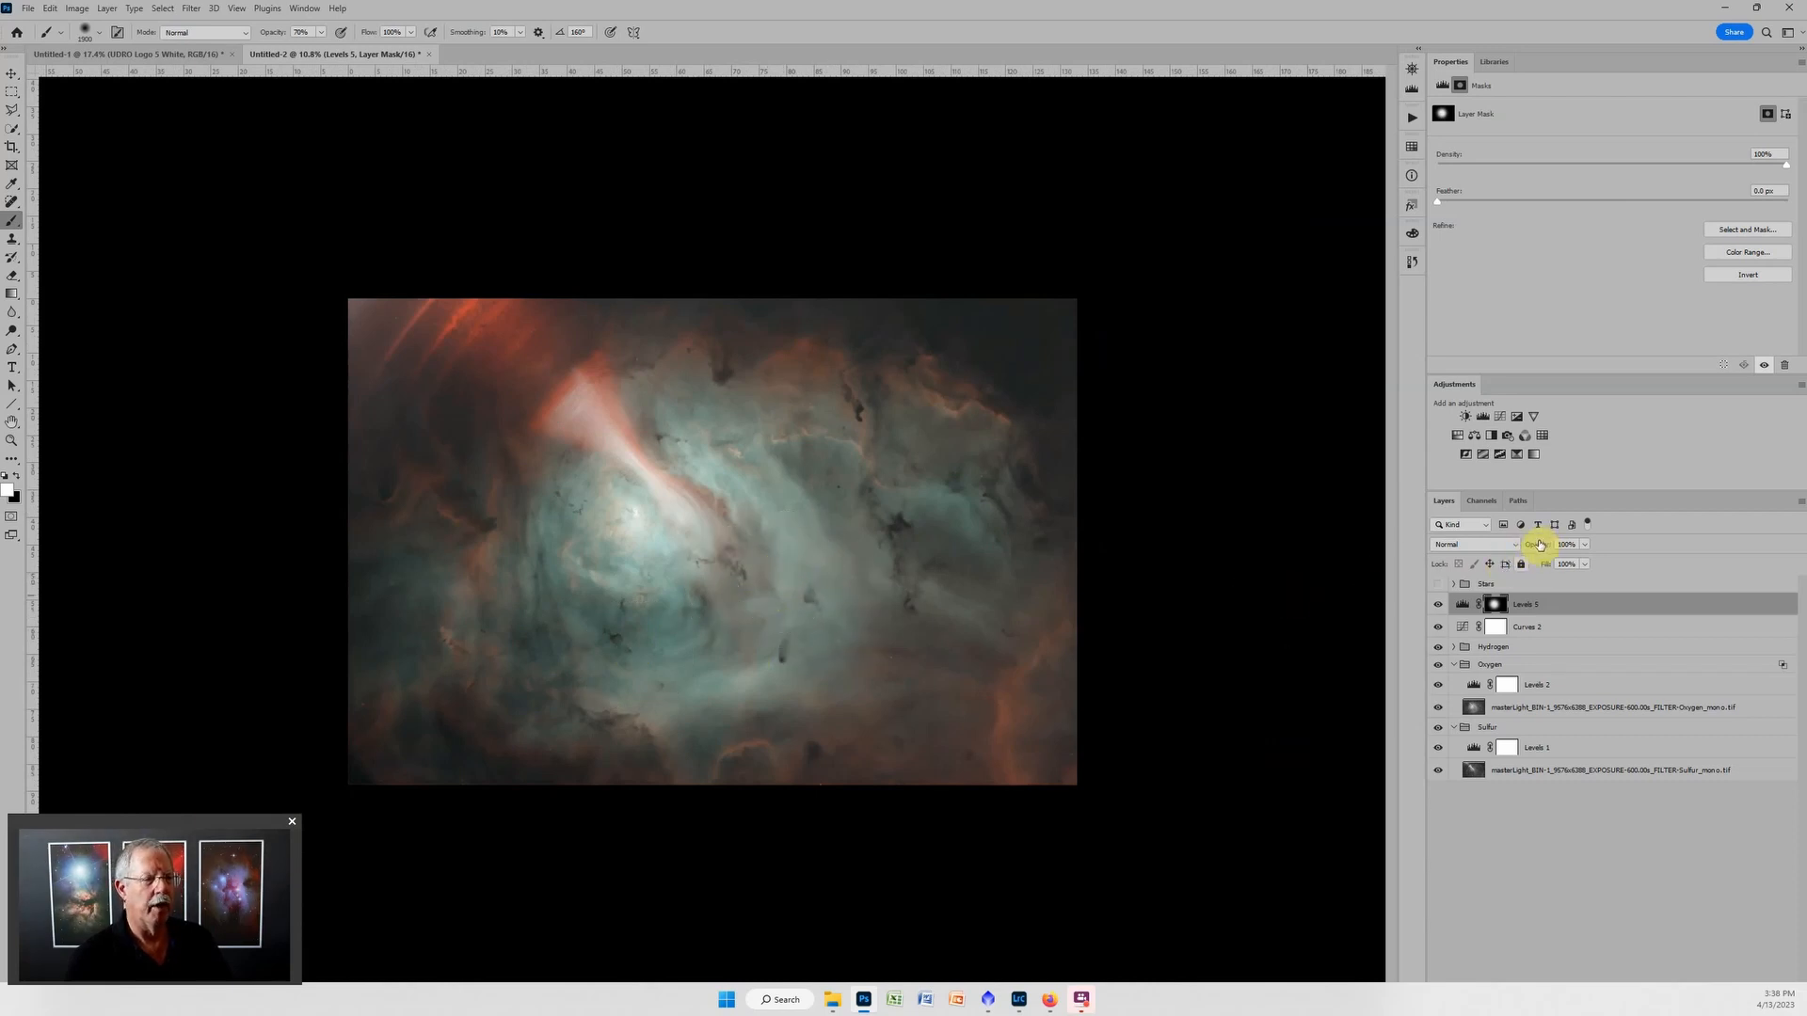
click(1458, 610)
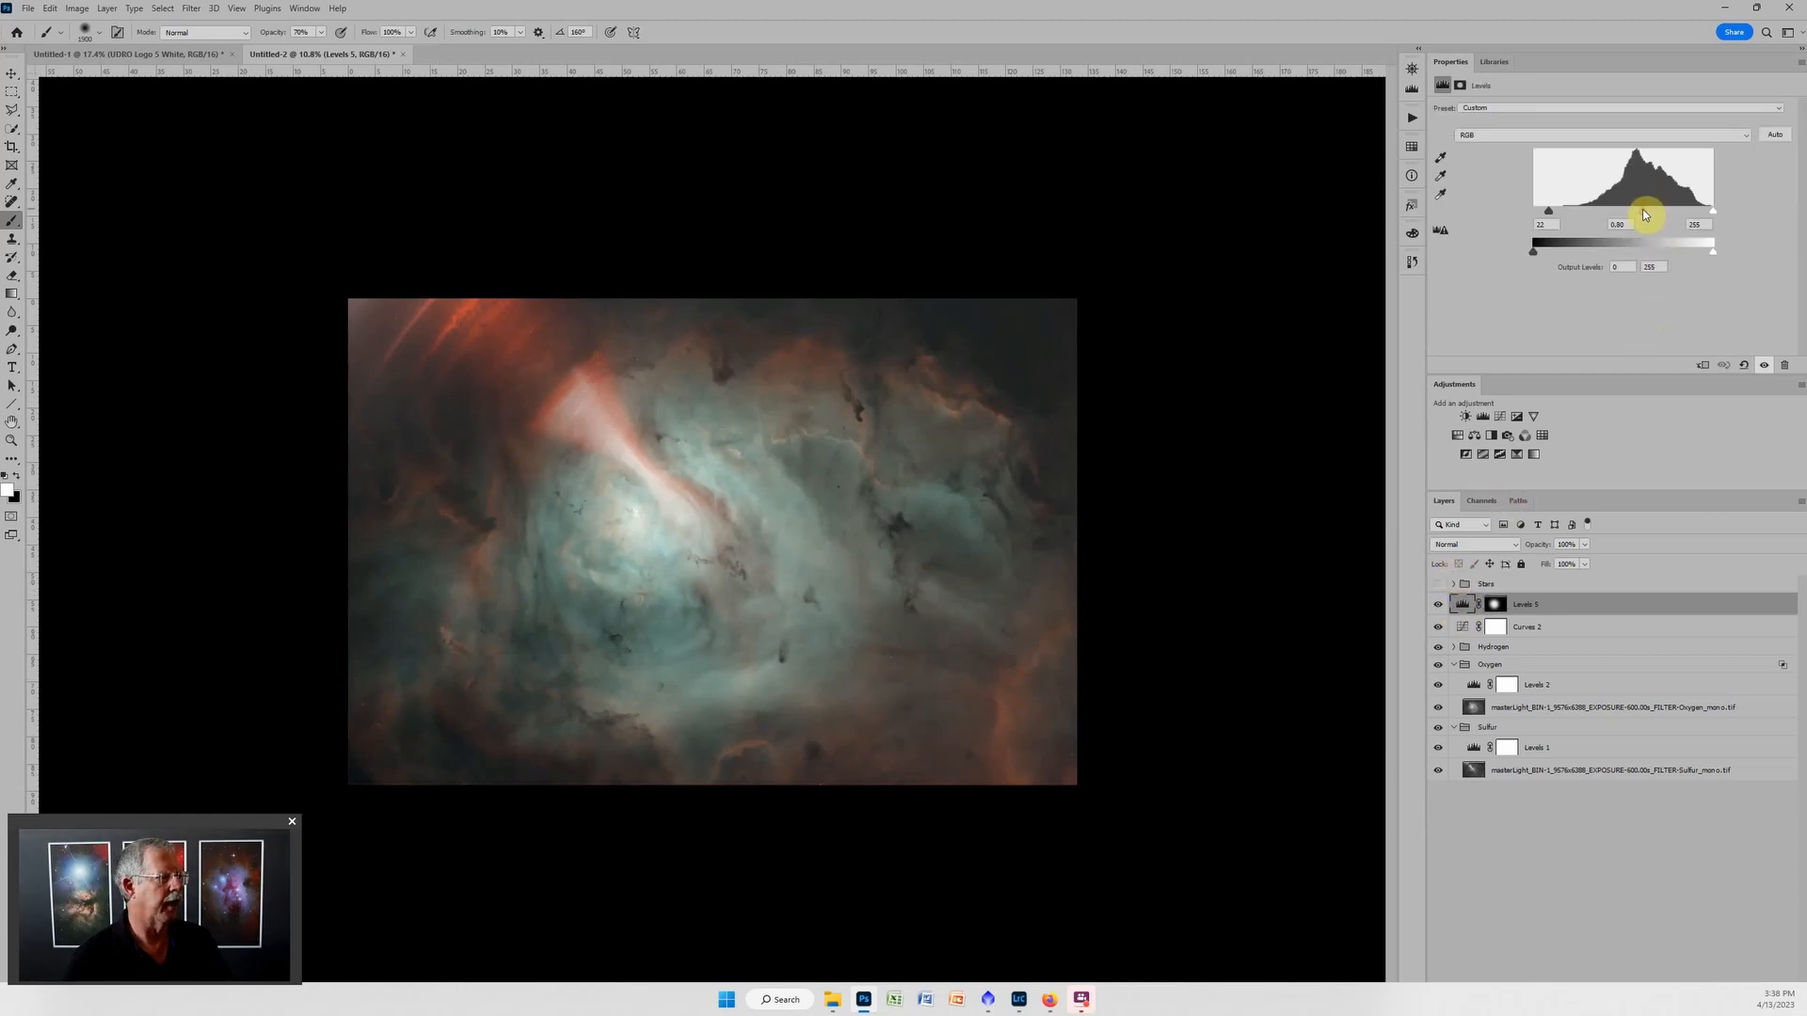
drag(1641, 213, 1645, 213)
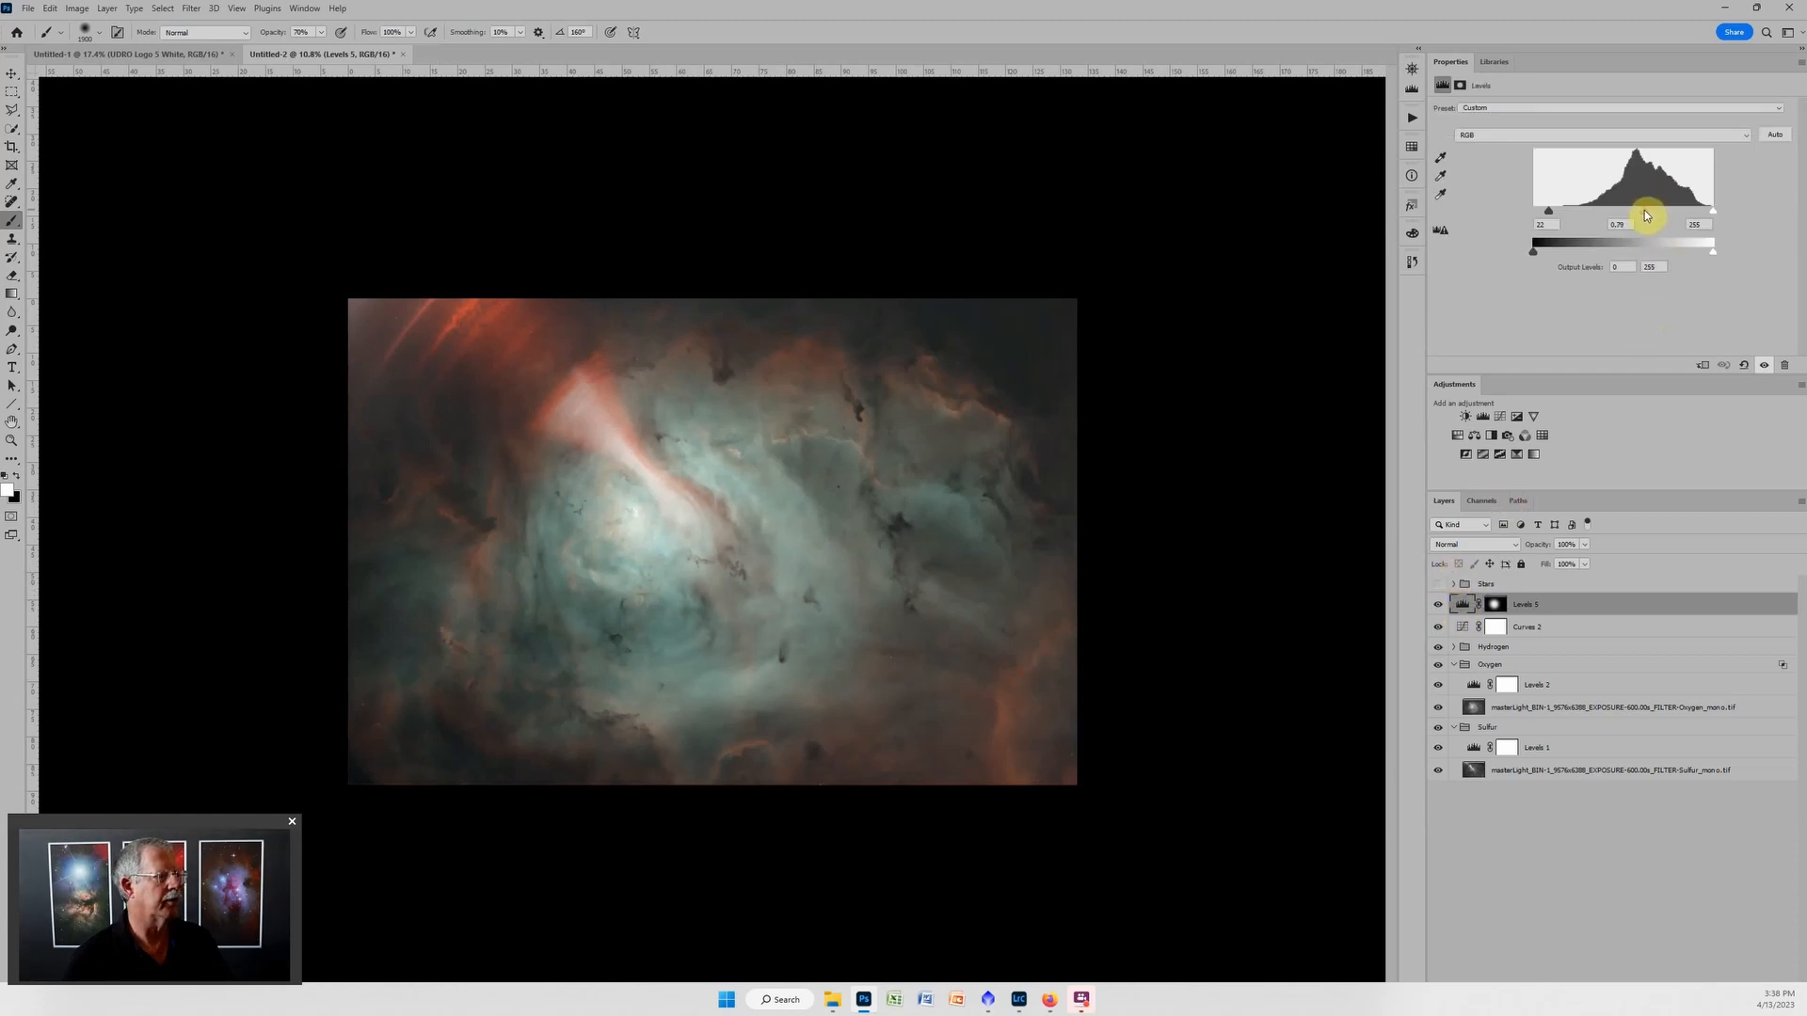
Add a Color Balance adjustment layer and set the midtones to +12 toward red and -1 toward magenta.
scroll(1079, 427, up, 2)
scroll(1079, 428, up, 1)
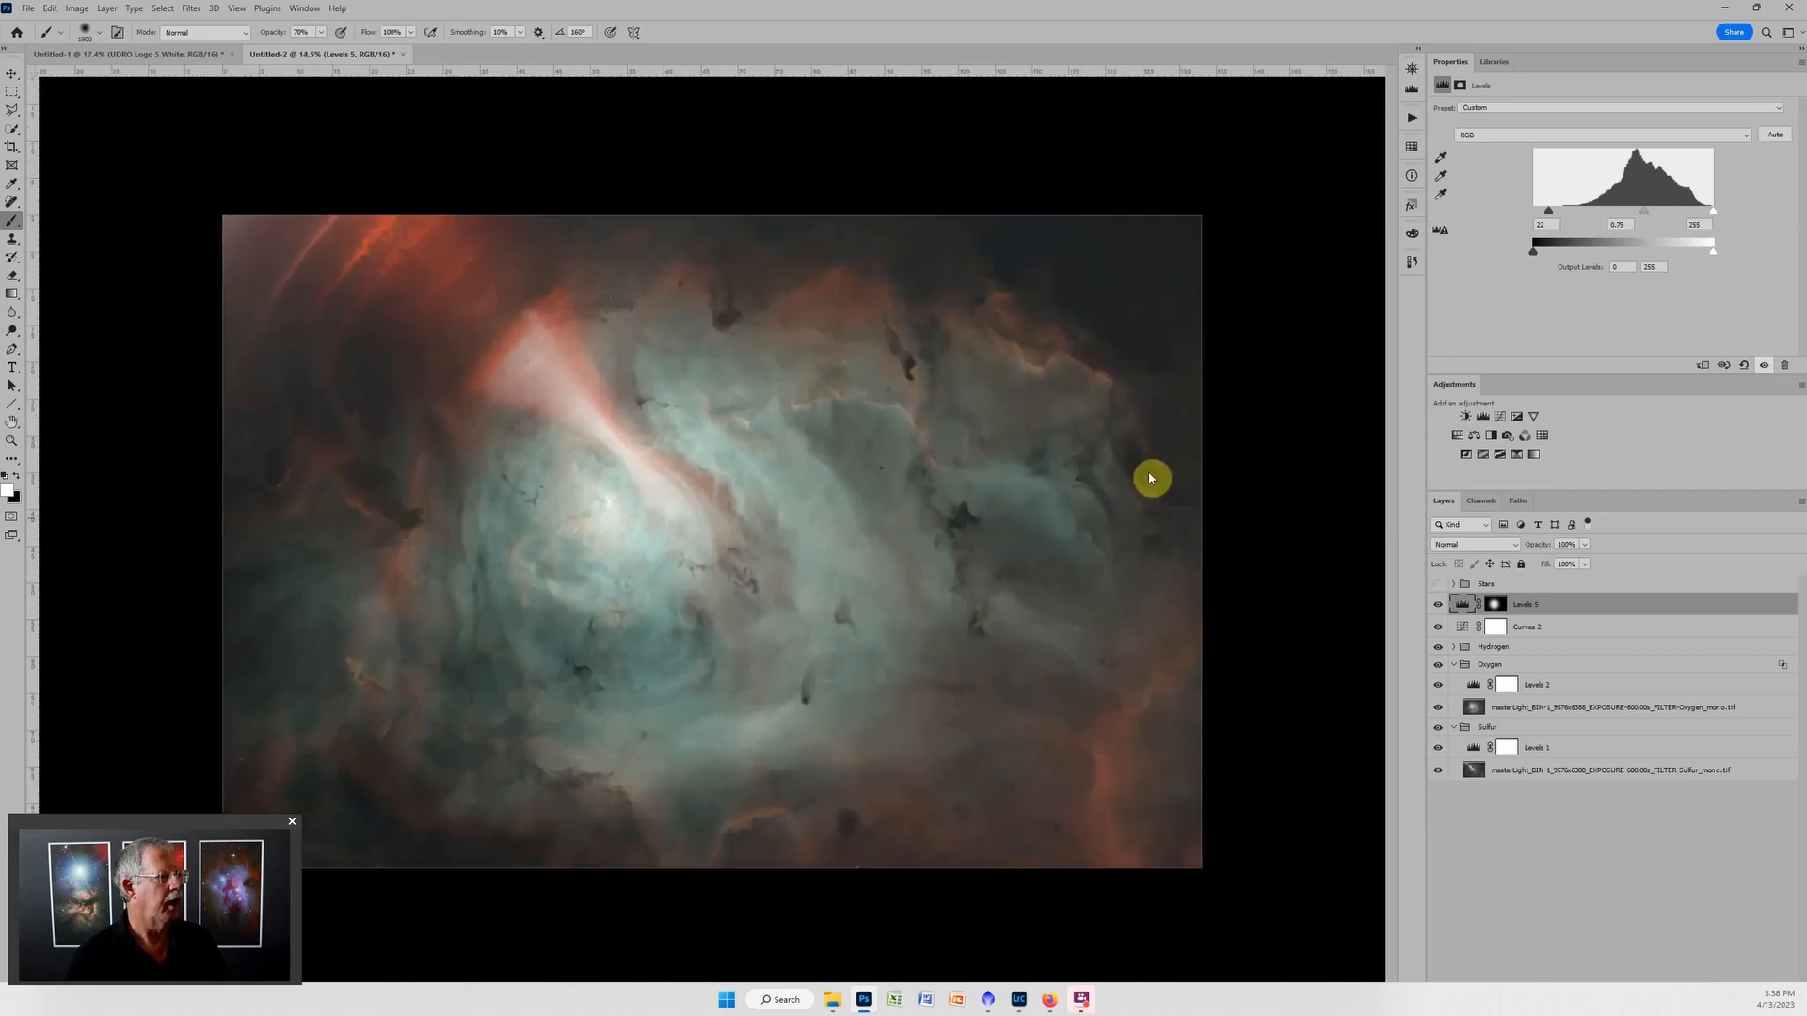
click(1474, 435)
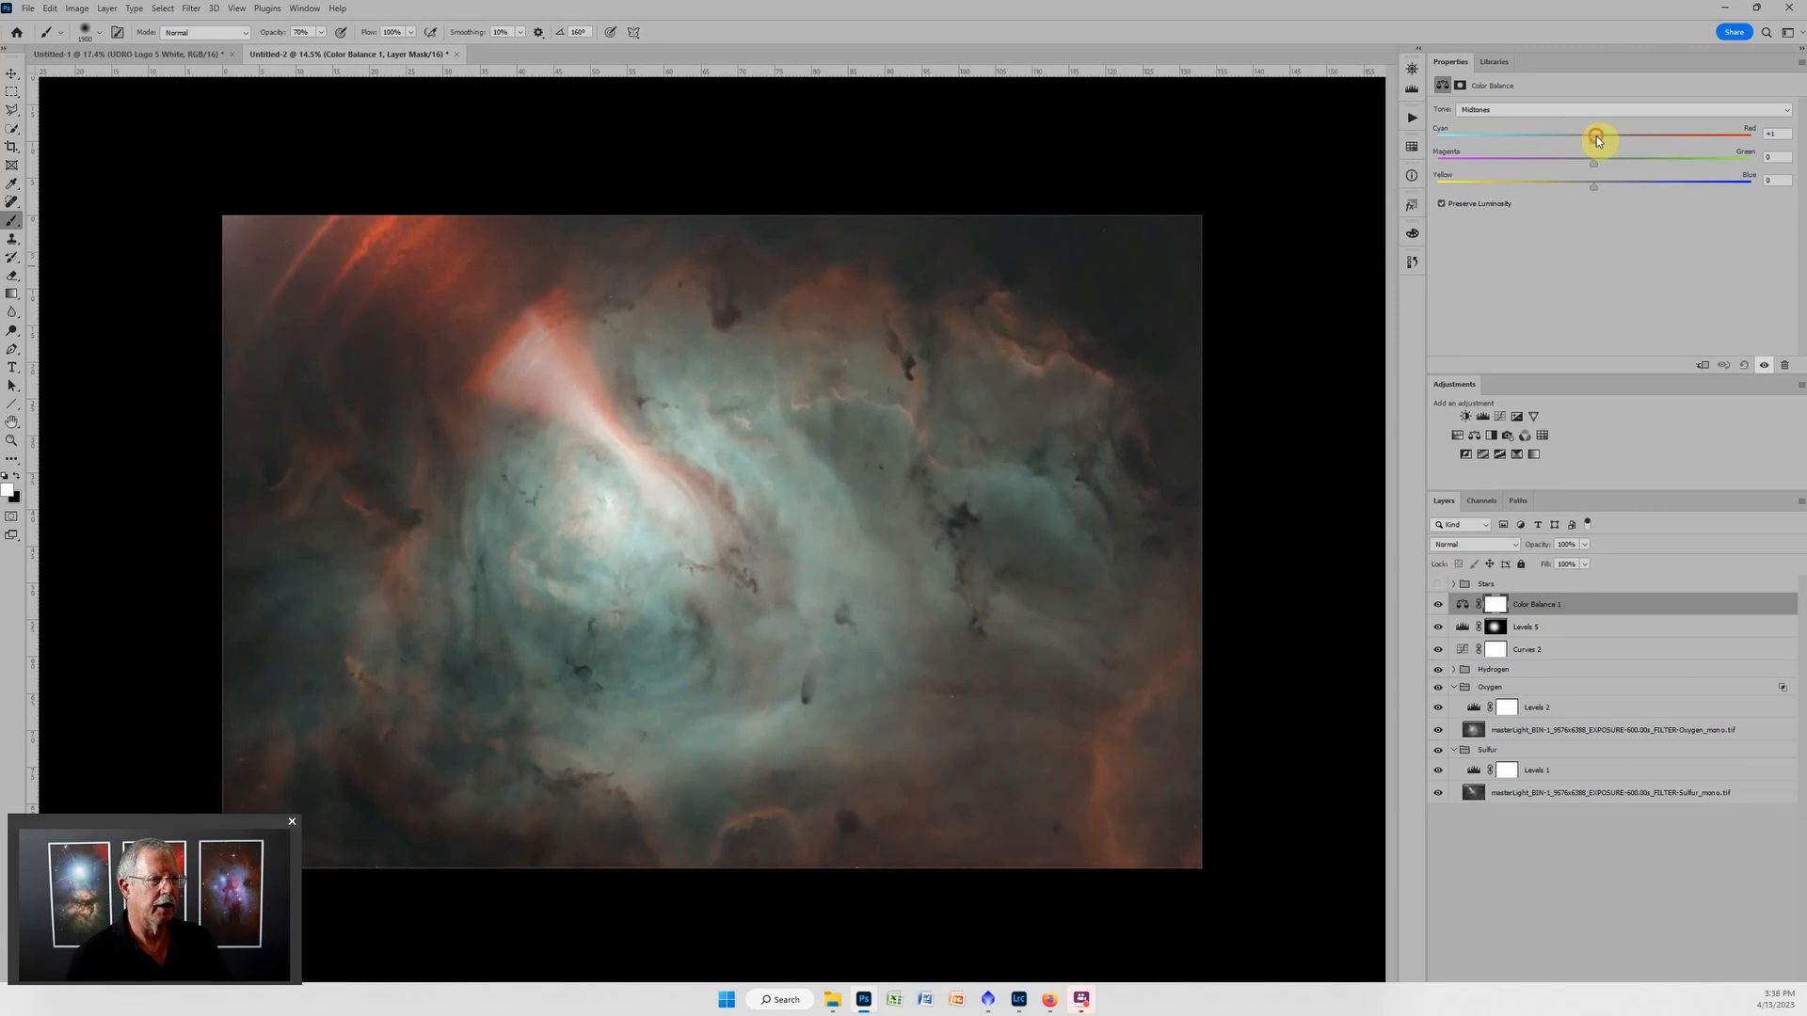
mouse_move(1596, 139)
mouse_down()
mouse_move(1612, 137)
mouse_move(1592, 161)
mouse_up()
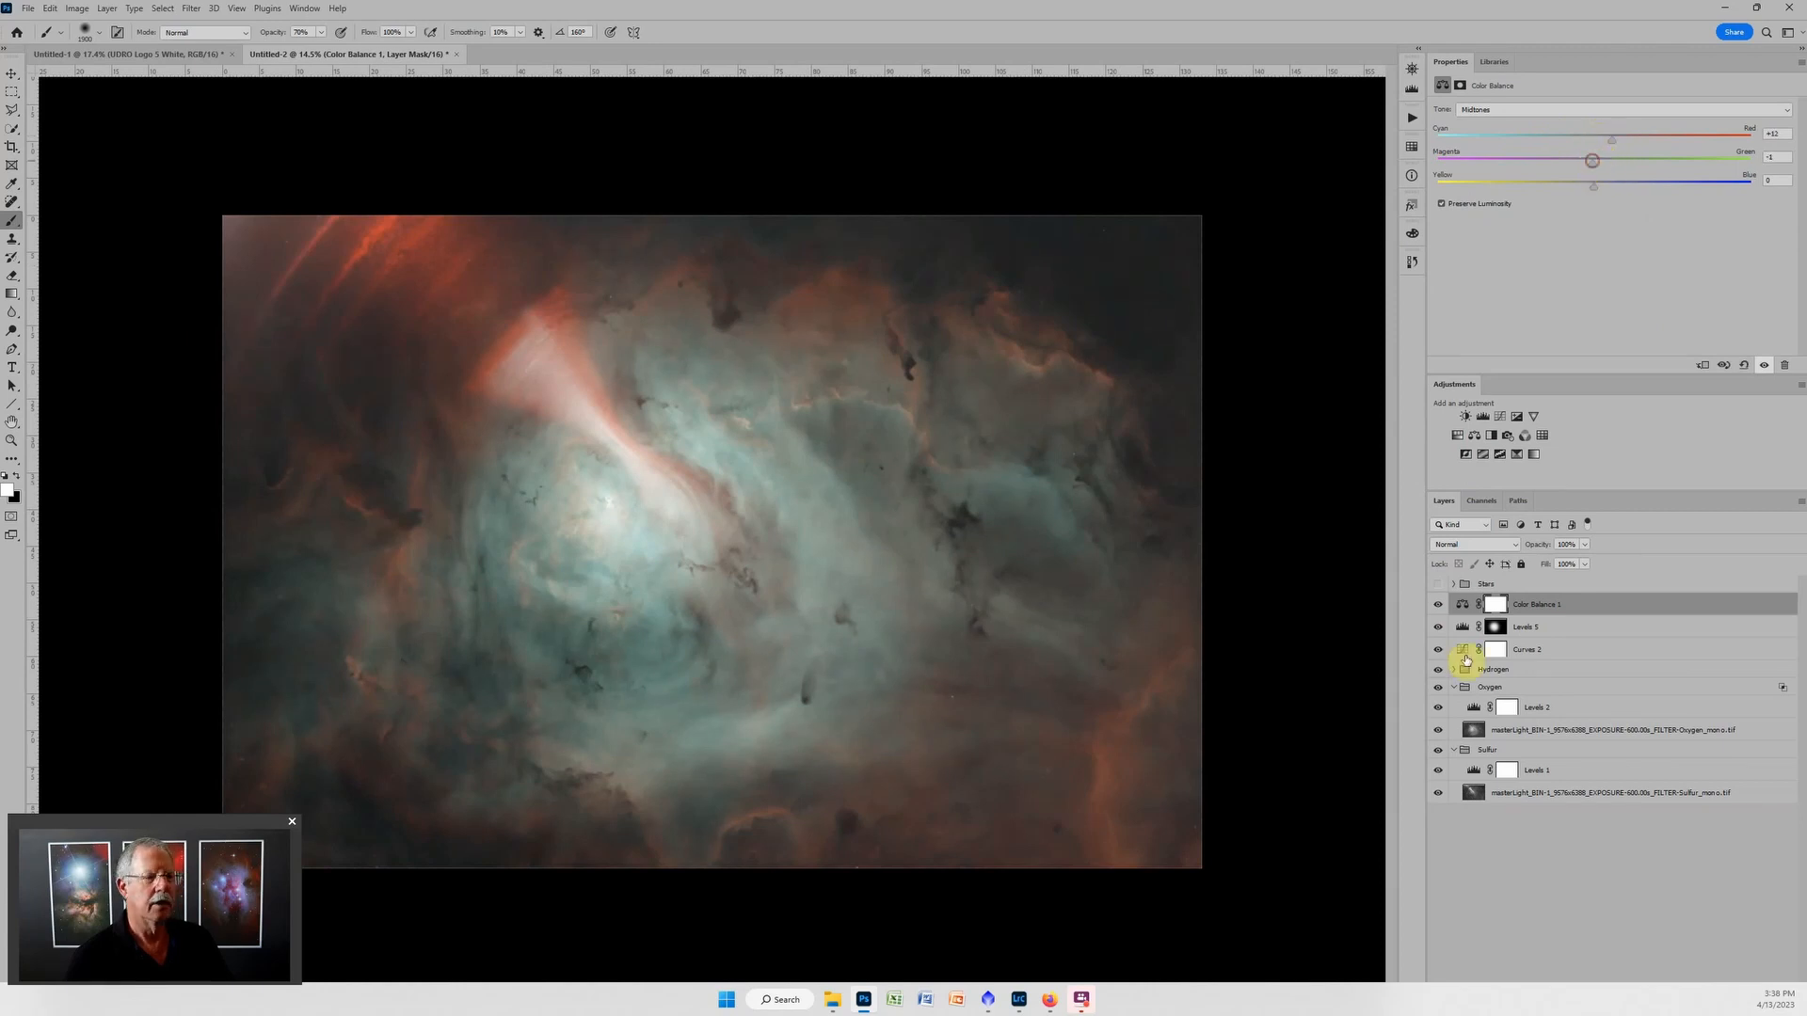
Add a Hue/Saturation adjustment with master saturation +18, and set the Reds to hue +5, saturation -9 and lightness -3.
click(1463, 438)
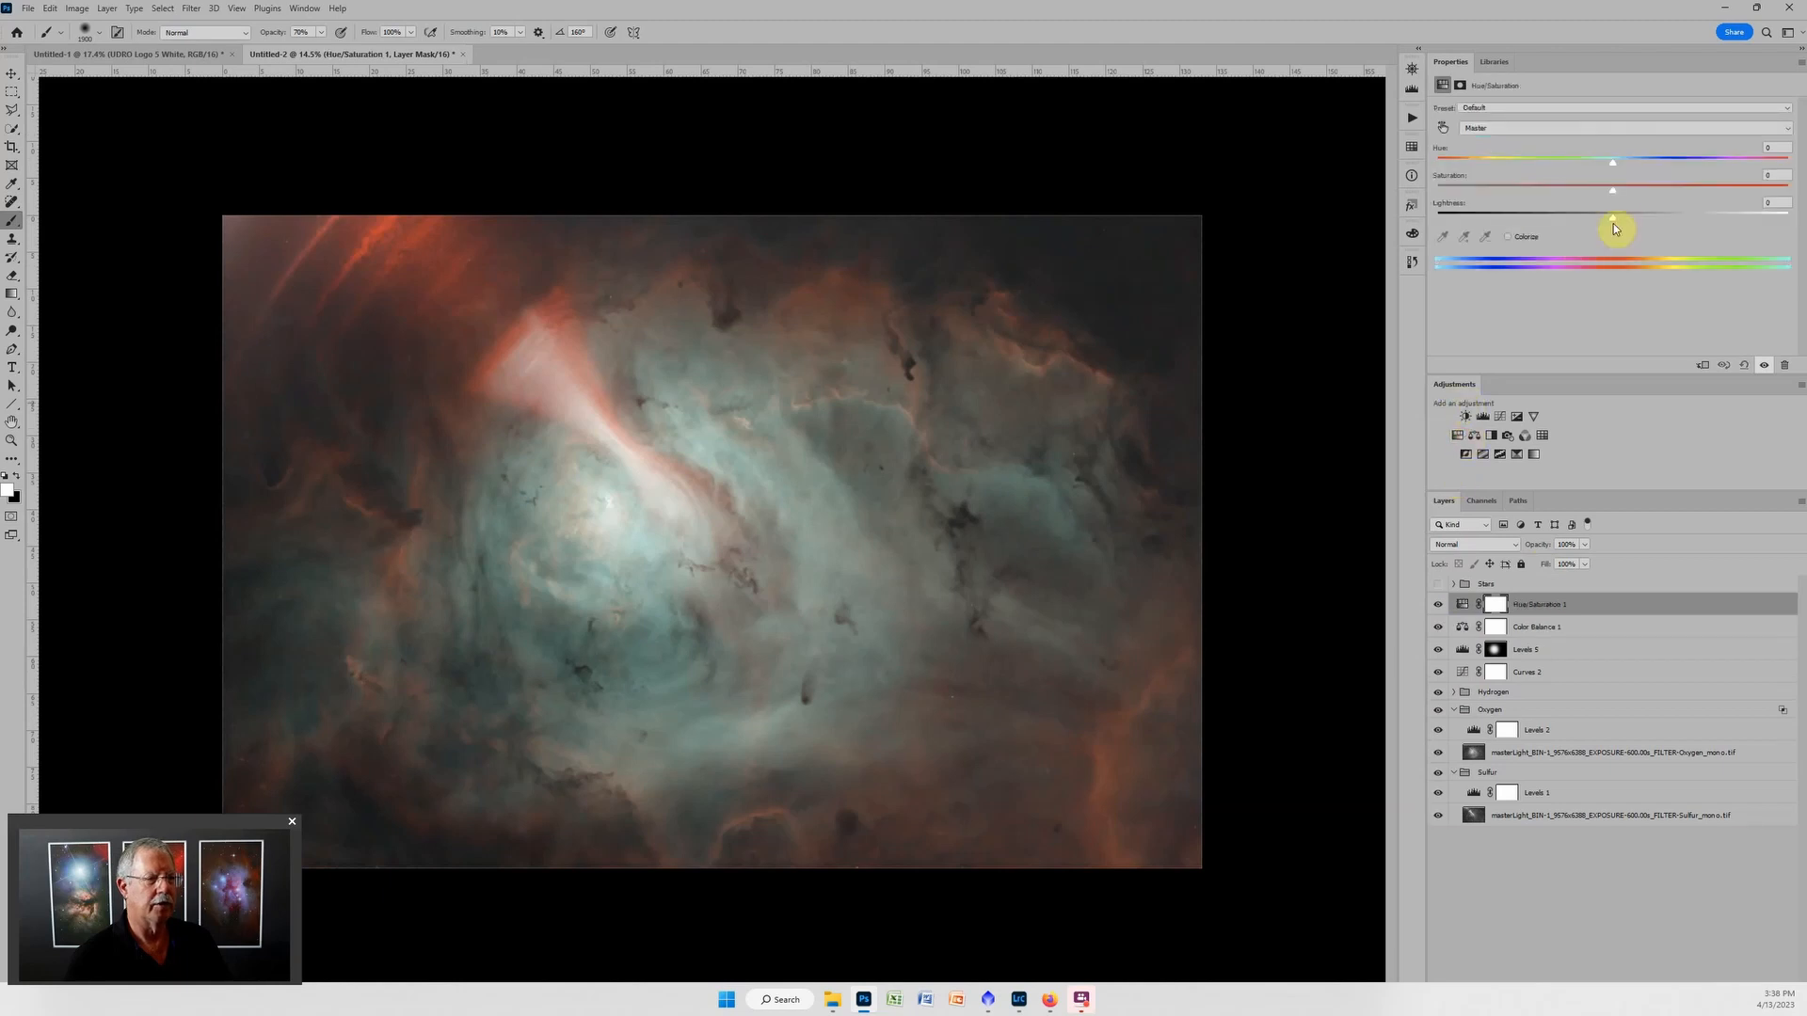
drag(1612, 191, 1648, 188)
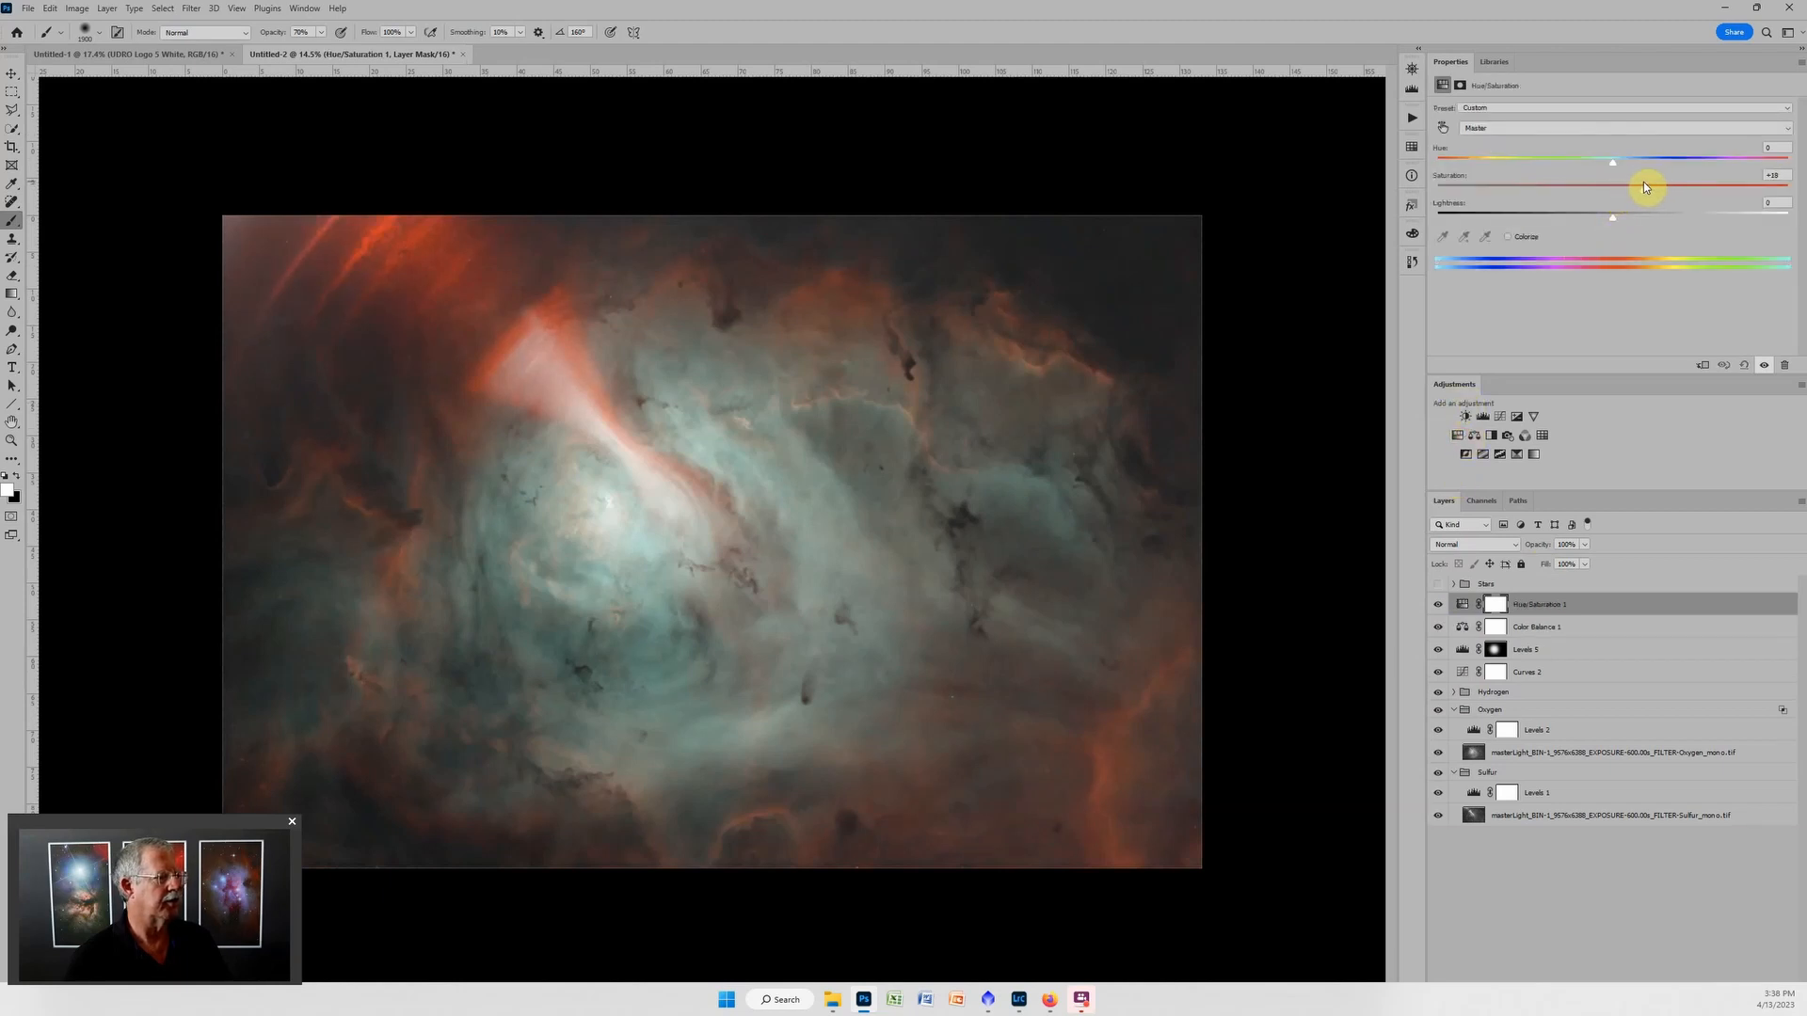
click(1556, 130)
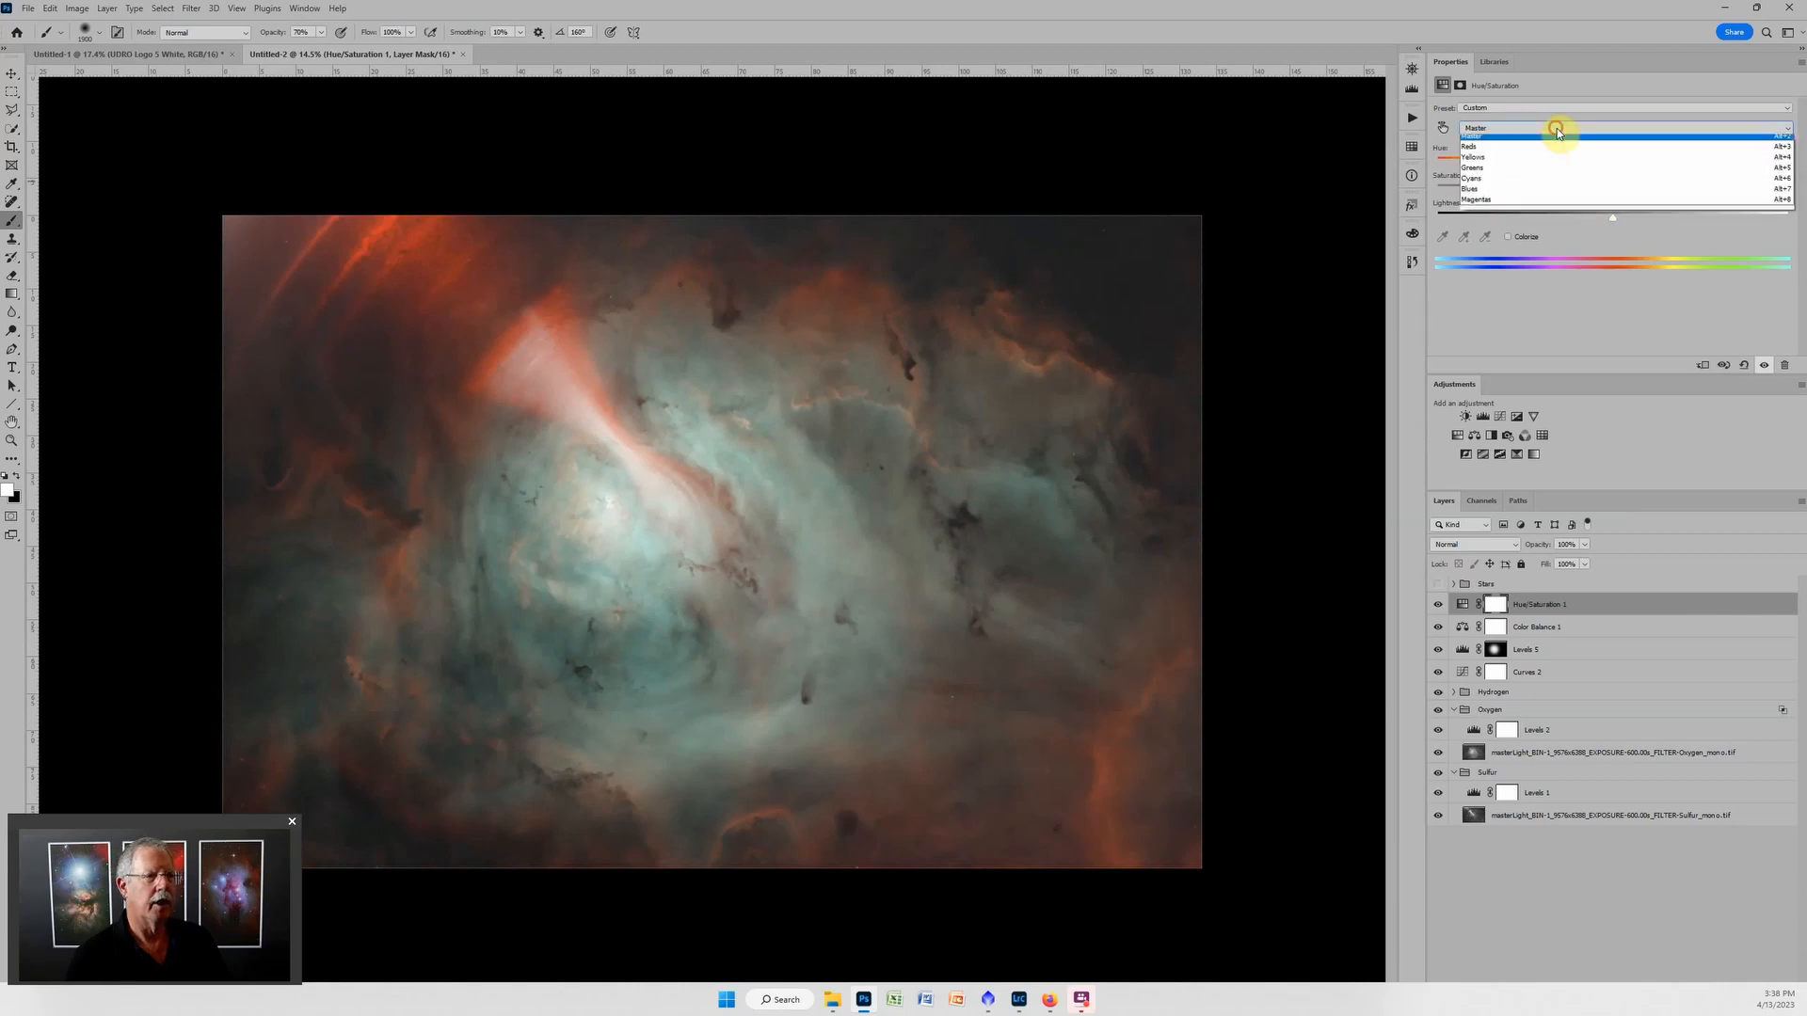
click(1505, 151)
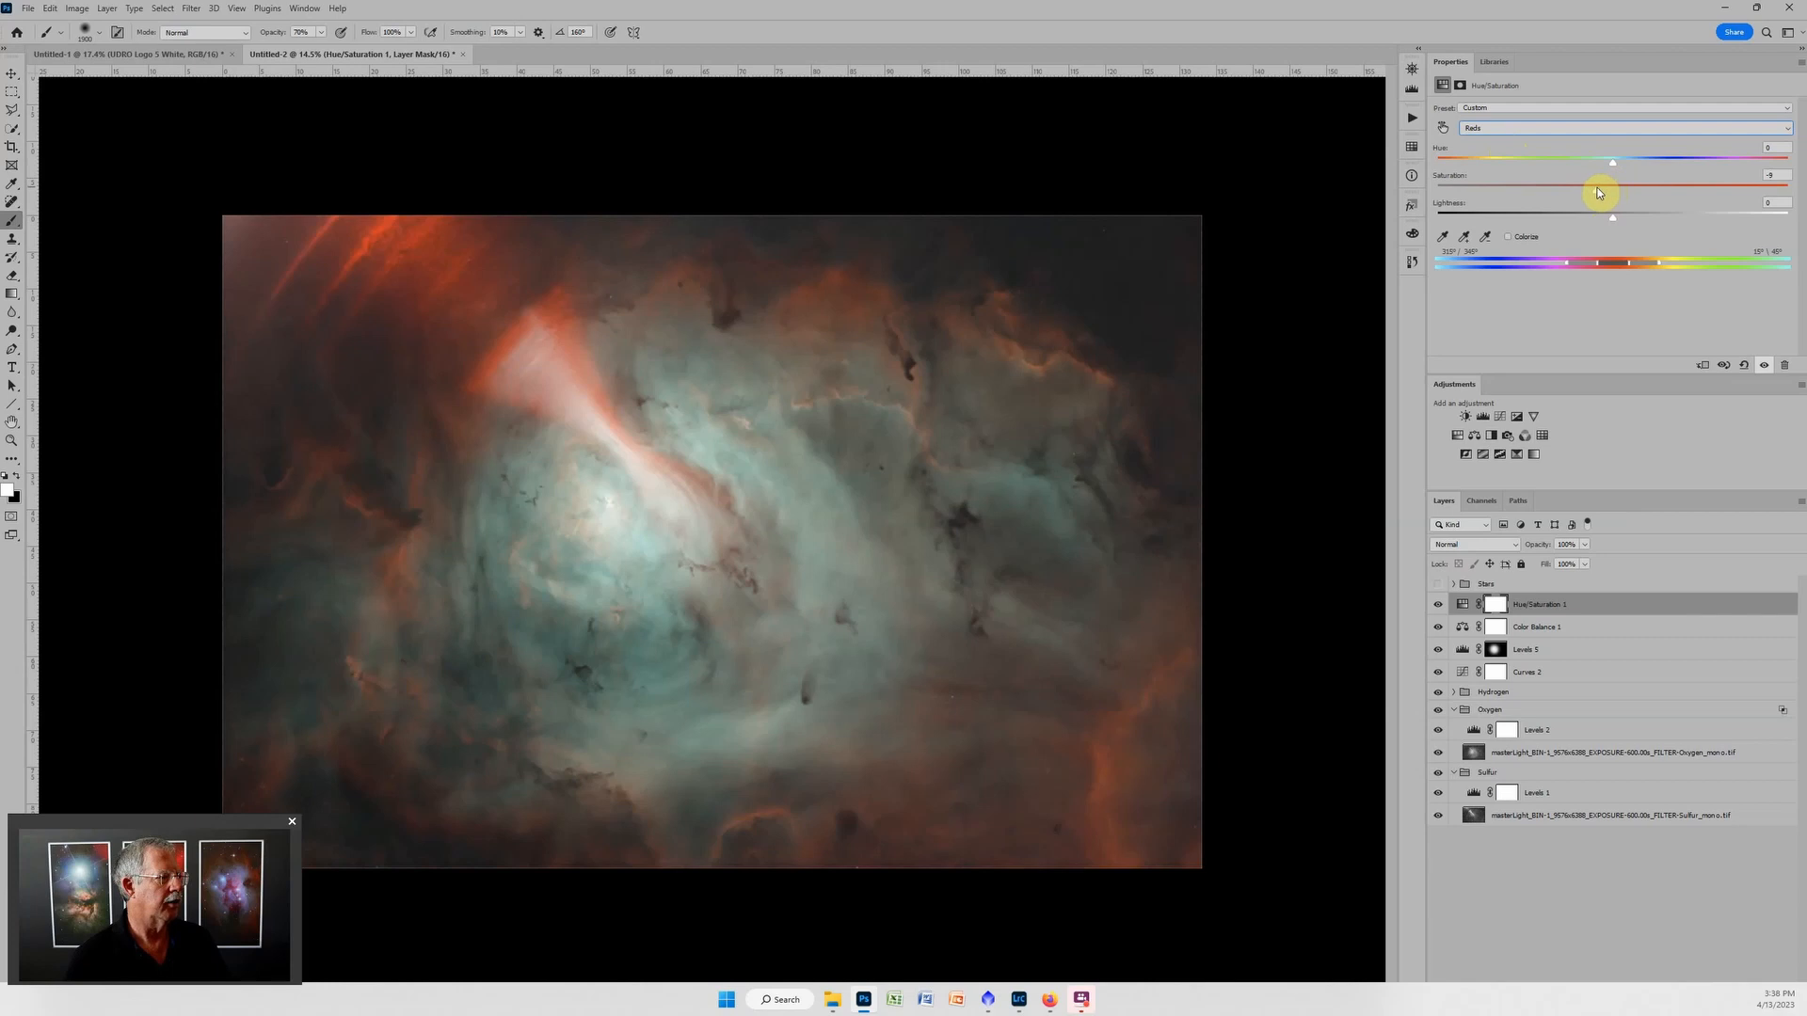
click(1614, 219)
drag(1597, 218, 1607, 218)
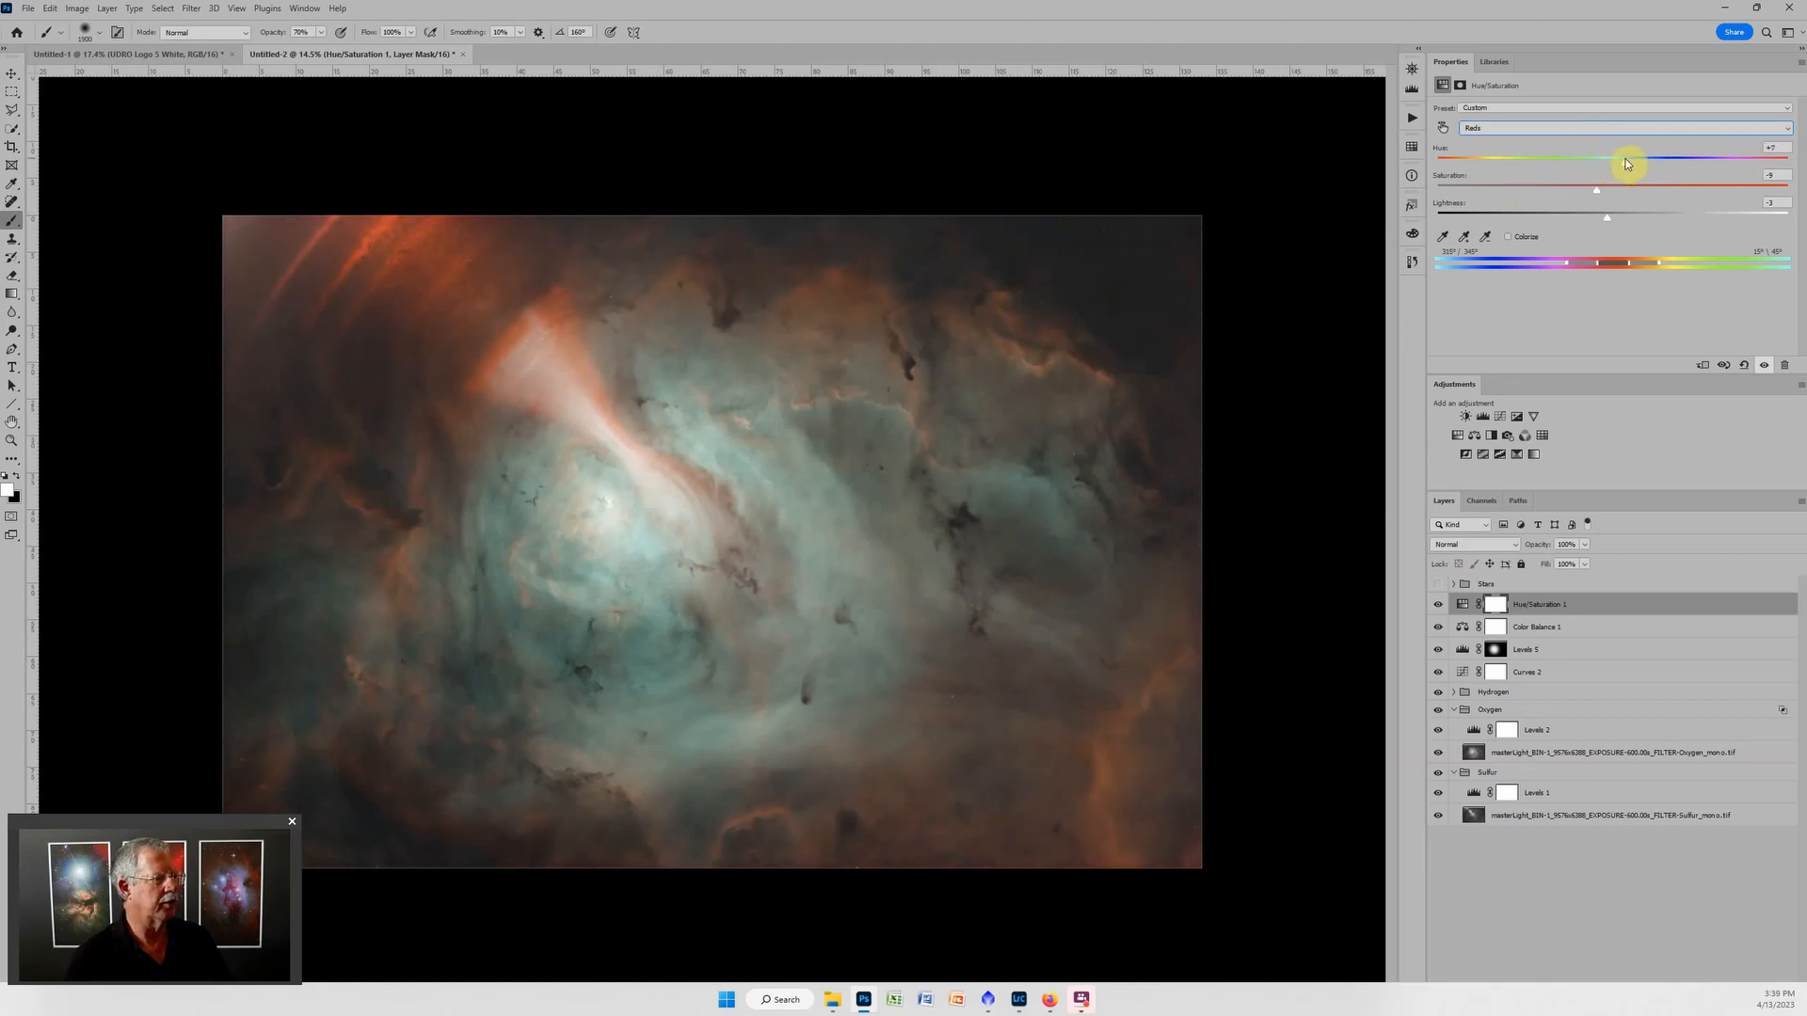
drag(1627, 164, 1623, 164)
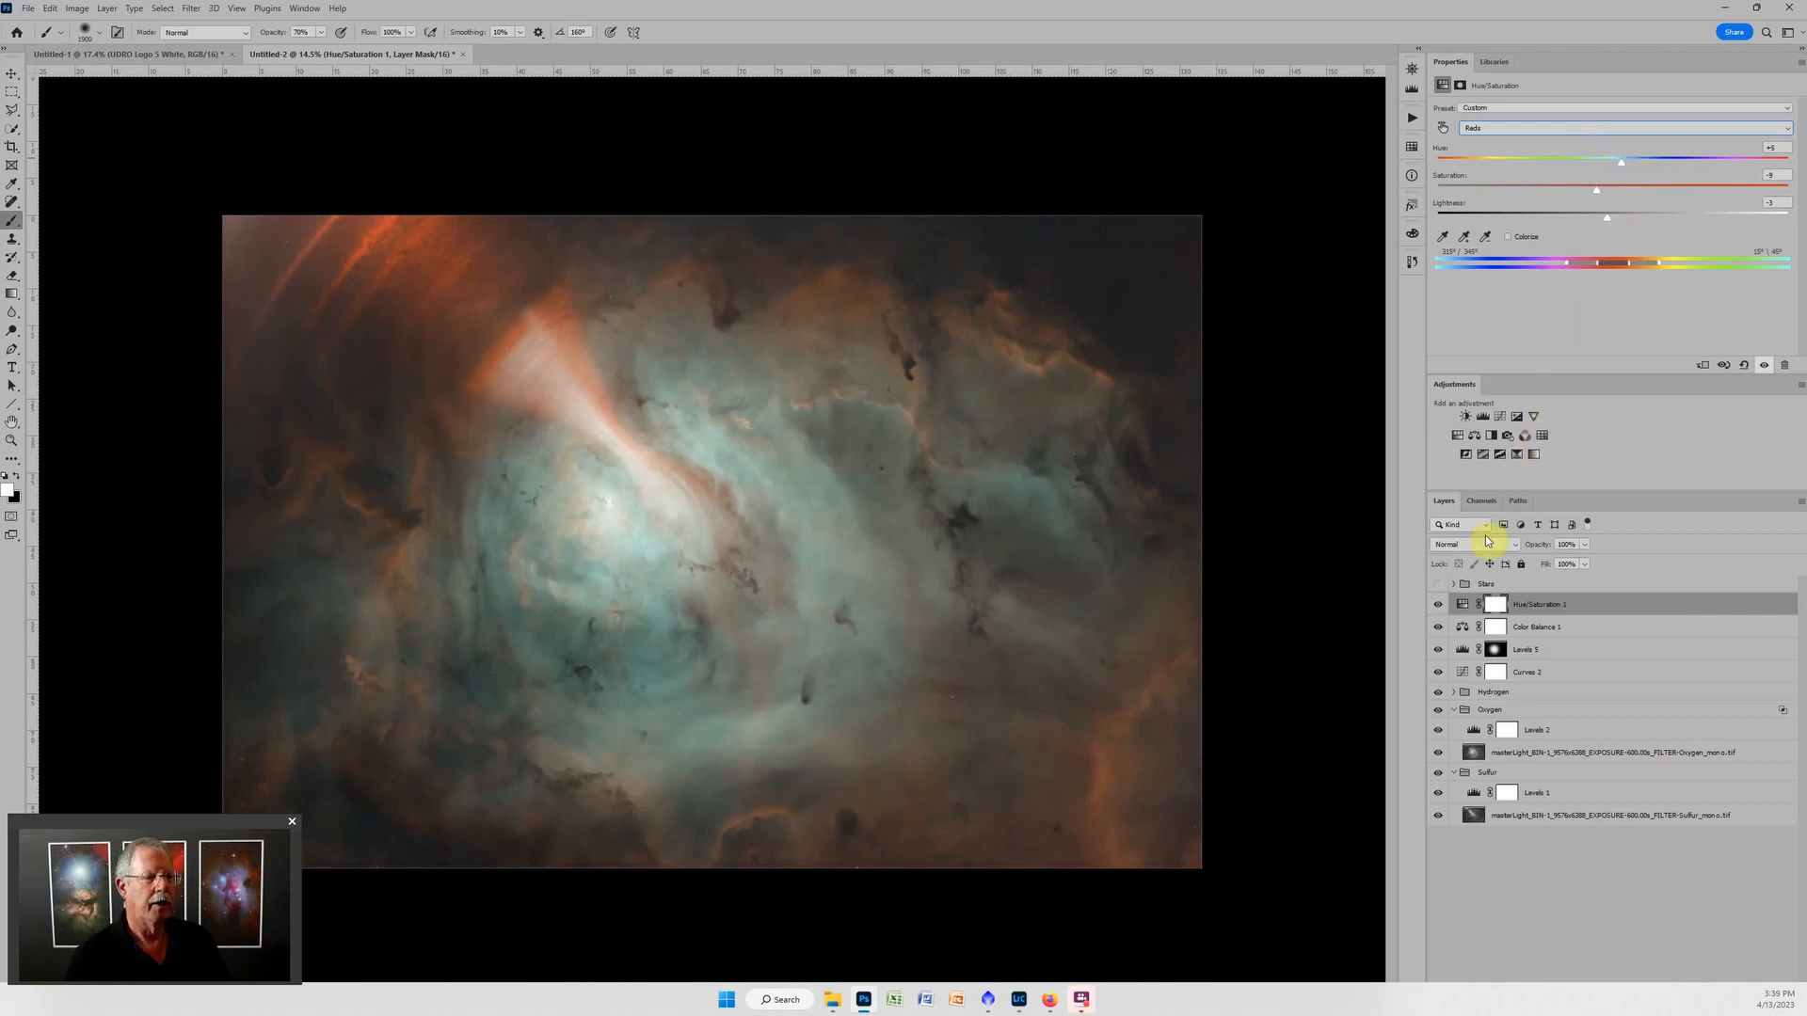
Toggle the Stars group's visibility to compare the nebula with and without stars.
click(1440, 584)
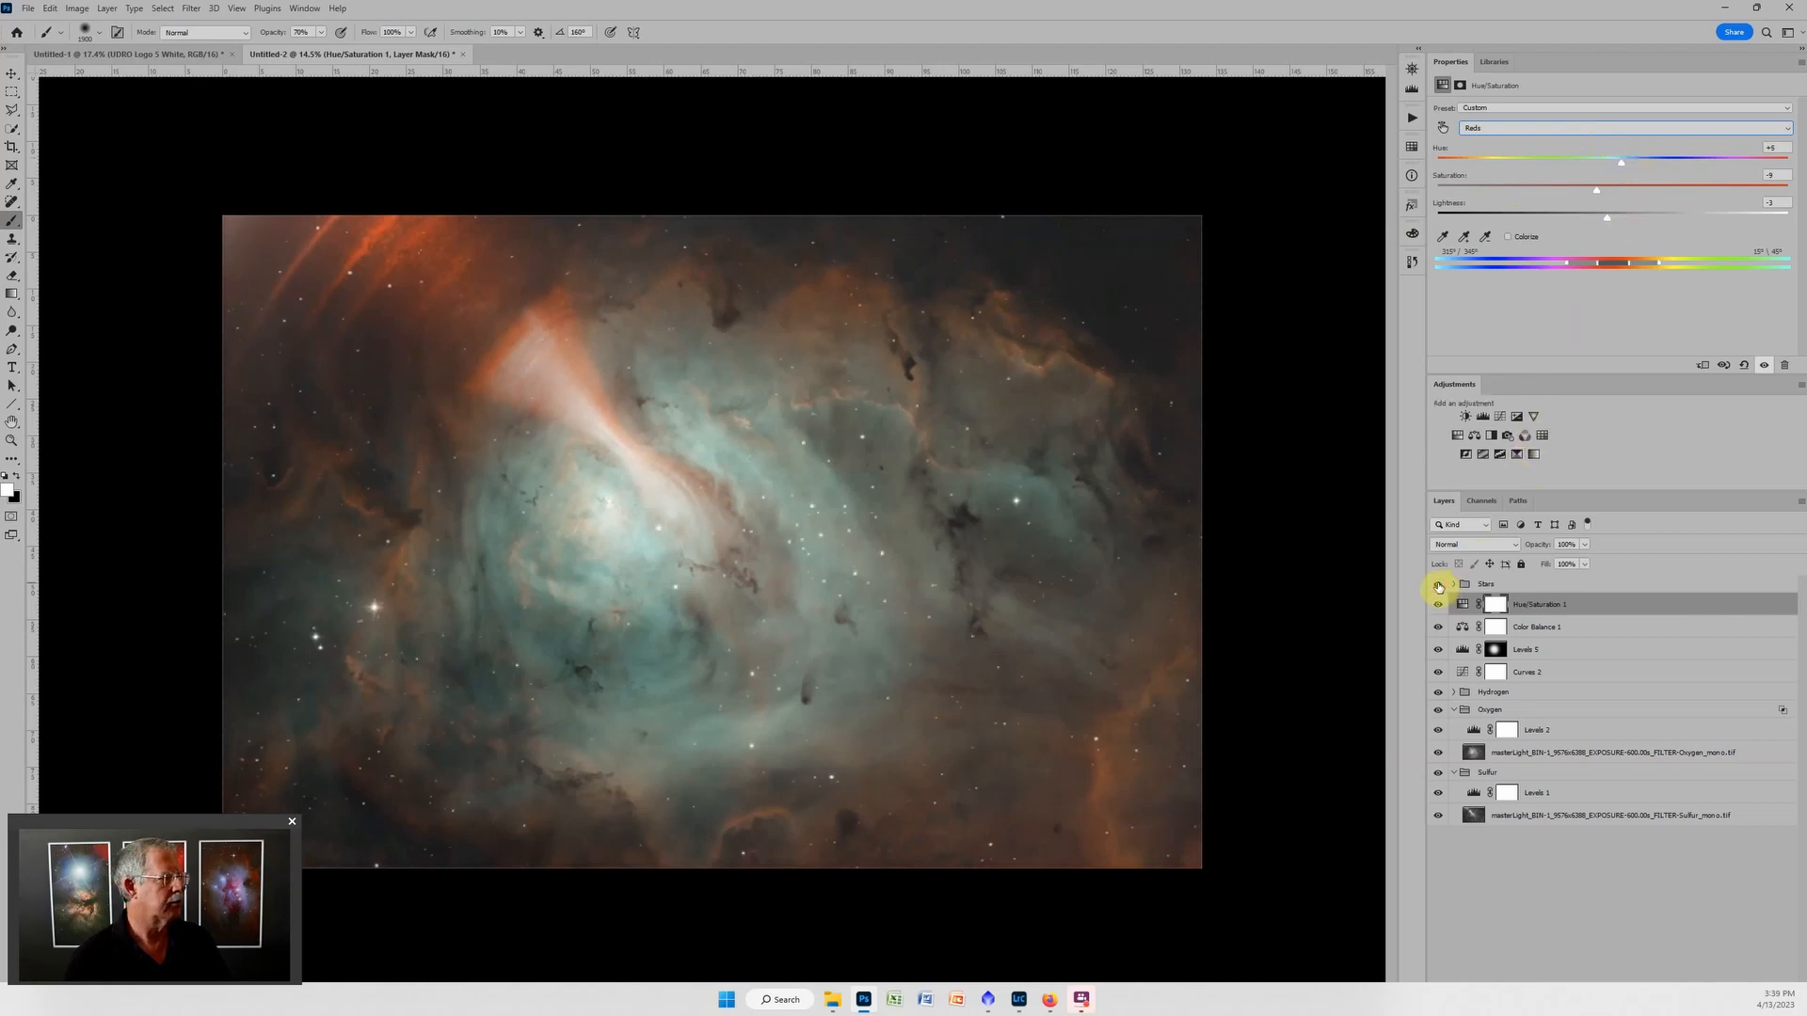
click(1438, 584)
click(1439, 585)
click(1438, 584)
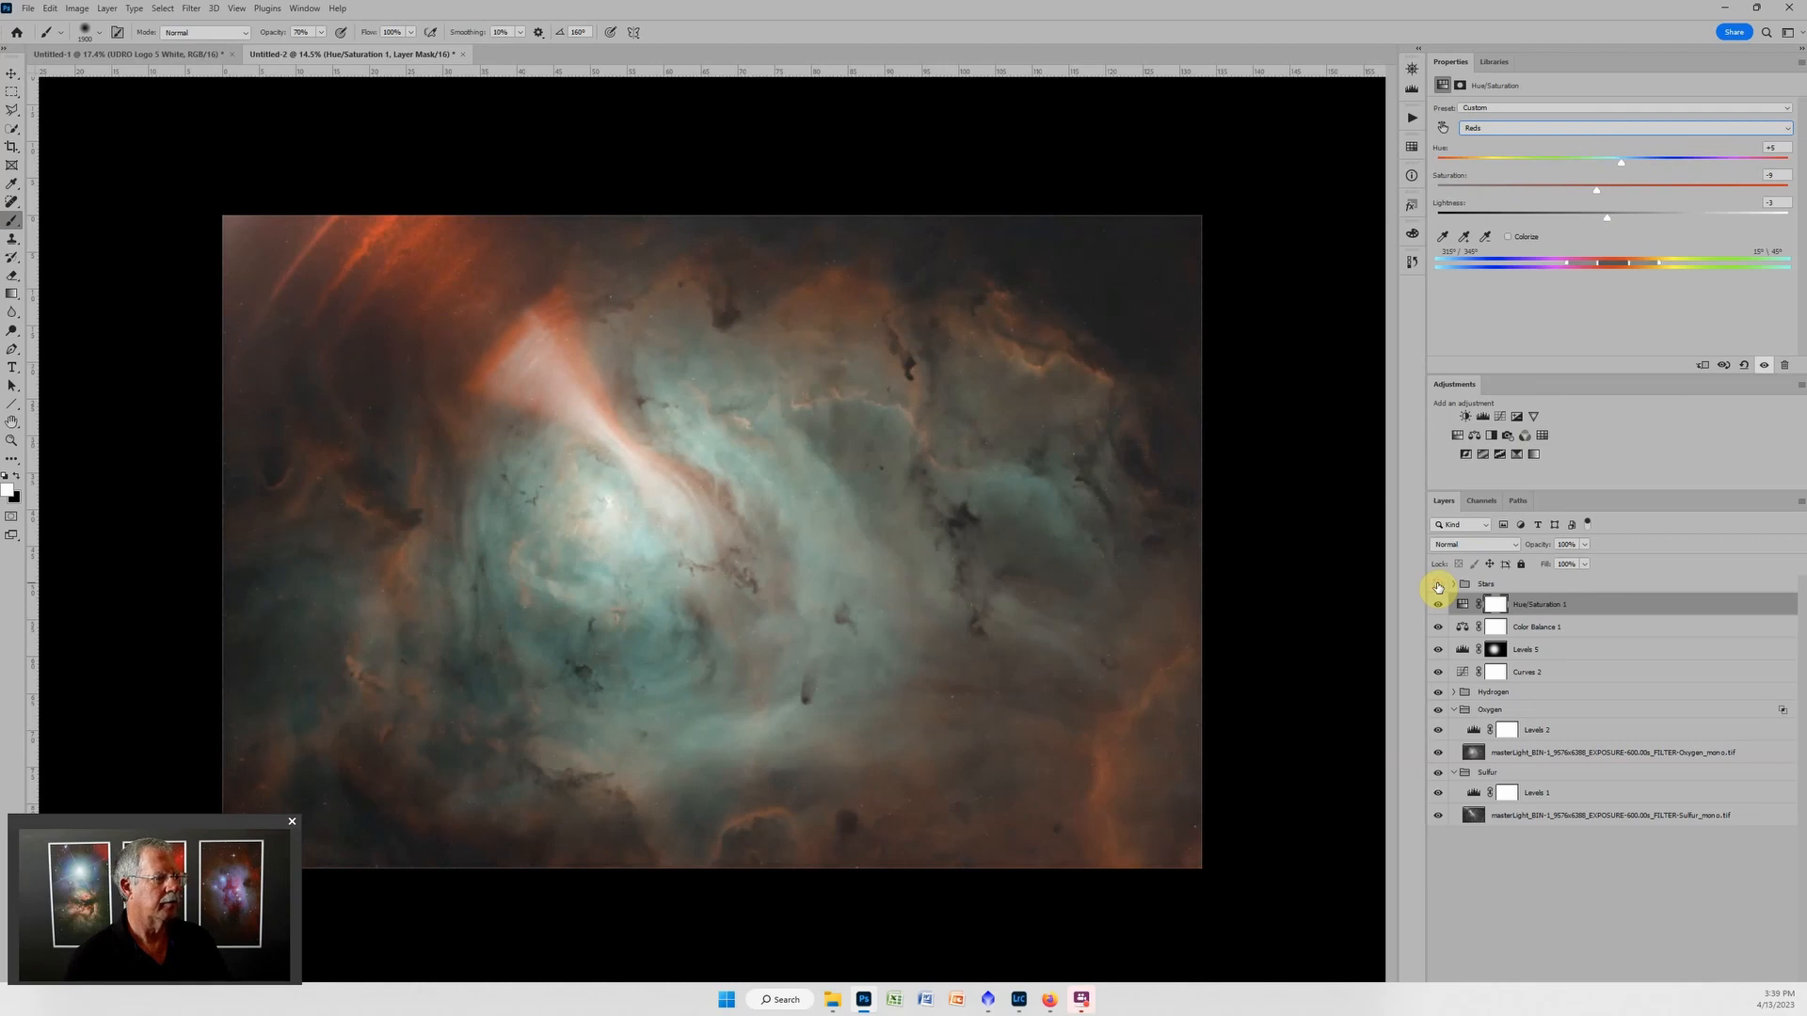